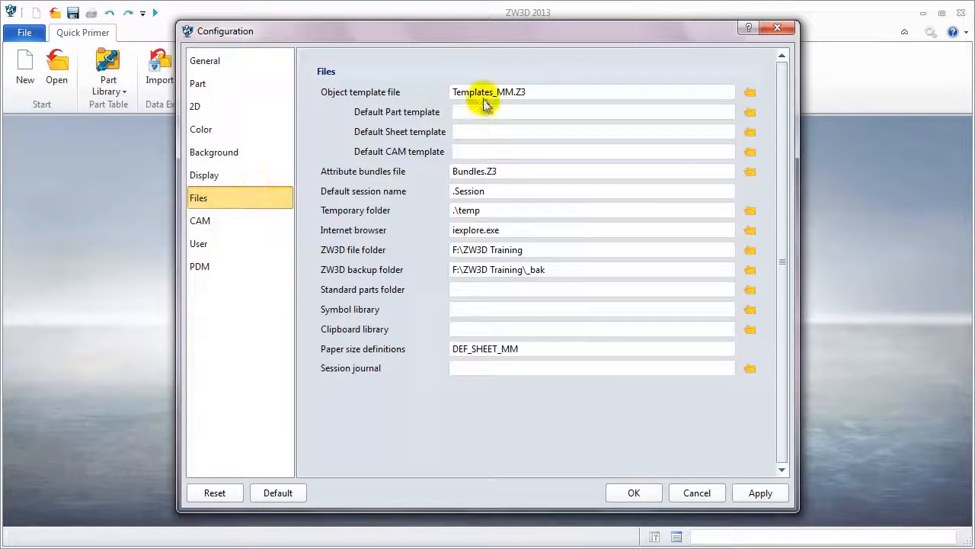
Keep Templates_MM.Z3 as the object template file and accept the configuration without restarting the program.
{"action": "left_click_drag", "start_coordinate": [470, 91], "coordinate": [549, 91]}
{"action": "left_click", "coordinate": [568, 90]}
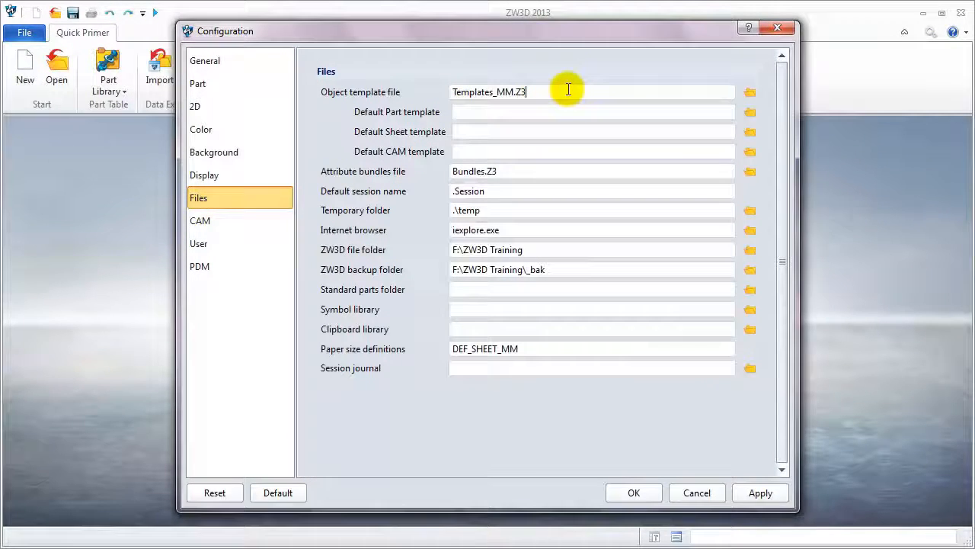
{"action": "left_click", "coordinate": [632, 493]}
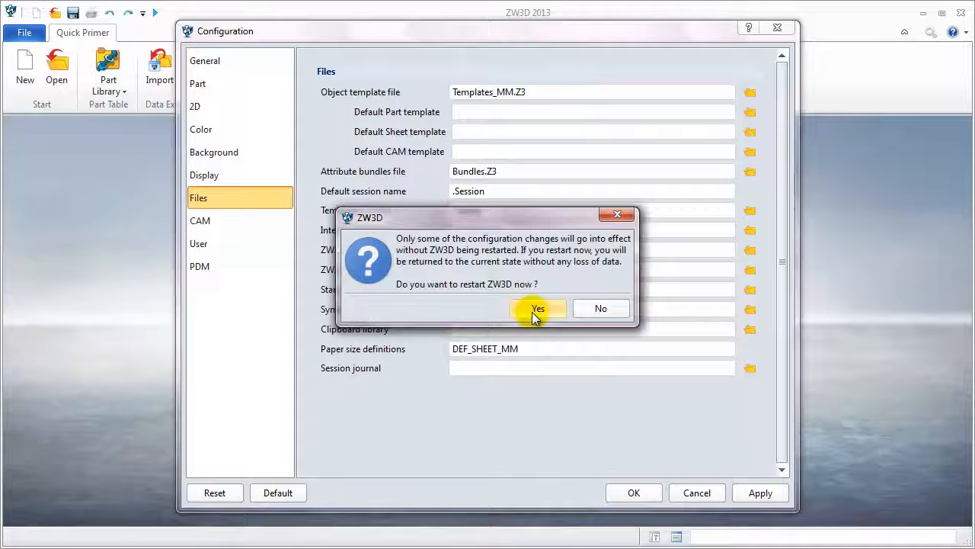
{"action": "left_click", "coordinate": [591, 308]}
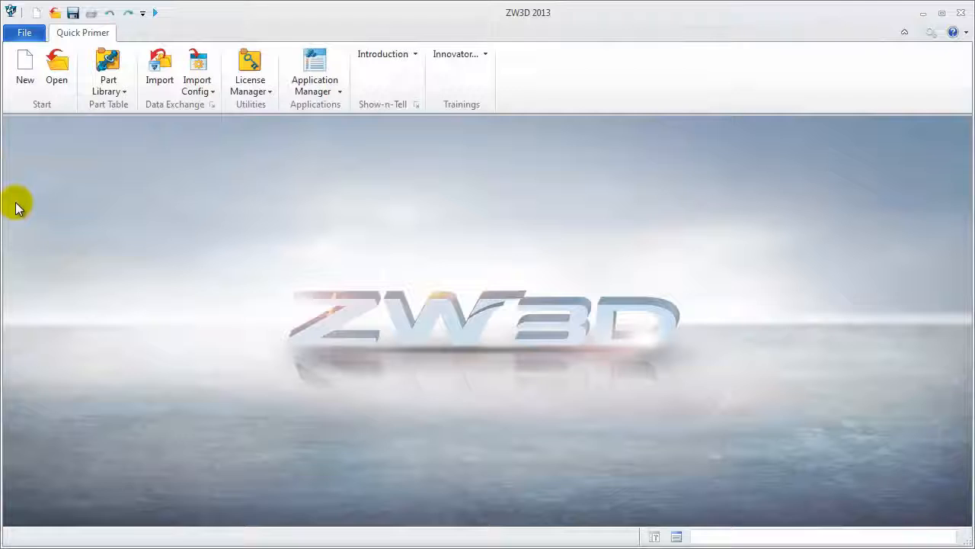
Open the Templates_MM.Z3 template file and create a drawing sheet named A3_H(ZWSOFT) from the default template.
{"action": "left_click", "coordinate": [21, 32]}
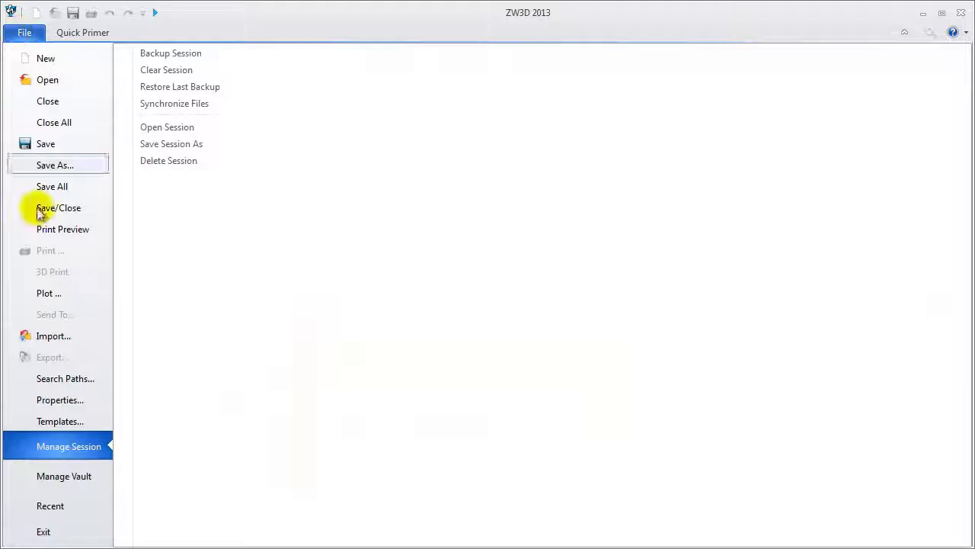
{"action": "left_click", "coordinate": [61, 426]}
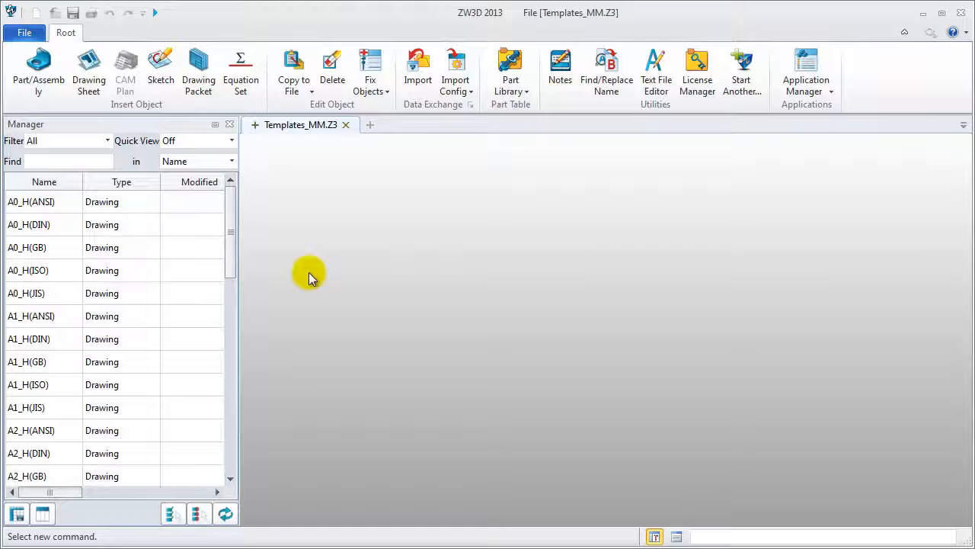
{"action": "left_click", "coordinate": [255, 125]}
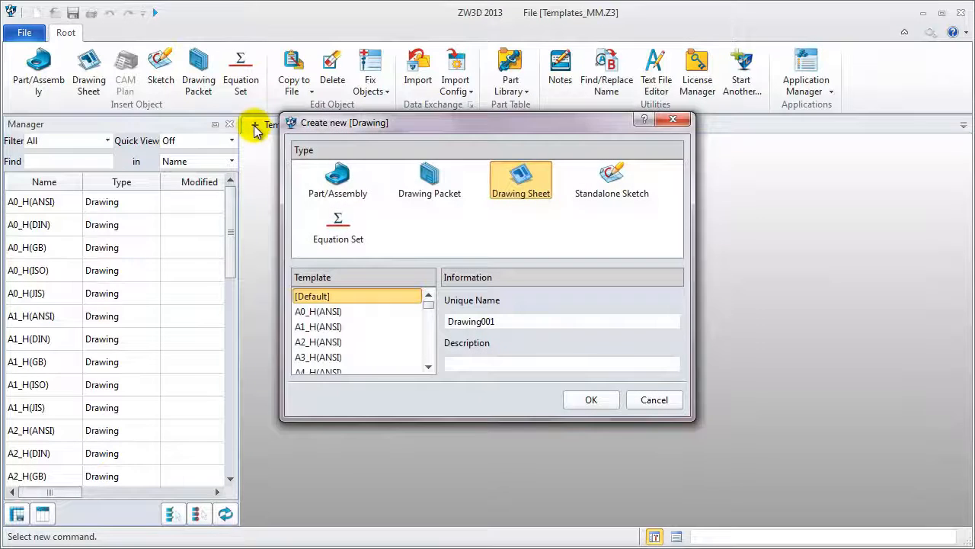
{"action": "double_click", "coordinate": [516, 322]}
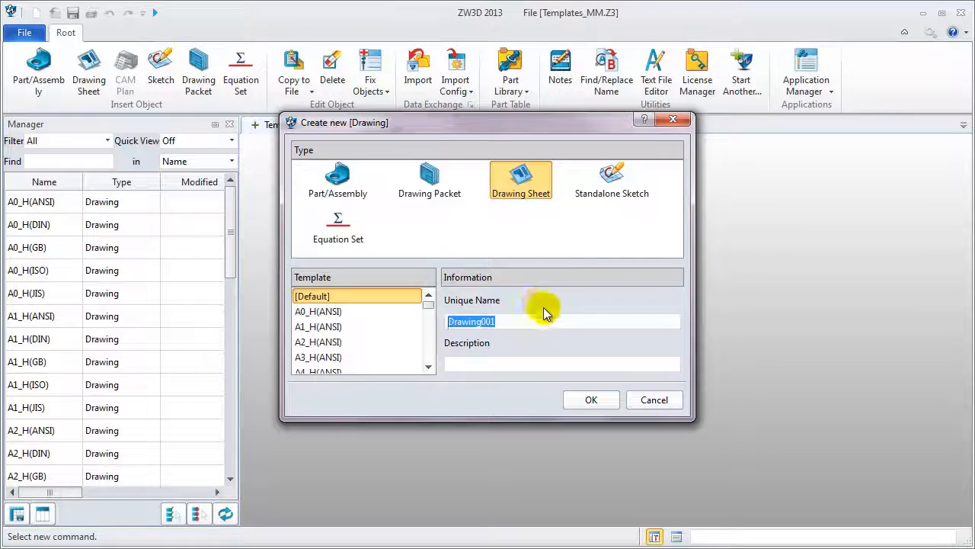
{"action": "type", "text": "A3"}
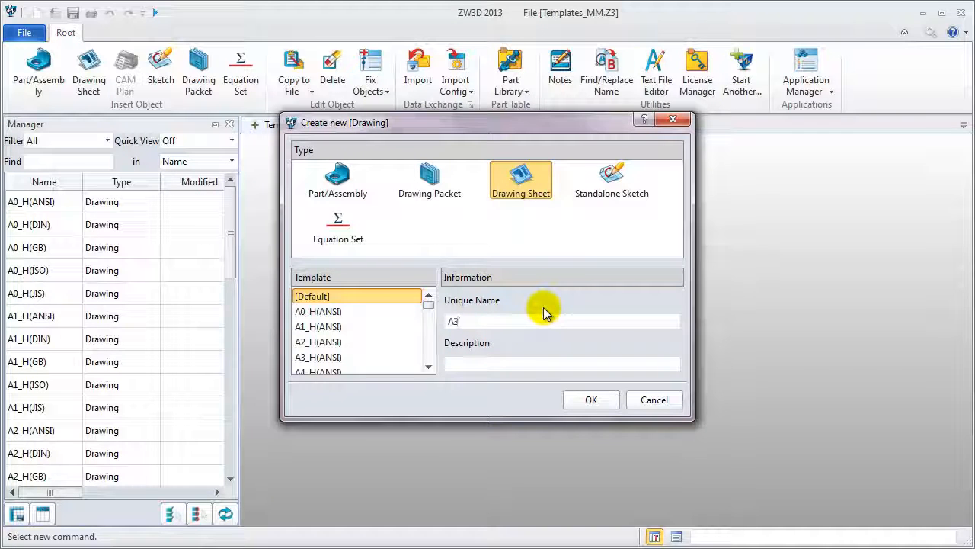
{"action": "type", "text": "_H"}
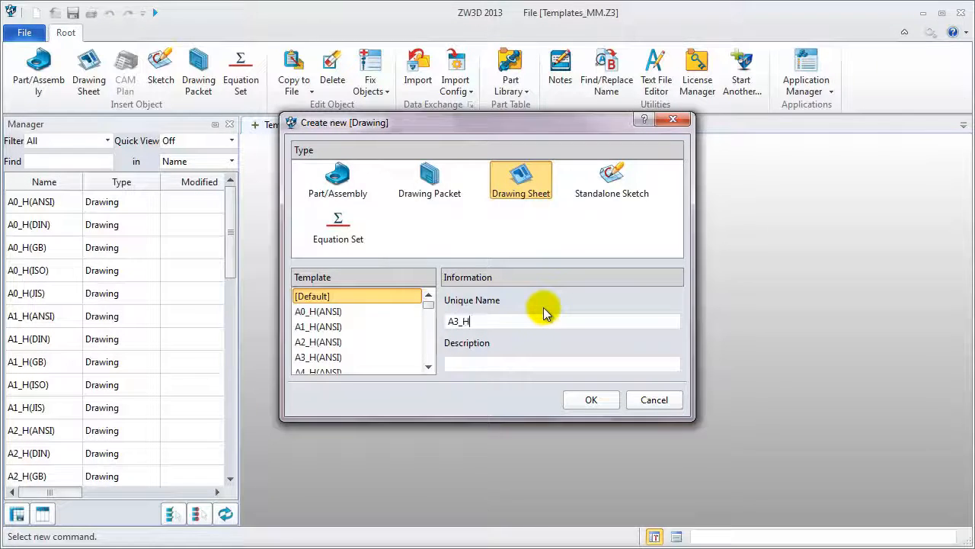
{"action": "type", "text": "(ZW"}
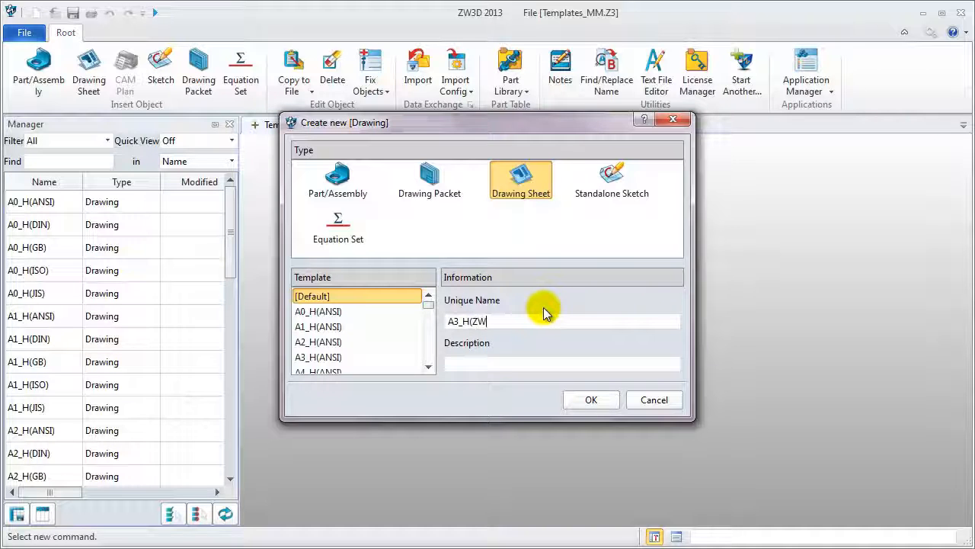
{"action": "type", "text": "SOFT)"}
{"action": "key", "text": "Return"}
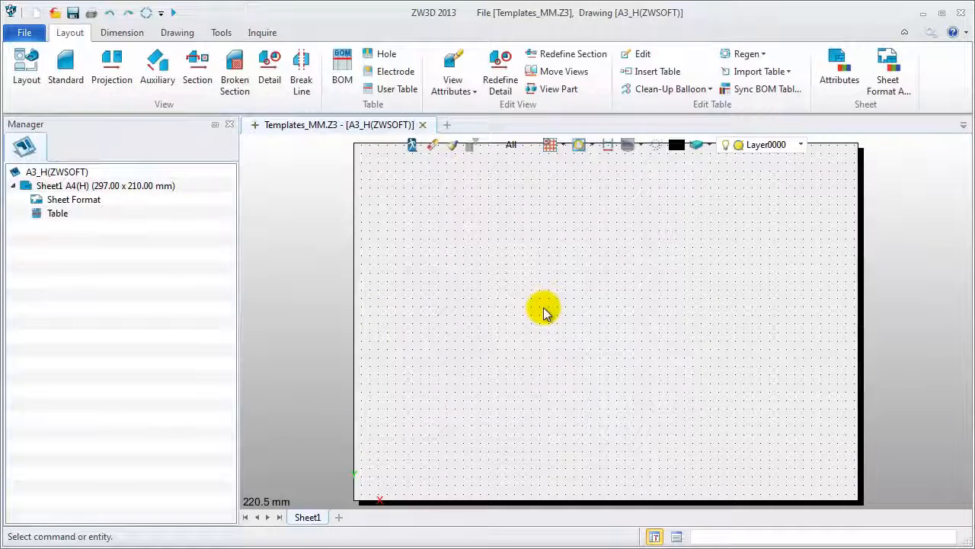
Open the sheet format attributes of the new drawing sheet.
{"action": "right_click", "coordinate": [84, 199]}
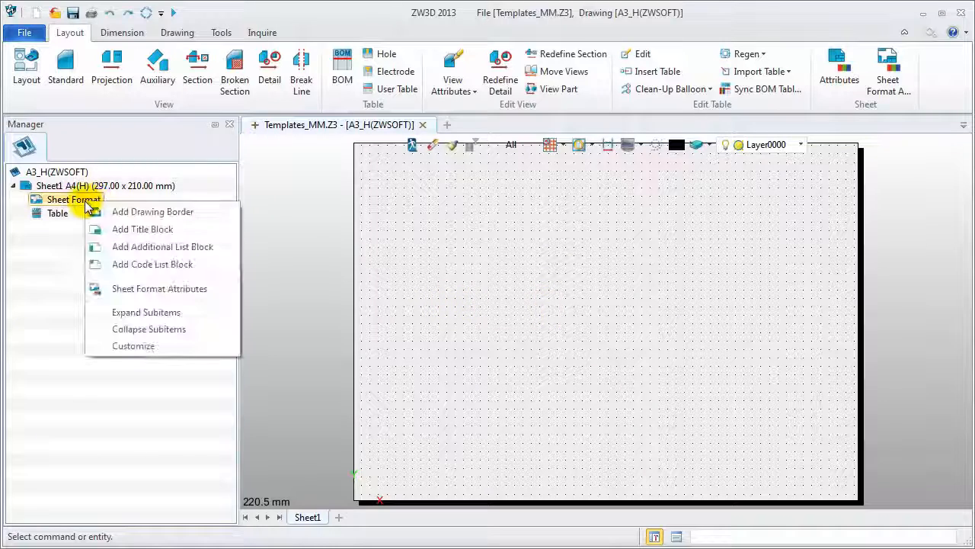
{"action": "left_click", "coordinate": [122, 289]}
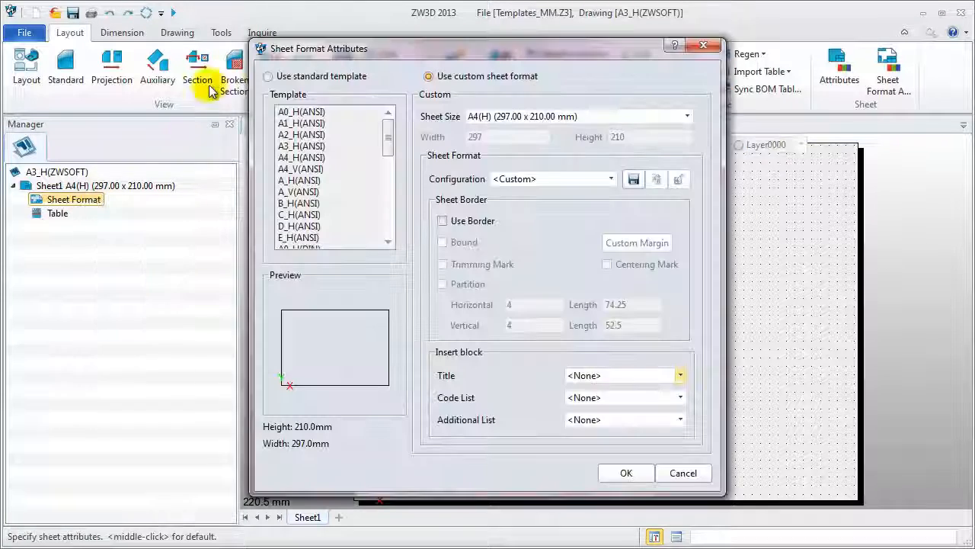
Preview the A4_V(ANSI) and E_H(ANSI) standard templates and switch back to the custom sheet format.
{"action": "left_click", "coordinate": [269, 76]}
{"action": "left_click", "coordinate": [308, 169]}
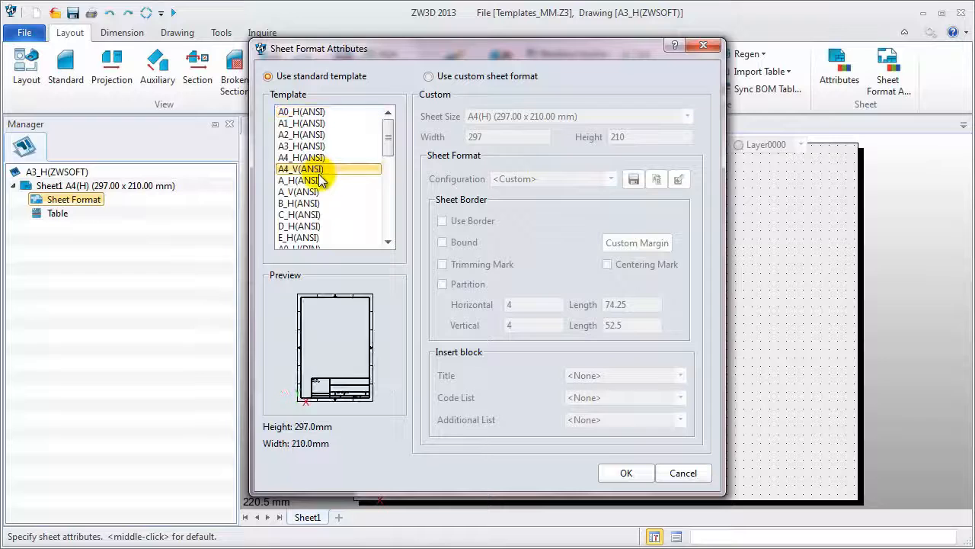
{"action": "left_click", "coordinate": [311, 238]}
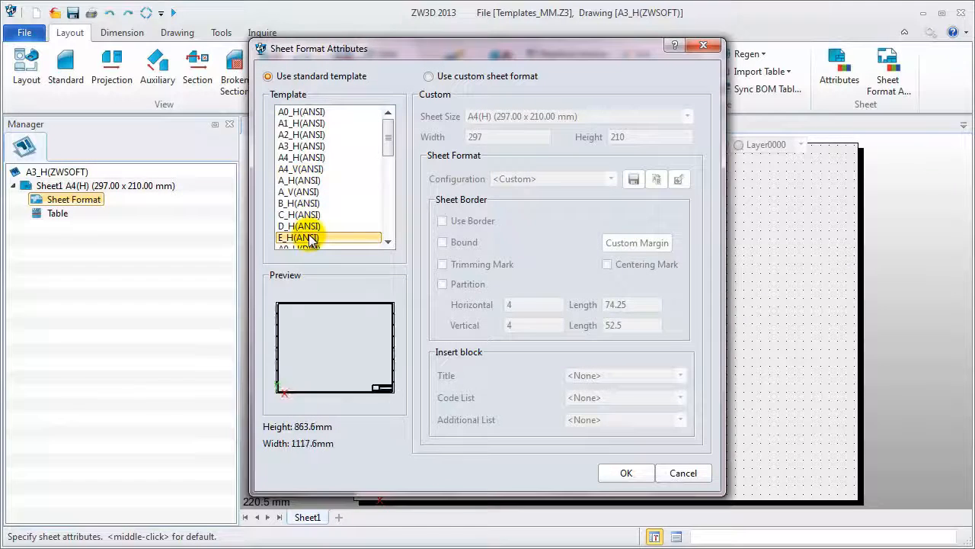
{"action": "left_click", "coordinate": [429, 76]}
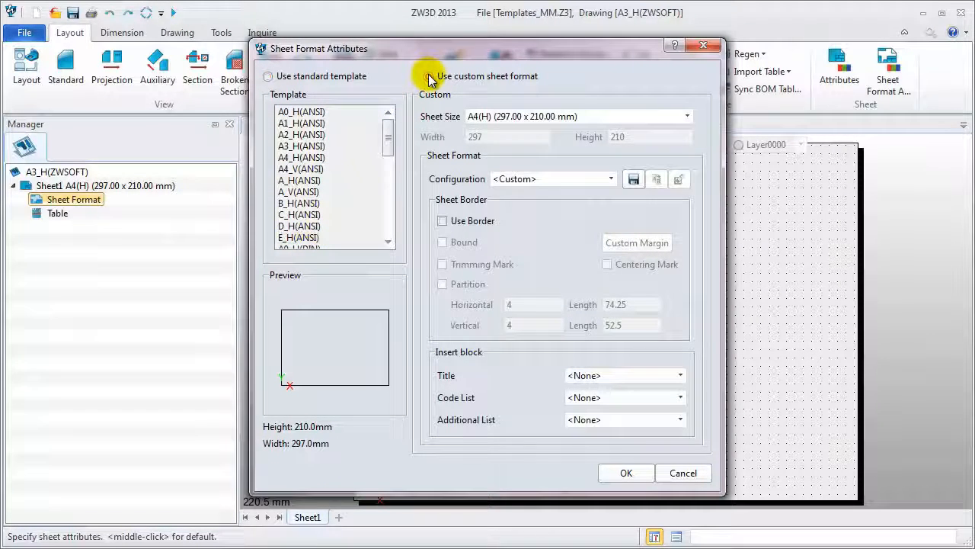
Set the custom sheet size to A3(H) (420.00 x 297.00 mm) with the <Custom> sheet format configuration.
{"action": "left_click", "coordinate": [687, 118]}
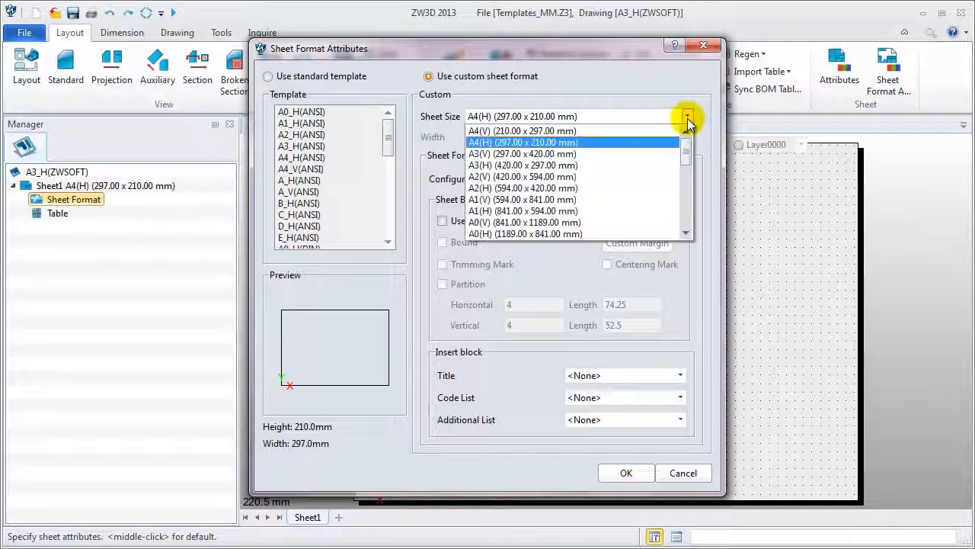
{"action": "left_click", "coordinate": [660, 164]}
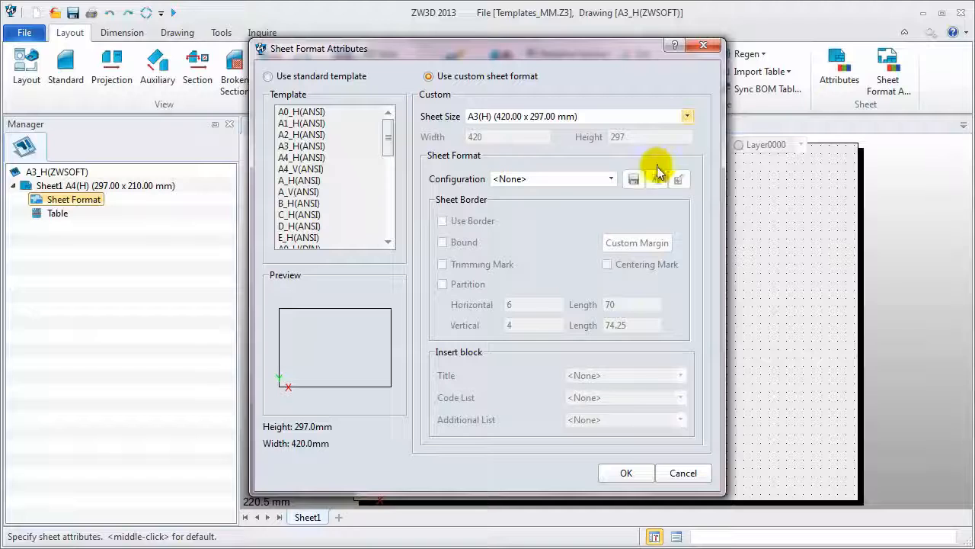
{"action": "left_click", "coordinate": [612, 180]}
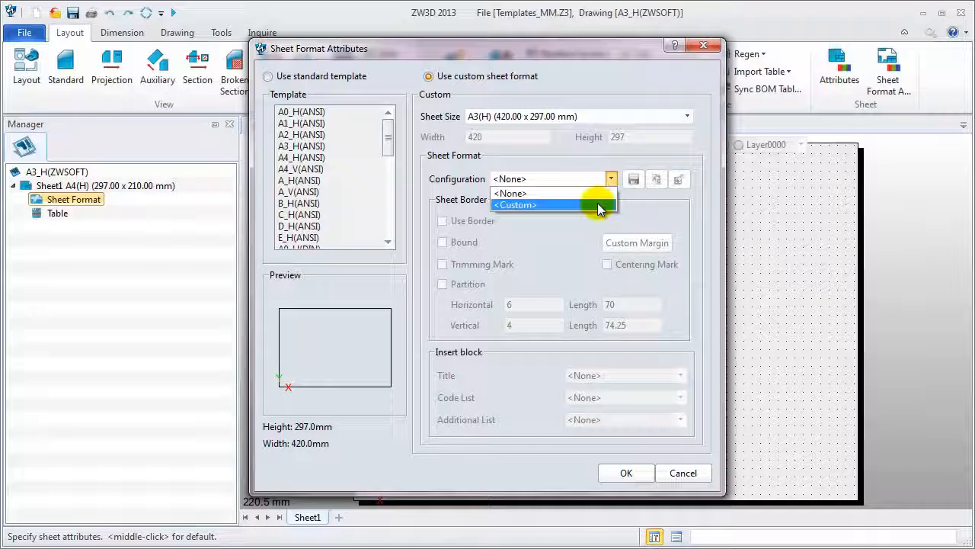
{"action": "left_click", "coordinate": [597, 206]}
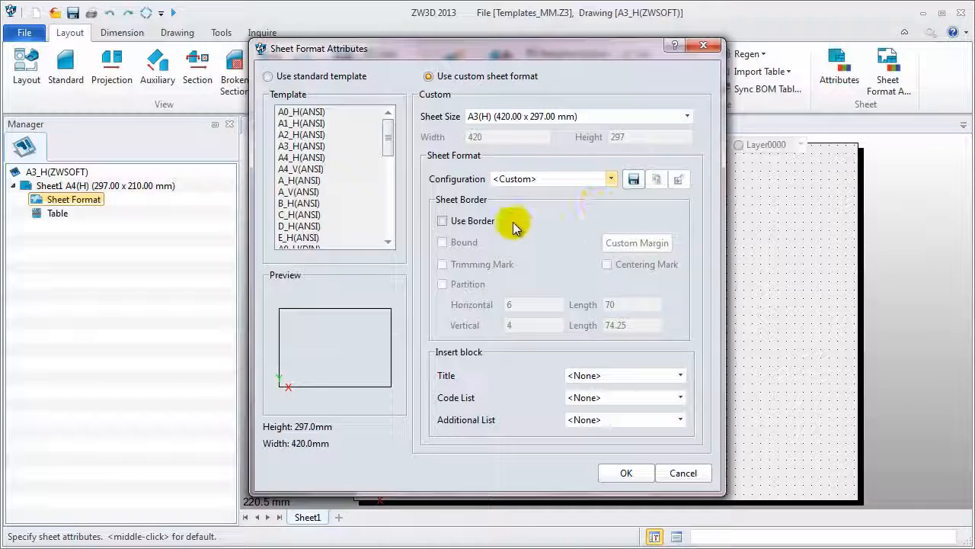
Enable the sheet border with the bound, trimming mark, partition and centering mark options.
{"action": "left_click", "coordinate": [466, 221]}
{"action": "left_click", "coordinate": [446, 242]}
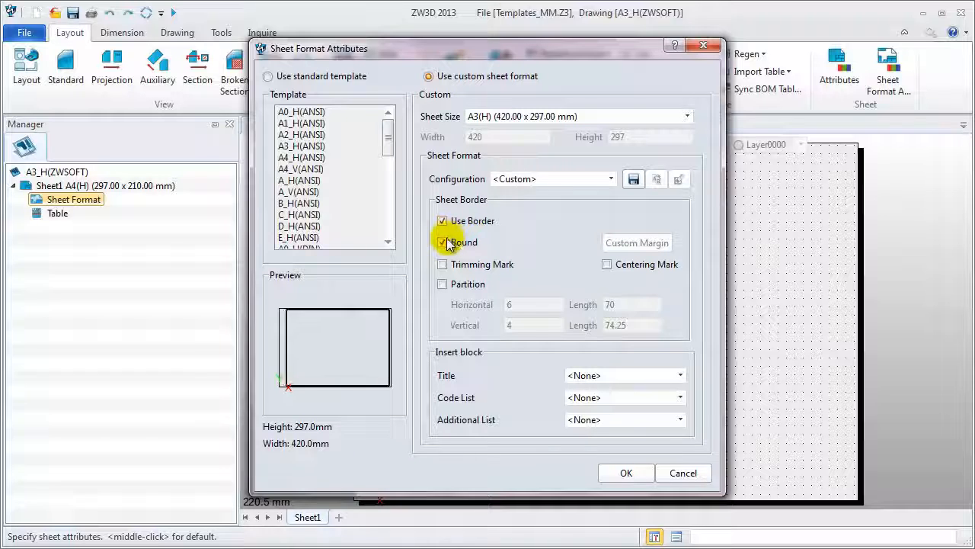
{"action": "left_click", "coordinate": [444, 267]}
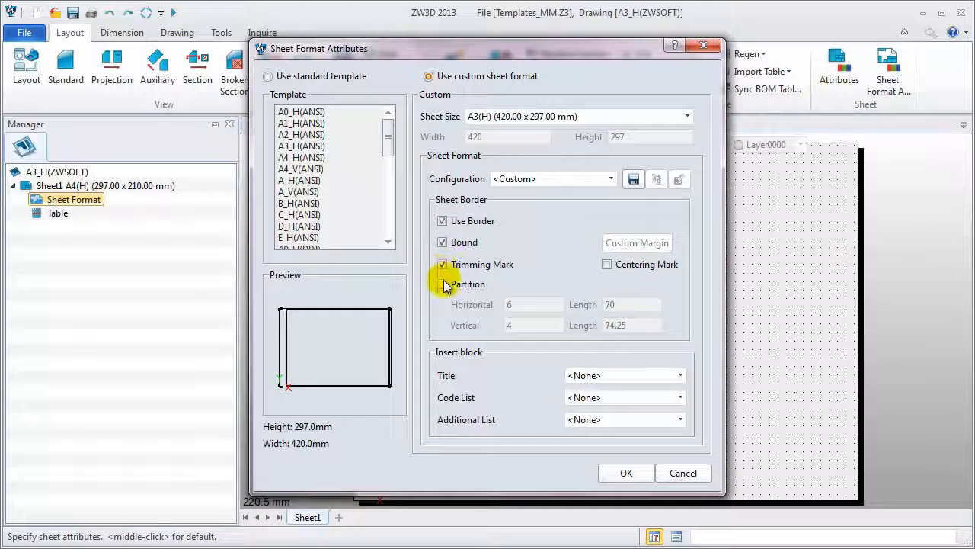
{"action": "left_click", "coordinate": [444, 284]}
{"action": "left_click", "coordinate": [607, 266]}
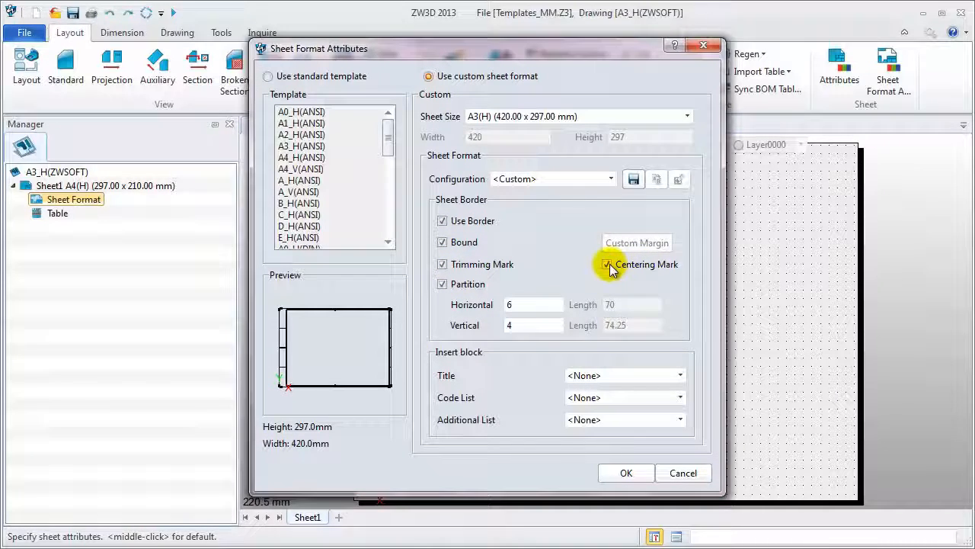
Insert Title block(ANSI_mm) as the sheet's title block and apply the sheet format.
{"action": "left_click", "coordinate": [629, 377]}
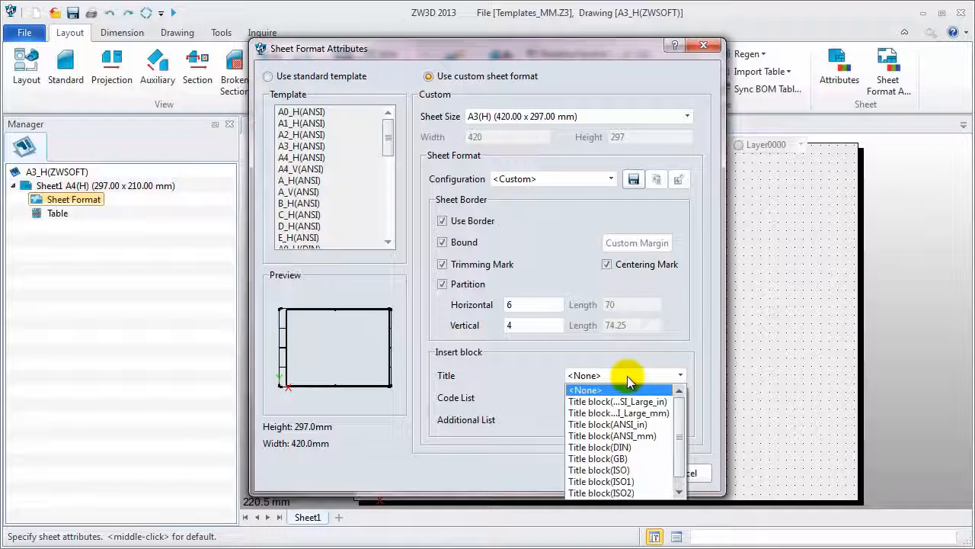
{"action": "left_click", "coordinate": [635, 435]}
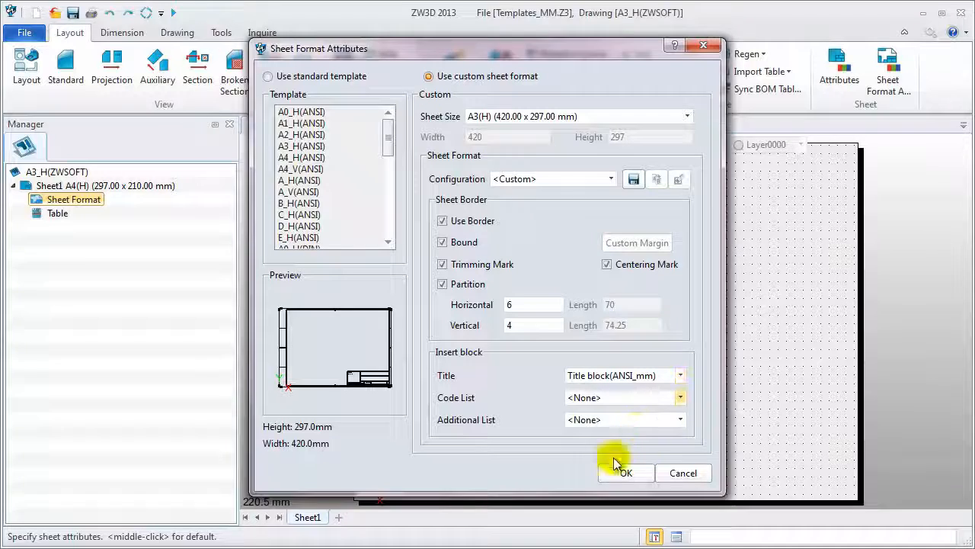
{"action": "left_click", "coordinate": [623, 475]}
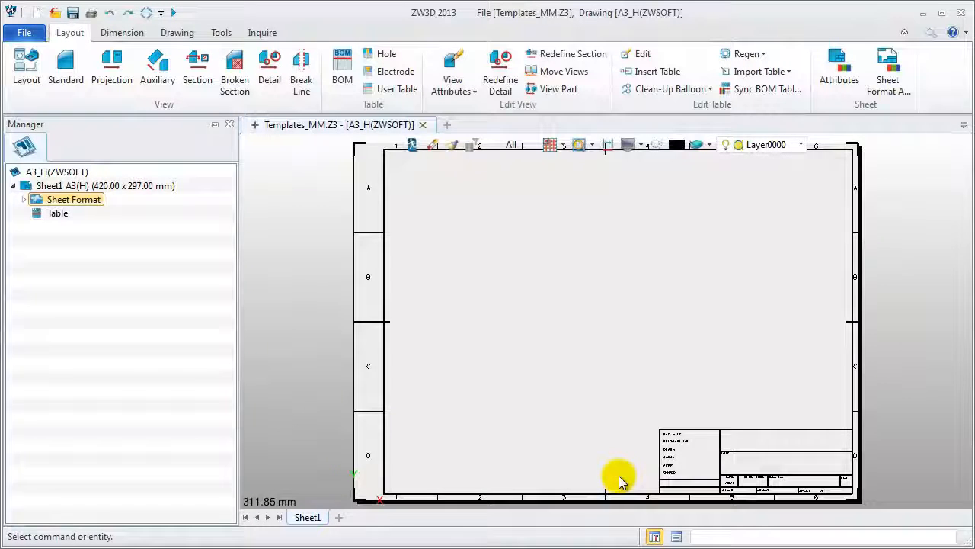
Open the title block under the sheet format for editing.
{"action": "scroll", "coordinate": [860, 500], "scroll_direction": "up", "scroll_amount": 3}
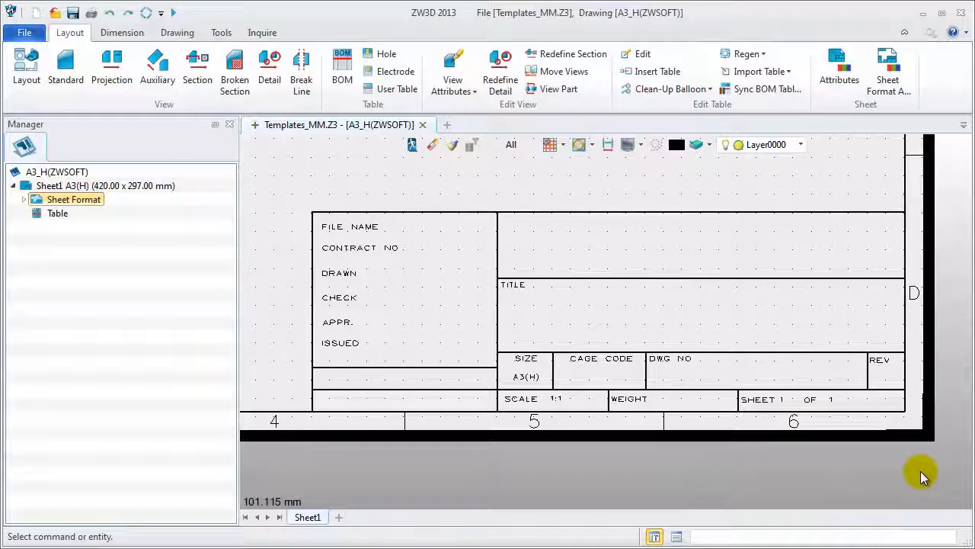
{"action": "key", "text": "ctrl+a"}
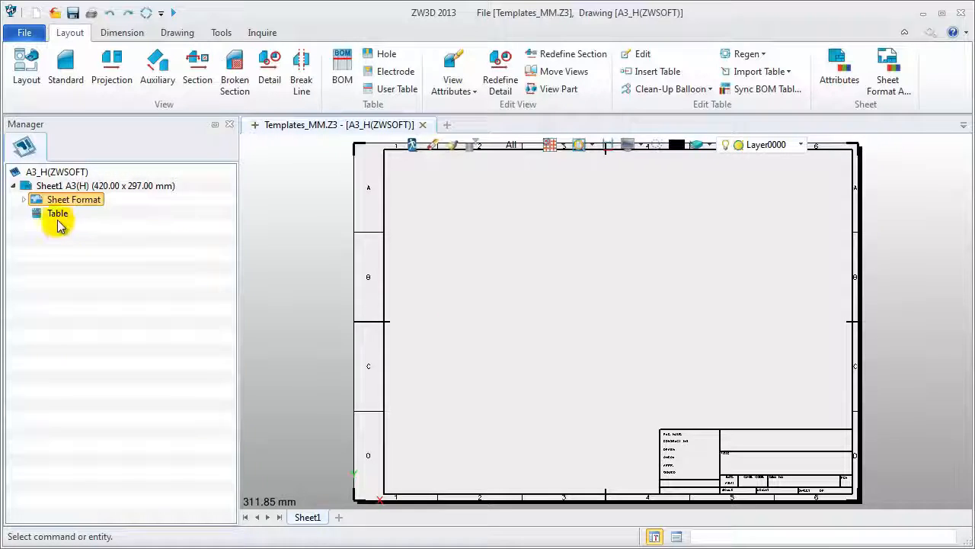
{"action": "left_click", "coordinate": [23, 200]}
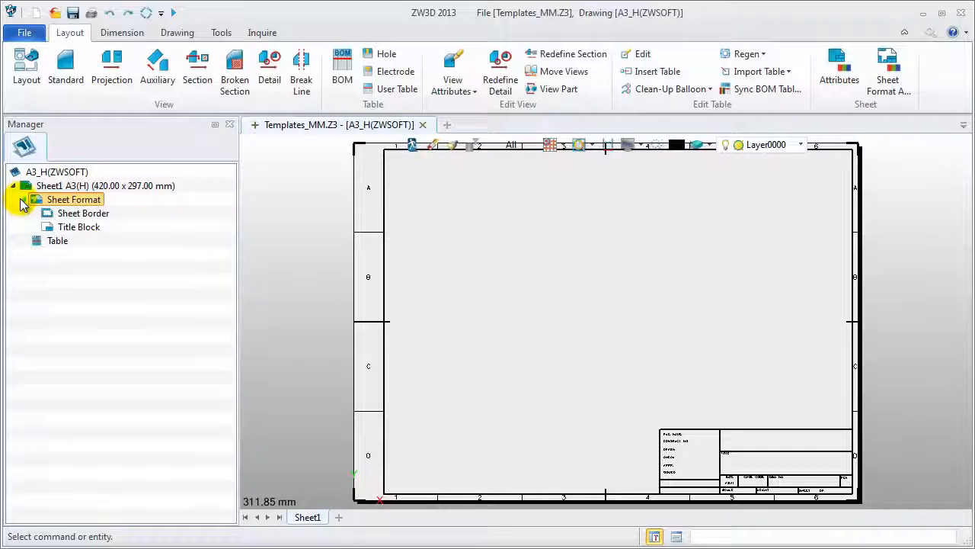
{"action": "right_click", "coordinate": [86, 230]}
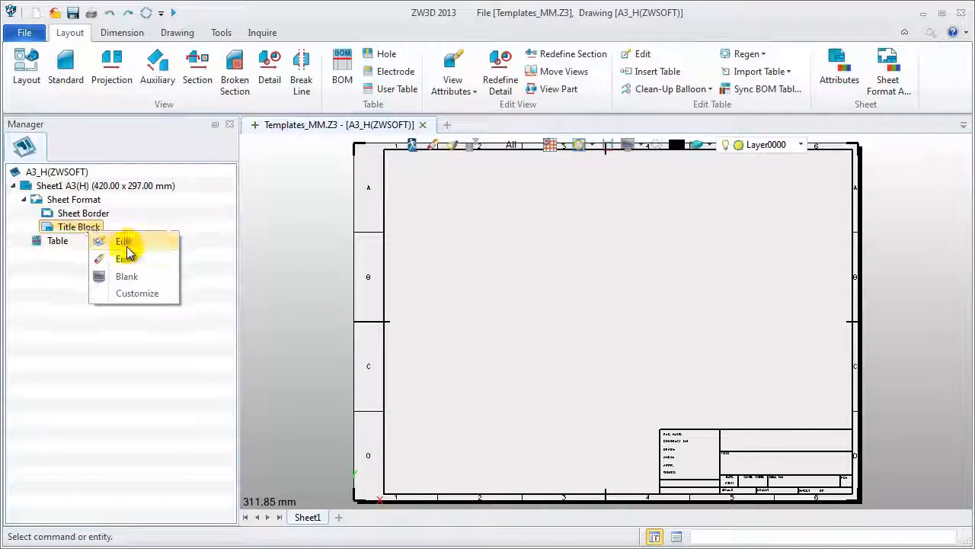
{"action": "left_click", "coordinate": [124, 243]}
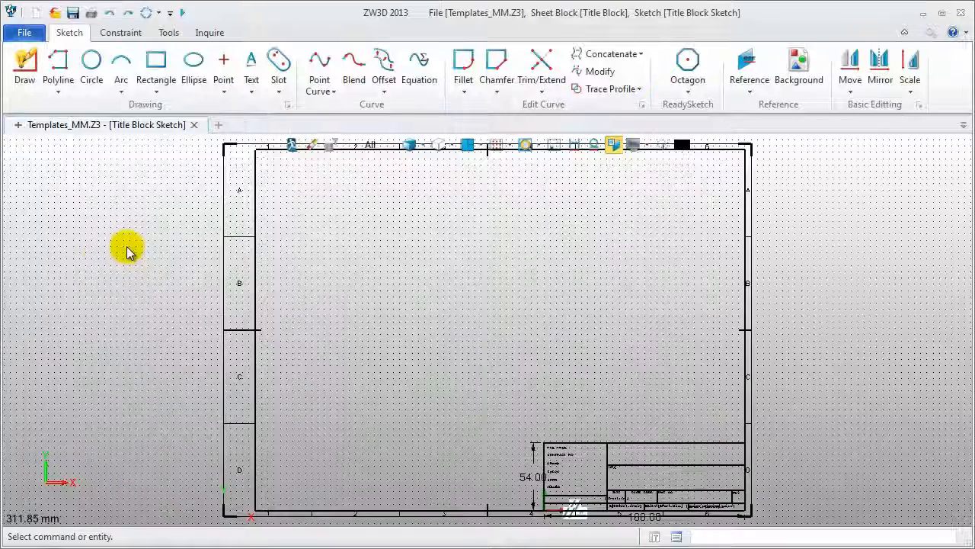
Place a text with the part_name variable in the title block's DWG NO cell.
{"action": "scroll", "coordinate": [684, 427], "scroll_direction": "up", "scroll_amount": 5}
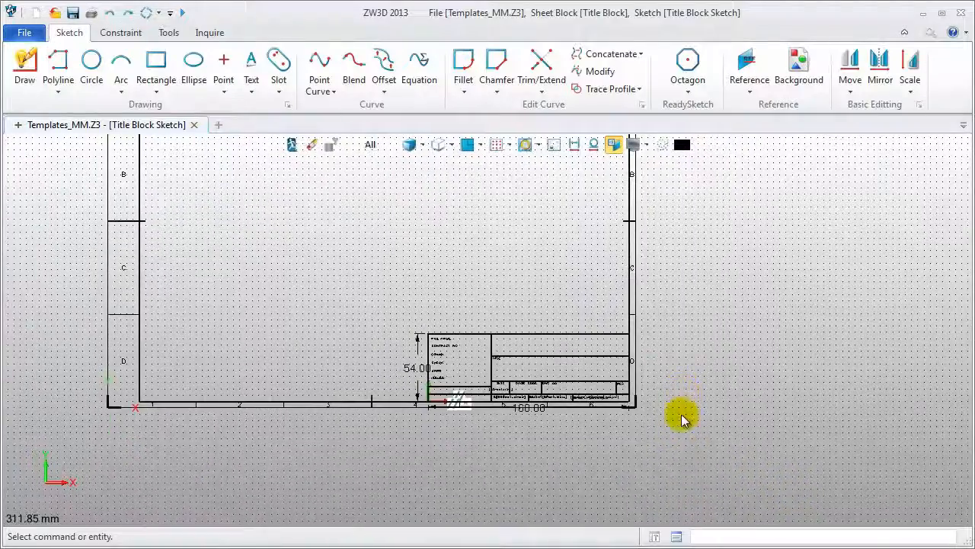
{"action": "scroll", "coordinate": [579, 424], "scroll_direction": "up", "scroll_amount": 3}
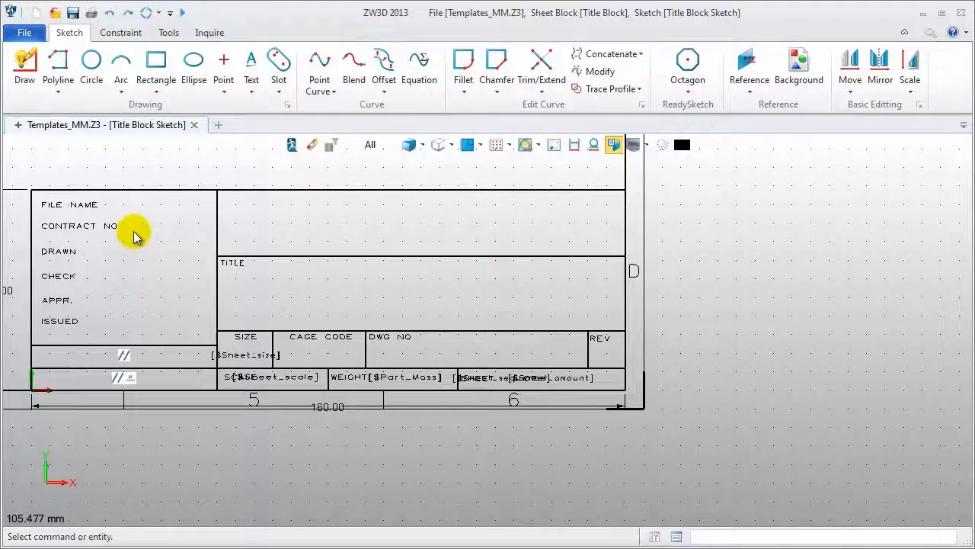
{"action": "left_click", "coordinate": [251, 69]}
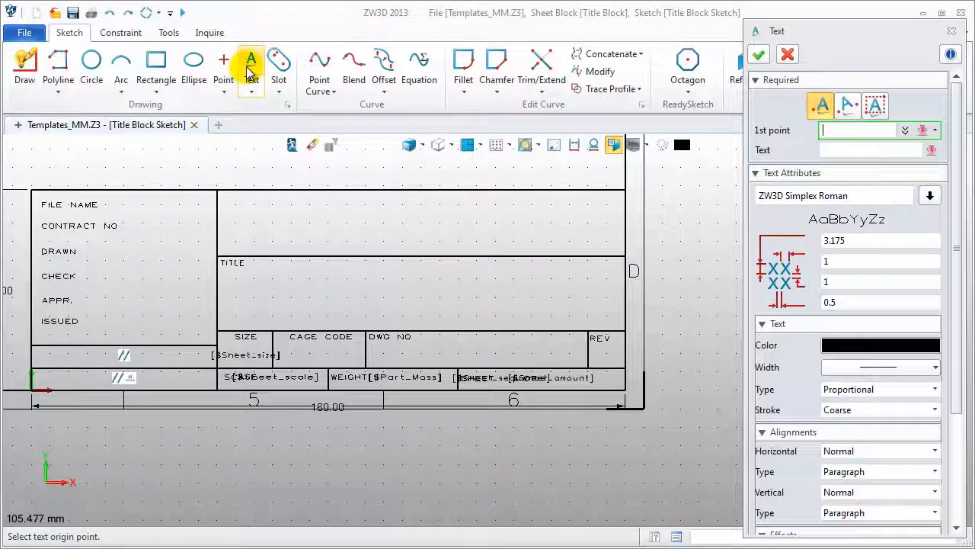
{"action": "left_click", "coordinate": [411, 365]}
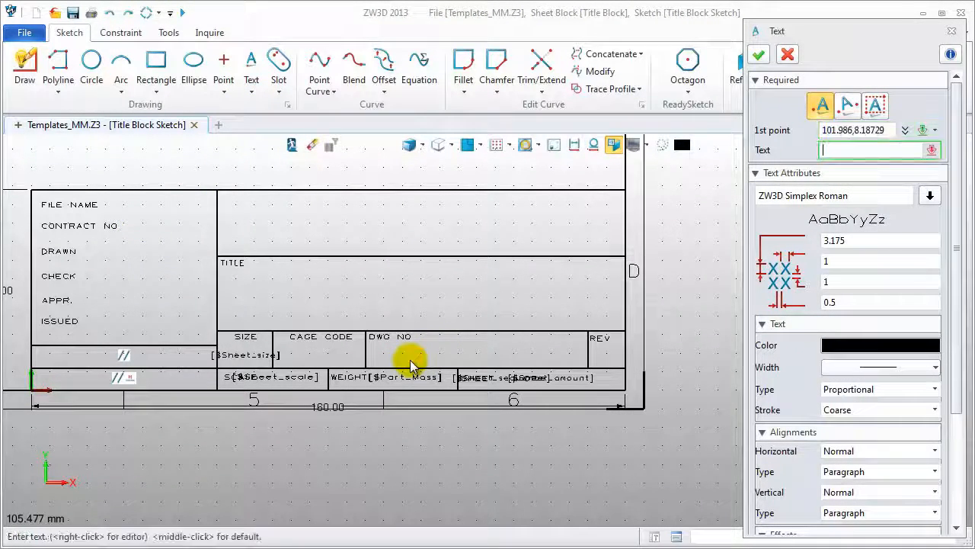
{"action": "left_click", "coordinate": [933, 152]}
{"action": "left_click_drag", "start_coordinate": [514, 180], "coordinate": [487, 65]}
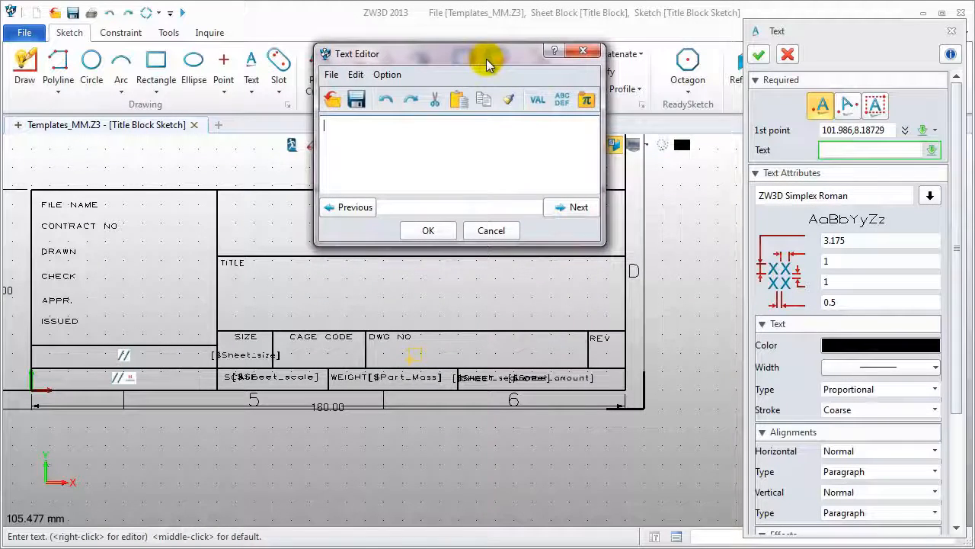
{"action": "left_click", "coordinate": [387, 74]}
{"action": "left_click", "coordinate": [407, 130]}
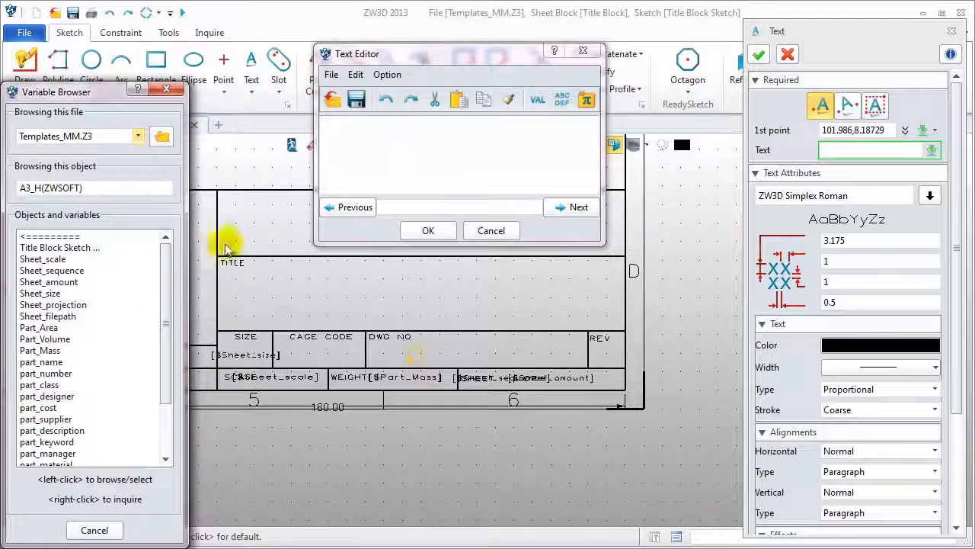
{"action": "left_click", "coordinate": [39, 363]}
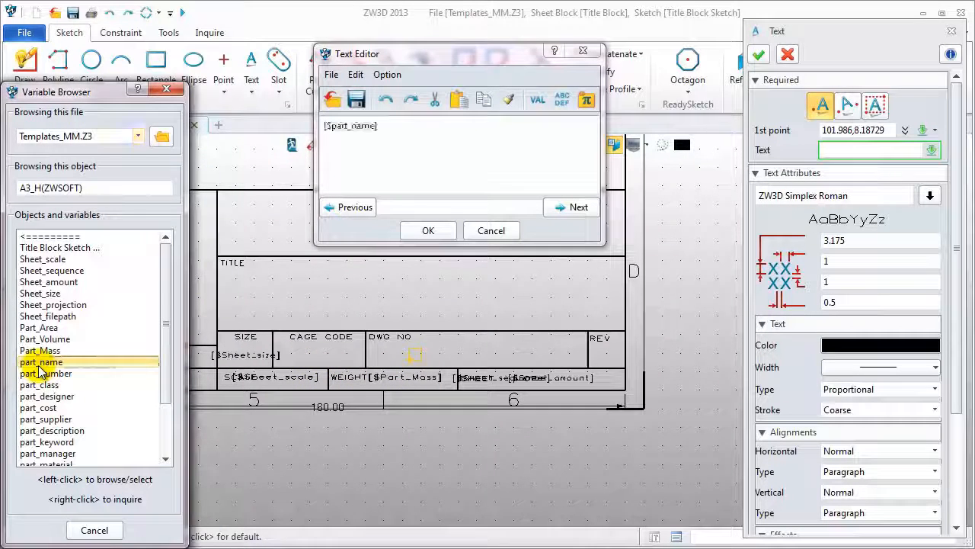
{"action": "left_click", "coordinate": [428, 231]}
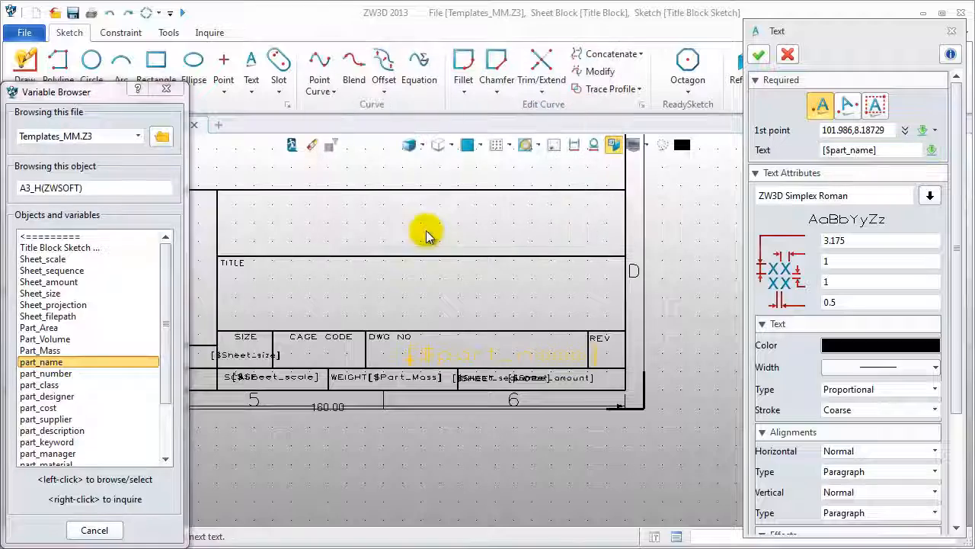
{"action": "middle_click", "coordinate": [475, 295]}
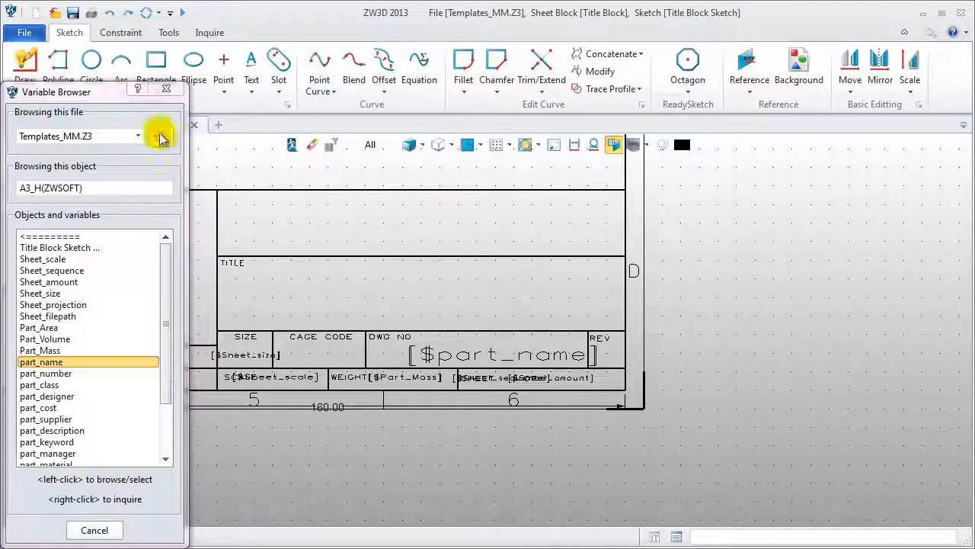
Place a text with the part_designer variable beside the DRAWN label.
{"action": "left_click_drag", "start_coordinate": [106, 99], "coordinate": [602, 77]}
{"action": "left_click", "coordinate": [253, 69]}
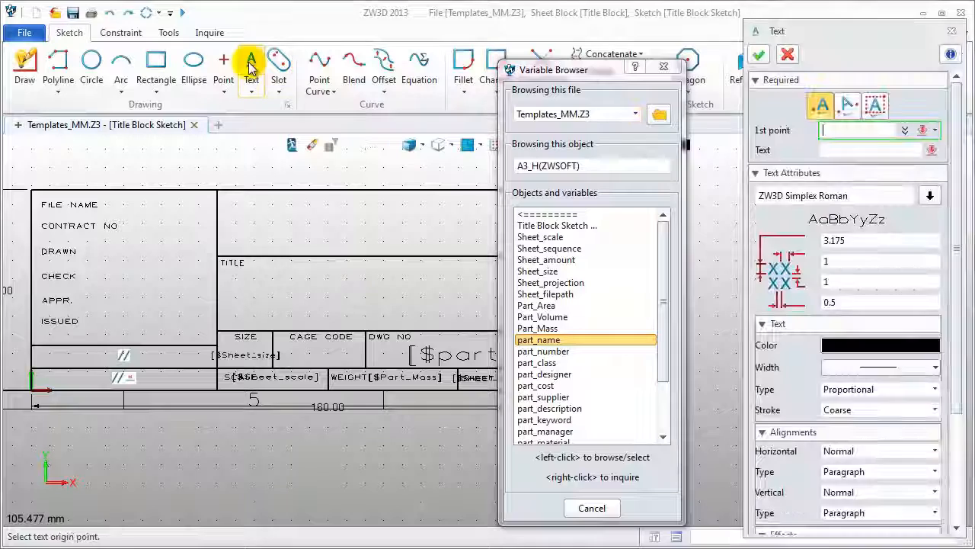
{"action": "left_click", "coordinate": [90, 256]}
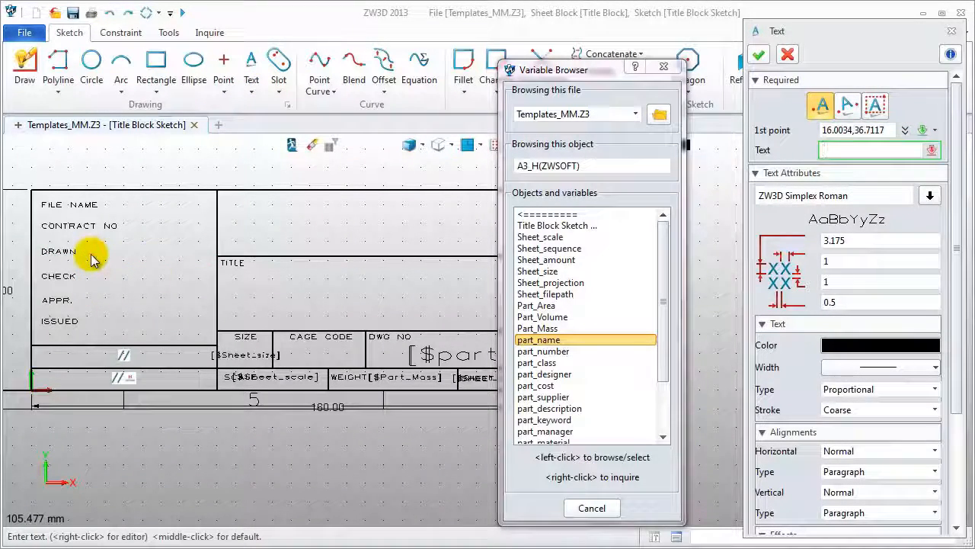
{"action": "left_click", "coordinate": [578, 374]}
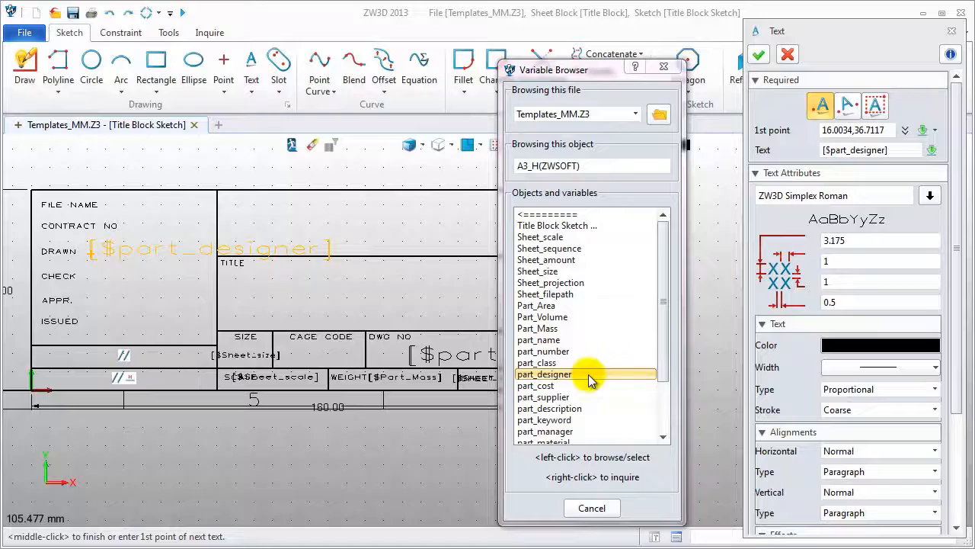
{"action": "middle_click", "coordinate": [711, 277]}
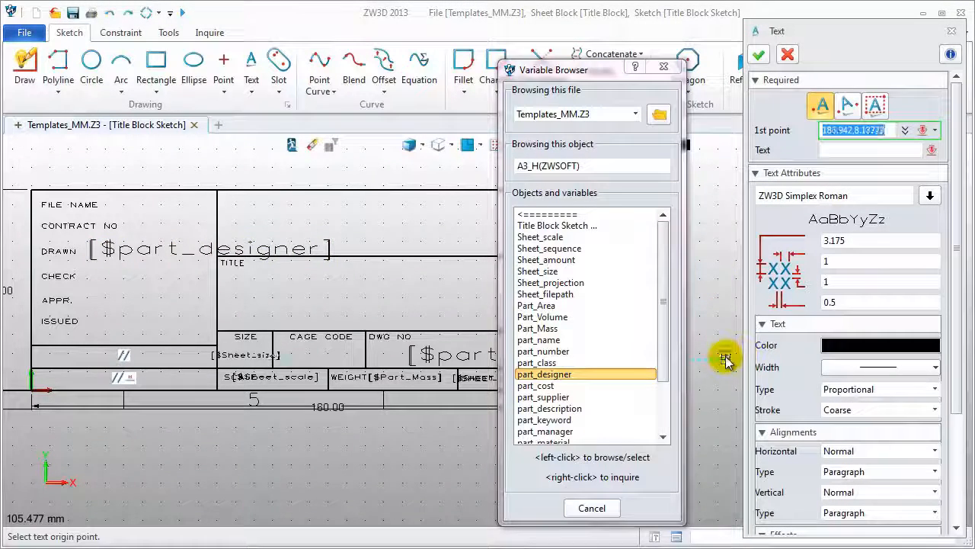
Place a text with the part_manager variable beside the CHECK label.
{"action": "left_click", "coordinate": [91, 279]}
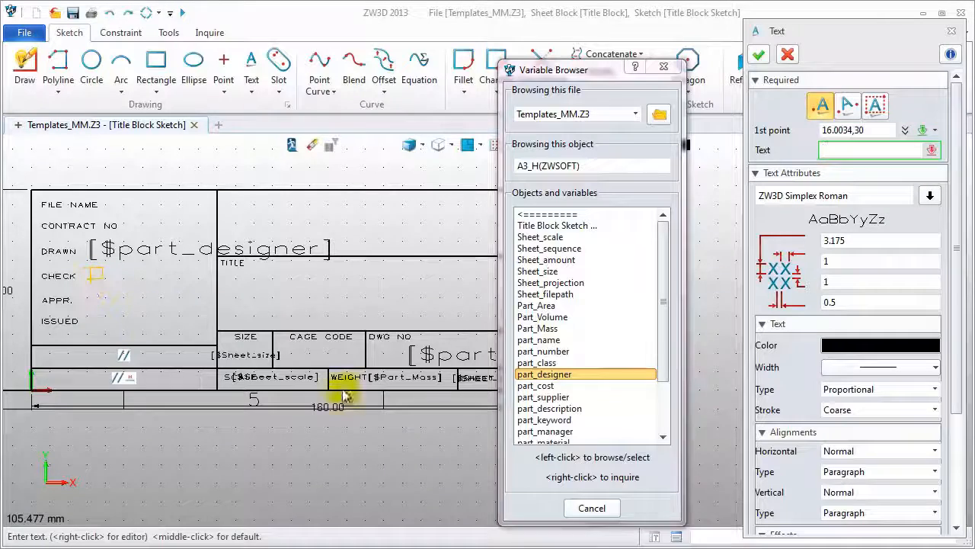
{"action": "left_click", "coordinate": [544, 431]}
{"action": "middle_click", "coordinate": [372, 447]}
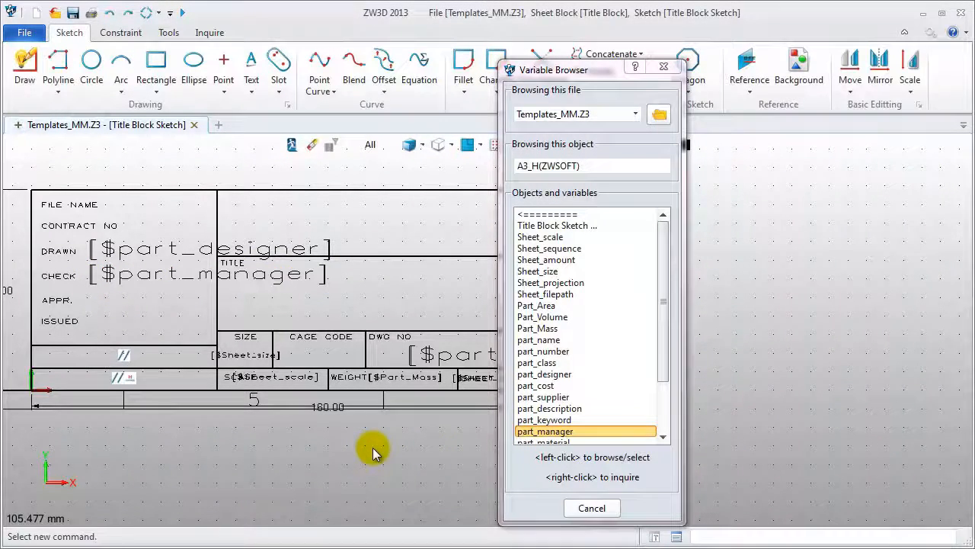
Start a new text in the title block's lowest cell below ISSUED and enter the label "Material:".
{"action": "middle_click", "coordinate": [373, 447]}
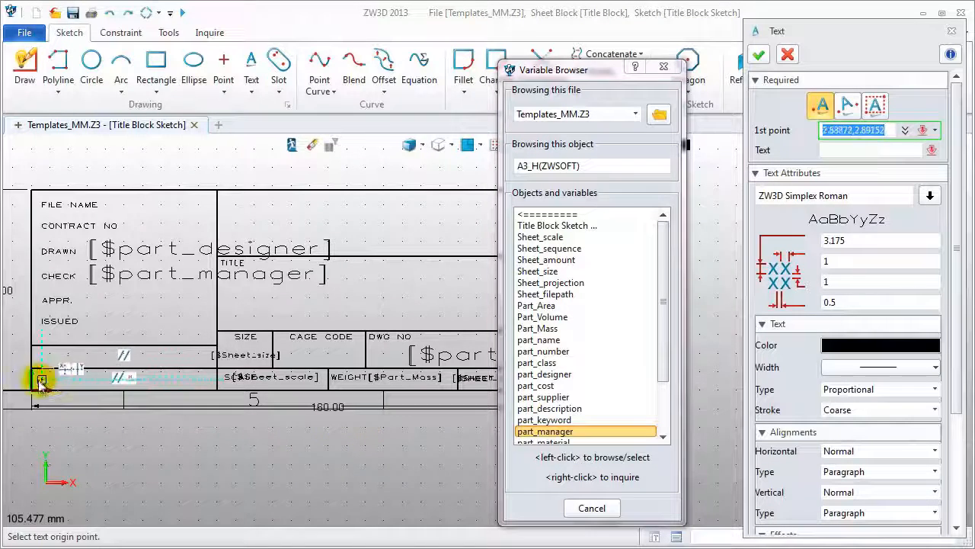
{"action": "scroll", "coordinate": [34, 410], "scroll_direction": "up", "scroll_amount": 1}
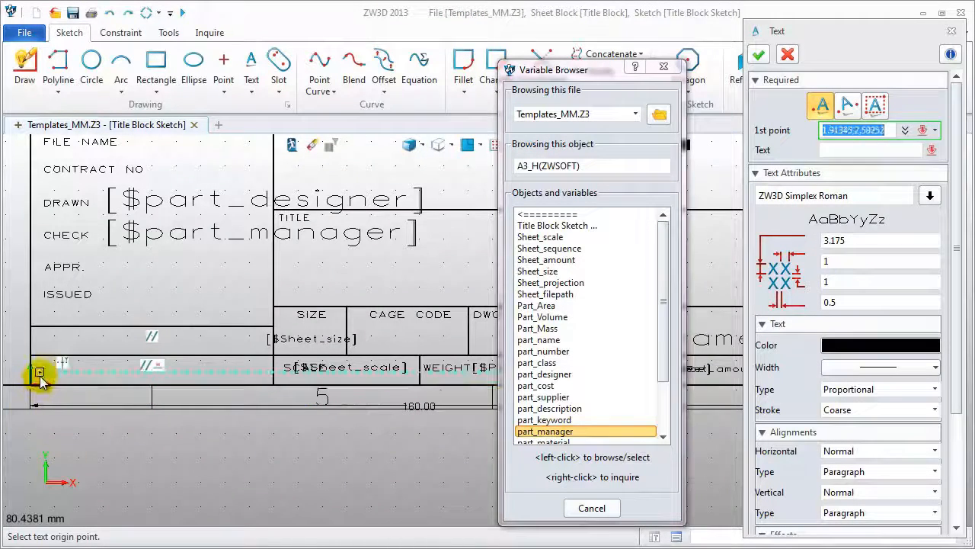
{"action": "left_click", "coordinate": [40, 373]}
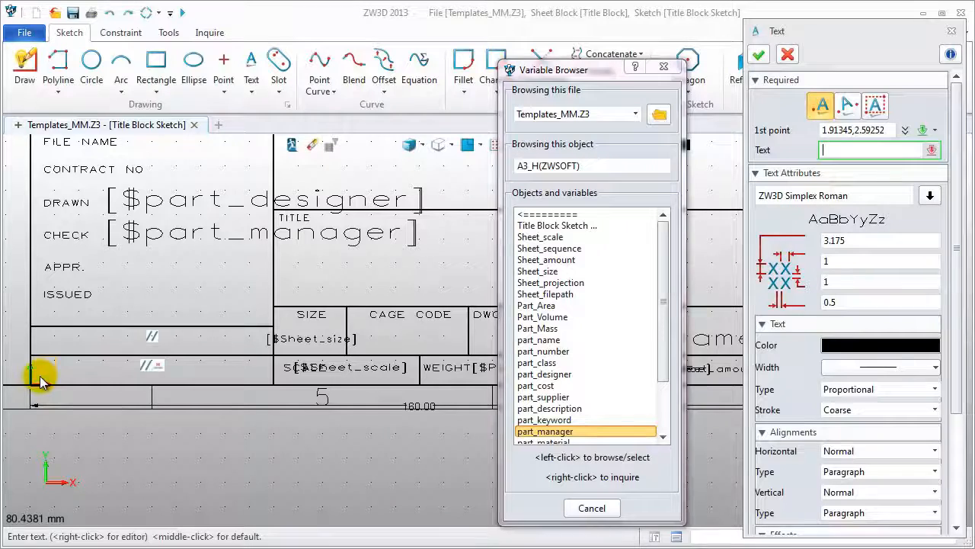
{"action": "left_click", "coordinate": [931, 151]}
{"action": "left_click_drag", "start_coordinate": [476, 180], "coordinate": [255, 151]}
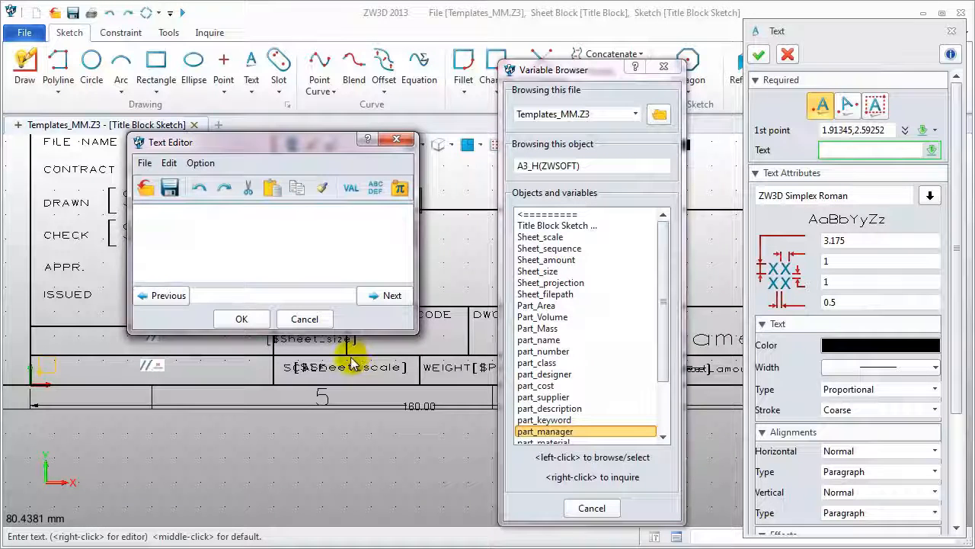
{"action": "type", "text": "Materi"}
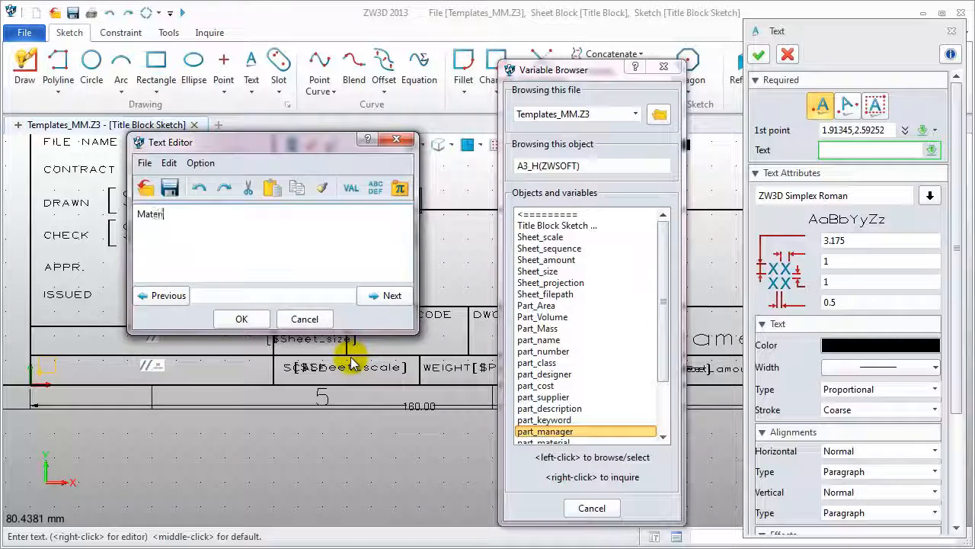
{"action": "type", "text": "alL"}
{"action": "key", "text": "BackSpace"}
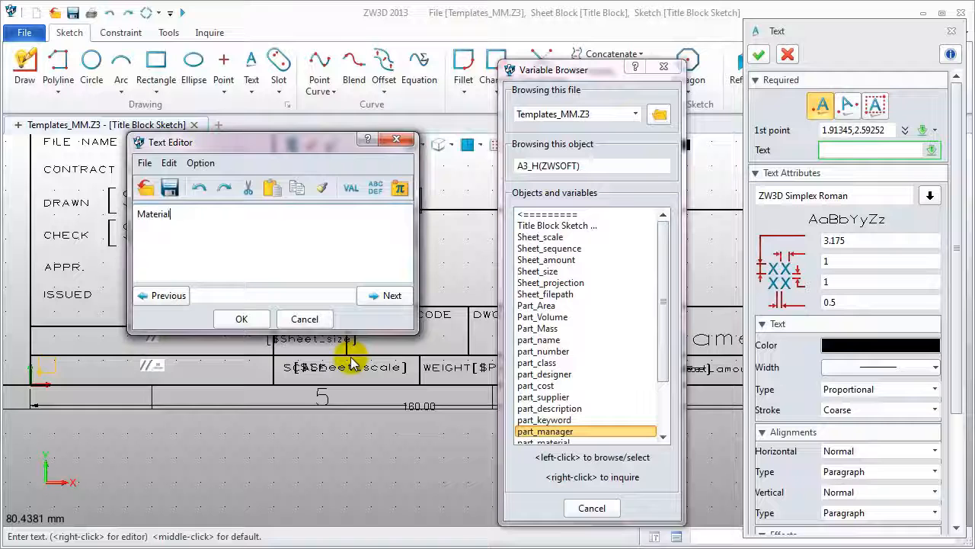
{"action": "type", "text": ":"}
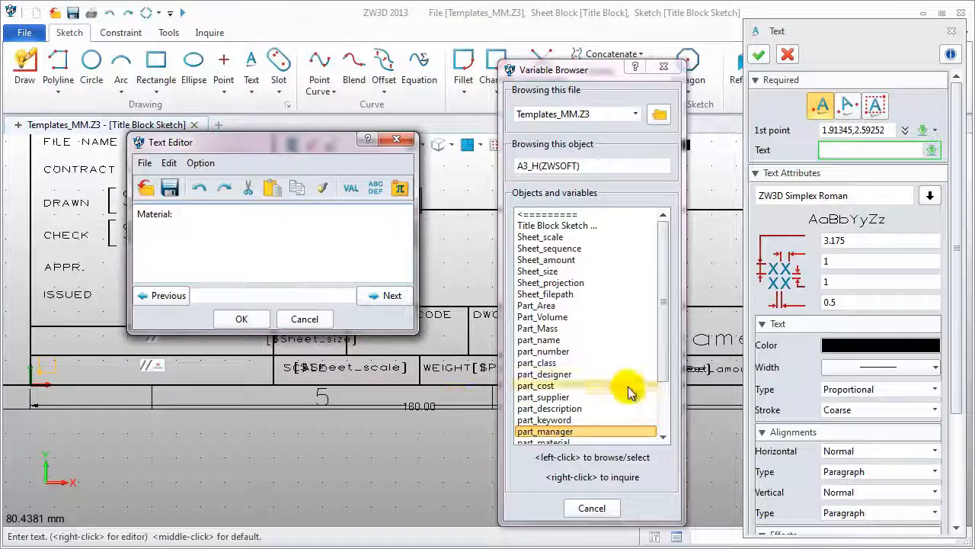
Append the part_material variable after the "Material:" label, finish the text and close the Variable Browser.
{"action": "left_click", "coordinate": [662, 361]}
{"action": "scroll", "coordinate": [661, 360], "scroll_direction": "down", "scroll_amount": 2}
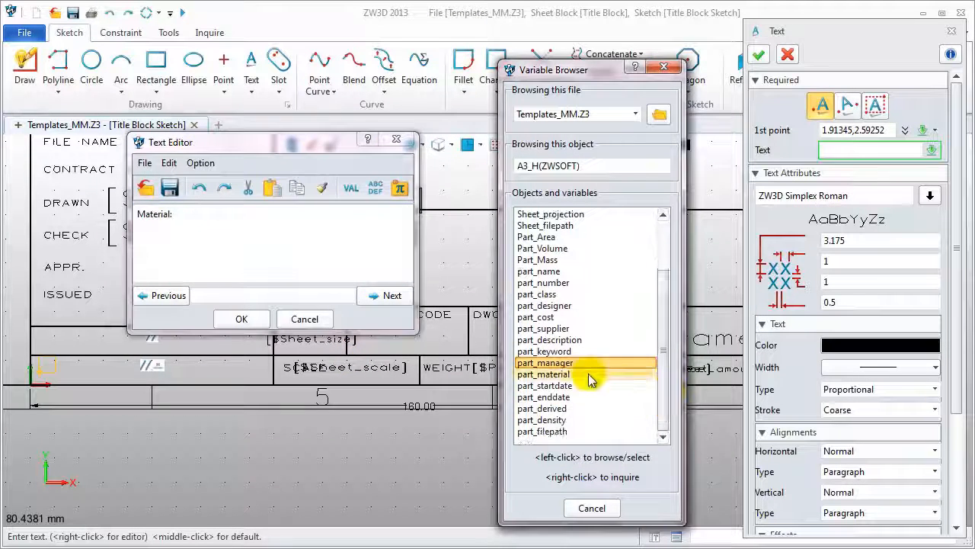
{"action": "left_click", "coordinate": [584, 375]}
{"action": "left_click", "coordinate": [241, 318]}
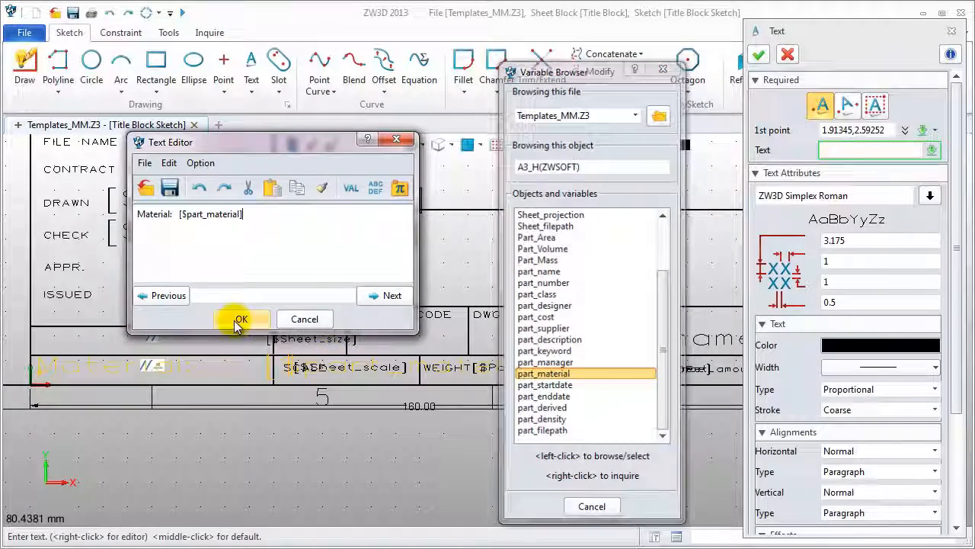
{"action": "middle_click", "coordinate": [724, 470]}
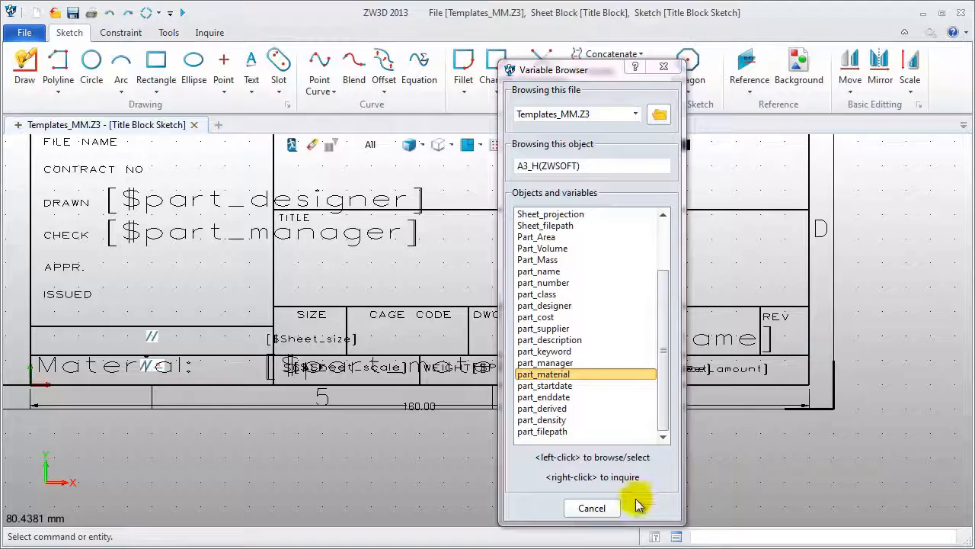
{"action": "left_click", "coordinate": [664, 67]}
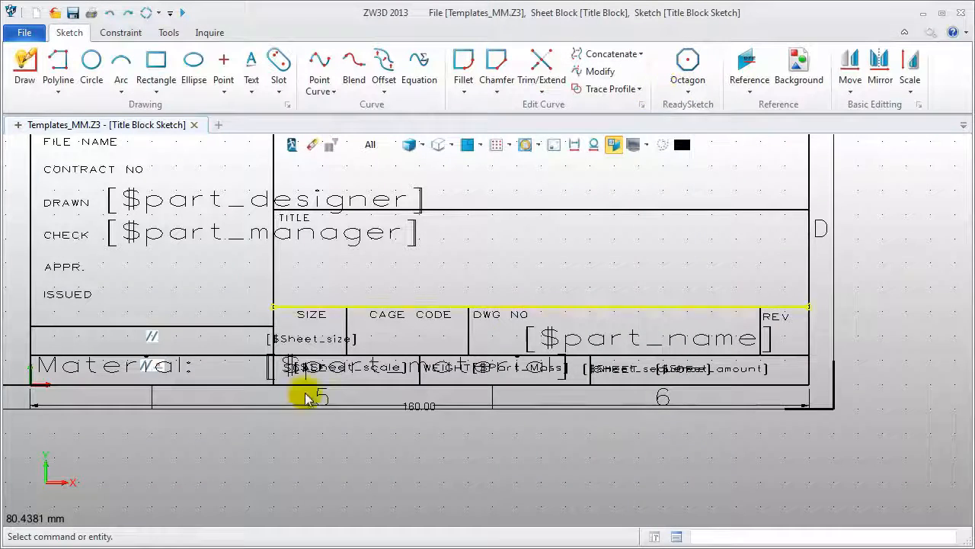
Match the text attributes of the part_material, part_manager and part_designer texts to those of the ISSUED label.
{"action": "left_click", "coordinate": [166, 368]}
{"action": "left_click", "coordinate": [218, 203]}
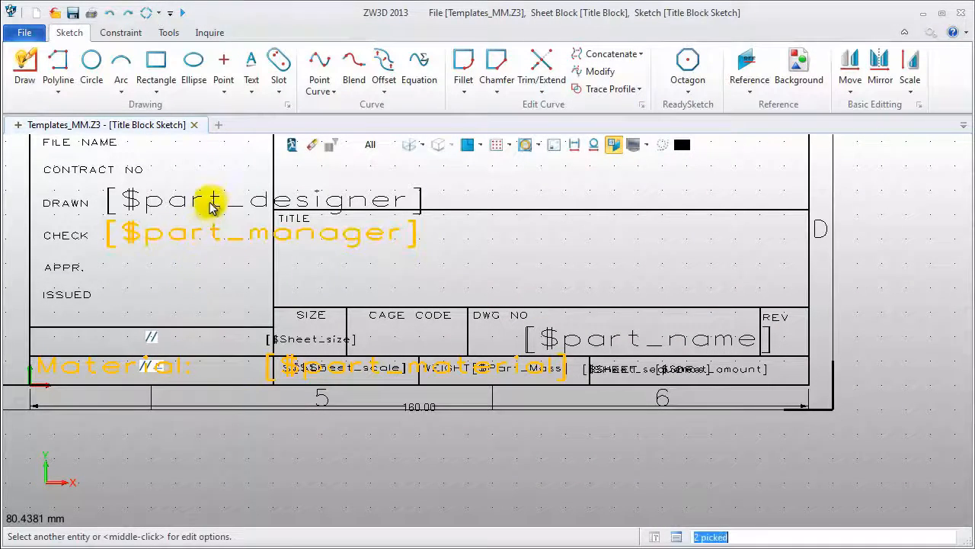
{"action": "right_click", "coordinate": [223, 204]}
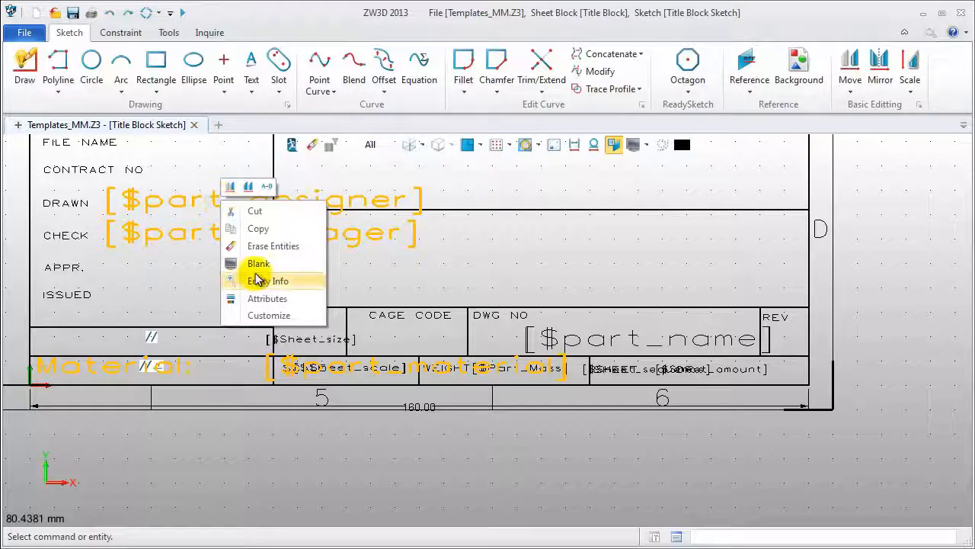
{"action": "left_click", "coordinate": [259, 298]}
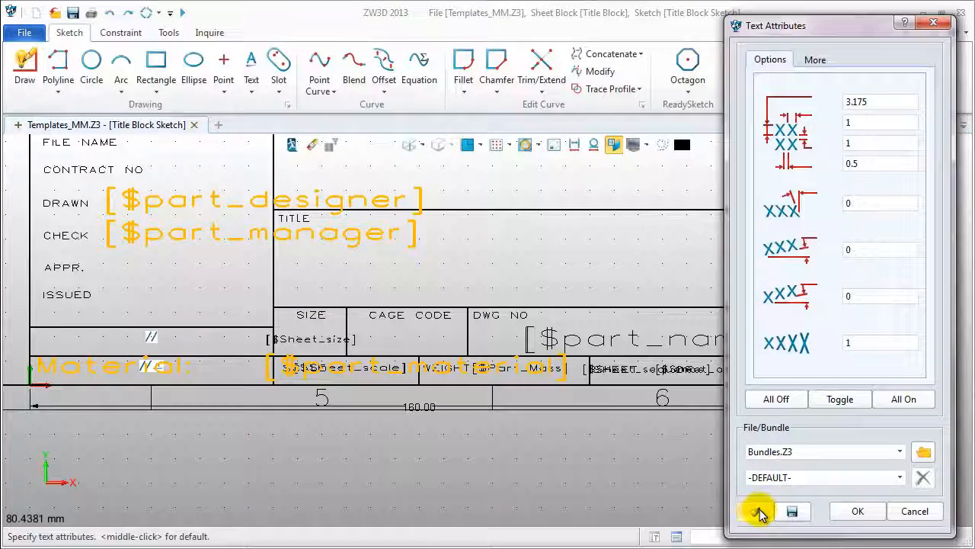
{"action": "left_click", "coordinate": [760, 512]}
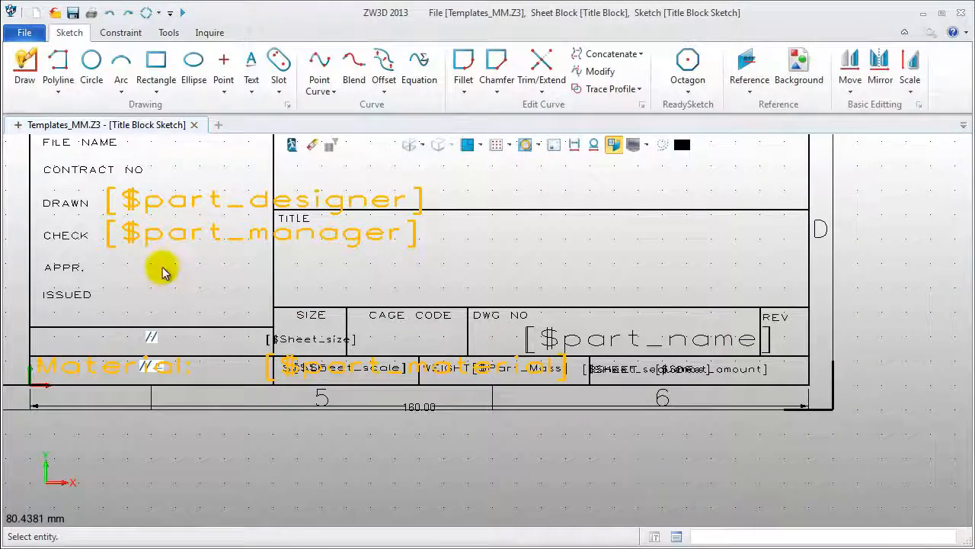
{"action": "left_click", "coordinate": [80, 291]}
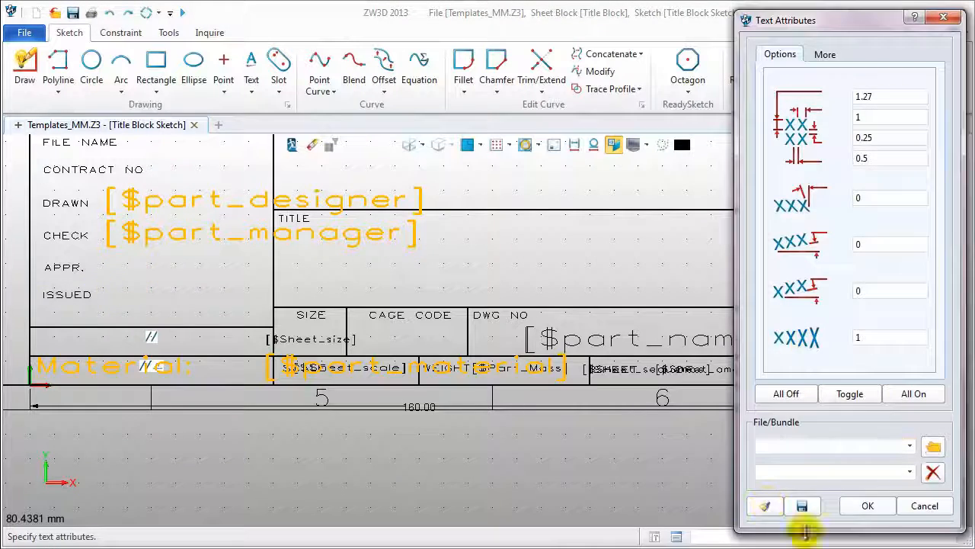
{"action": "left_click", "coordinate": [869, 506]}
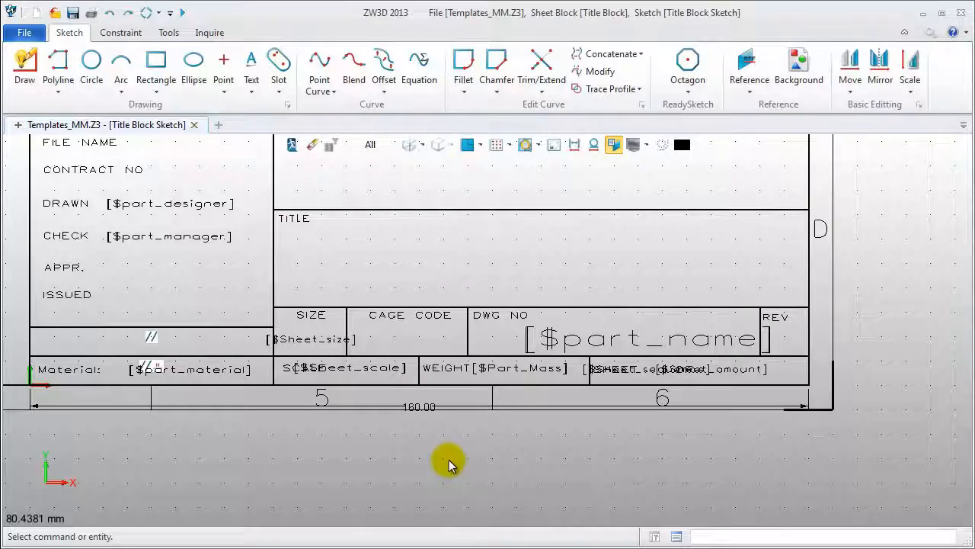
Exit the title block sketch and the A3_H(ZWSOFT) drawing.
{"action": "key", "text": "ctrl+a"}
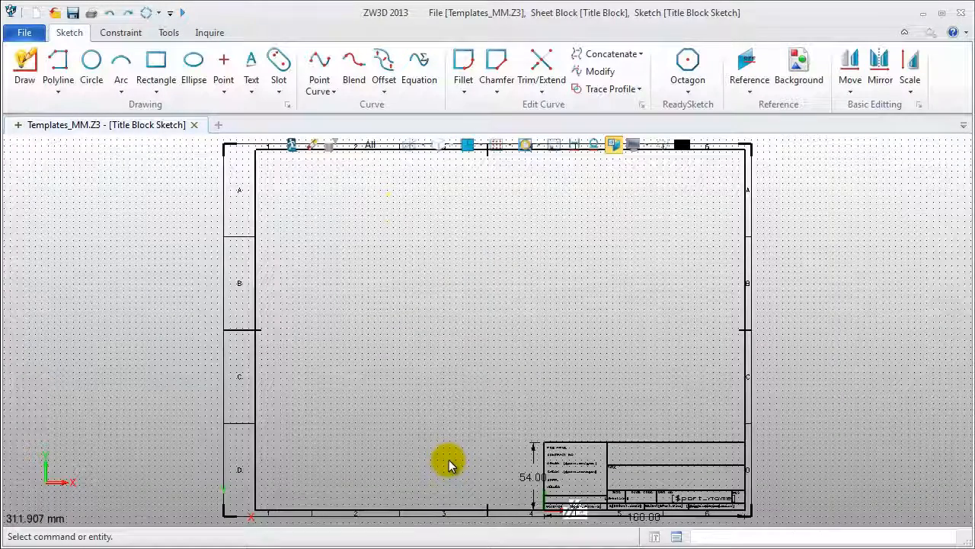
{"action": "left_click", "coordinate": [292, 146]}
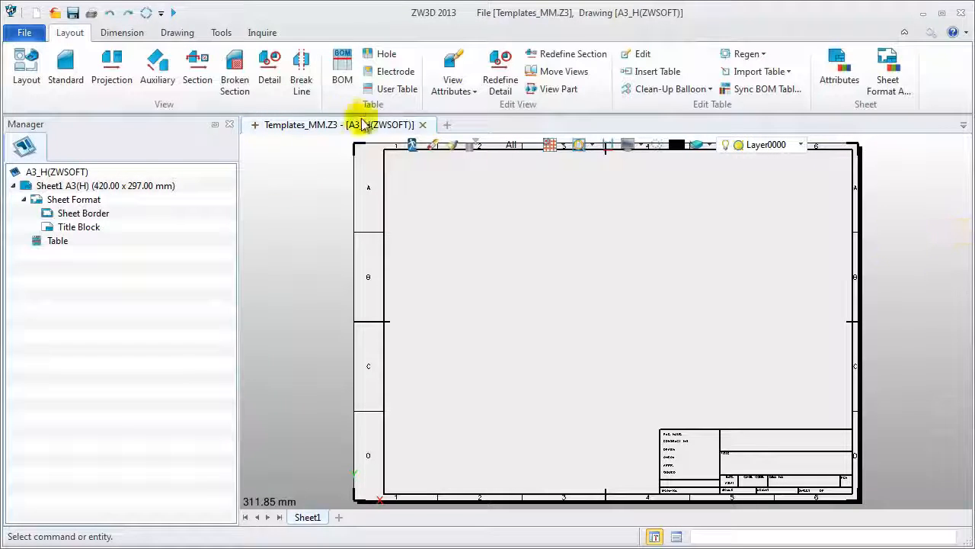
{"action": "left_click", "coordinate": [412, 145]}
{"action": "left_click_drag", "start_coordinate": [227, 247], "coordinate": [221, 335]}
{"action": "left_click", "coordinate": [31, 410]}
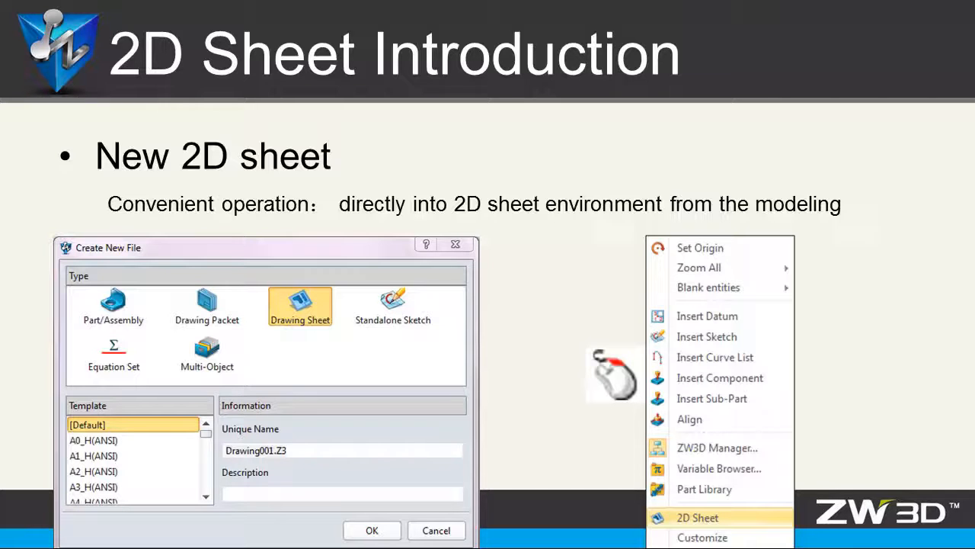
{"action": "key", "text": "Right"}
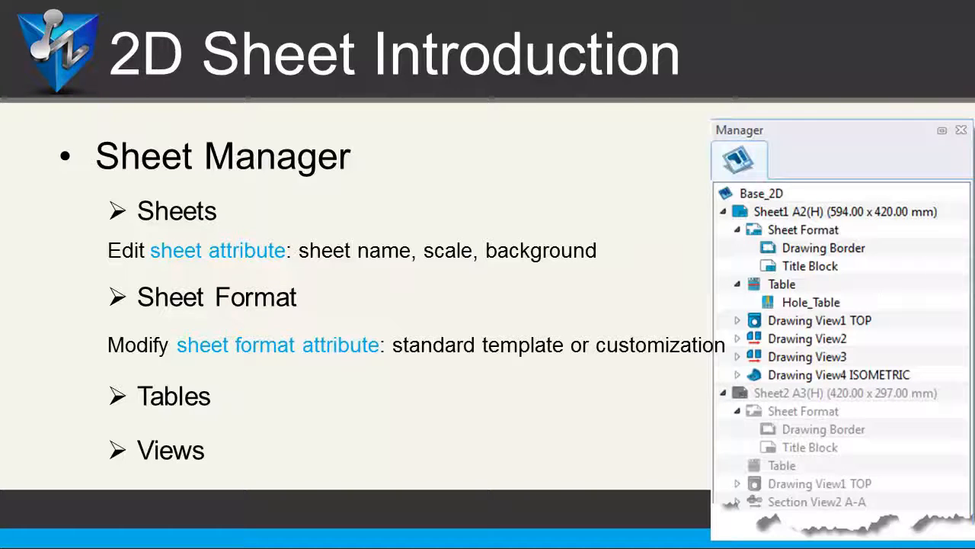
{"action": "key", "text": "Right"}
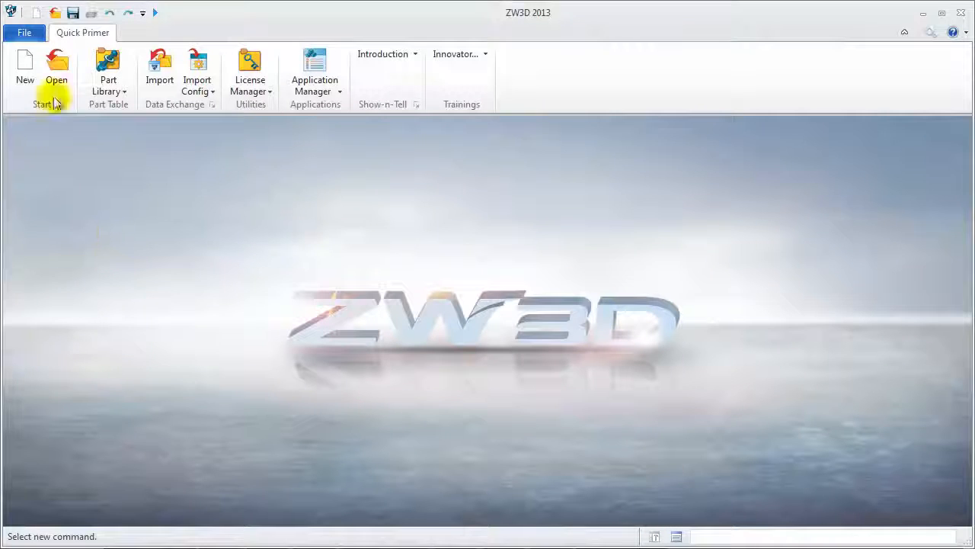
Open the Big shaft file and review its standard part attributes, leaving them unedited.
{"action": "left_click", "coordinate": [57, 80]}
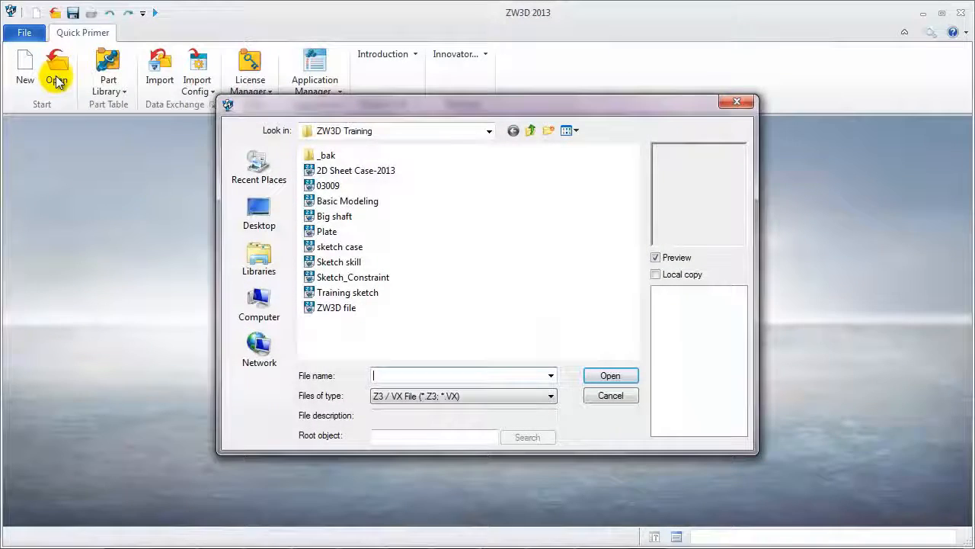
{"action": "left_click", "coordinate": [329, 216]}
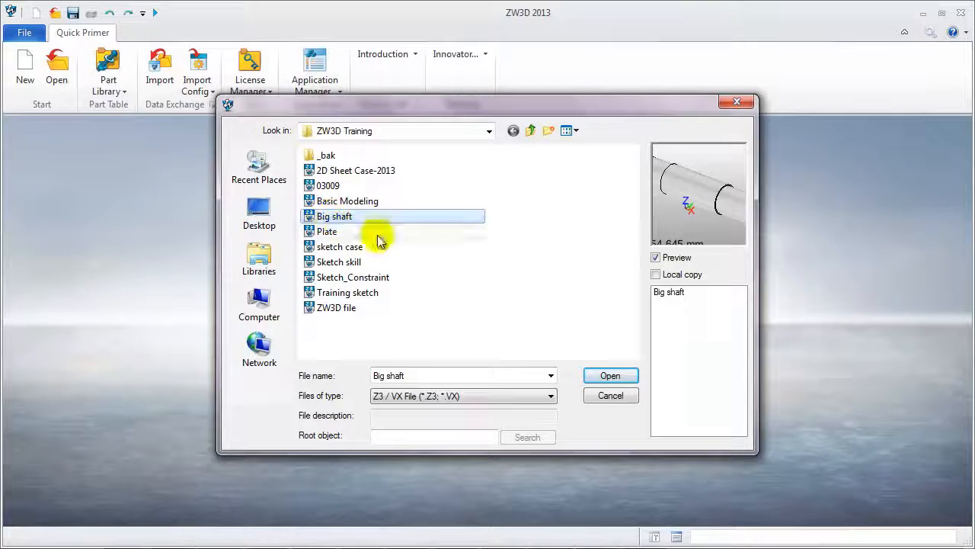
{"action": "left_click", "coordinate": [602, 375]}
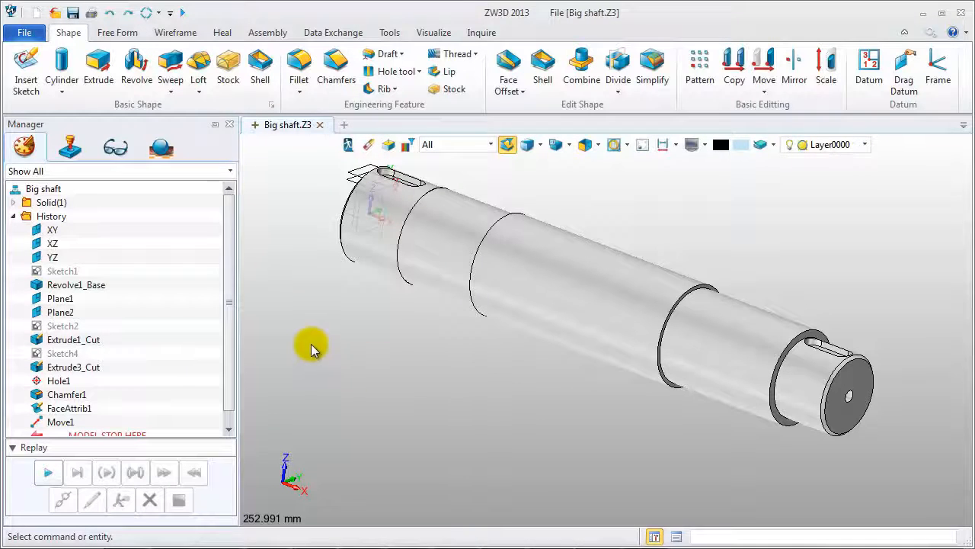
{"action": "left_click", "coordinate": [389, 33]}
{"action": "left_click", "coordinate": [320, 54]}
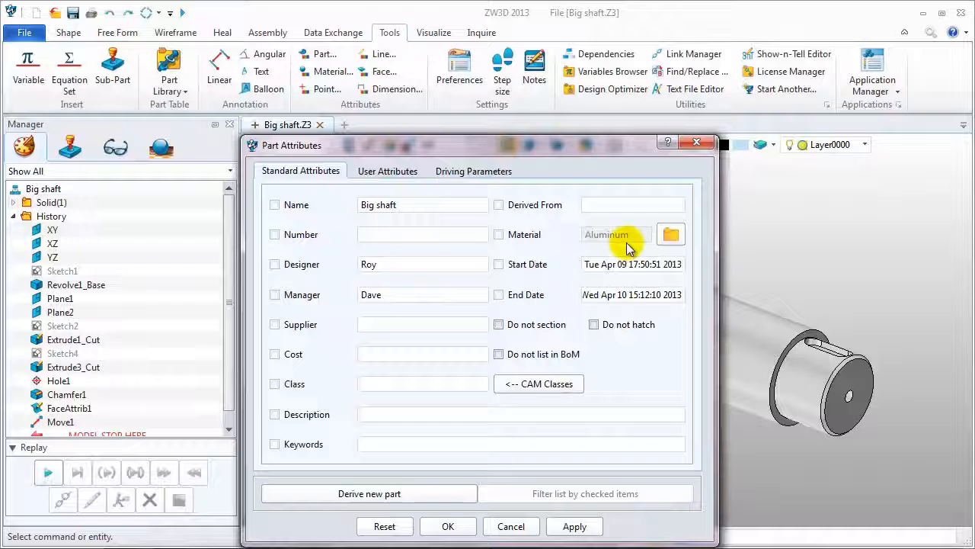
{"action": "left_click", "coordinate": [694, 144]}
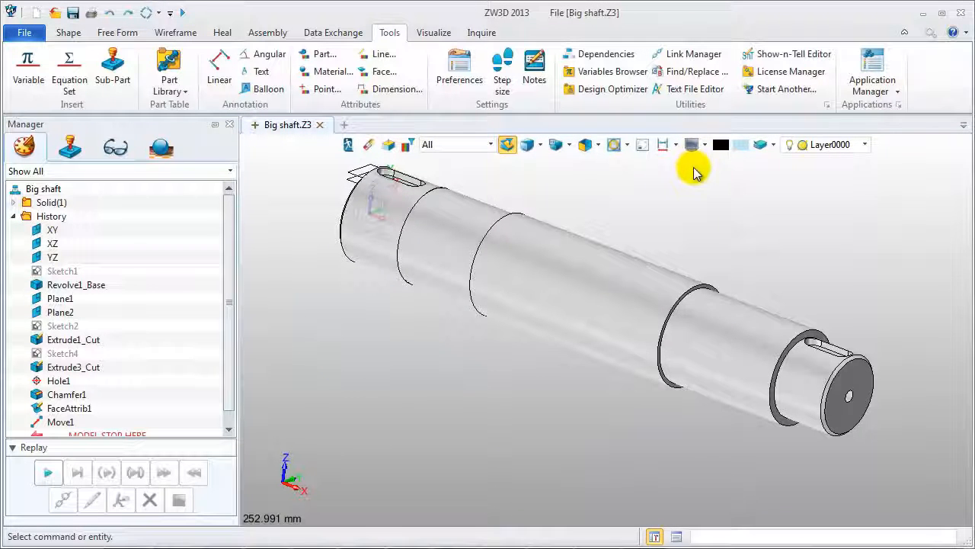
Create a 2D sheet from the shaft part using the A3_H(ZWSOFT) template.
{"action": "right_click", "coordinate": [694, 173]}
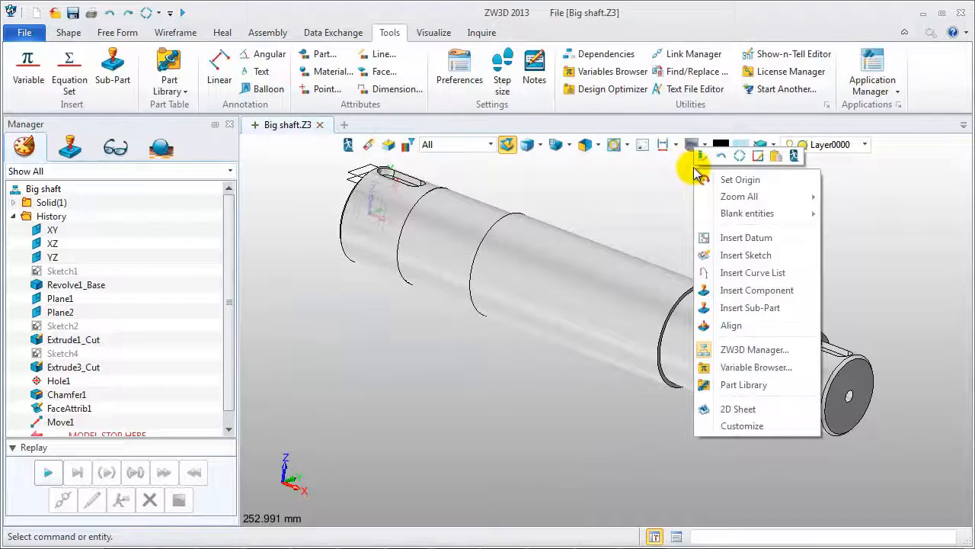
{"action": "left_click", "coordinate": [726, 410]}
{"action": "left_click_drag", "start_coordinate": [553, 210], "coordinate": [556, 327]}
{"action": "left_click", "coordinate": [479, 355]}
{"action": "left_click", "coordinate": [479, 361]}
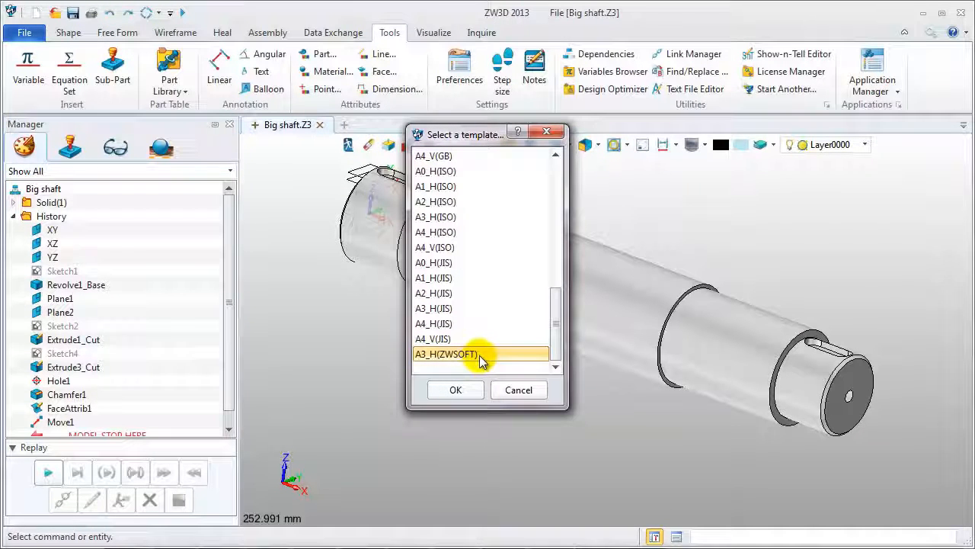
{"action": "left_click", "coordinate": [468, 390]}
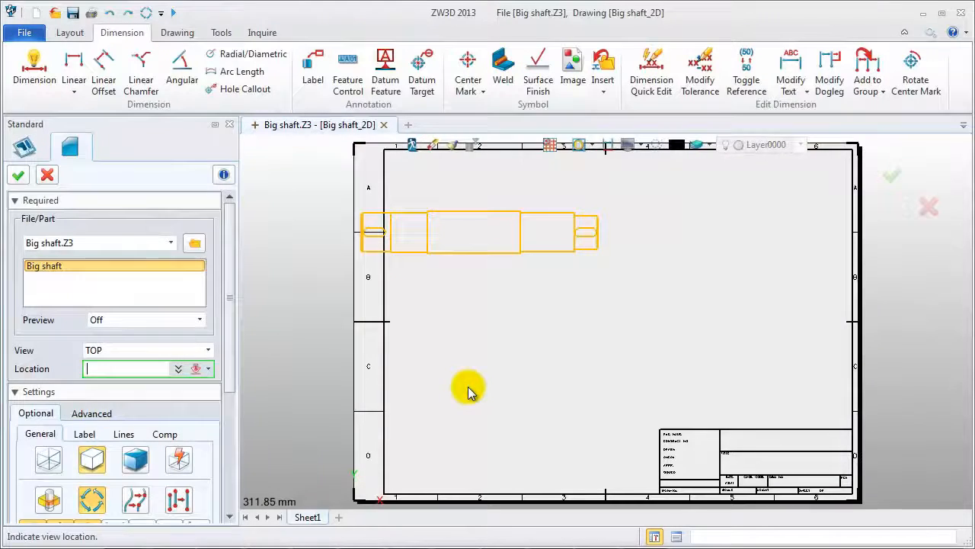
Place a FRONT standard view of Big shaft, without hidden lines, in the sheet's upper middle and end the projection command without adding views.
{"action": "left_click", "coordinate": [207, 352]}
{"action": "left_click", "coordinate": [147, 376]}
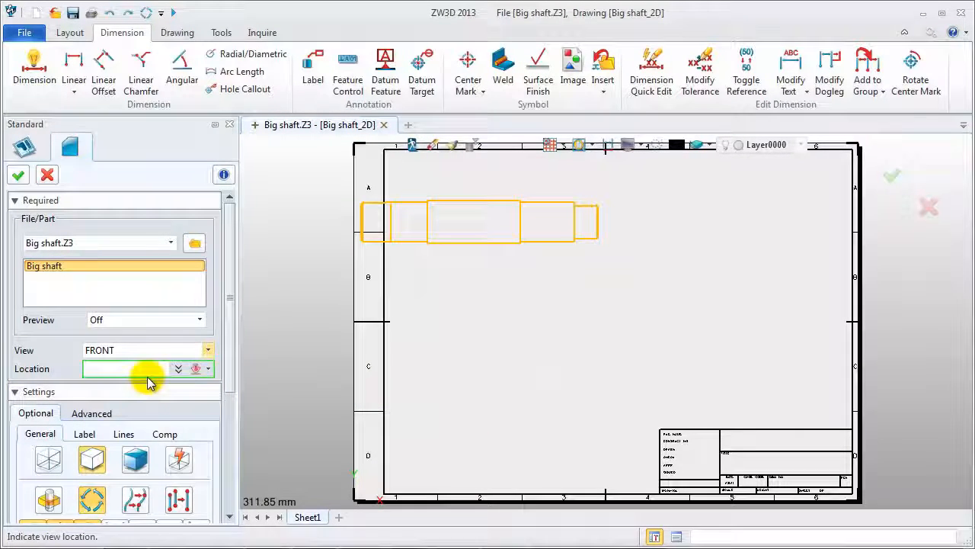
{"action": "left_click_drag", "start_coordinate": [227, 384], "coordinate": [218, 447]}
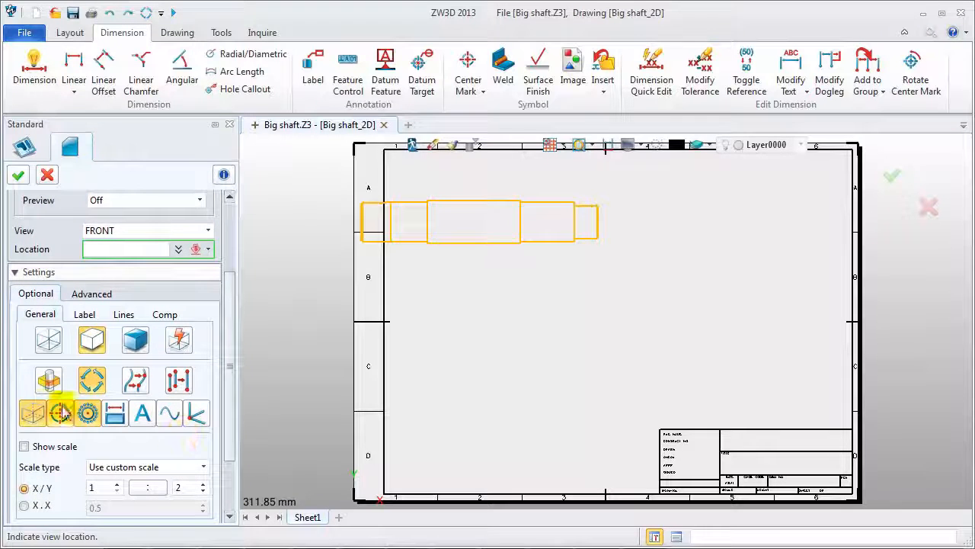
{"action": "scroll", "coordinate": [228, 330], "scroll_direction": "down", "scroll_amount": 3}
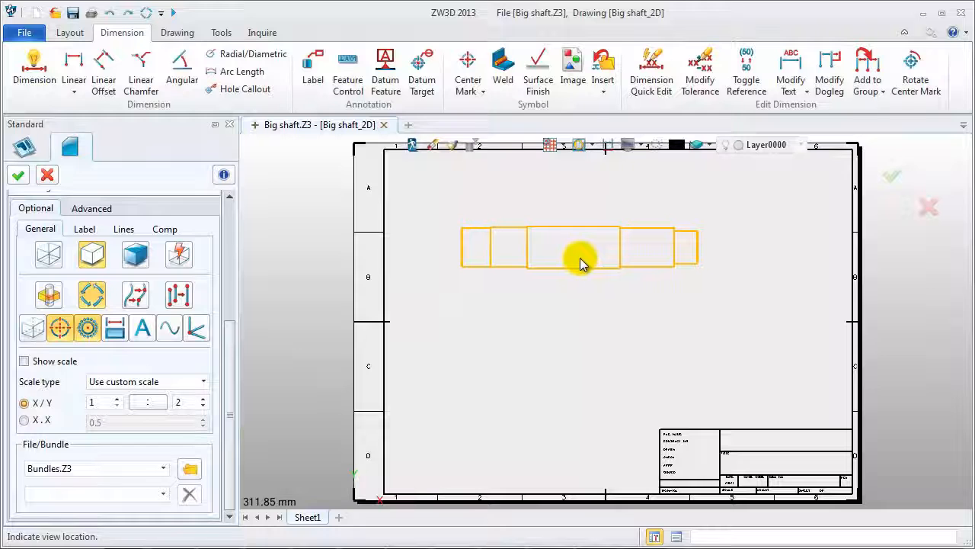
{"action": "left_click", "coordinate": [579, 258]}
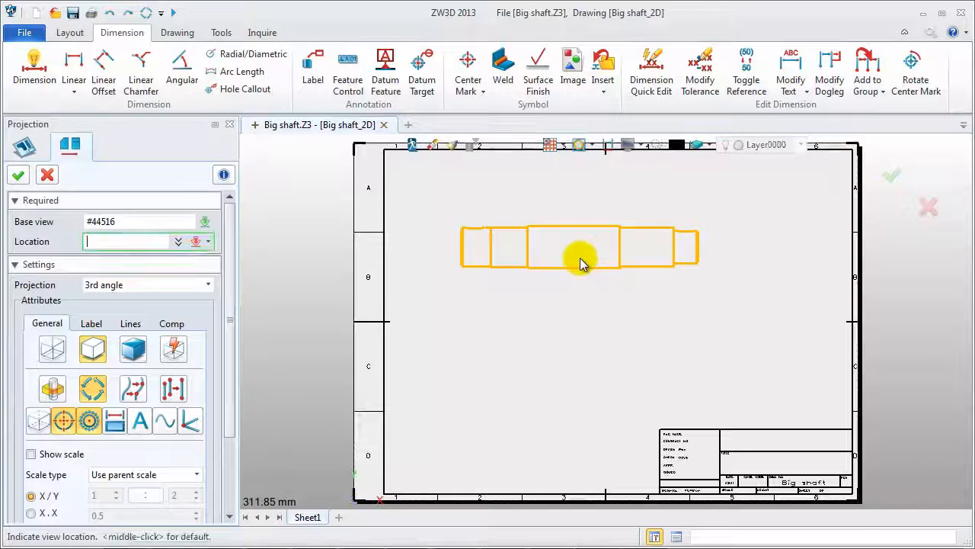
{"action": "middle_click", "coordinate": [579, 258]}
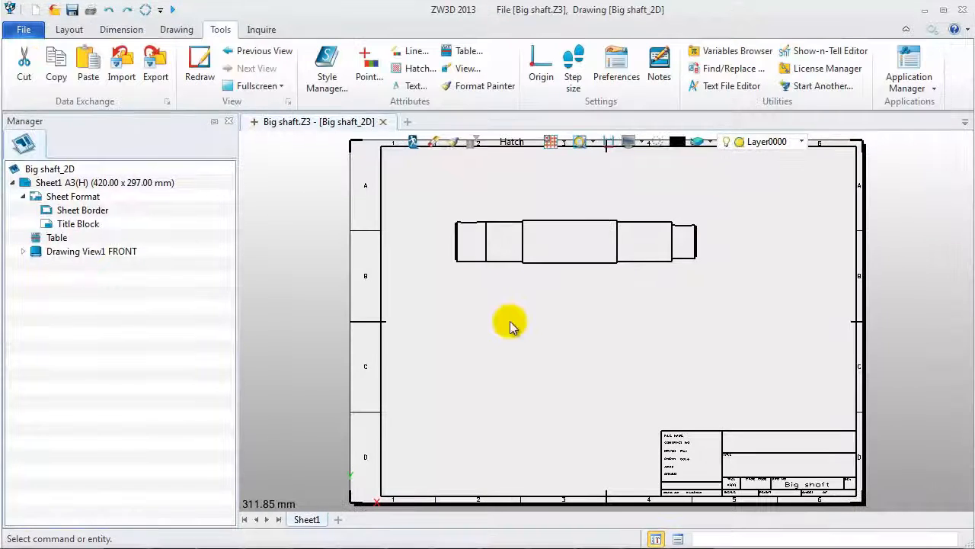
Examine the title block of Sheet1 to check the fields driven by the part attributes, and fit the whole sheet again.
{"action": "scroll", "coordinate": [755, 464], "scroll_direction": "up", "scroll_amount": 2}
{"action": "middle_click_drag", "start_coordinate": [755, 464], "coordinate": [688, 359]}
{"action": "scroll", "coordinate": [853, 427], "scroll_direction": "up", "scroll_amount": 2}
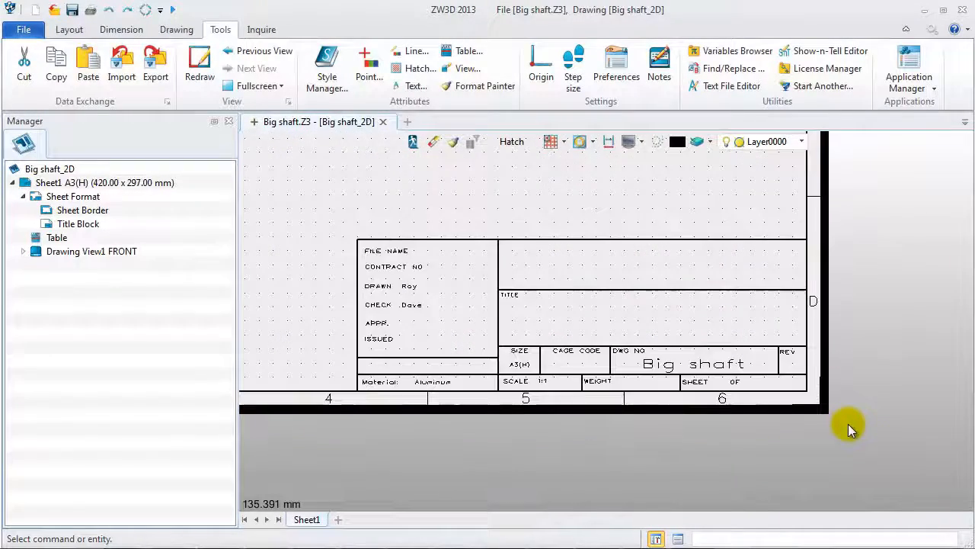
{"action": "scroll", "coordinate": [764, 417], "scroll_direction": "up", "scroll_amount": 1}
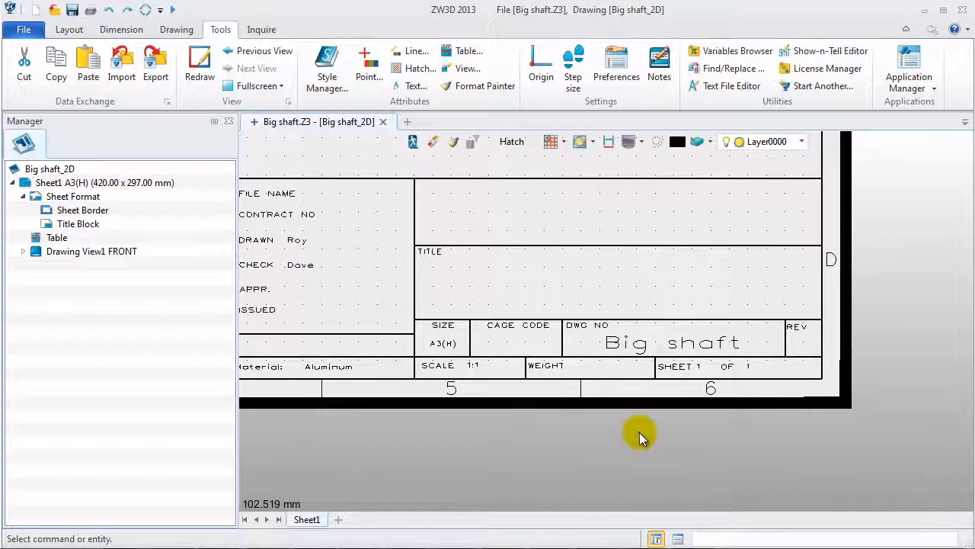
{"action": "middle_click_drag", "start_coordinate": [639, 432], "coordinate": [667, 434]}
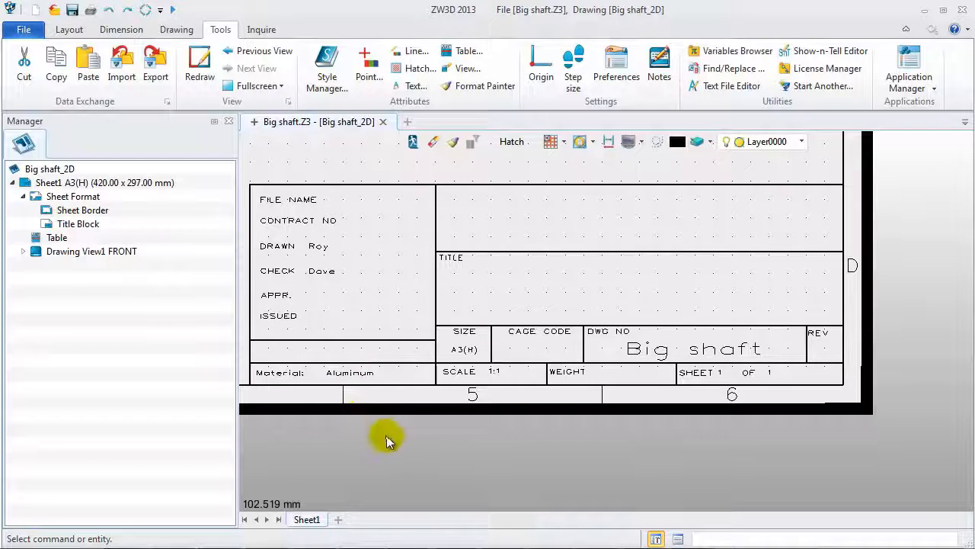
{"action": "key", "text": "ctrl+a"}
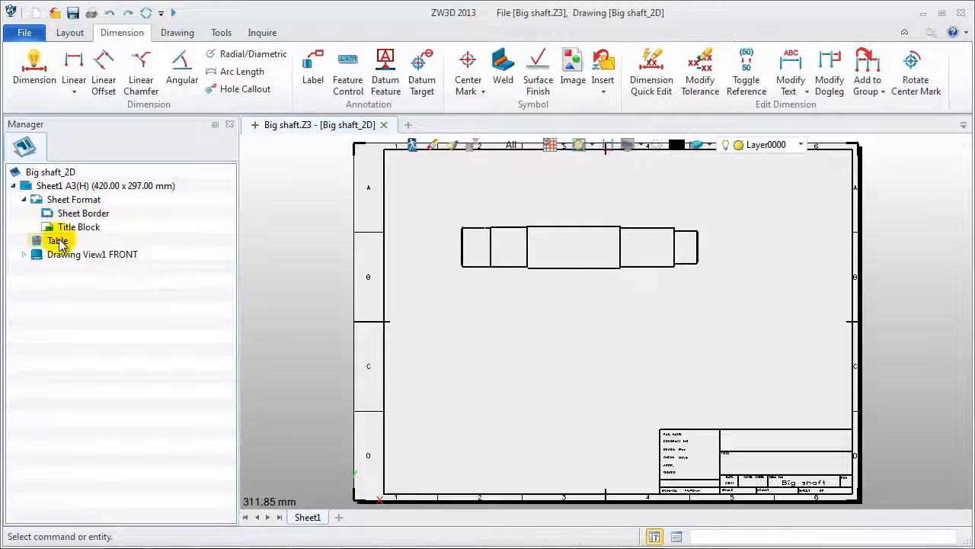
Review the FRONT view's contents in the drawing tree, collapse Sheet1 and insert two new sheets, Sheet2 and Sheet3.
{"action": "left_click", "coordinate": [24, 255]}
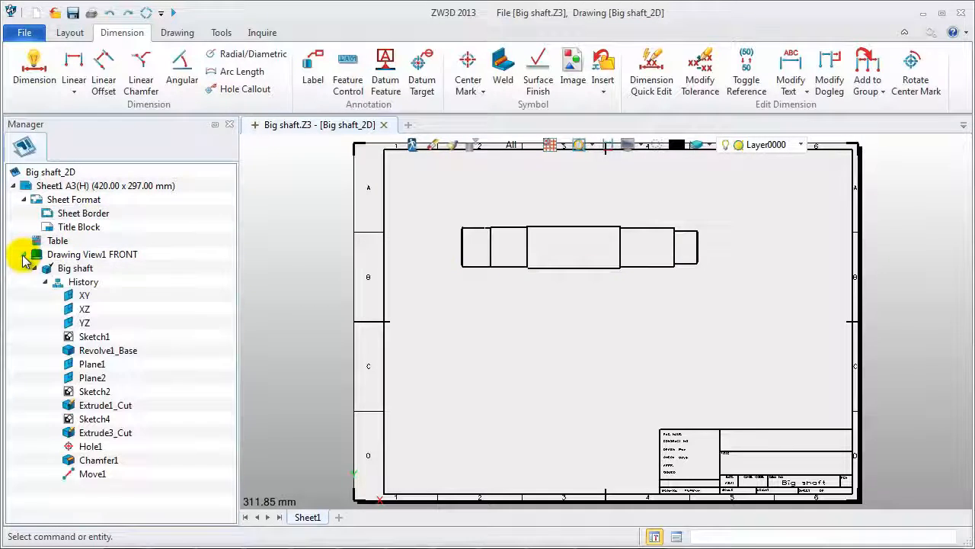
{"action": "left_click", "coordinate": [45, 282]}
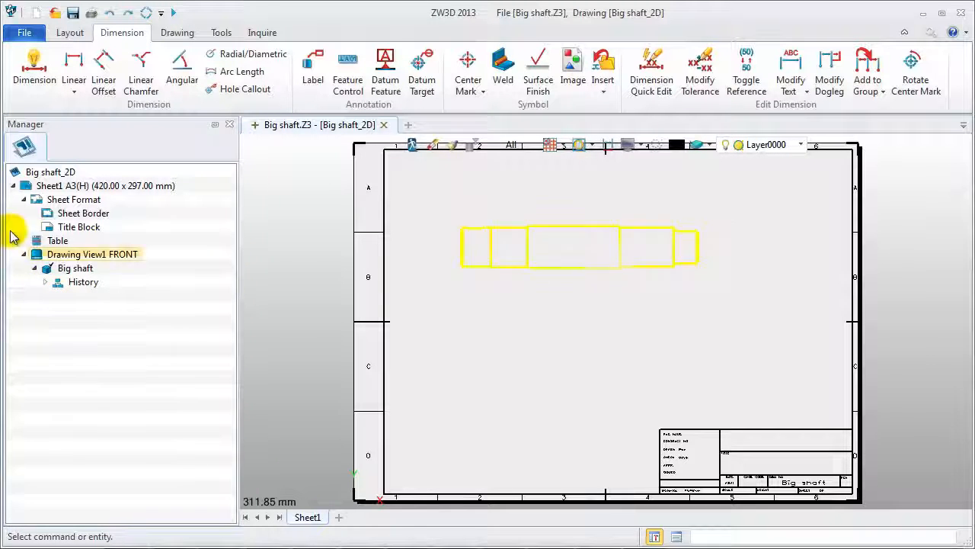
{"action": "left_click", "coordinate": [14, 186]}
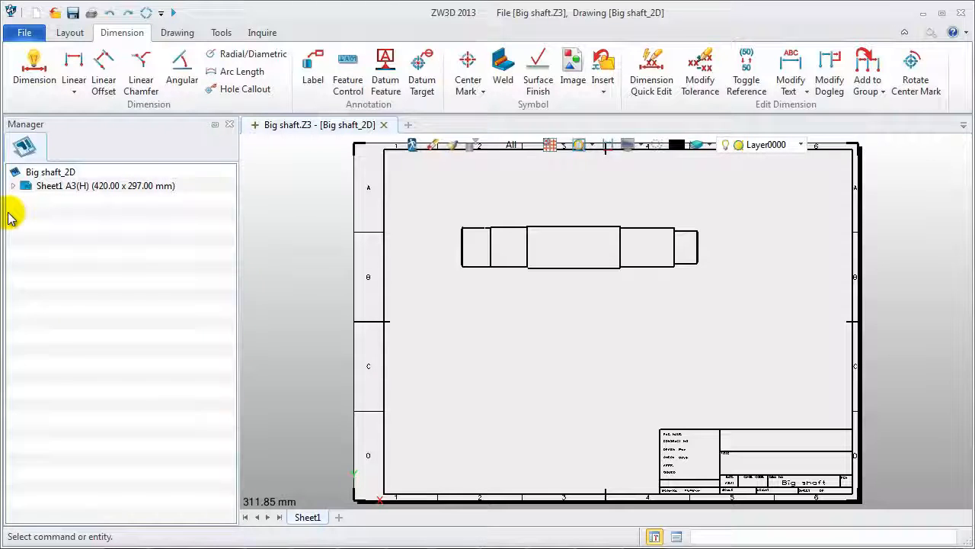
{"action": "right_click", "coordinate": [49, 172]}
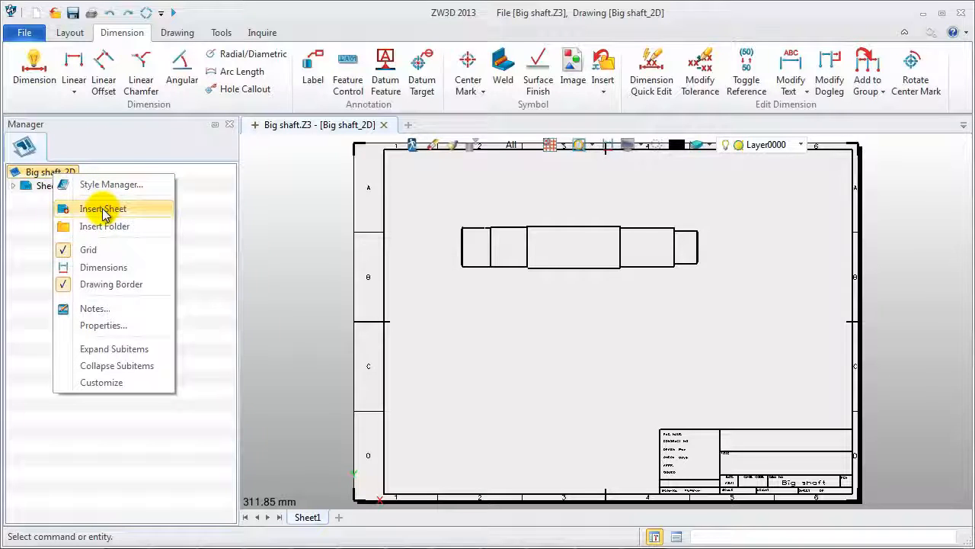
{"action": "left_click", "coordinate": [143, 210]}
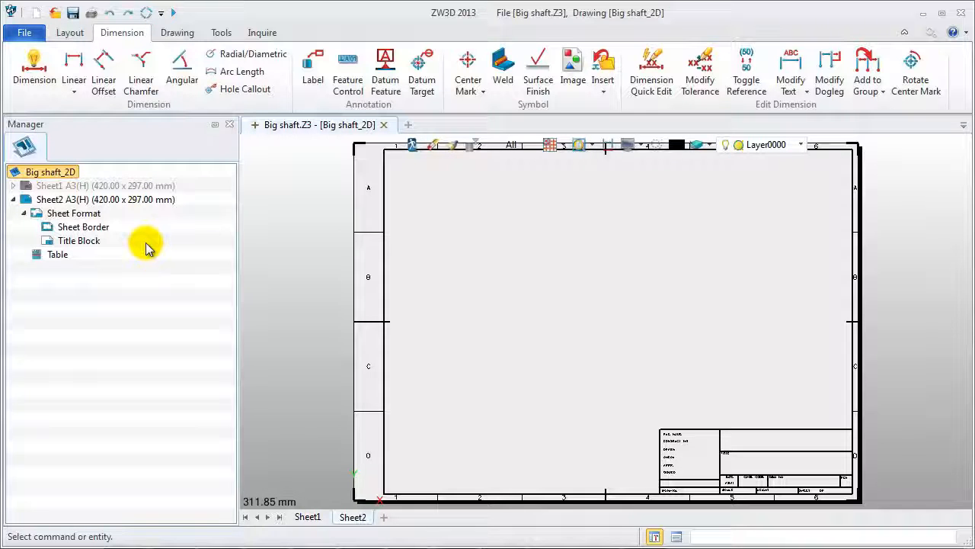
{"action": "left_click", "coordinate": [384, 518]}
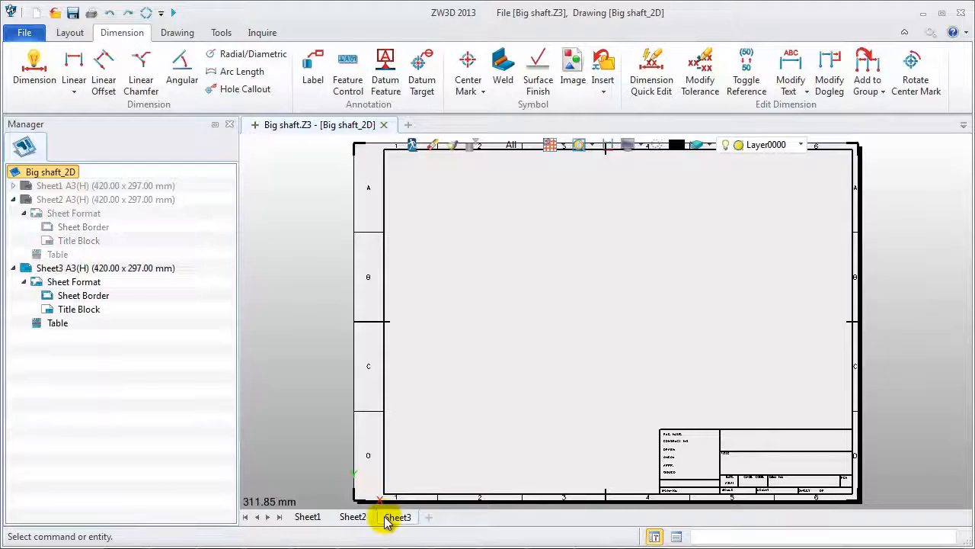
{"action": "mouse_move", "coordinate": [353, 517]}
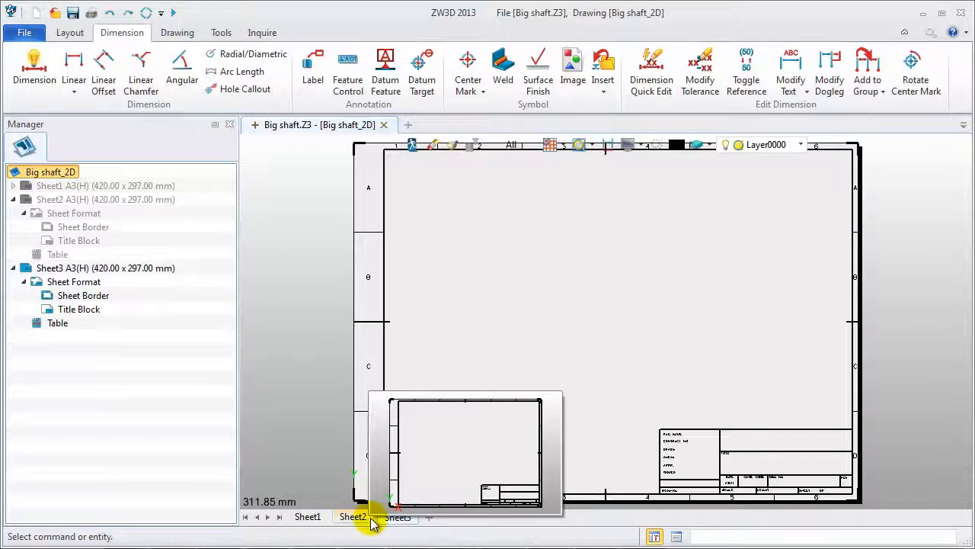
Lay out the front, top and side views of Big shaft on Sheet3 in 1st Angle projection with automatic location.
{"action": "left_click", "coordinate": [70, 37]}
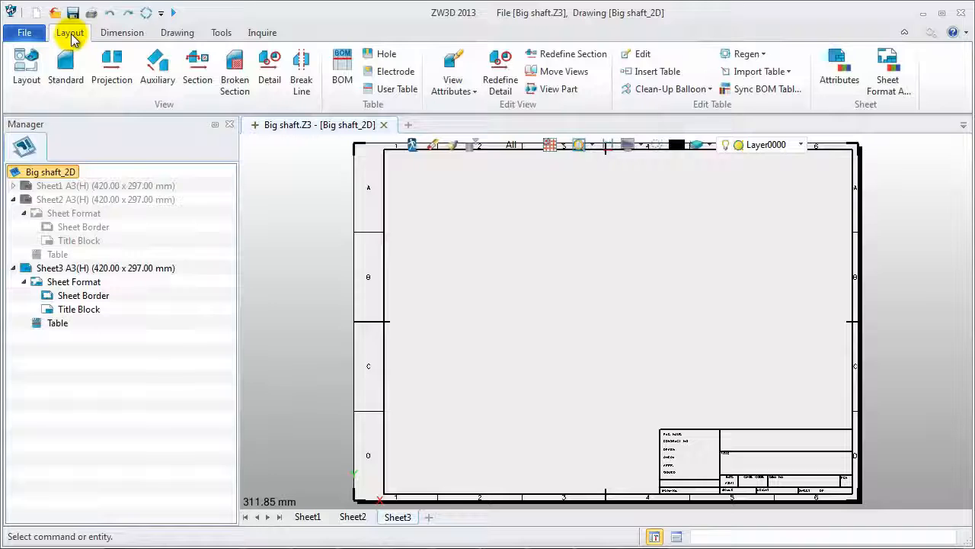
{"action": "left_click", "coordinate": [27, 67]}
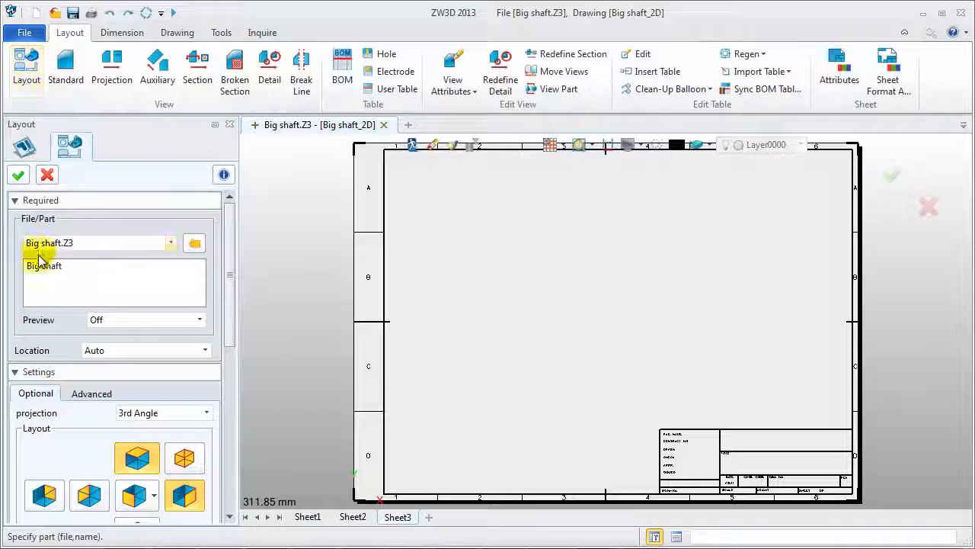
{"action": "left_click", "coordinate": [41, 264]}
{"action": "left_click", "coordinate": [204, 414]}
{"action": "left_click", "coordinate": [202, 425]}
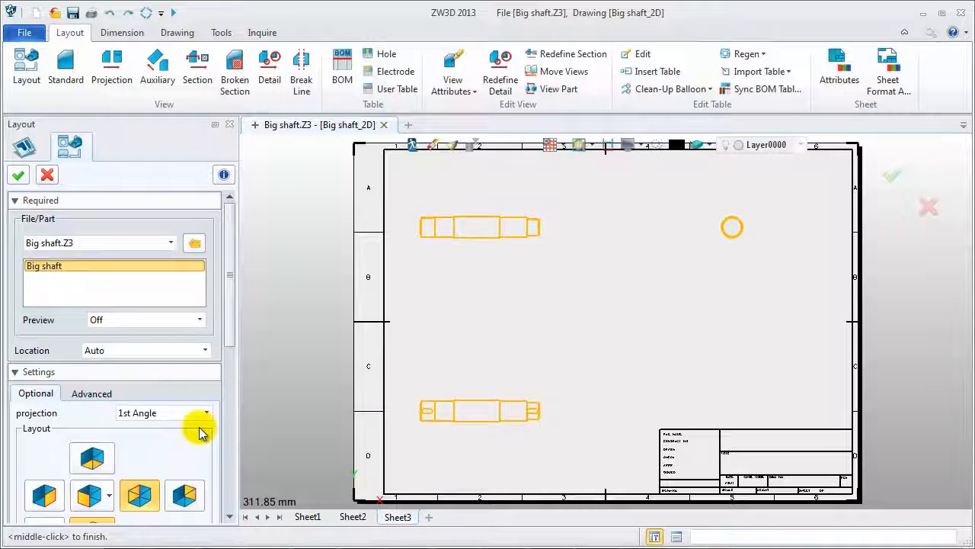
{"action": "left_click", "coordinate": [17, 176]}
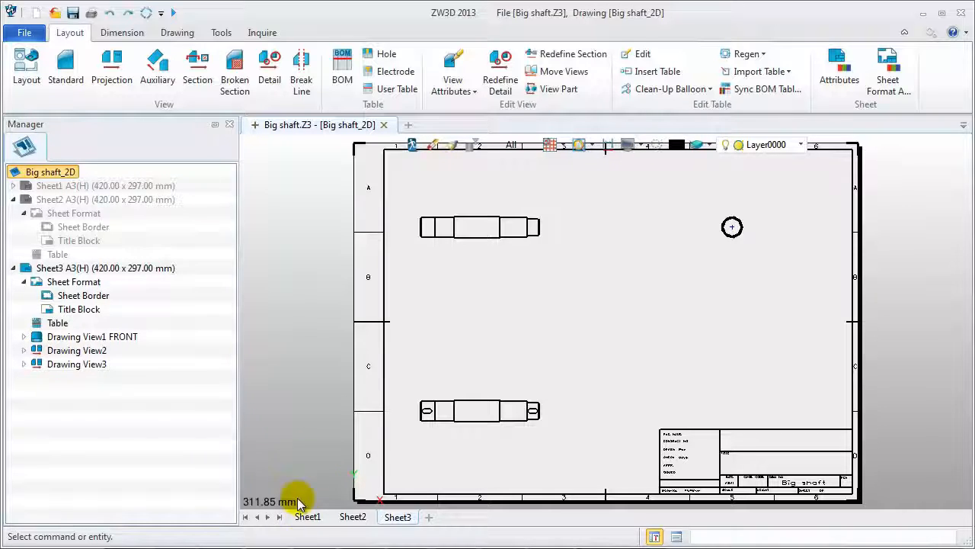
Activate Sheet1, collapse Sheet2 and Sheet3 in the drawing tree, and expand Sheet1.
{"action": "mouse_move", "coordinate": [324, 522]}
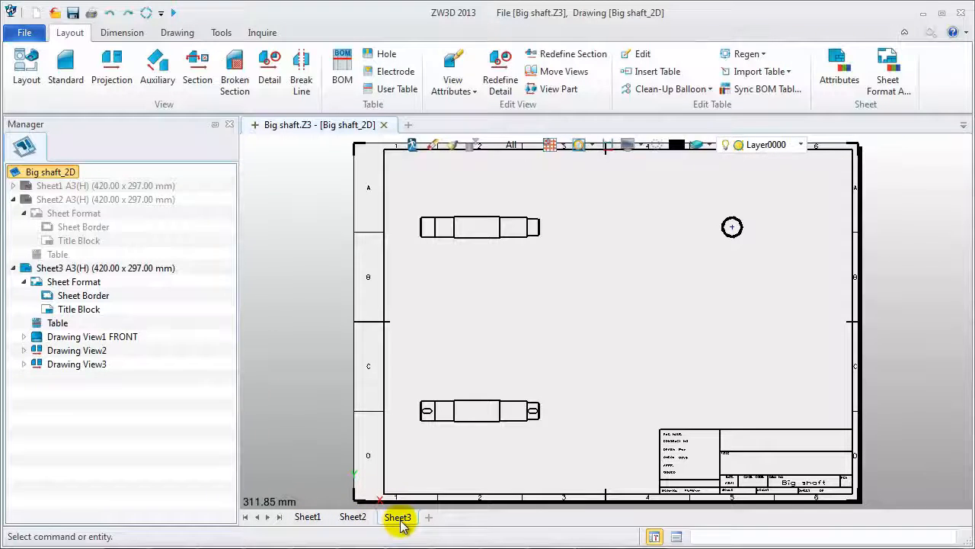
{"action": "mouse_move", "coordinate": [401, 524]}
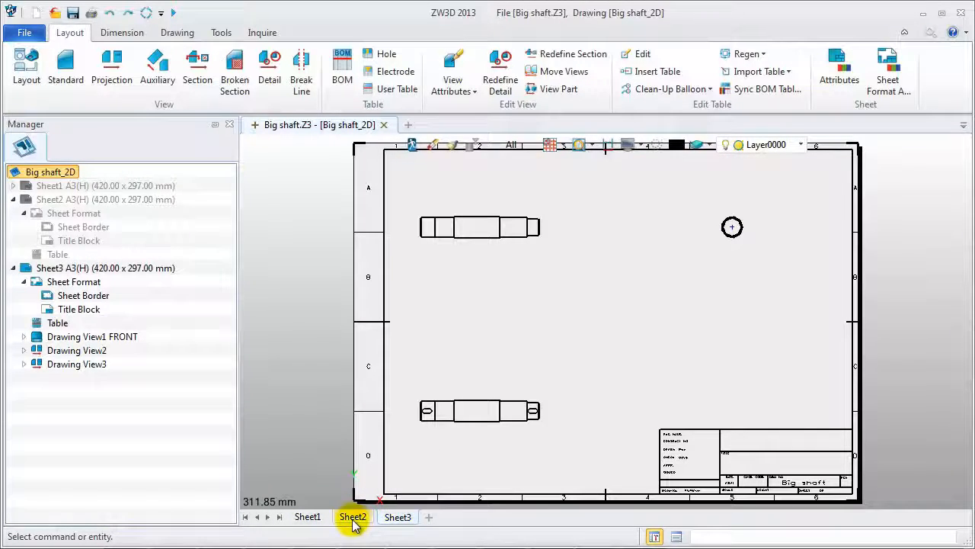
{"action": "left_click", "coordinate": [308, 516]}
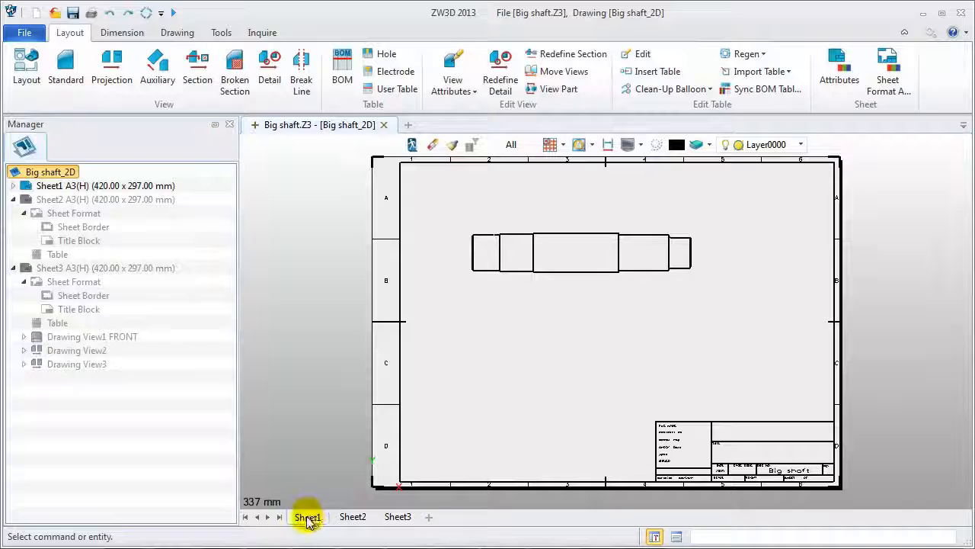
{"action": "left_click", "coordinate": [13, 199]}
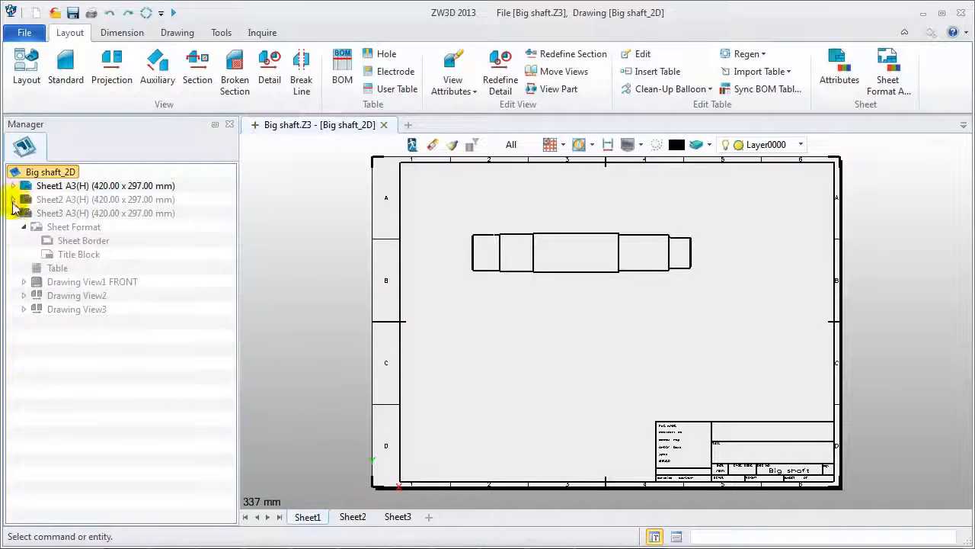
{"action": "left_click", "coordinate": [13, 212]}
{"action": "left_click", "coordinate": [14, 186]}
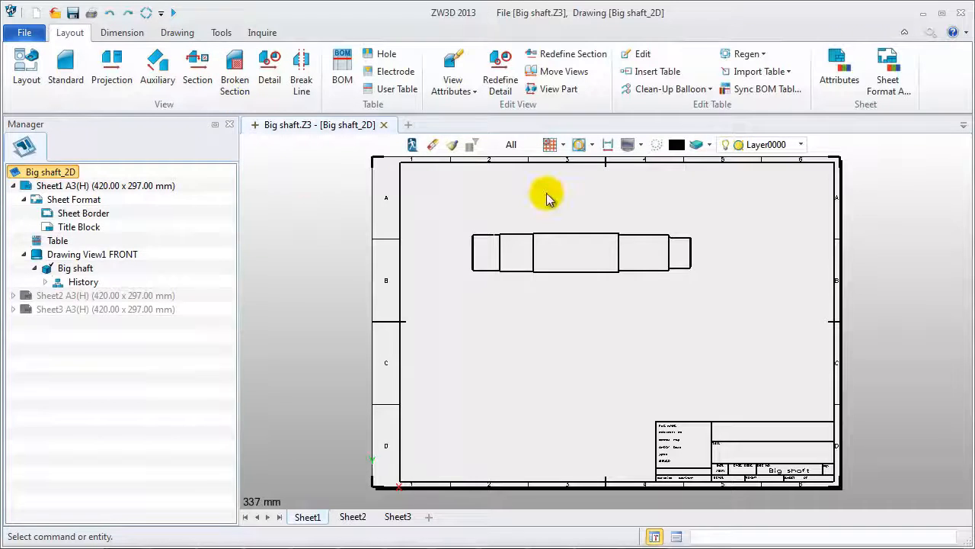
Create a circular broken section at the shaft's left end in the front view, with the depth point on the adjacent segment's upper edge.
{"action": "scroll", "coordinate": [549, 196], "scroll_direction": "up", "scroll_amount": 3}
{"action": "scroll", "coordinate": [588, 212], "scroll_direction": "up", "scroll_amount": 2}
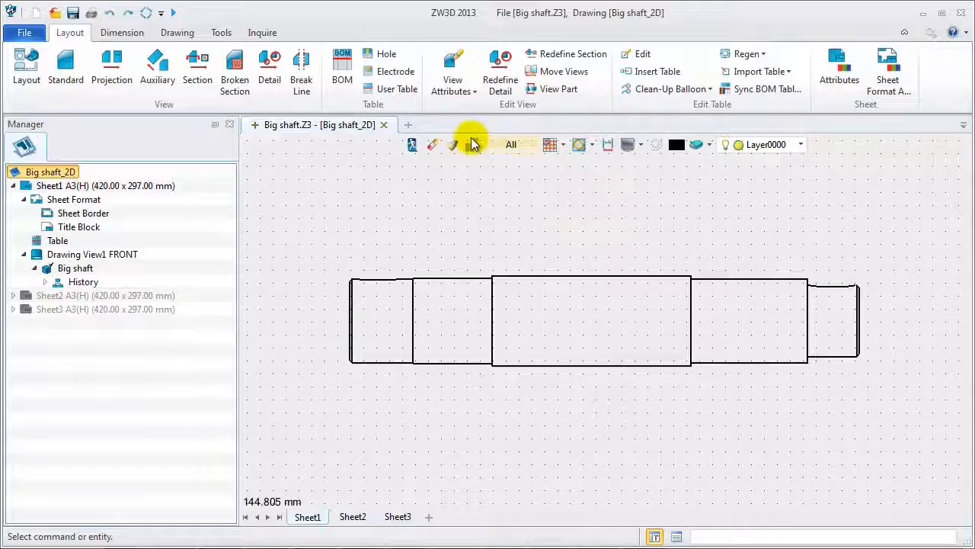
{"action": "left_click", "coordinate": [234, 73]}
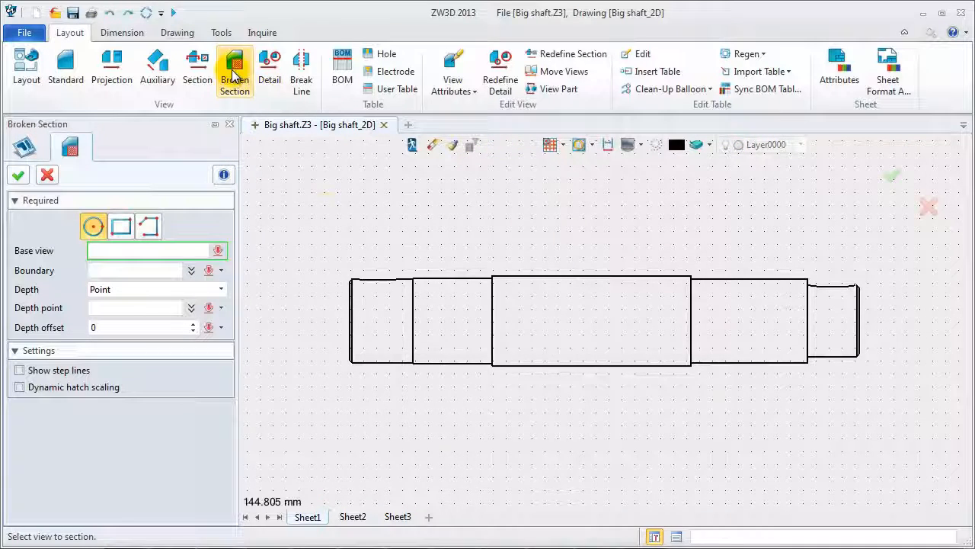
{"action": "left_click", "coordinate": [366, 285]}
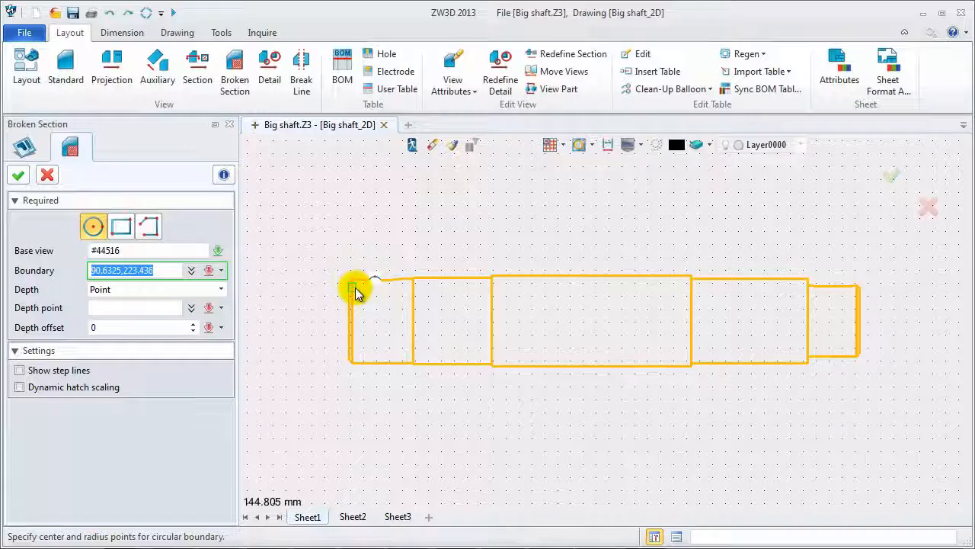
{"action": "left_click", "coordinate": [352, 287]}
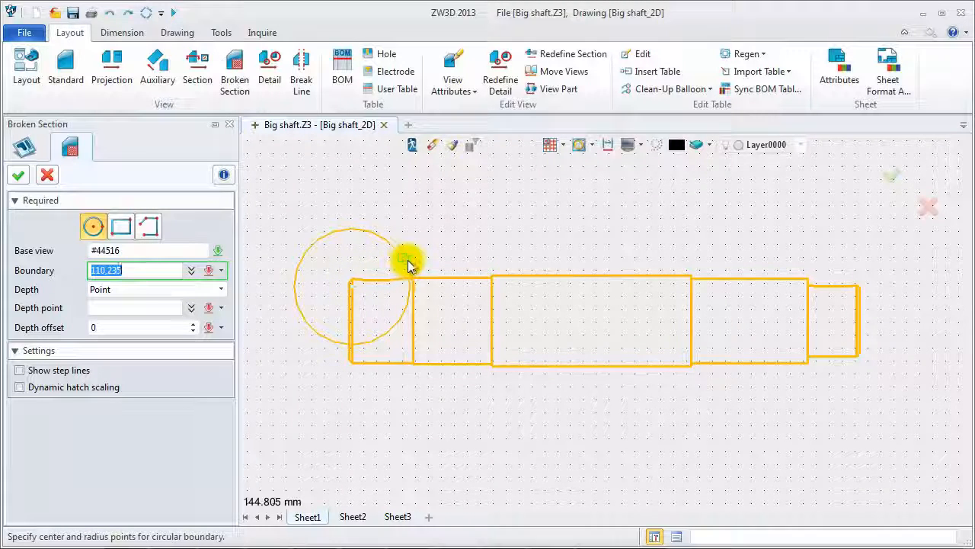
{"action": "left_click", "coordinate": [407, 259]}
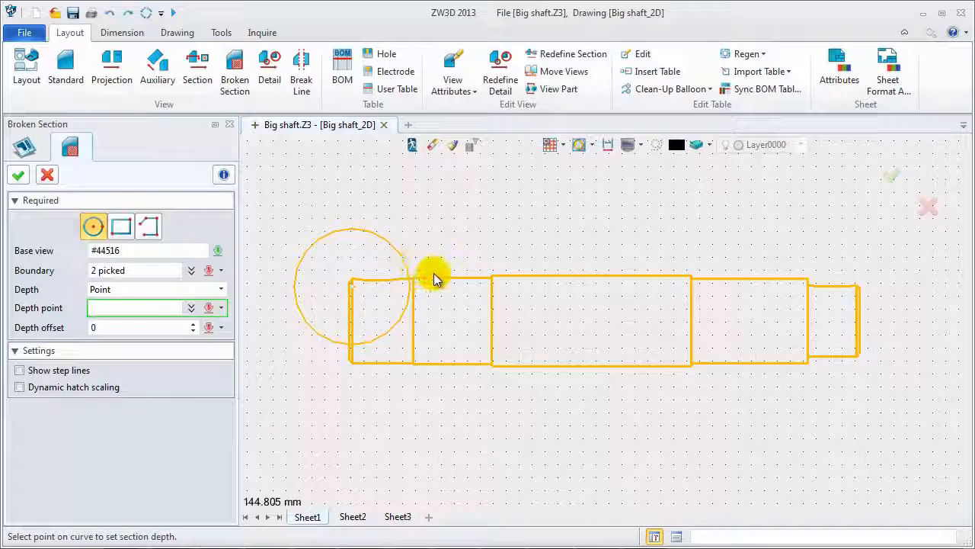
{"action": "left_click", "coordinate": [435, 281]}
{"action": "key", "text": "Return"}
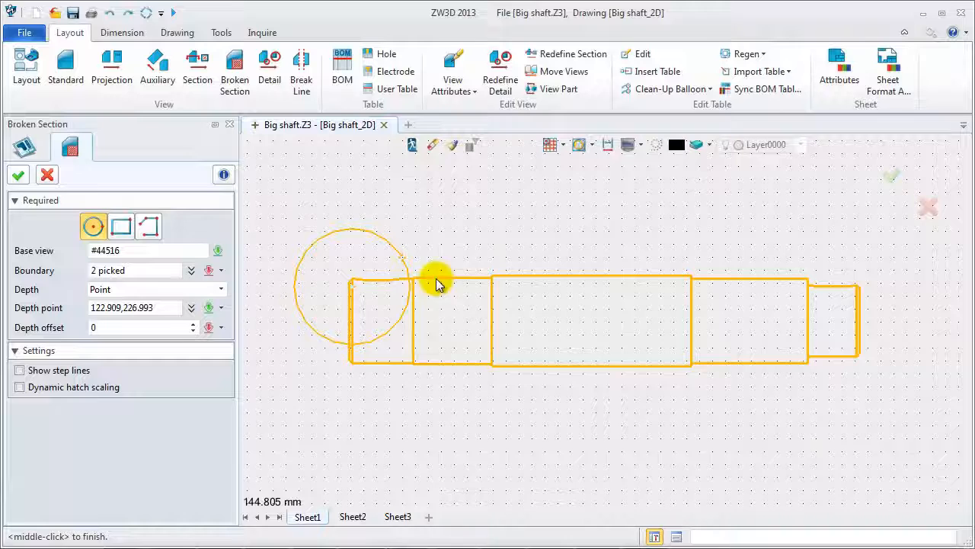
{"action": "left_click", "coordinate": [18, 174]}
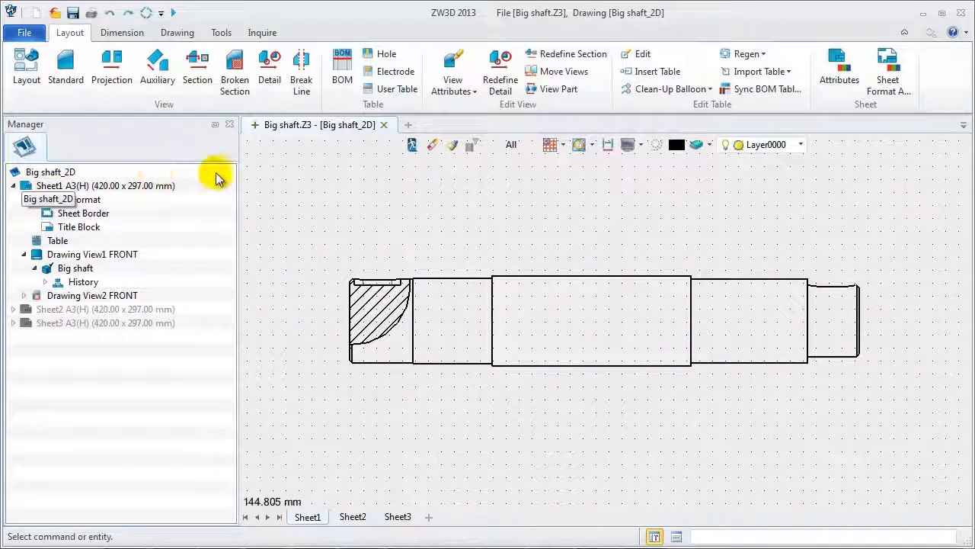
Create a circular broken section at the shaft's right end, with its depth point on the neighbouring segment's upper edge and dynamic hatch scaling off.
{"action": "left_click", "coordinate": [236, 79]}
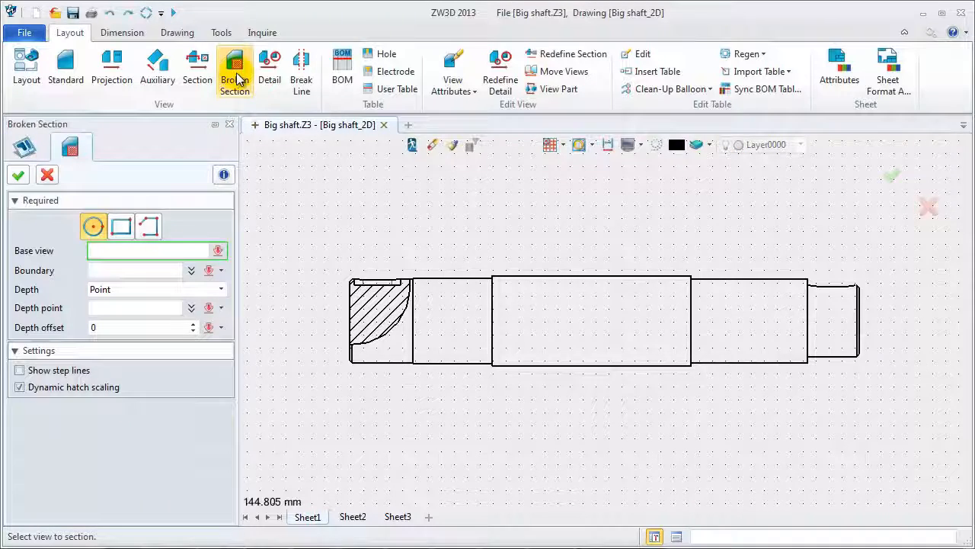
{"action": "left_click", "coordinate": [859, 292]}
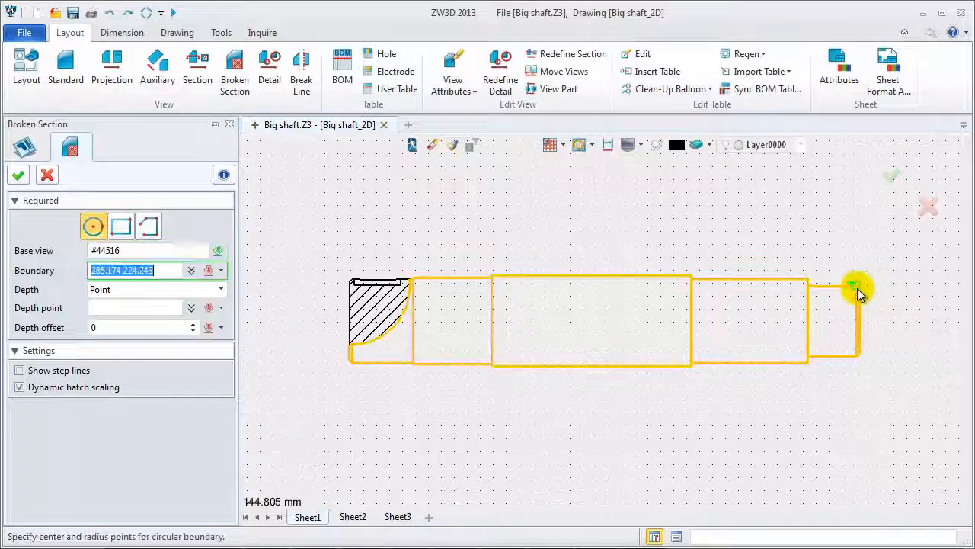
{"action": "left_click", "coordinate": [857, 292]}
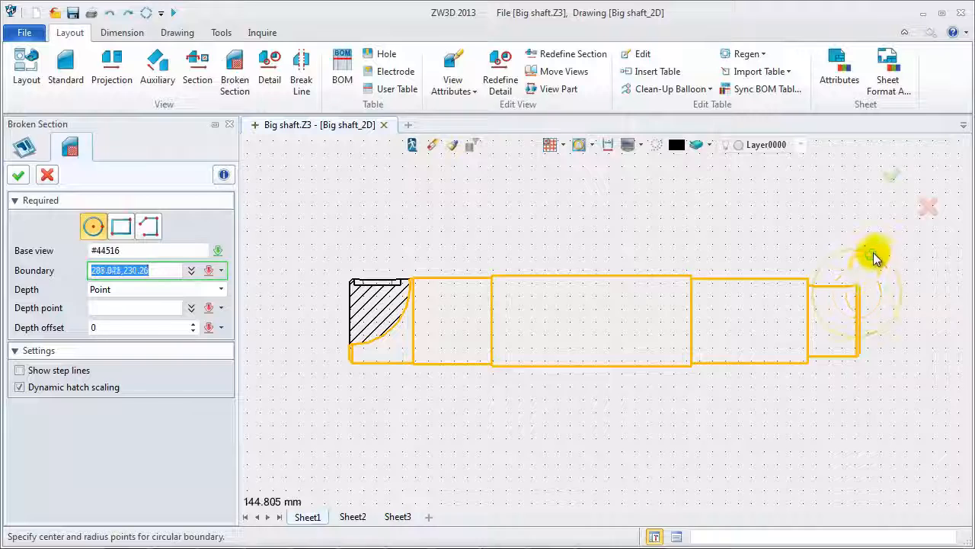
{"action": "left_click", "coordinate": [882, 254]}
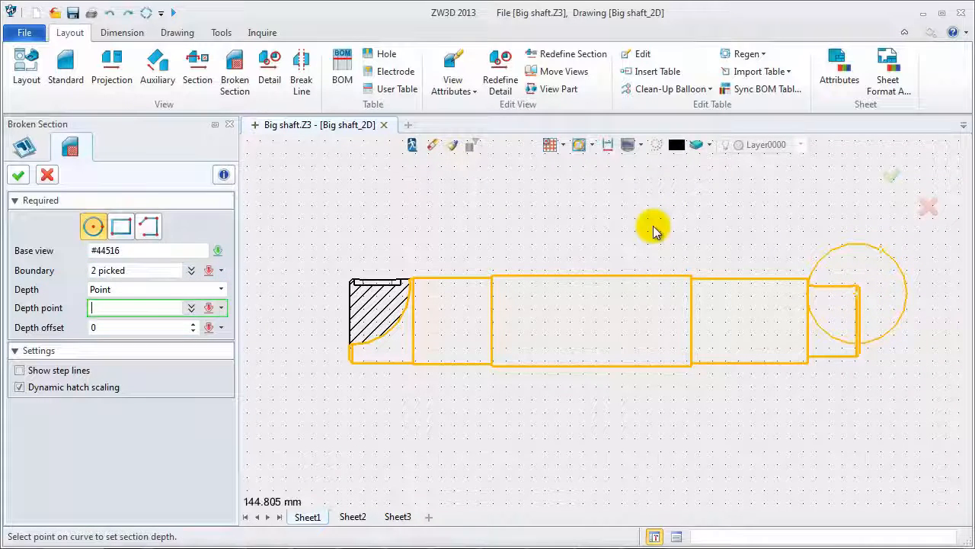
{"action": "left_click", "coordinate": [701, 278]}
{"action": "middle_click", "coordinate": [634, 240]}
{"action": "left_click", "coordinate": [18, 388]}
{"action": "left_click", "coordinate": [18, 175]}
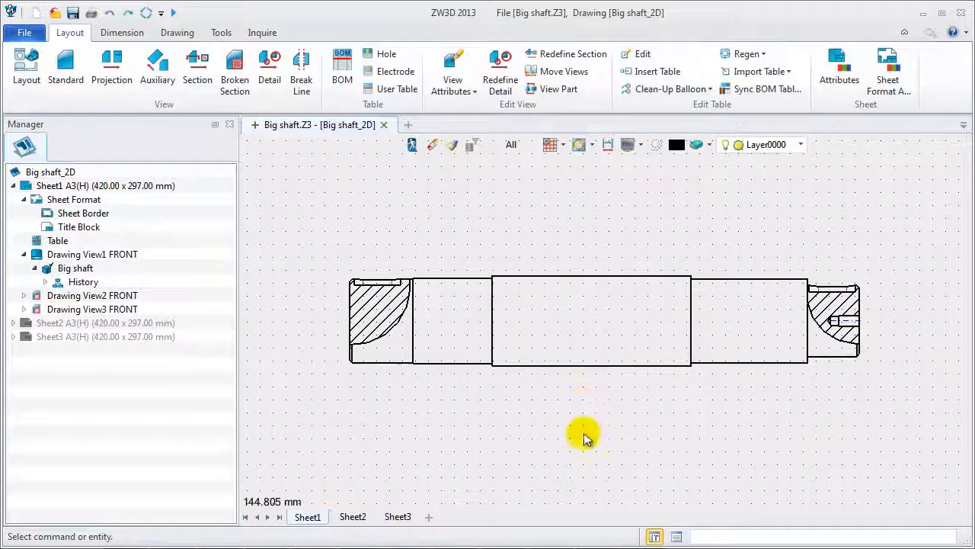
Create full section view A through the left keyway with a vertical section line and location None, placed freely below the front view.
{"action": "middle_click_drag", "start_coordinate": [583, 437], "coordinate": [566, 348]}
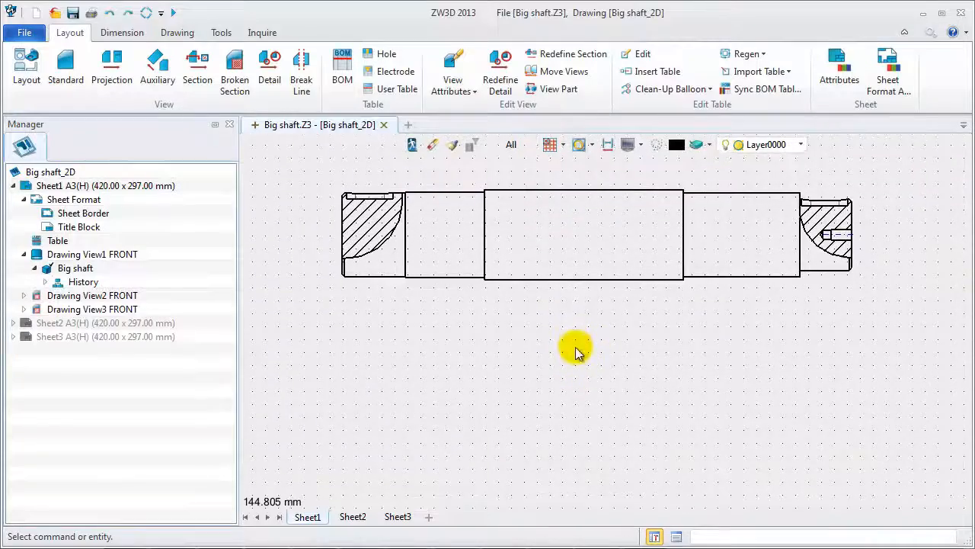
{"action": "scroll", "coordinate": [572, 348], "scroll_direction": "down", "scroll_amount": 2}
{"action": "middle_click_drag", "start_coordinate": [568, 388], "coordinate": [561, 355]}
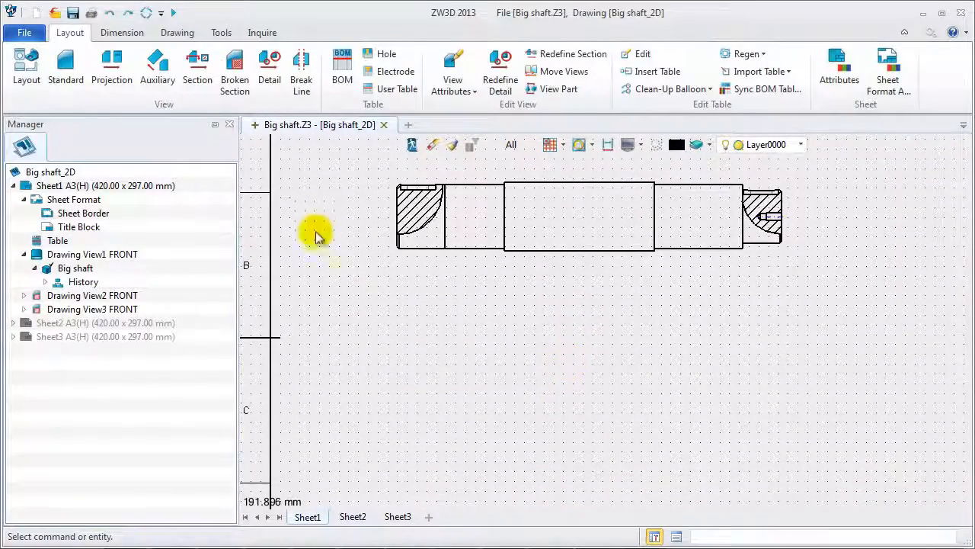
{"action": "left_click", "coordinate": [200, 82]}
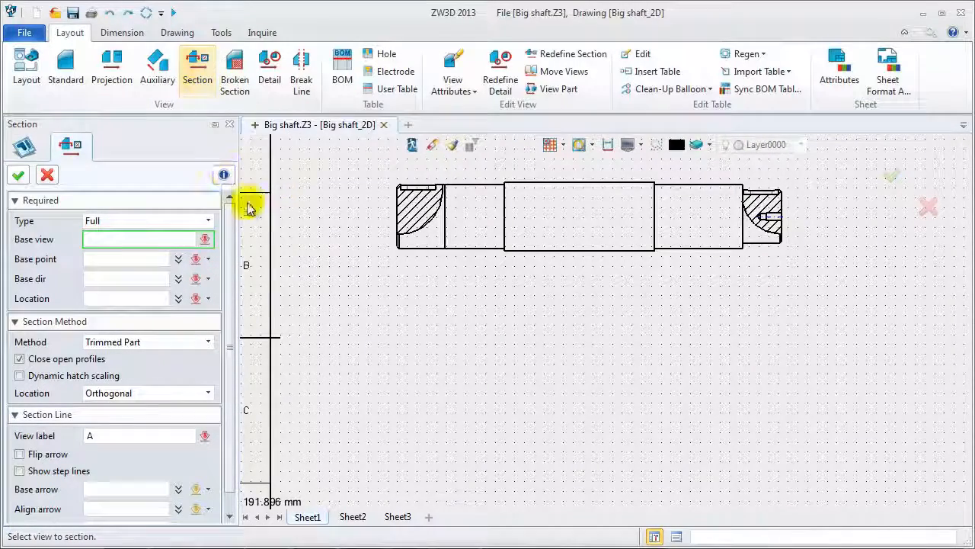
{"action": "left_click", "coordinate": [401, 208]}
{"action": "left_click", "coordinate": [407, 188]}
{"action": "left_click", "coordinate": [409, 176]}
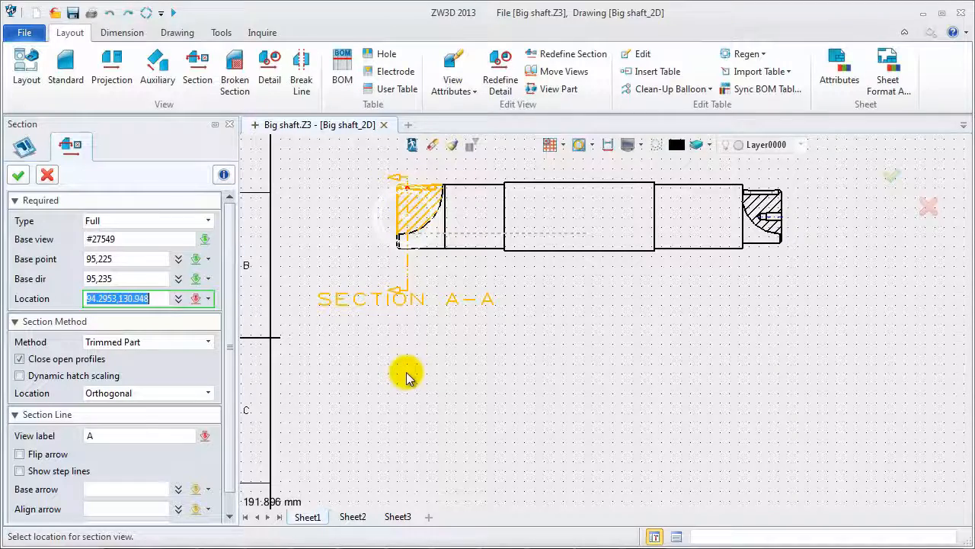
{"action": "left_click", "coordinate": [208, 394]}
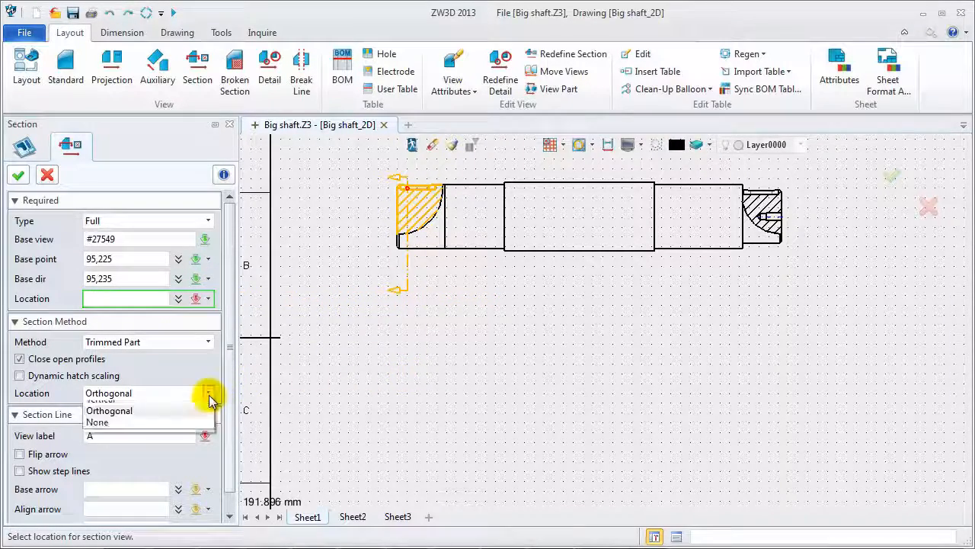
{"action": "left_click", "coordinate": [191, 440]}
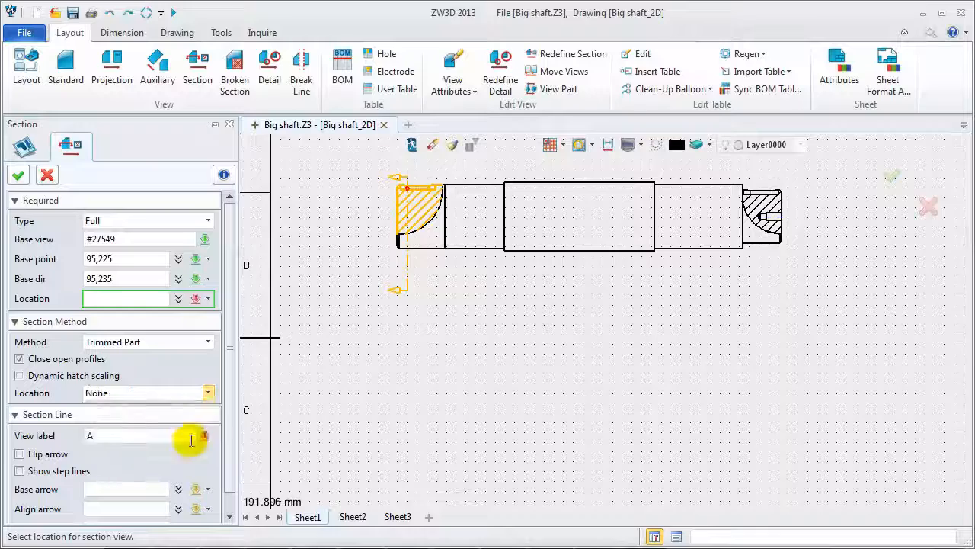
{"action": "left_click", "coordinate": [438, 464]}
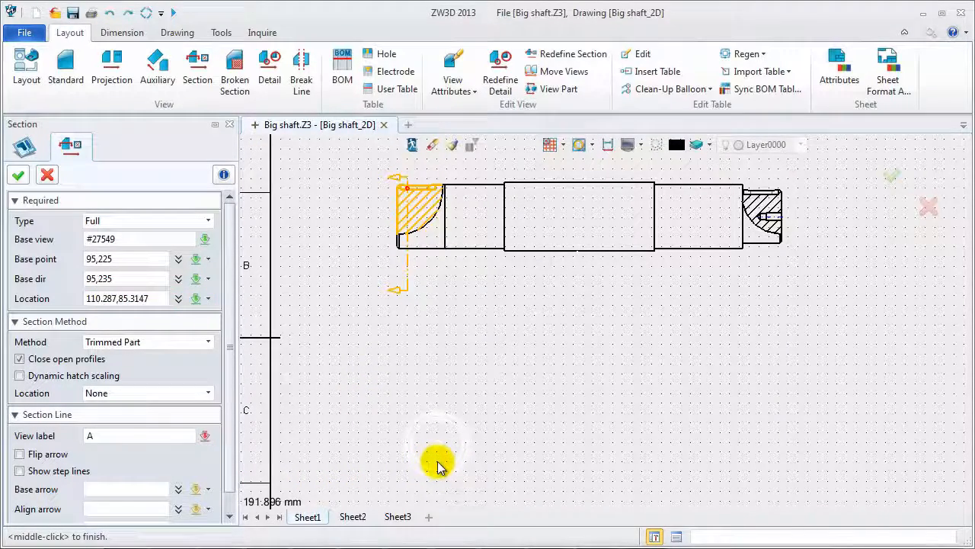
{"action": "middle_click", "coordinate": [438, 463]}
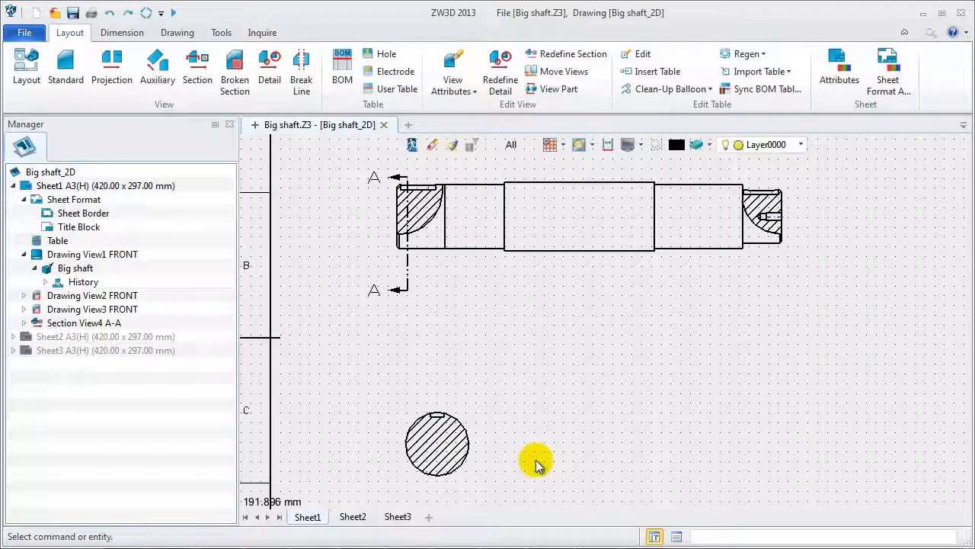
Redefine section view A-A to use the Sect Curves method.
{"action": "left_click", "coordinate": [474, 450]}
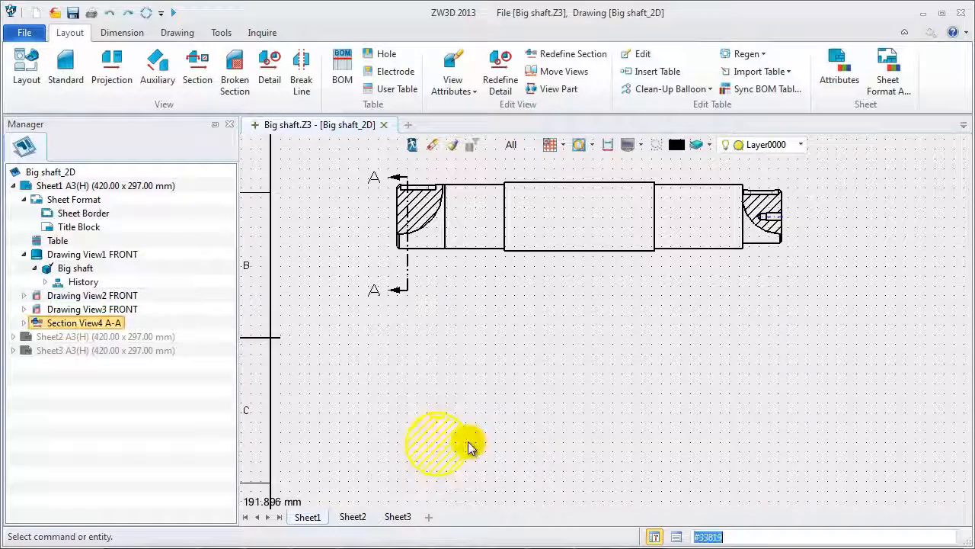
{"action": "right_click", "coordinate": [471, 450]}
{"action": "left_click", "coordinate": [477, 452]}
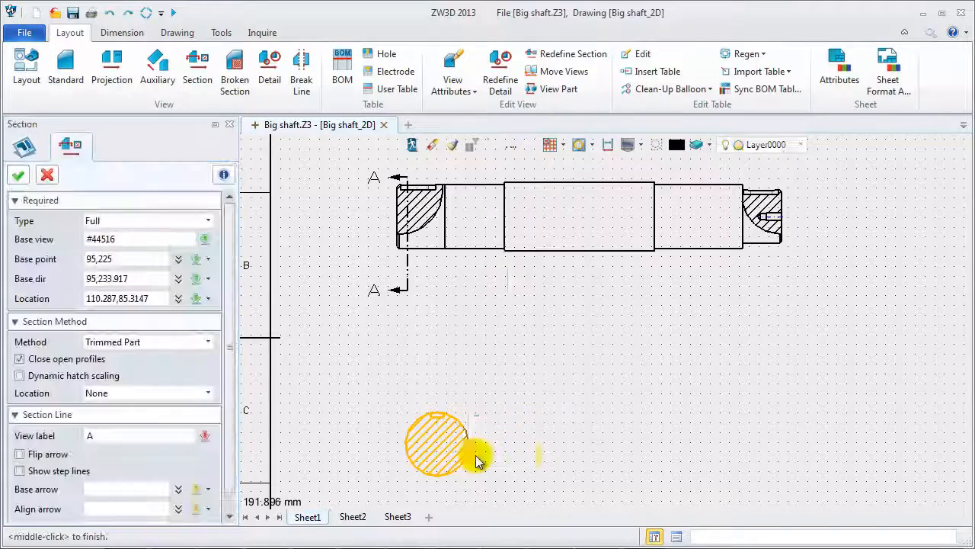
{"action": "left_click", "coordinate": [208, 341]}
{"action": "left_click", "coordinate": [205, 356]}
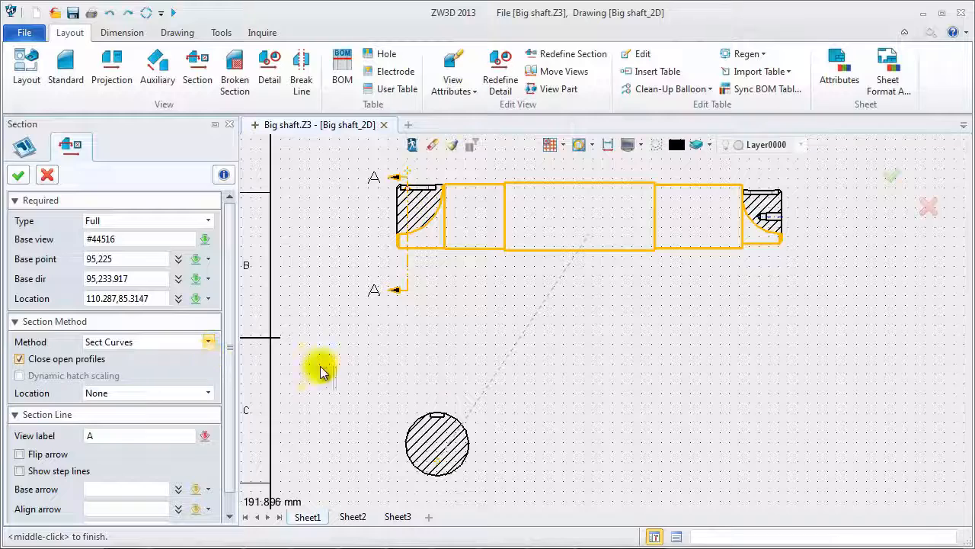
{"action": "middle_click", "coordinate": [442, 377]}
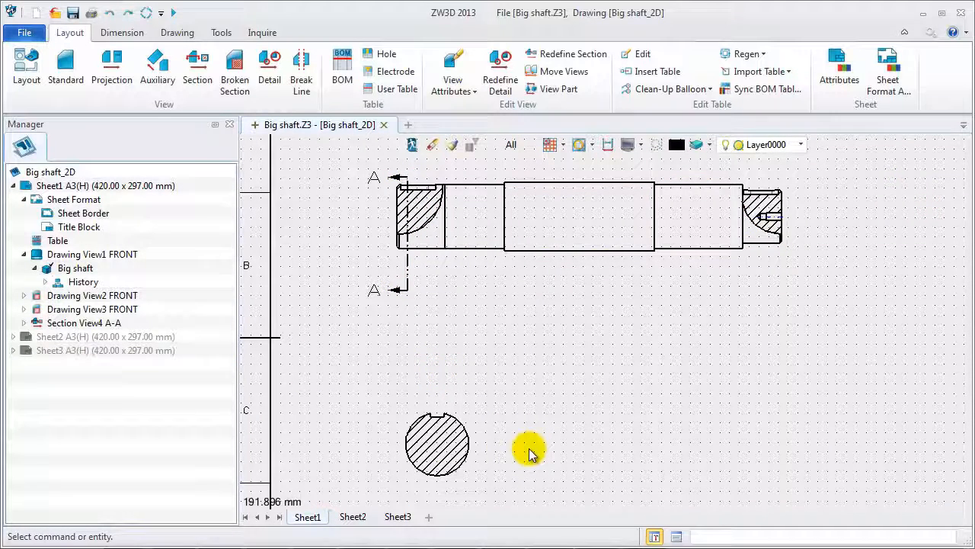
Create full section view B through the right keyway using Sect Curves, and place it beside section A-A below the shaft.
{"action": "scroll", "coordinate": [509, 416], "scroll_direction": "down", "scroll_amount": 1}
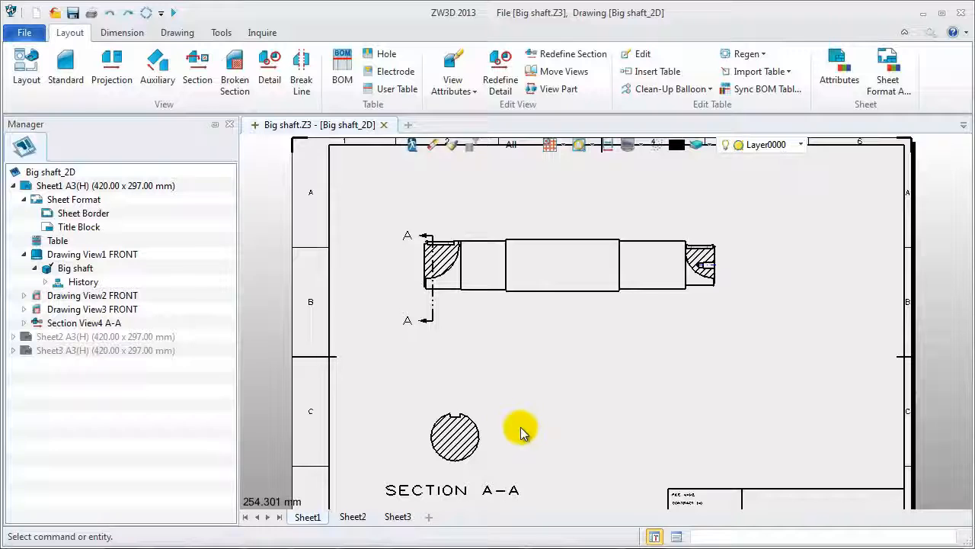
{"action": "scroll", "coordinate": [522, 432], "scroll_direction": "up", "scroll_amount": 1}
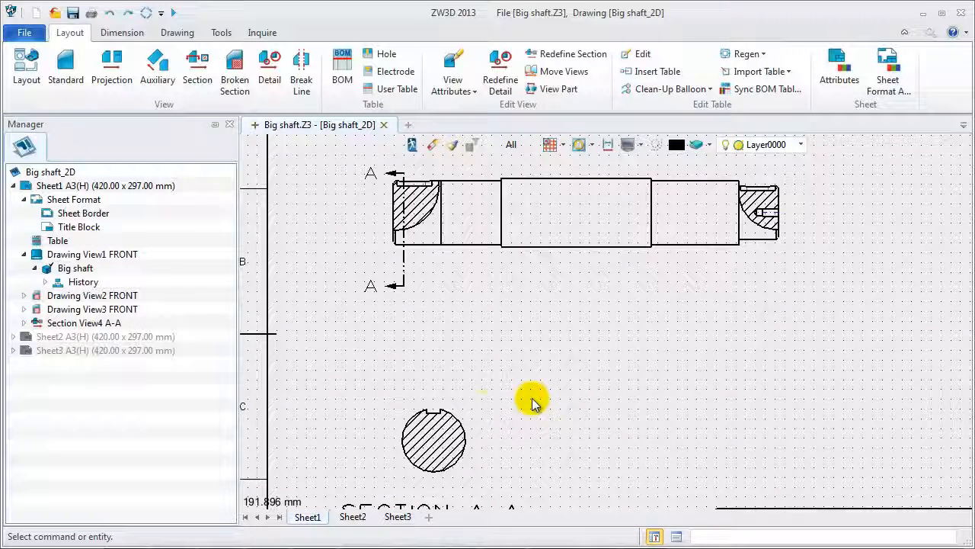
{"action": "left_click", "coordinate": [197, 72]}
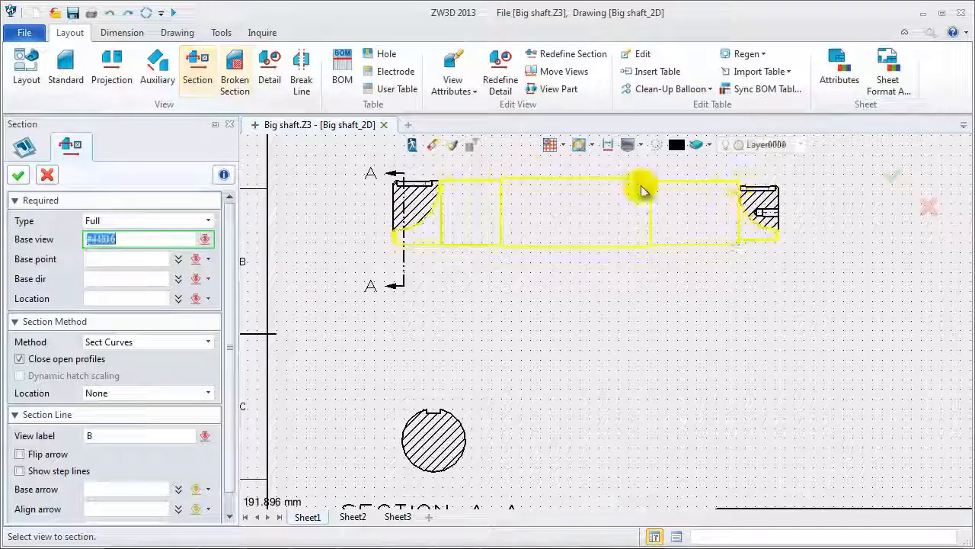
{"action": "left_click", "coordinate": [744, 202]}
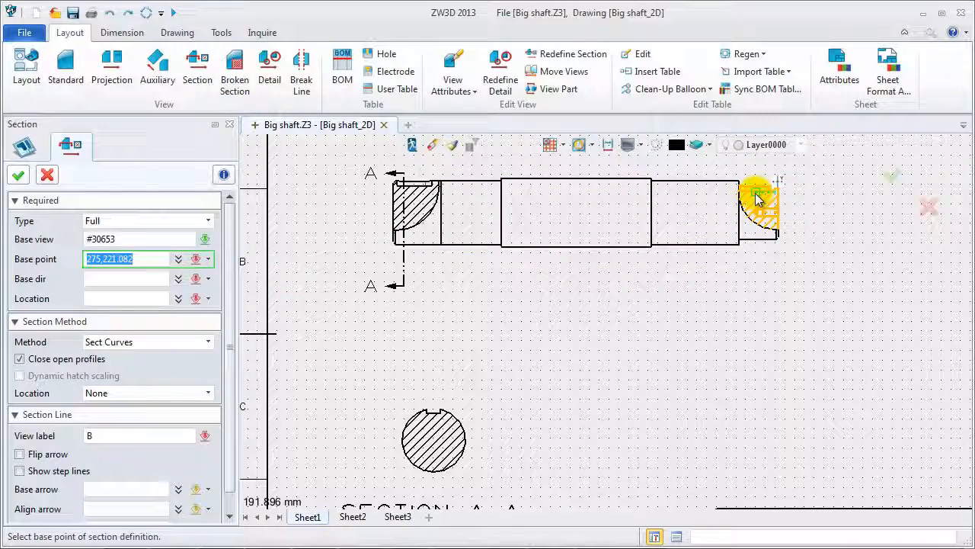
{"action": "left_click", "coordinate": [753, 192]}
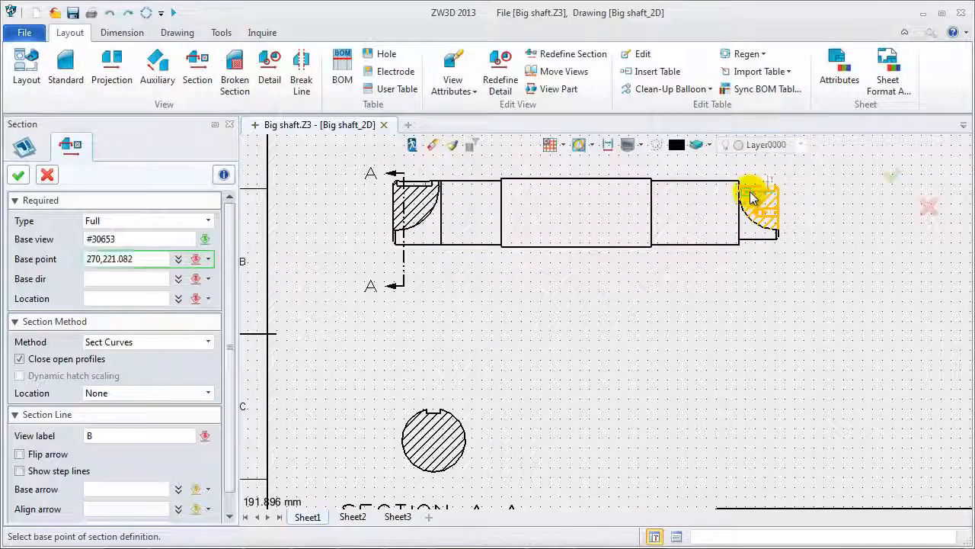
{"action": "left_click", "coordinate": [747, 296]}
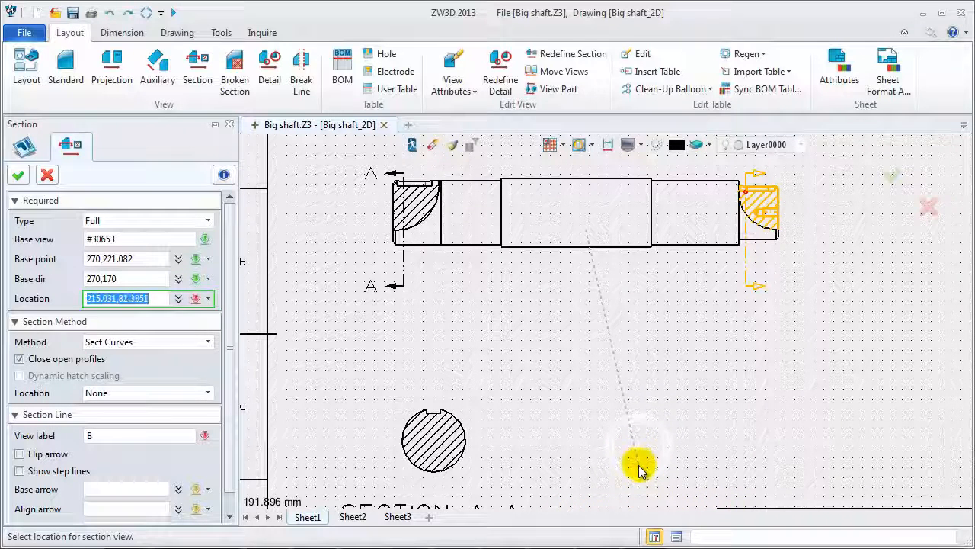
{"action": "left_click", "coordinate": [639, 468]}
{"action": "middle_click", "coordinate": [790, 414]}
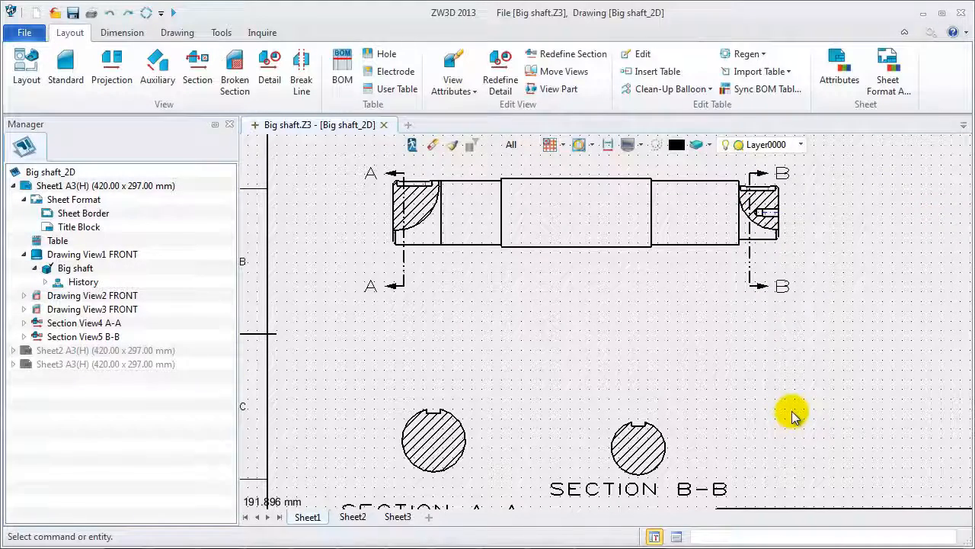
Hide the label prefix of section view A-A and reduce its label height in the view attributes.
{"action": "middle_click_drag", "start_coordinate": [730, 414], "coordinate": [717, 289]}
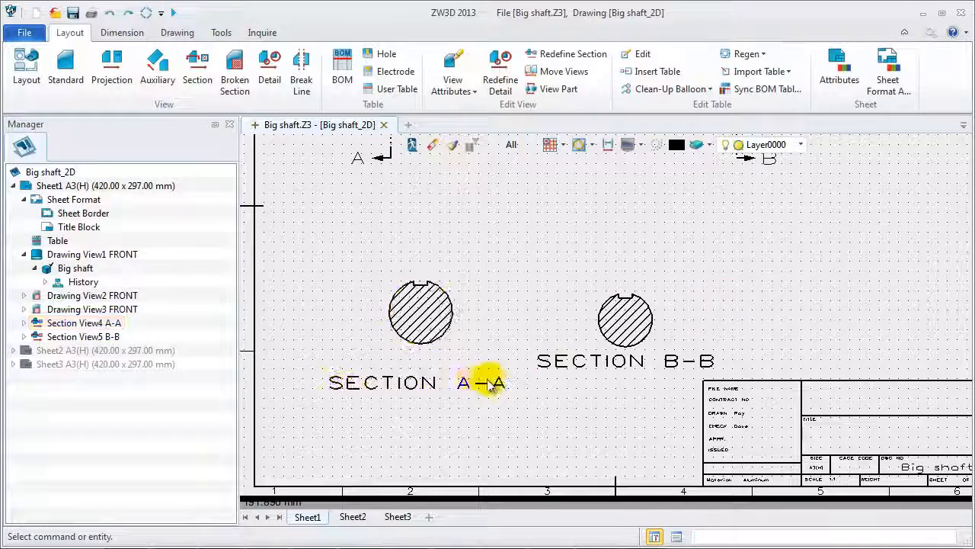
{"action": "right_click", "coordinate": [423, 385]}
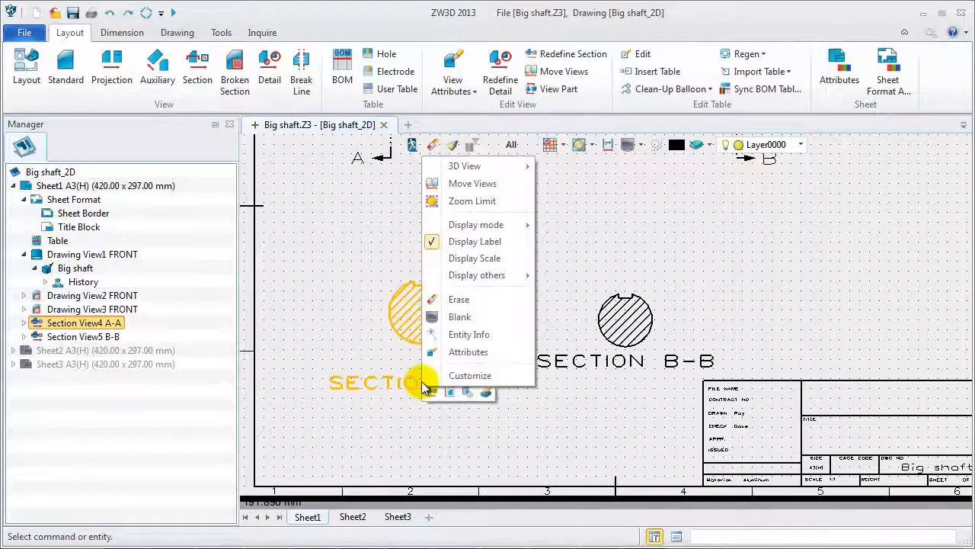
{"action": "left_click", "coordinate": [449, 352]}
{"action": "left_click", "coordinate": [100, 92]}
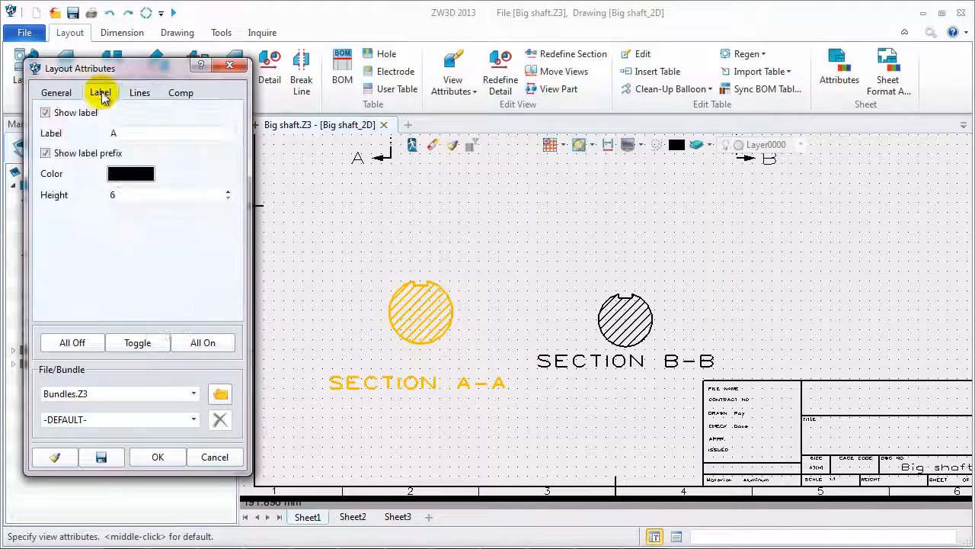
{"action": "left_click", "coordinate": [82, 156]}
{"action": "left_click", "coordinate": [228, 198]}
{"action": "left_click", "coordinate": [160, 457]}
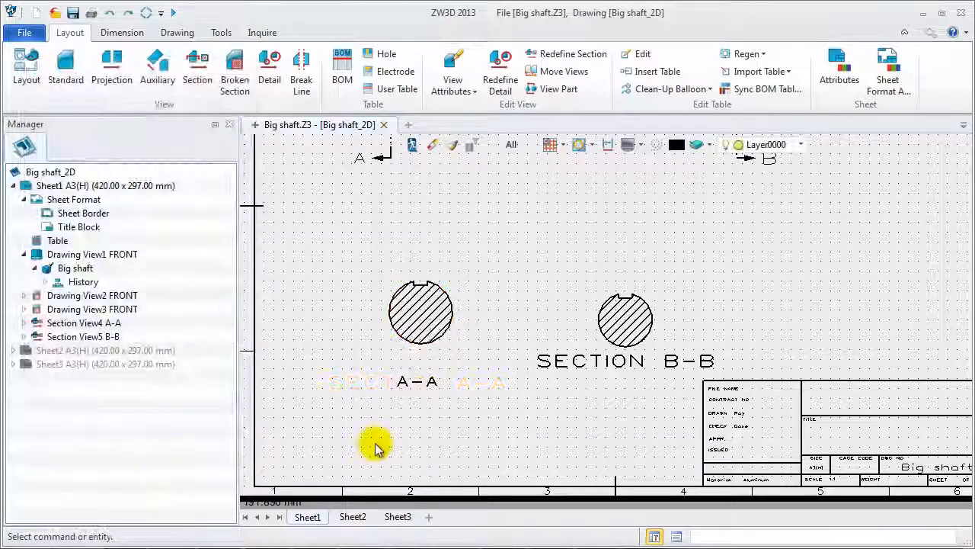
Hide the label prefix of section view B-B and reduce its label height in the view attributes.
{"action": "left_click", "coordinate": [645, 306]}
{"action": "right_click", "coordinate": [645, 306]}
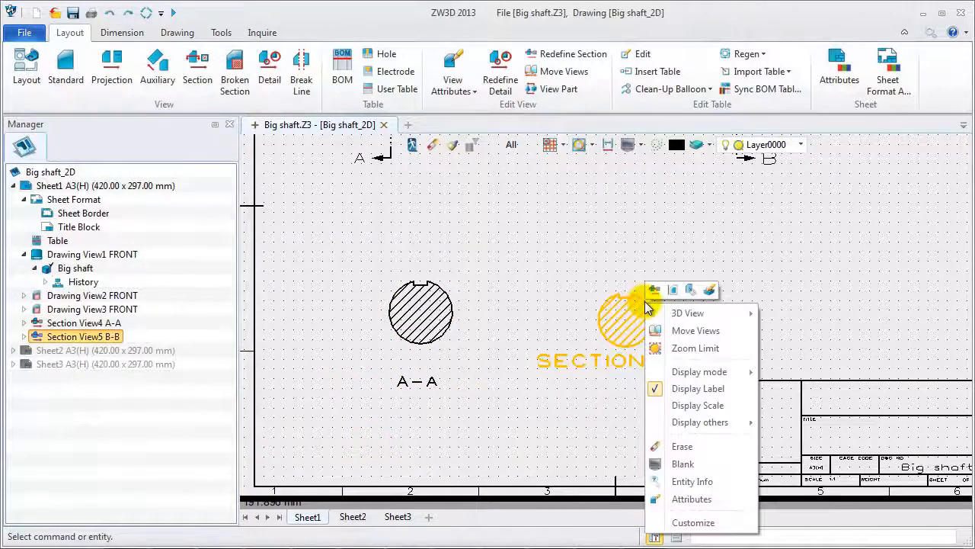
{"action": "left_click", "coordinate": [692, 498]}
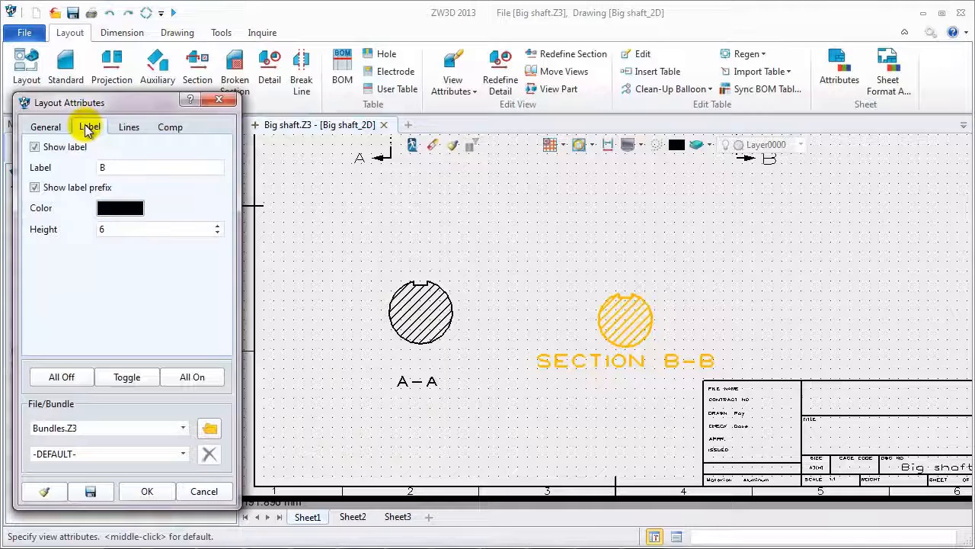
{"action": "left_click", "coordinate": [99, 187]}
{"action": "left_click", "coordinate": [218, 232]}
{"action": "left_click", "coordinate": [152, 491]}
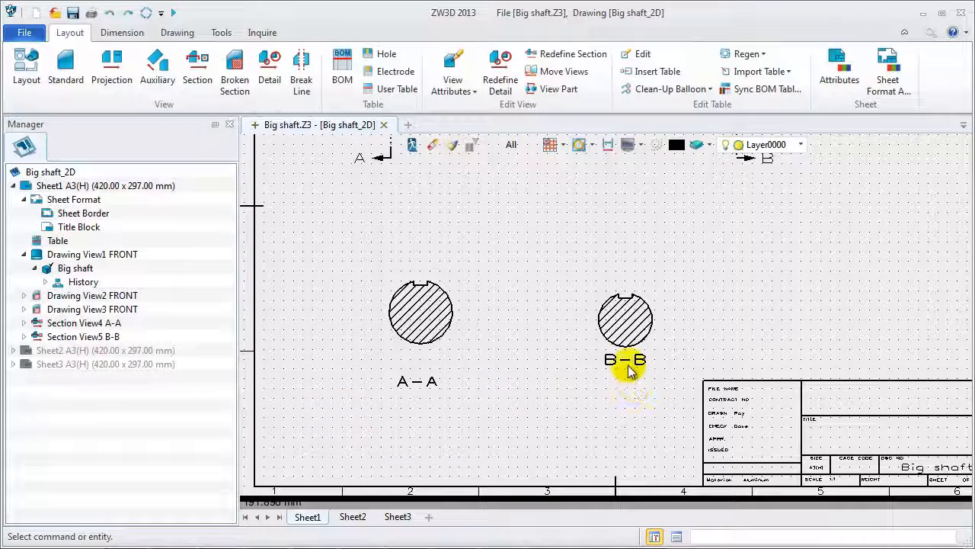
Restrict the pick filter to Text and move the B-B label lower, about level with the A-A label.
{"action": "left_click", "coordinate": [519, 145]}
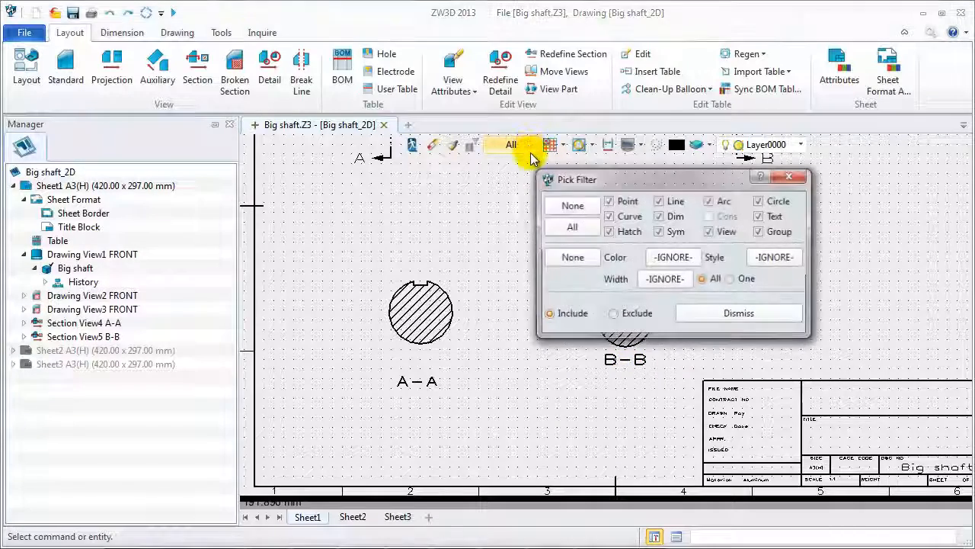
{"action": "left_click", "coordinate": [571, 205]}
{"action": "left_click", "coordinate": [760, 217]}
{"action": "left_click", "coordinate": [790, 176]}
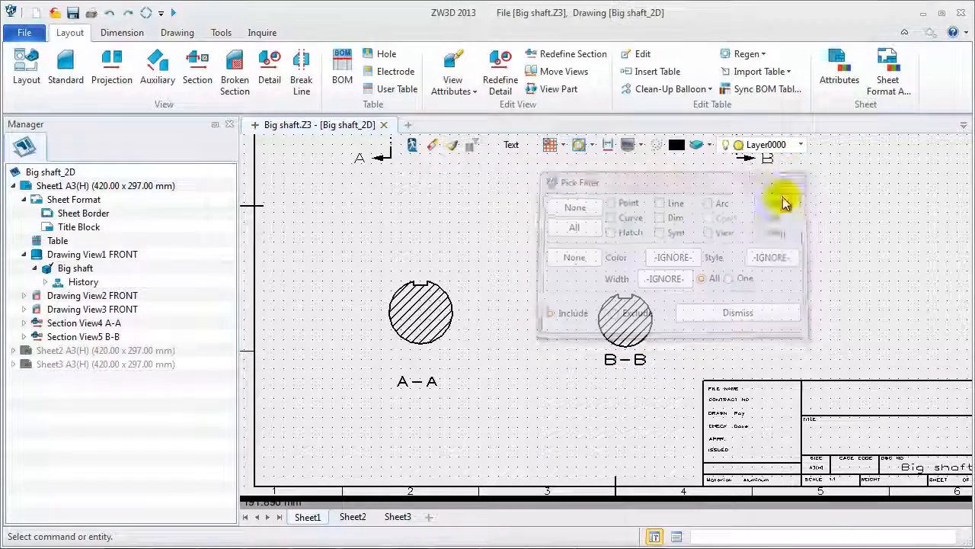
{"action": "left_click", "coordinate": [625, 365]}
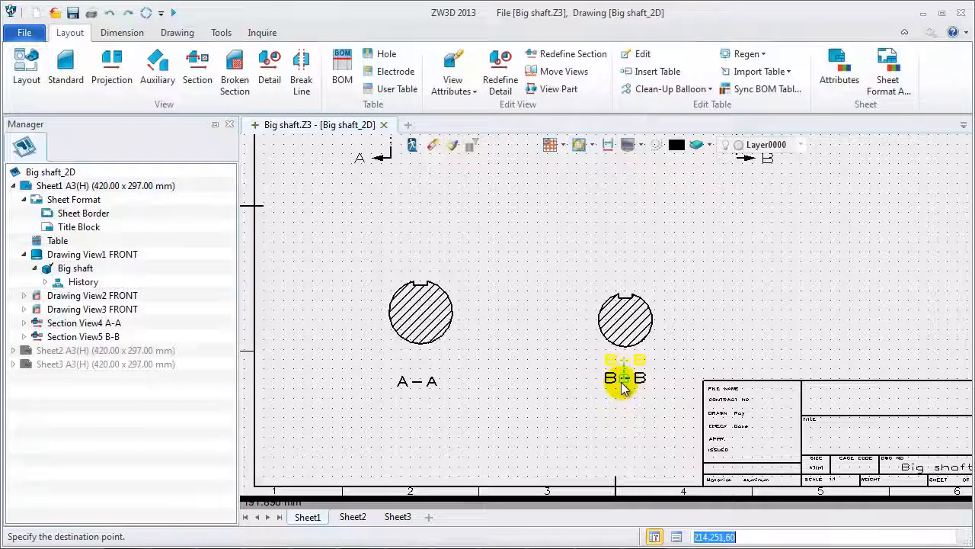
{"action": "left_click", "coordinate": [622, 387]}
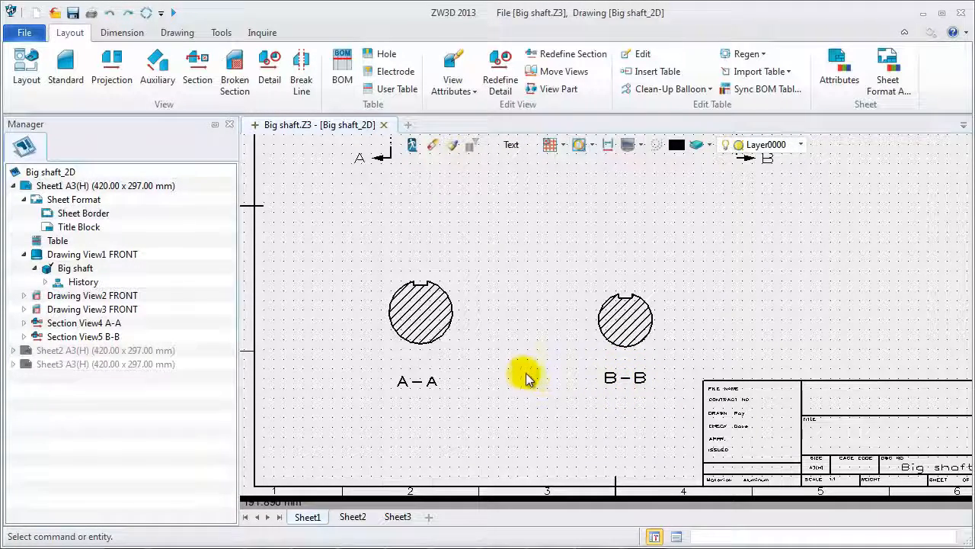
Open the Style Manager for the Big shaft_2D drawing and examine the available drafting standards and their annotation and dimension styles.
{"action": "middle_click_drag", "start_coordinate": [500, 240], "coordinate": [491, 326]}
{"action": "scroll", "coordinate": [491, 326], "scroll_direction": "down", "scroll_amount": 1}
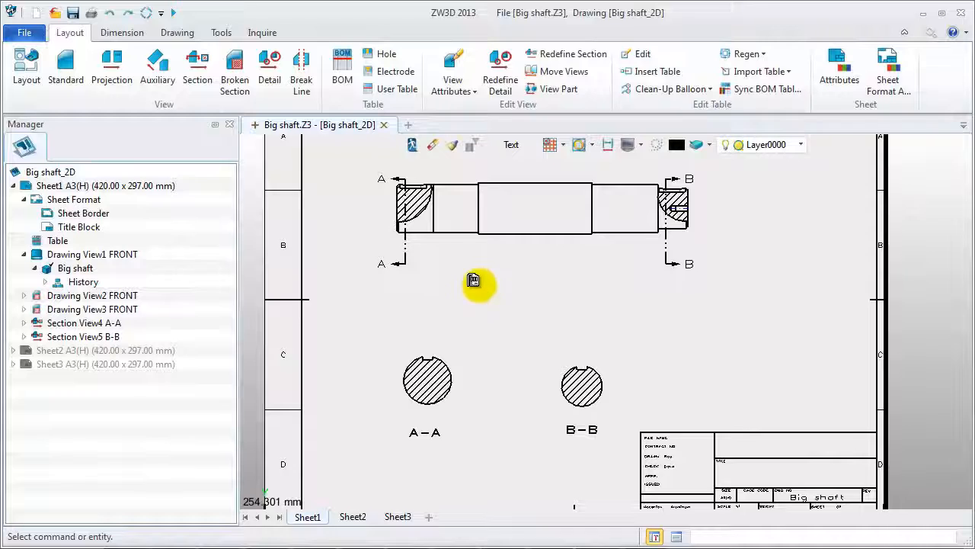
{"action": "middle_click_drag", "start_coordinate": [472, 282], "coordinate": [456, 289]}
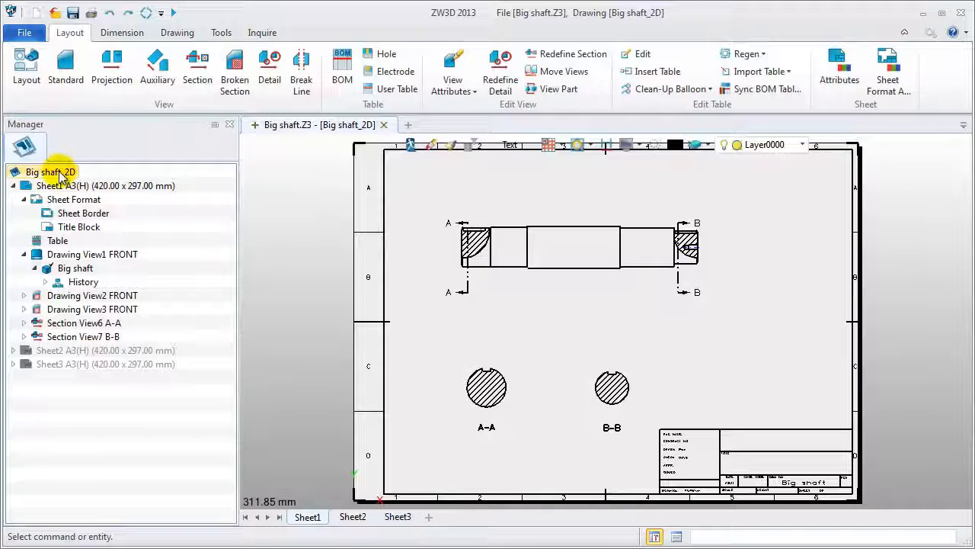
{"action": "right_click", "coordinate": [61, 176]}
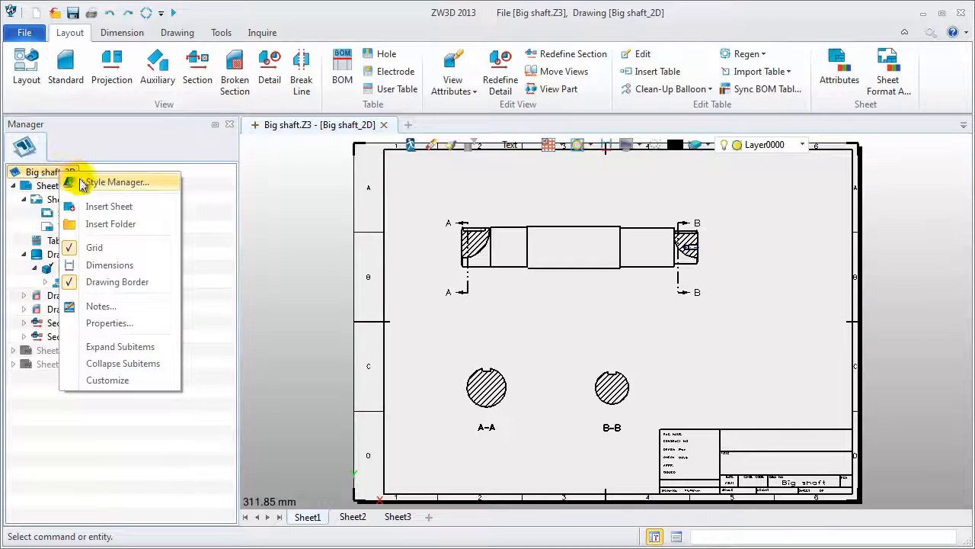
{"action": "left_click", "coordinate": [82, 184]}
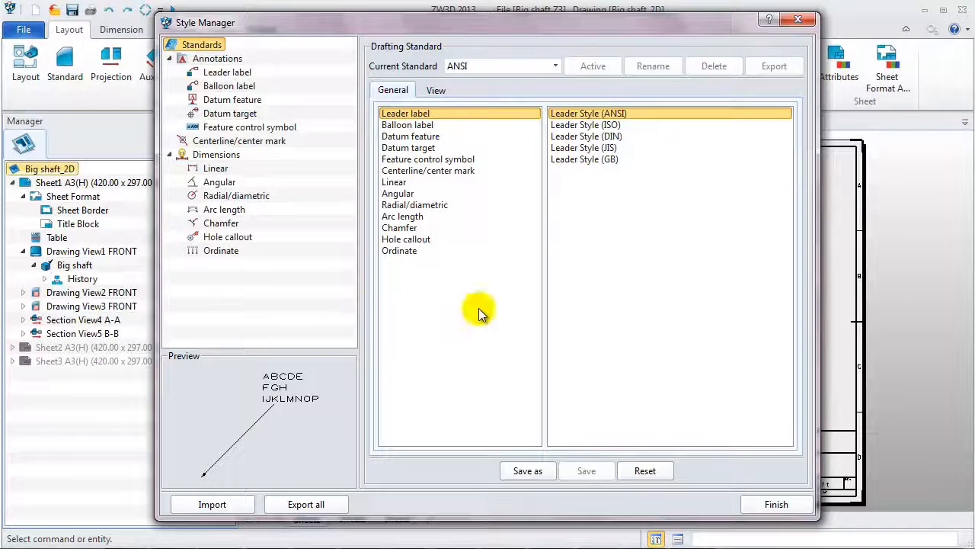
{"action": "left_click", "coordinate": [557, 67]}
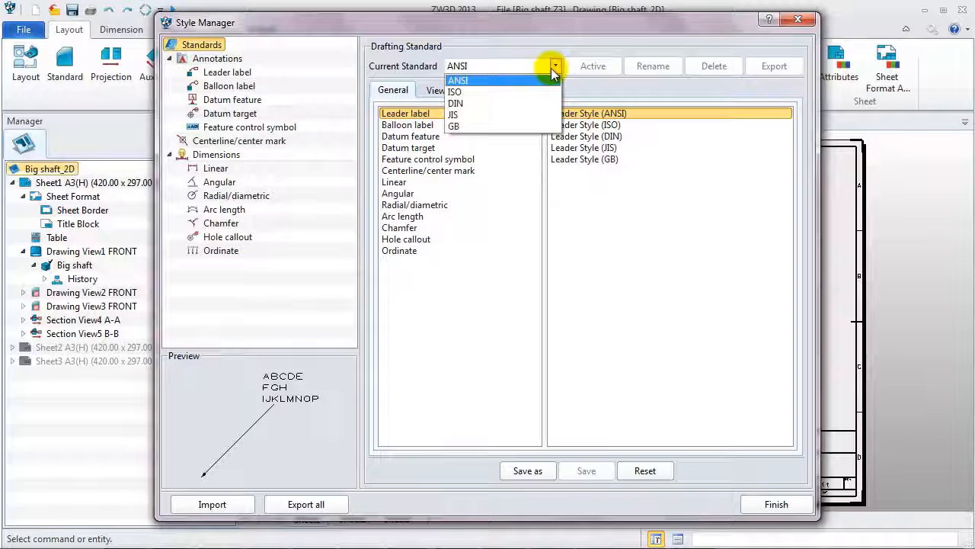
{"action": "left_click", "coordinate": [504, 289]}
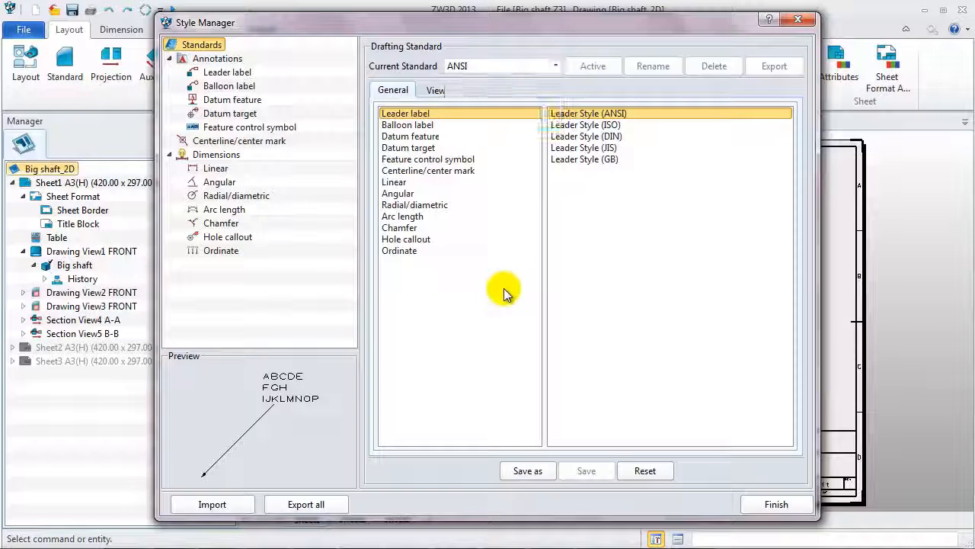
{"action": "left_click", "coordinate": [468, 148]}
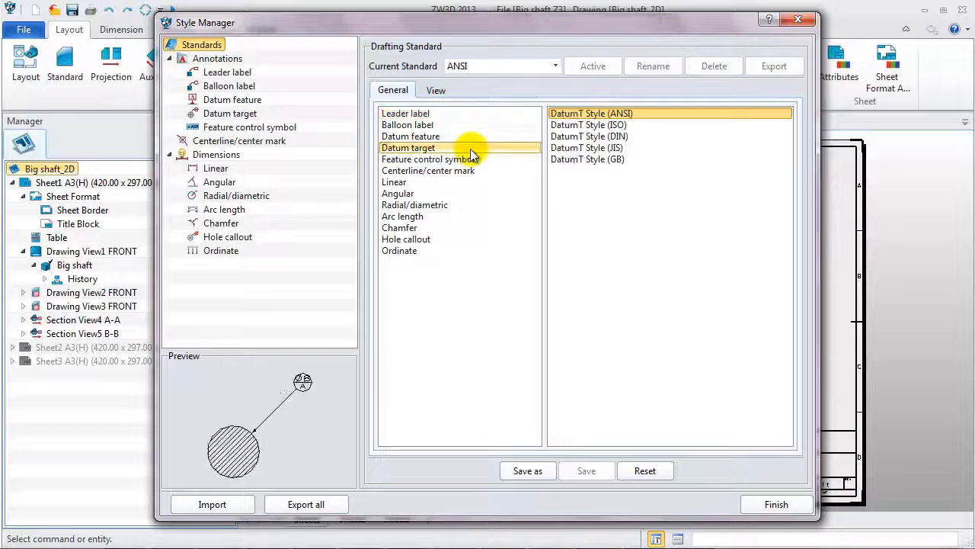
{"action": "left_click", "coordinate": [451, 205]}
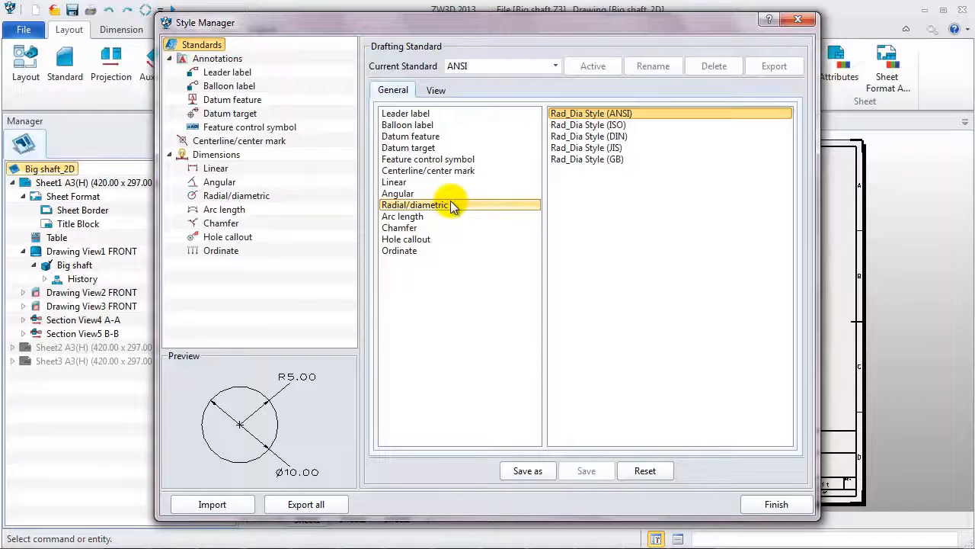
{"action": "left_click", "coordinate": [228, 67]}
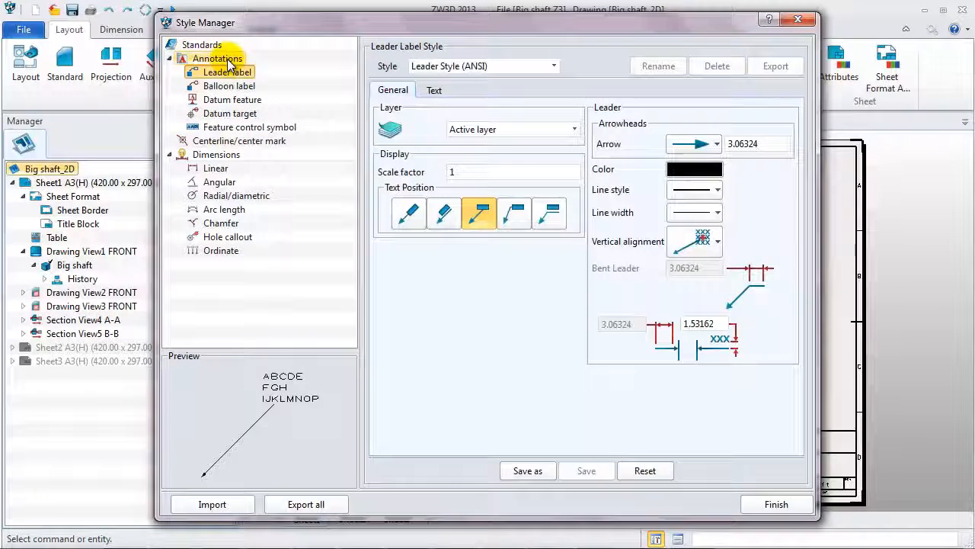
Set the linear dimension style's precision to X.X and its text position to aligned above the dimension line.
{"action": "left_click", "coordinate": [220, 161]}
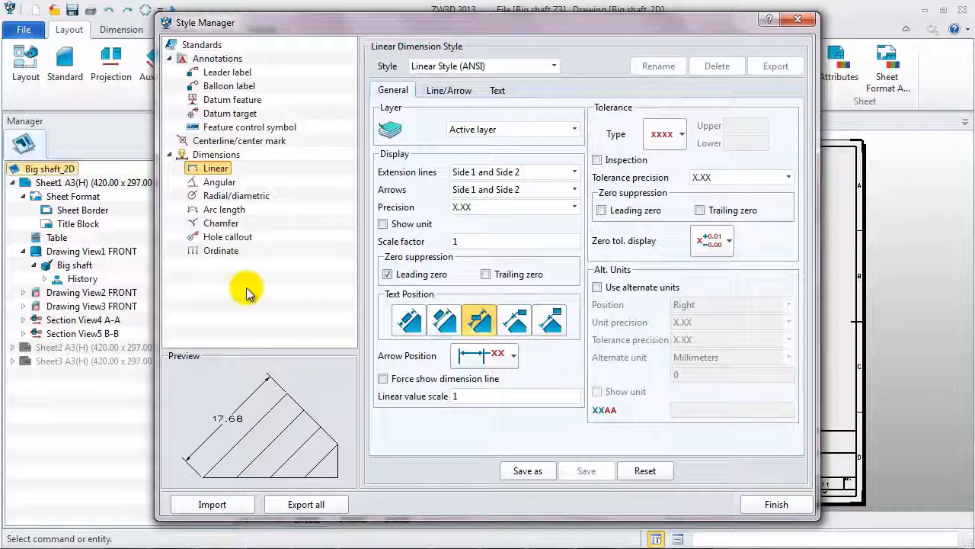
{"action": "left_click", "coordinate": [569, 209]}
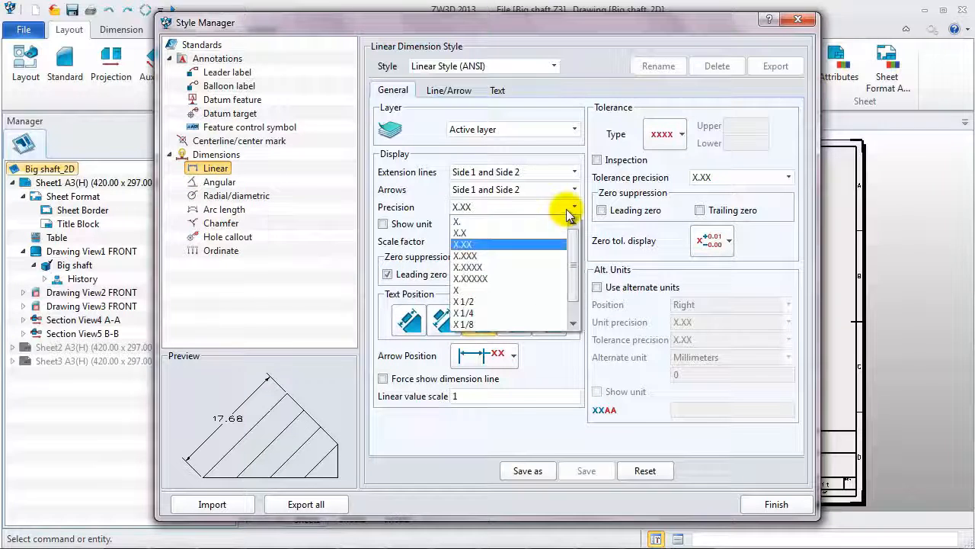
{"action": "left_click", "coordinate": [489, 231]}
{"action": "left_click", "coordinate": [445, 320]}
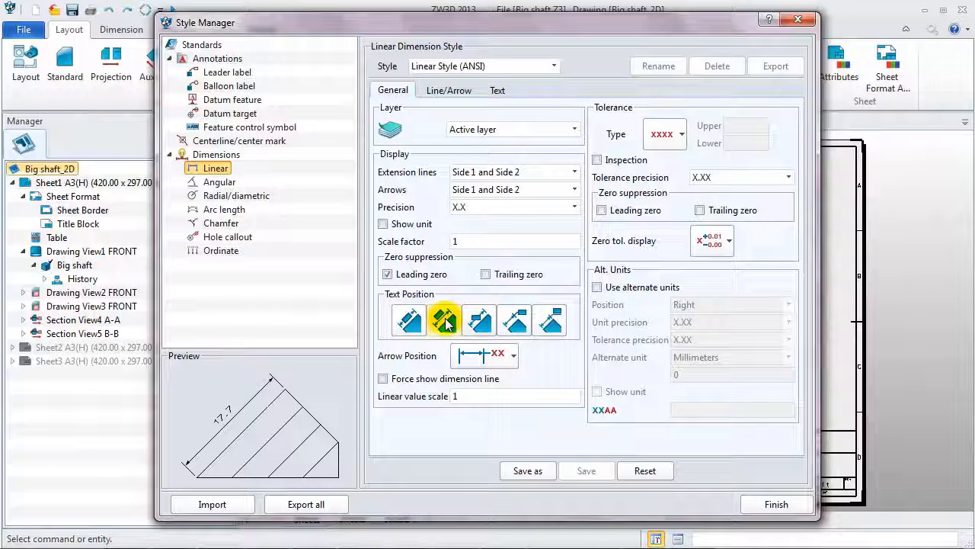
Set the linear dimension style's text height to 2.5, character width to 0.75 and character spacing to 0.2.
{"action": "left_click", "coordinate": [503, 93]}
{"action": "left_click", "coordinate": [720, 129]}
{"action": "type", "text": "2.5"}
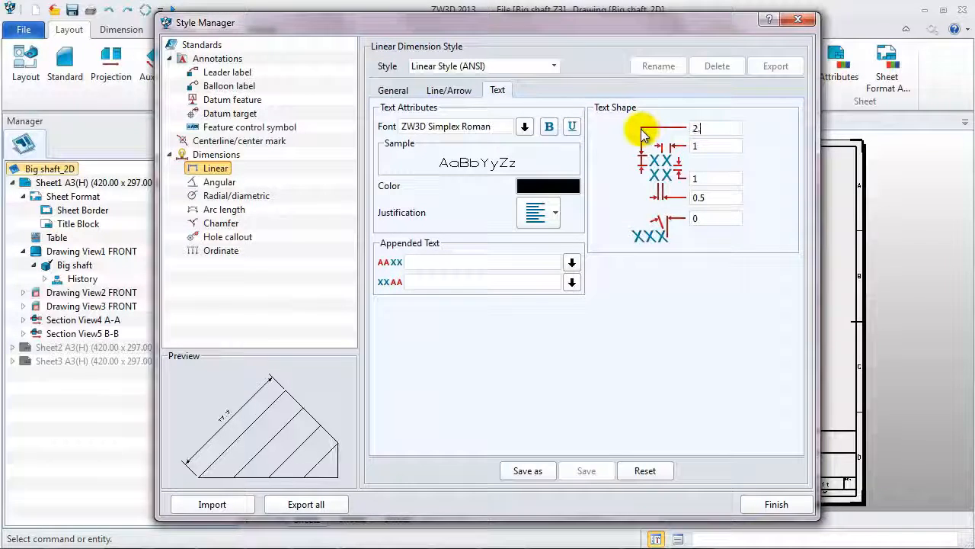
{"action": "key", "text": "Tab"}
{"action": "type", "text": "0.75"}
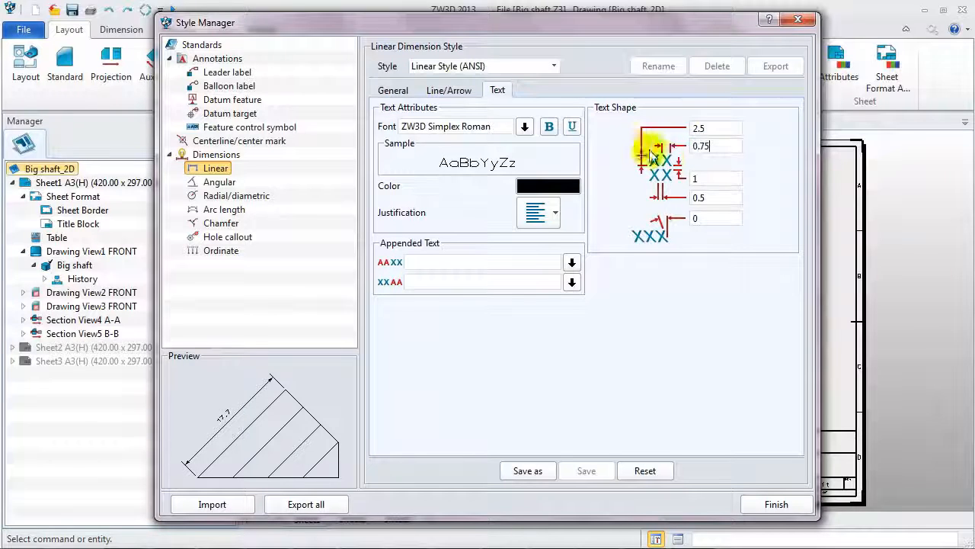
{"action": "left_click", "coordinate": [718, 197]}
{"action": "type", "text": "0."}
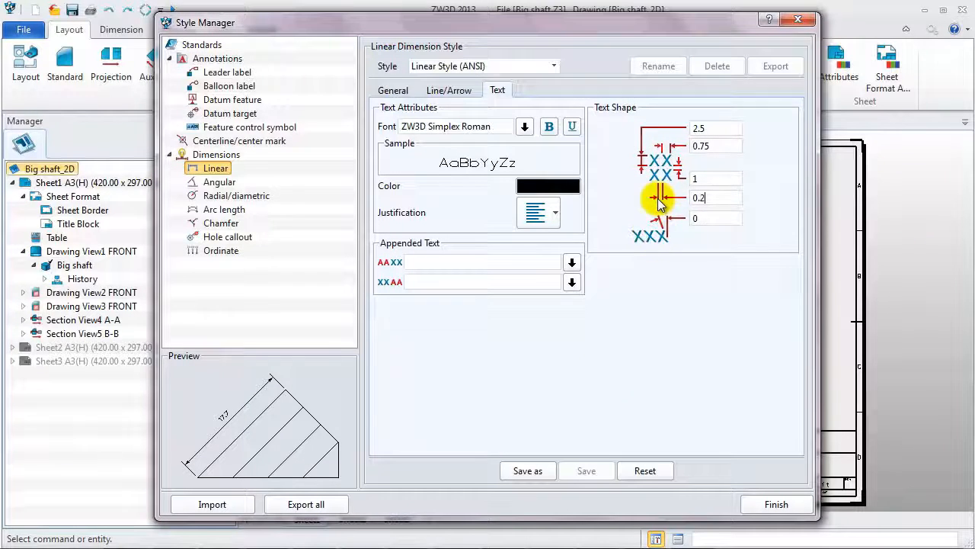
Save the modified linear dimension settings as a new local style named Linear Style (ANSI)_ZWSOFT.
{"action": "left_click", "coordinate": [531, 468]}
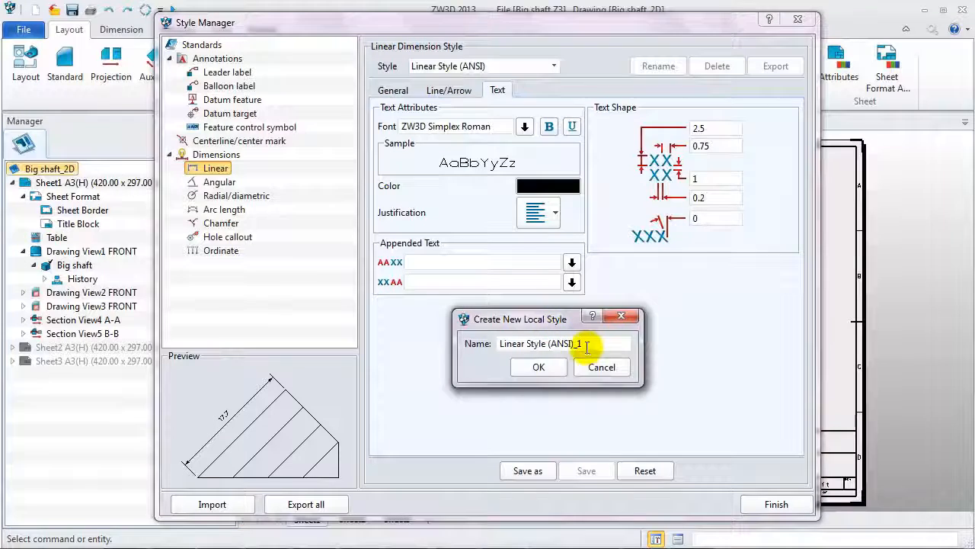
{"action": "type", "text": "ZWSOFT"}
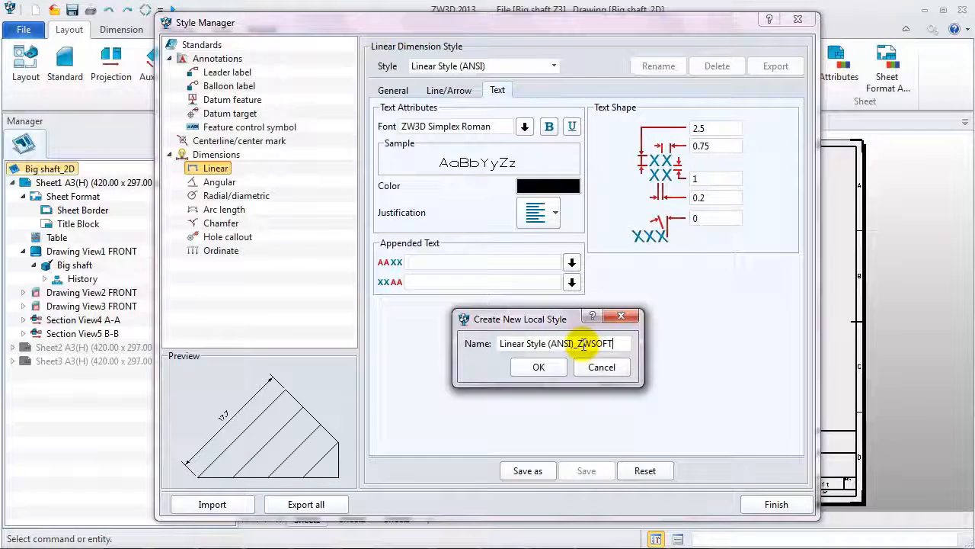
{"action": "left_click", "coordinate": [560, 371]}
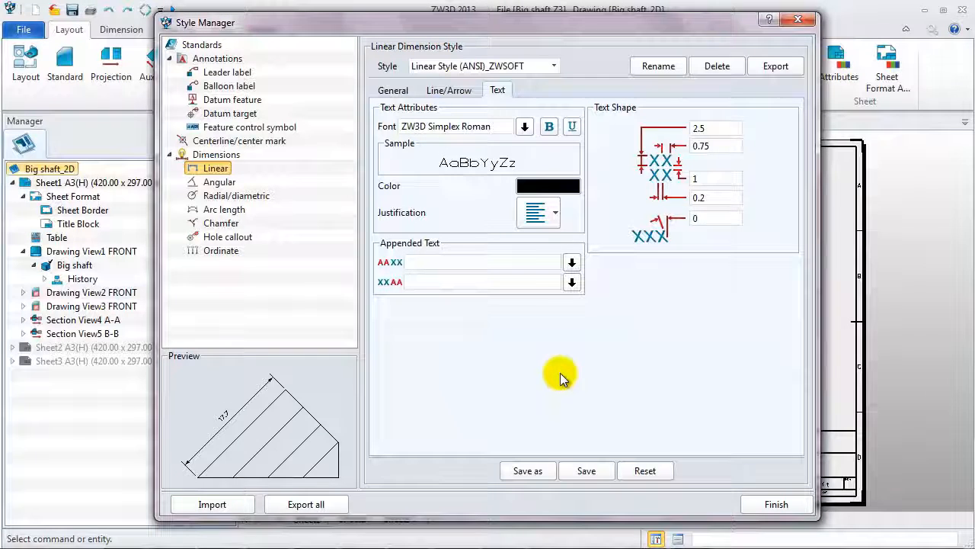
Set the linear precision of the chamfer dimension style to X.X.
{"action": "left_click", "coordinate": [230, 226]}
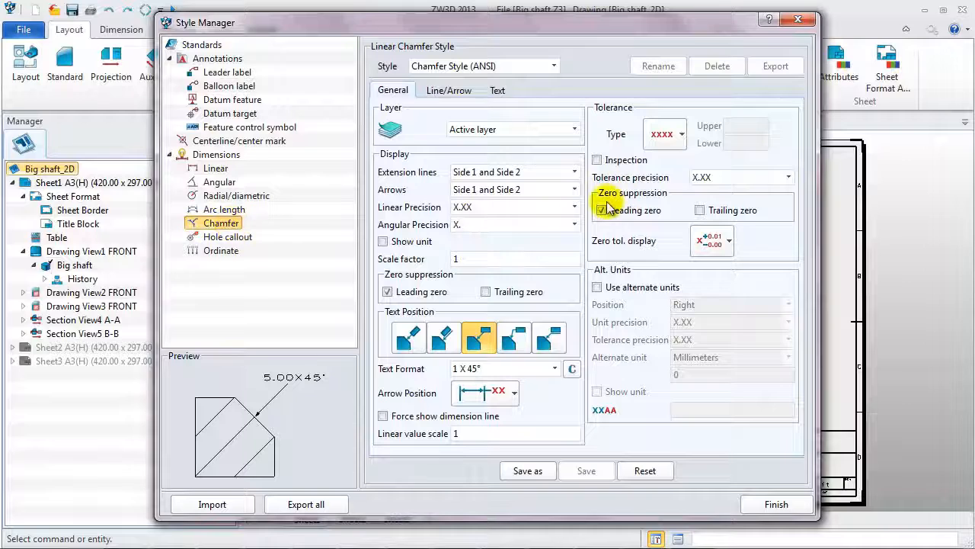
{"action": "left_click", "coordinate": [574, 209]}
{"action": "left_click", "coordinate": [575, 213]}
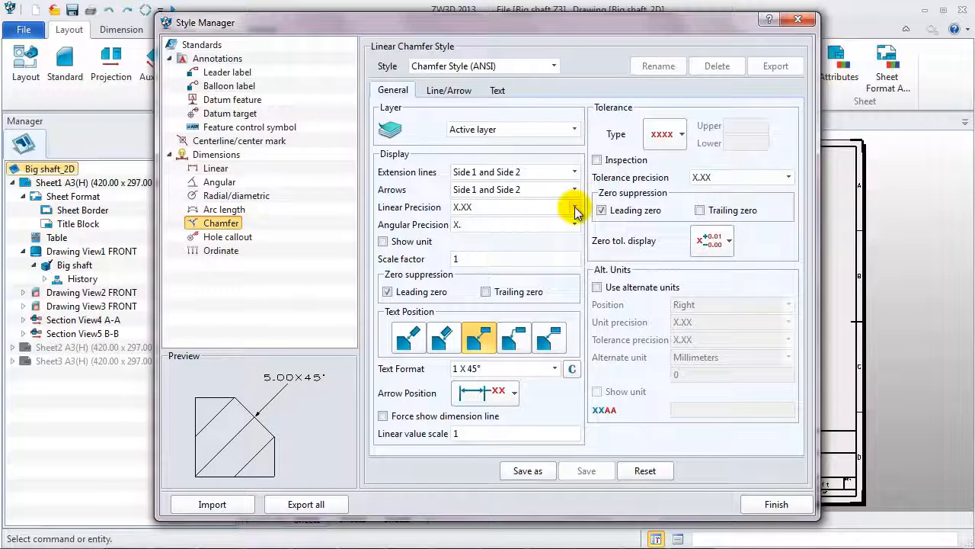
{"action": "left_click", "coordinate": [575, 208]}
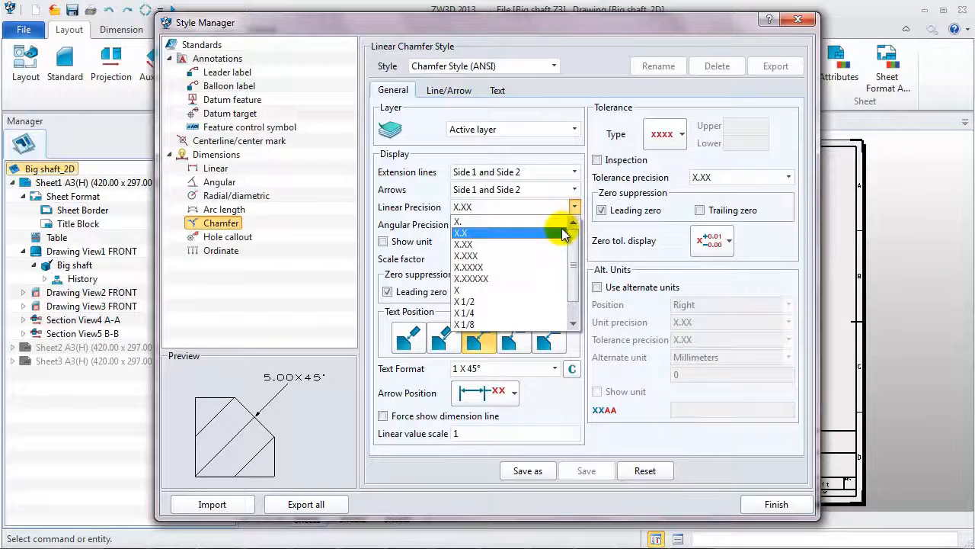
{"action": "left_click", "coordinate": [564, 234]}
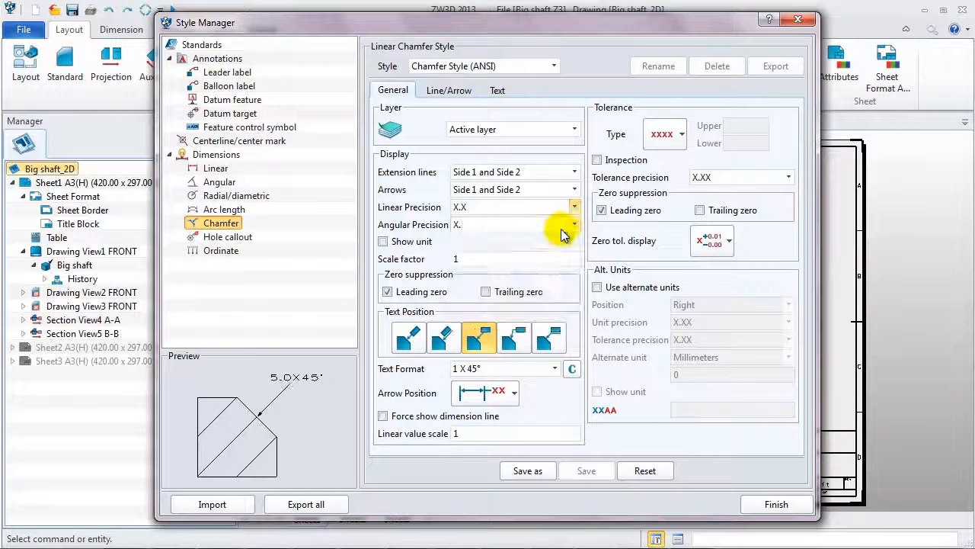
Set the chamfer dimension style's text height to 2.5, character width to 0.75 and character spacing to 0.2.
{"action": "left_click", "coordinate": [497, 91]}
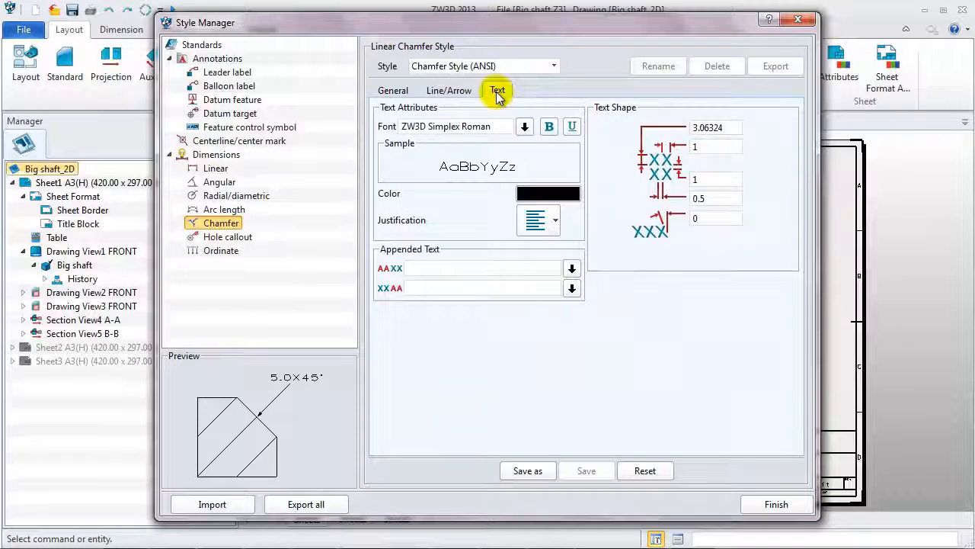
{"action": "double_click", "coordinate": [719, 127]}
{"action": "type", "text": "2.5"}
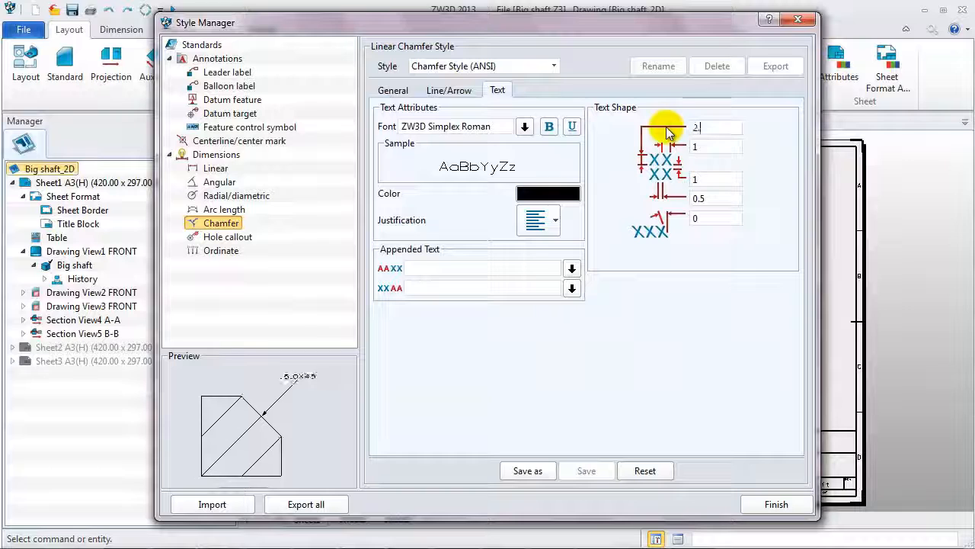
{"action": "key", "text": "Tab"}
{"action": "type", "text": "0.75"}
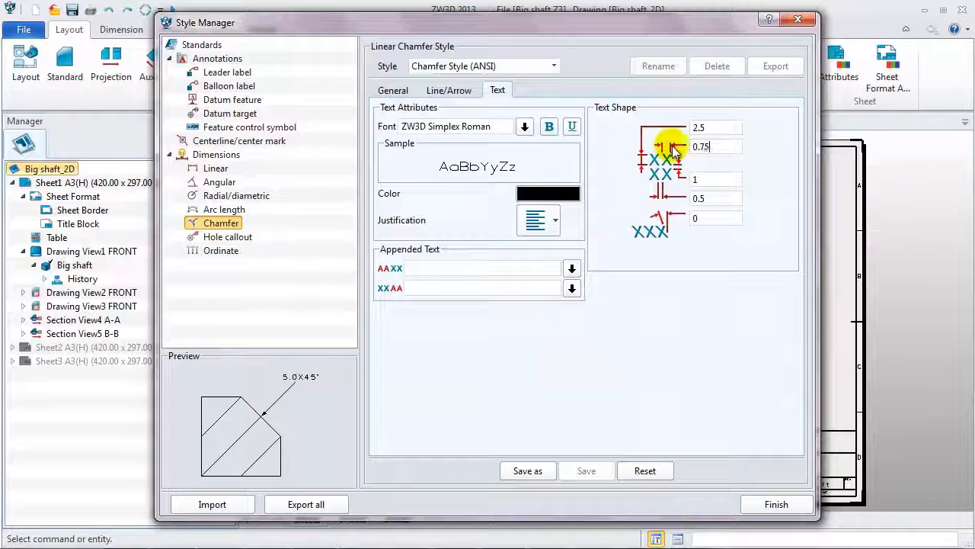
{"action": "double_click", "coordinate": [694, 199]}
{"action": "type", "text": "0."}
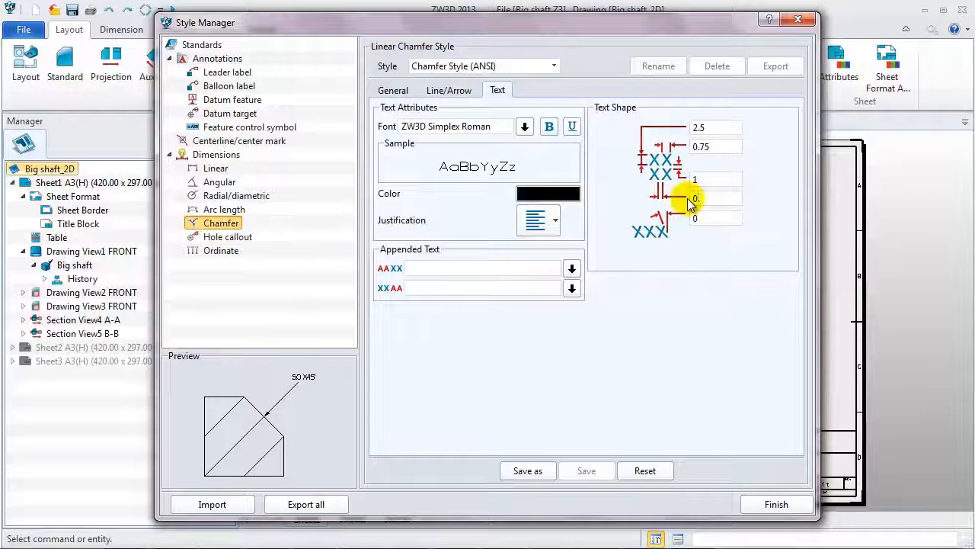
{"action": "type", "text": "2"}
Save the modified chamfer dimension settings as a new local style named Chamfer Style (ANSI)_ZWSOFT.
{"action": "left_click", "coordinate": [528, 470]}
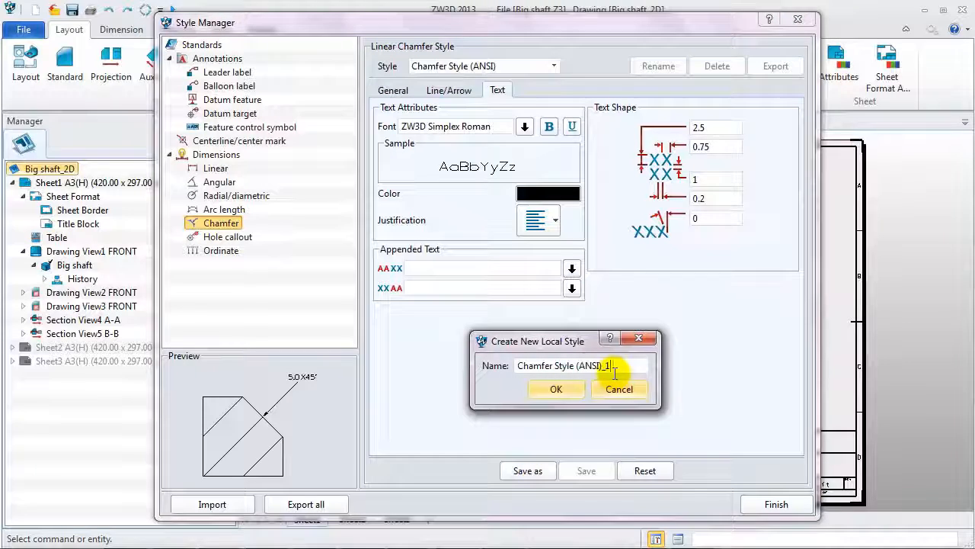
{"action": "type", "text": "_ZWSOFT"}
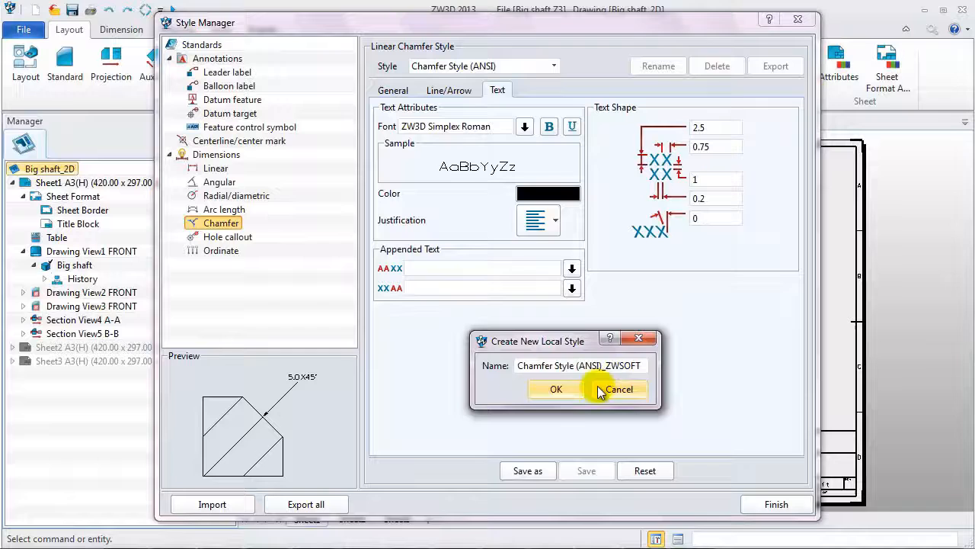
{"action": "left_click", "coordinate": [561, 390]}
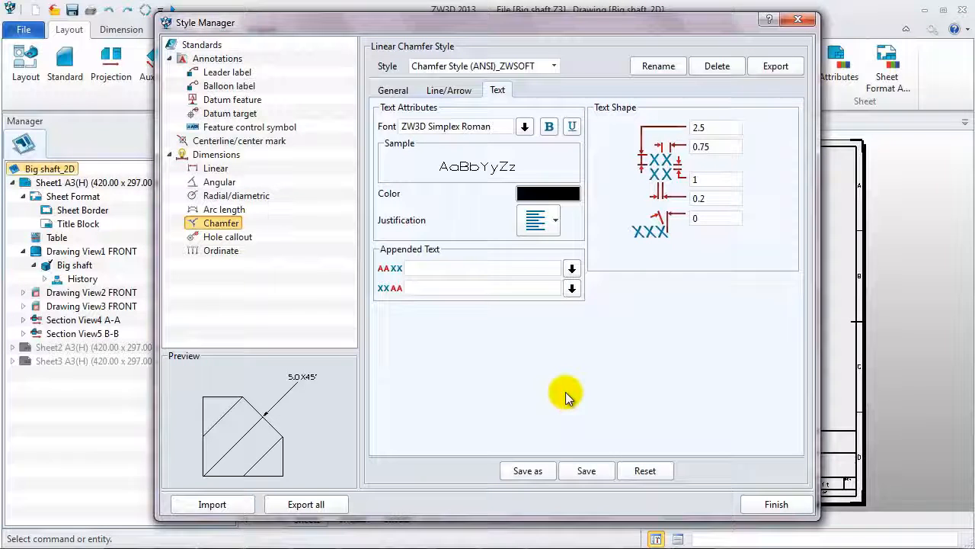
Assign Linear Style (ANSI)_ZWSOFT to linear dimensions and Chamfer Style (ANSI)_ZWSOFT to chamfers in the drafting standard.
{"action": "left_click", "coordinate": [201, 45]}
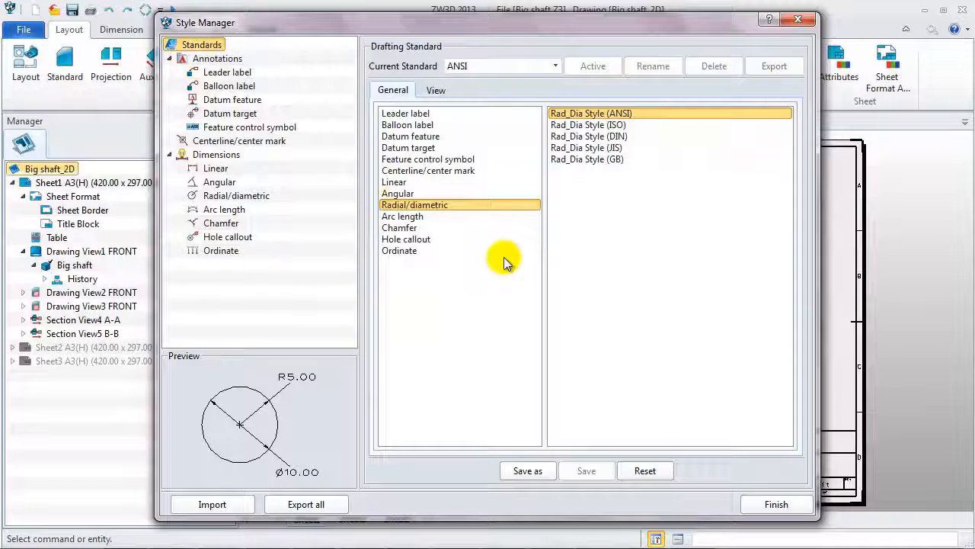
{"action": "left_click", "coordinate": [417, 183]}
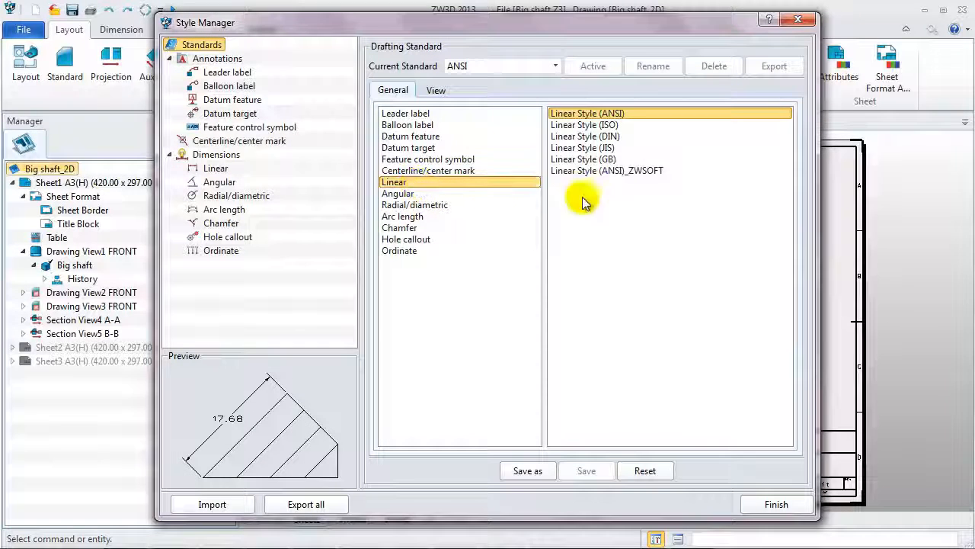
{"action": "left_click", "coordinate": [602, 171]}
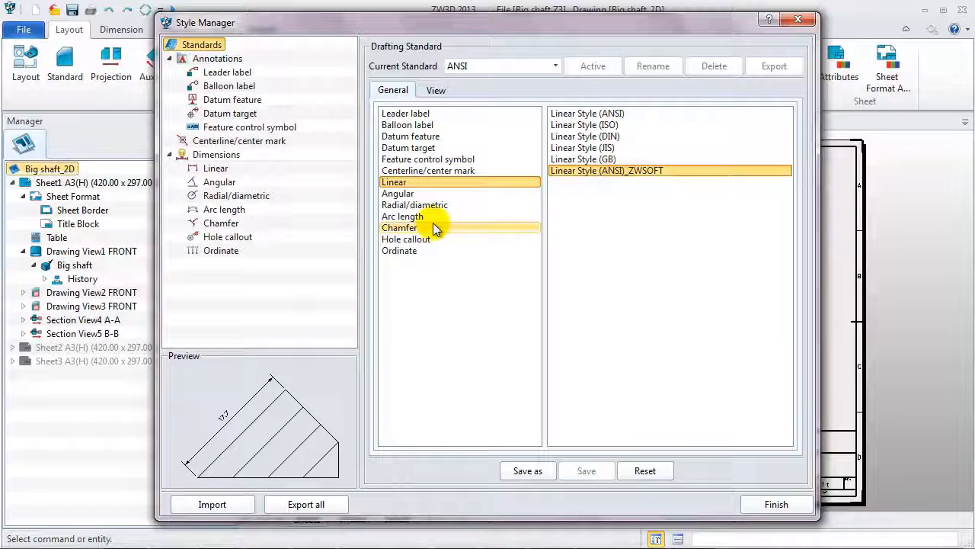
{"action": "left_click", "coordinate": [438, 228]}
{"action": "left_click", "coordinate": [625, 173]}
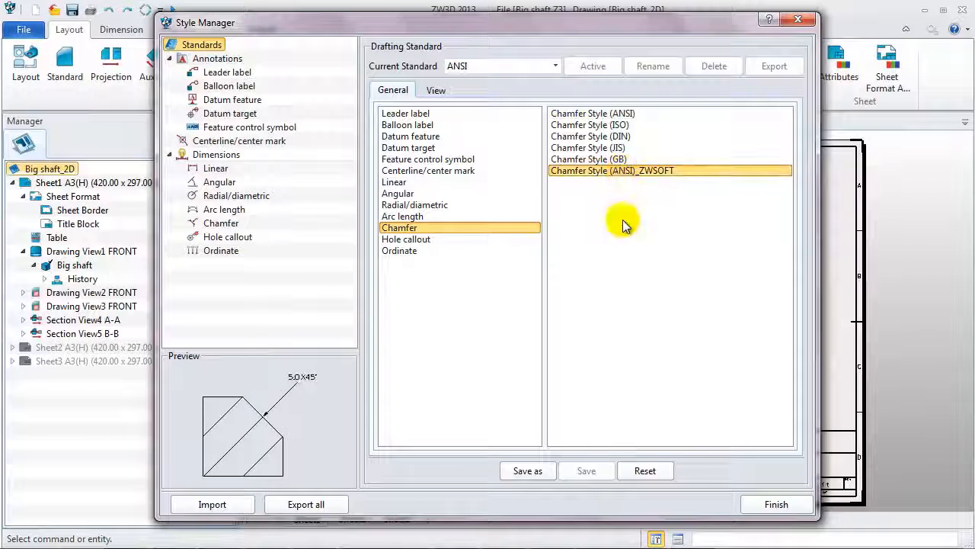
Save the drafting standard as a new local standard named ANSI_ZWSOFT, make it active and finish the style setup.
{"action": "left_click", "coordinate": [527, 471]}
{"action": "left_click_drag", "start_coordinate": [652, 463], "coordinate": [573, 298]}
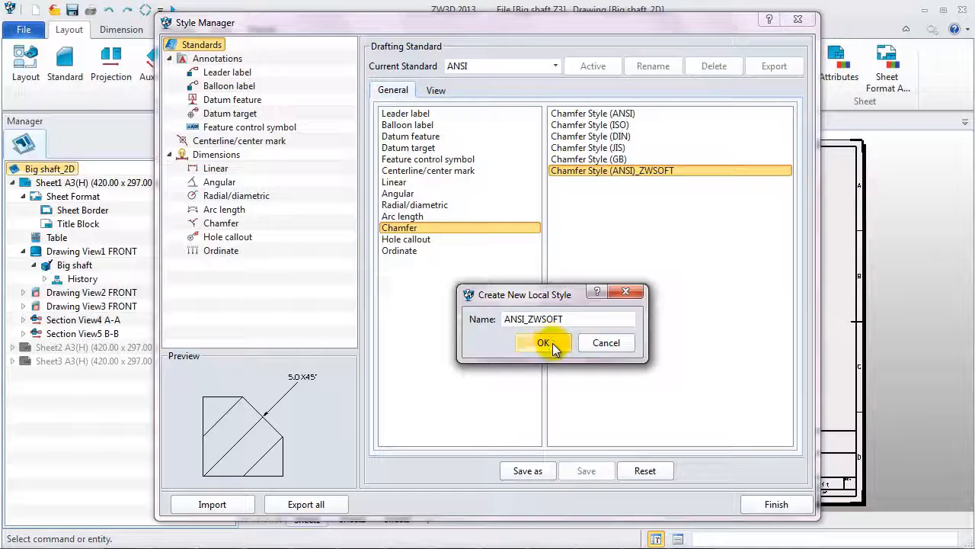
{"action": "left_click", "coordinate": [543, 342]}
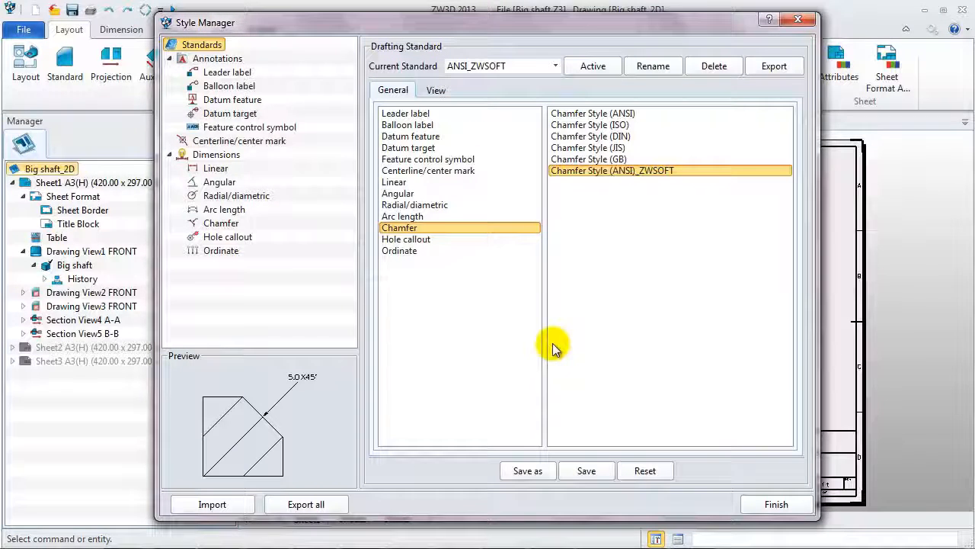
{"action": "left_click", "coordinate": [577, 70]}
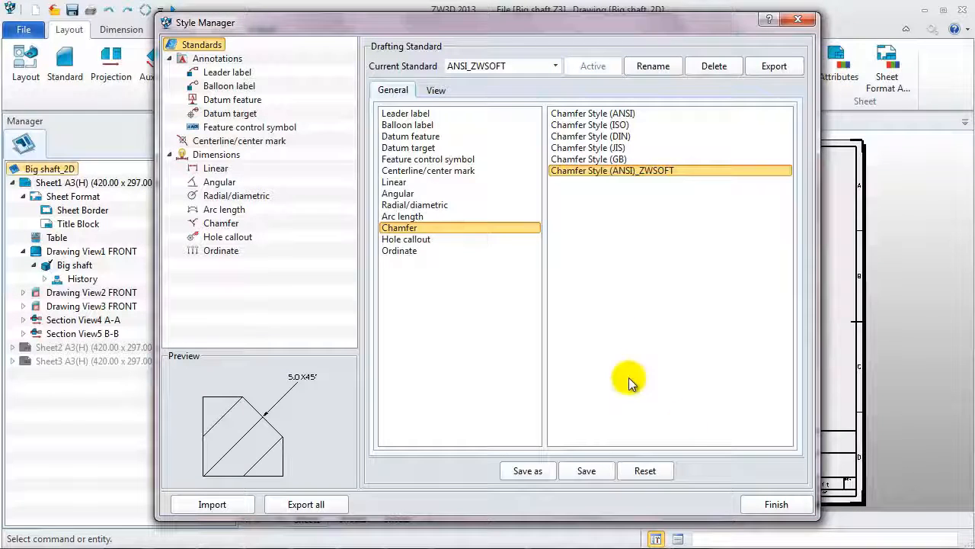
{"action": "left_click", "coordinate": [777, 505]}
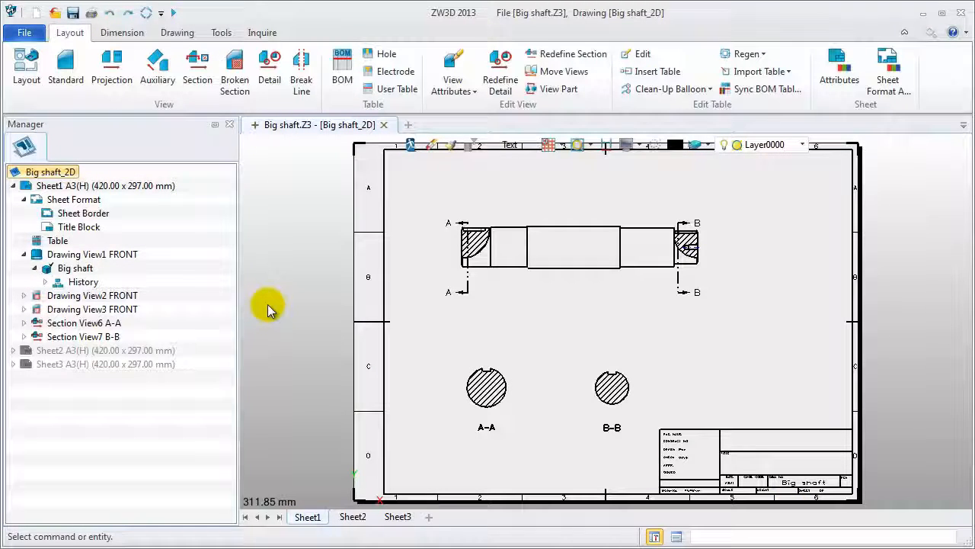
Dimension the length of the shaft's end step at section A-A on Sheet1, placing the dimension below the front view.
{"action": "left_click", "coordinate": [122, 32]}
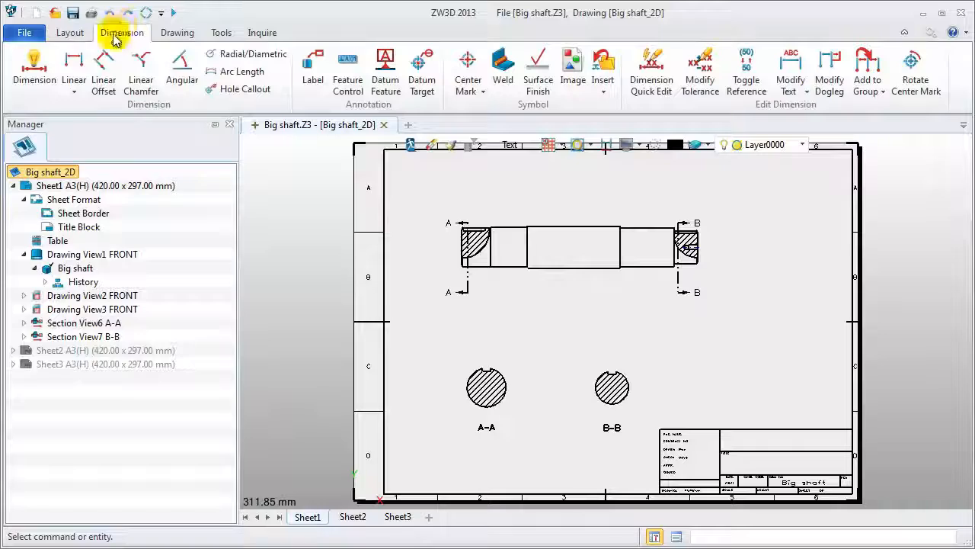
{"action": "left_click", "coordinate": [34, 74]}
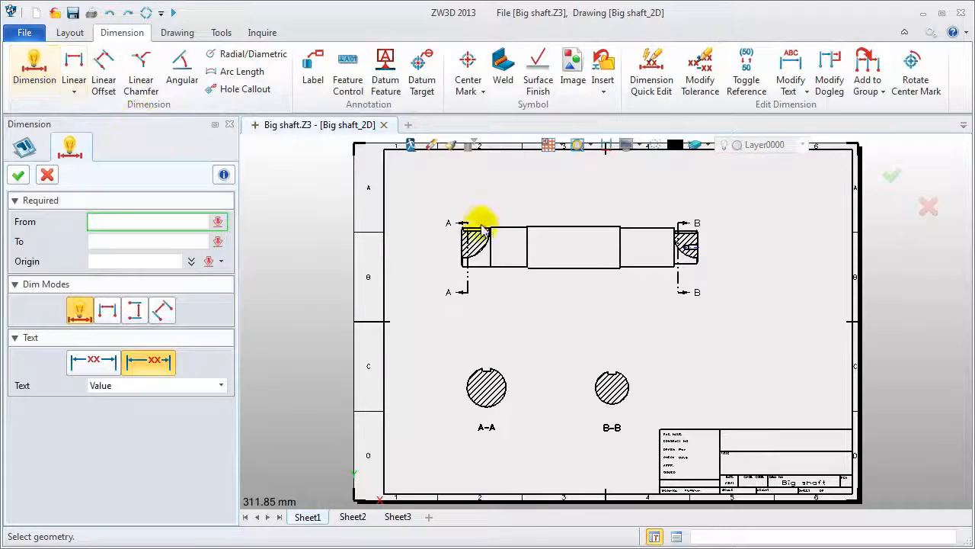
{"action": "scroll", "coordinate": [581, 252], "scroll_direction": "up", "scroll_amount": 3}
{"action": "scroll", "coordinate": [545, 244], "scroll_direction": "up", "scroll_amount": 2}
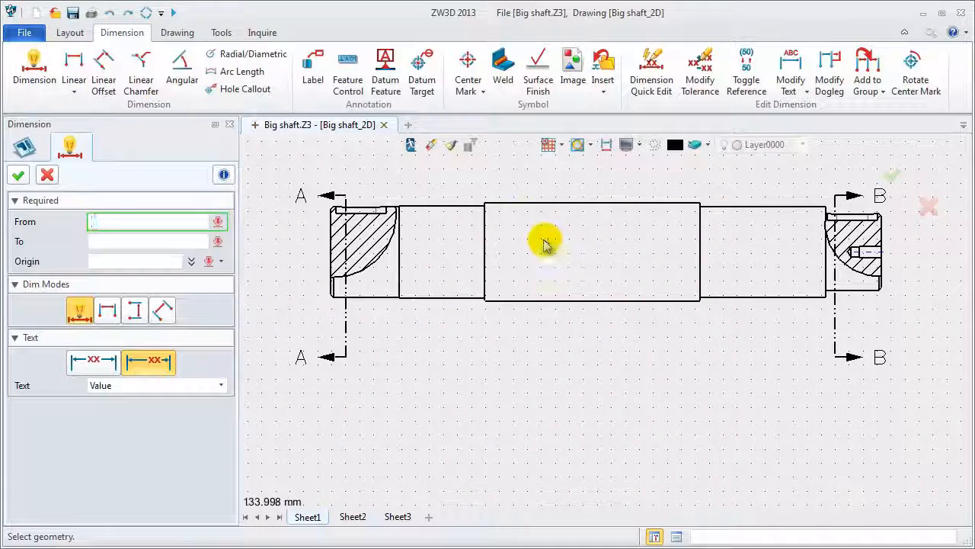
{"action": "left_click", "coordinate": [338, 285]}
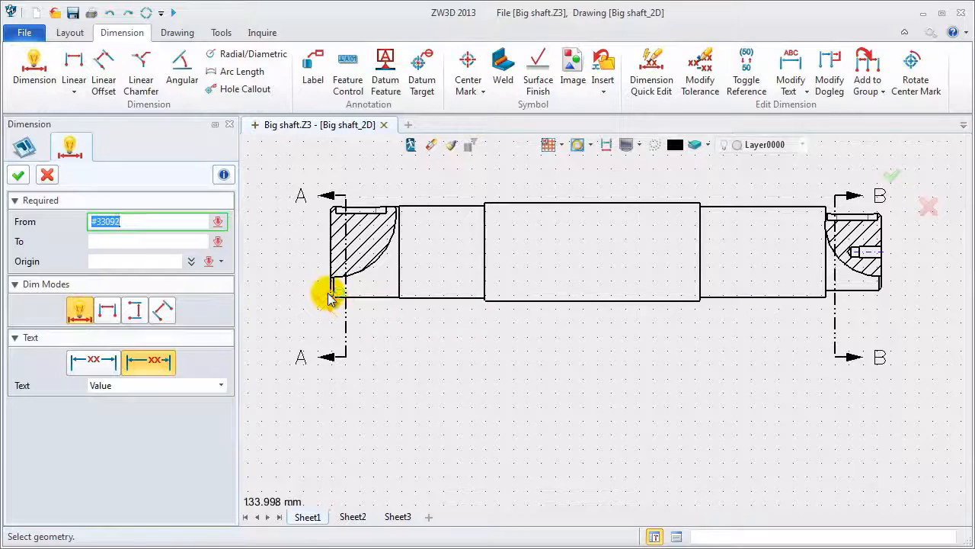
{"action": "left_click", "coordinate": [330, 295]}
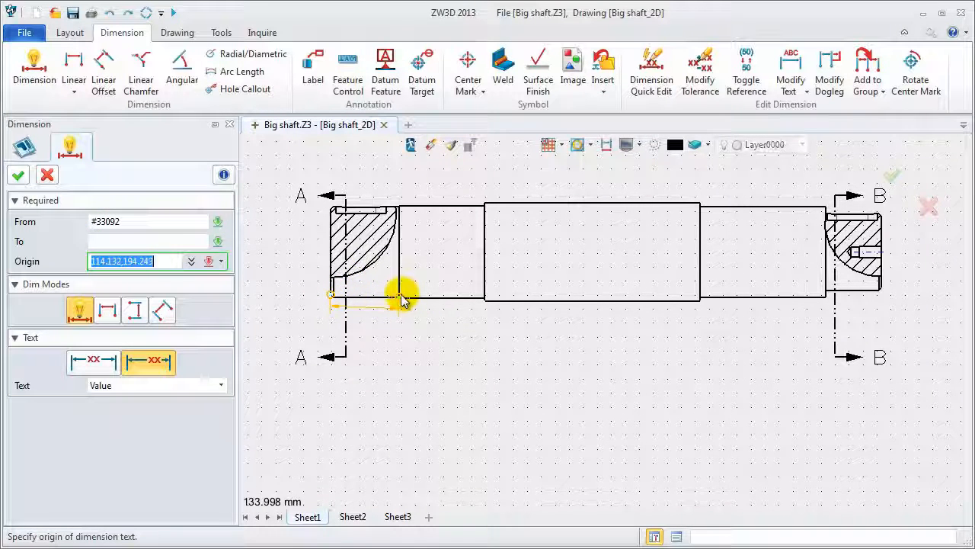
{"action": "left_click", "coordinate": [369, 391]}
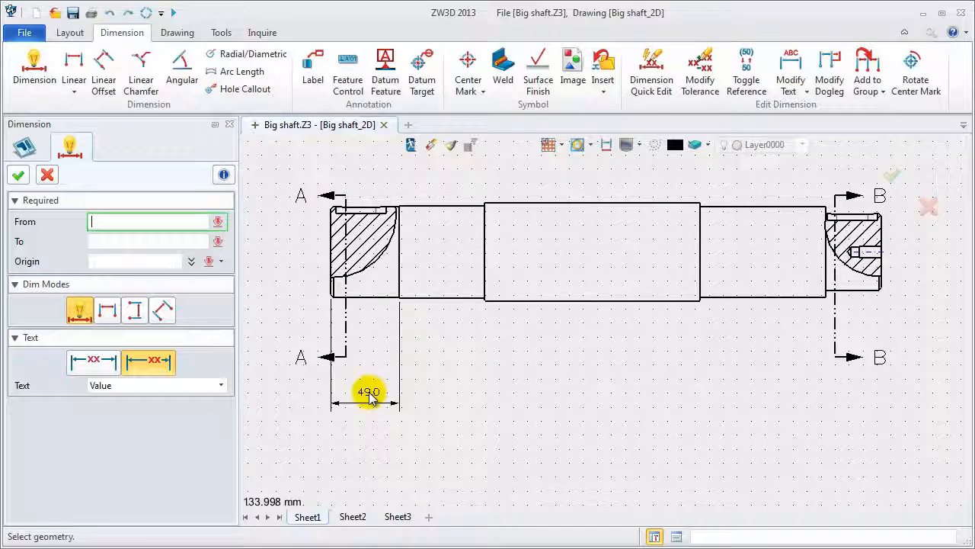
Dimension from the shaft's A-A end to the near shoulder of the thick middle section, and the overall shaft length, below the view.
{"action": "left_click", "coordinate": [330, 297]}
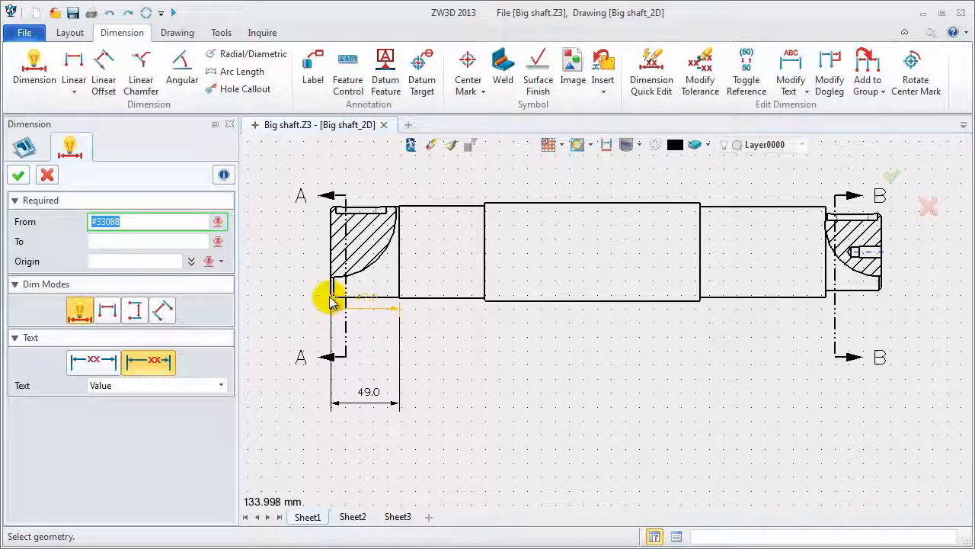
{"action": "left_click", "coordinate": [330, 299]}
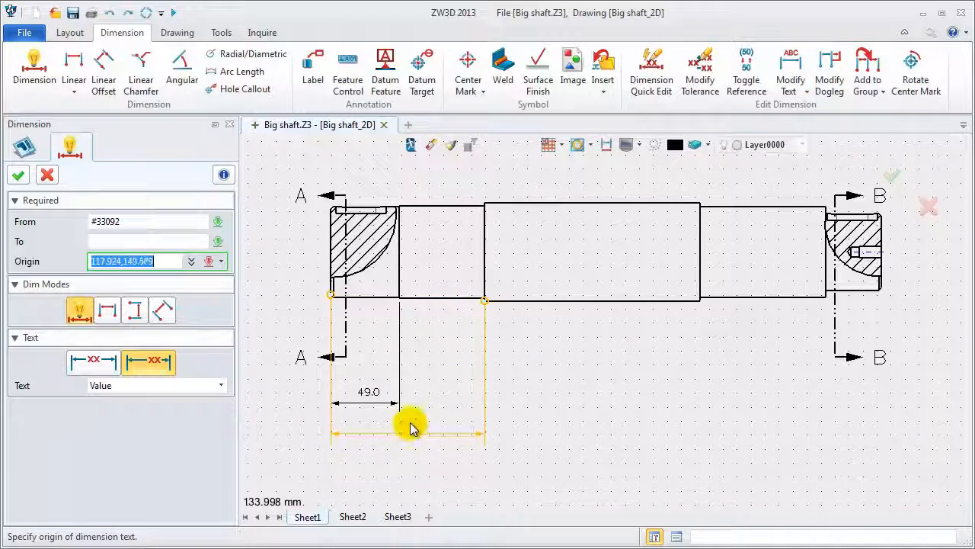
{"action": "left_click", "coordinate": [410, 429]}
{"action": "left_click", "coordinate": [330, 294]}
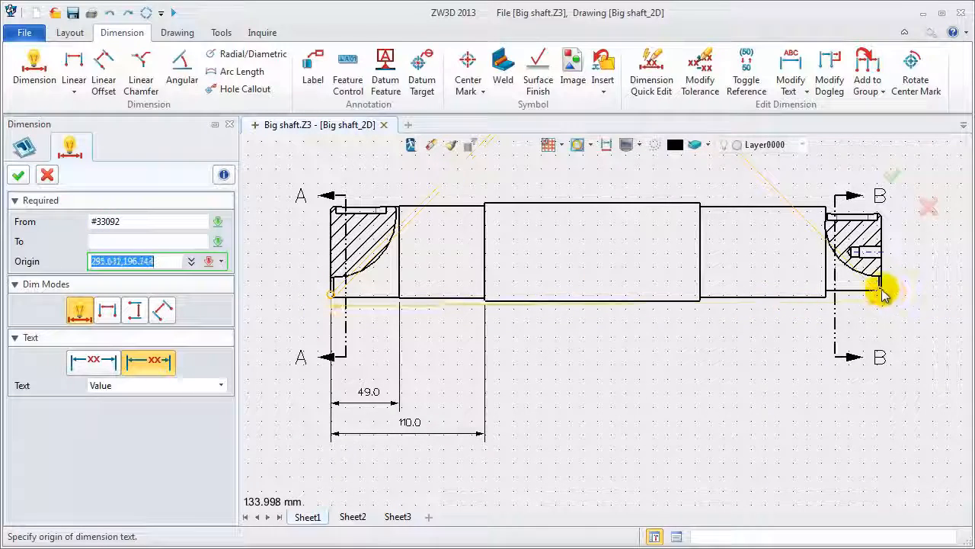
{"action": "left_click", "coordinate": [610, 452]}
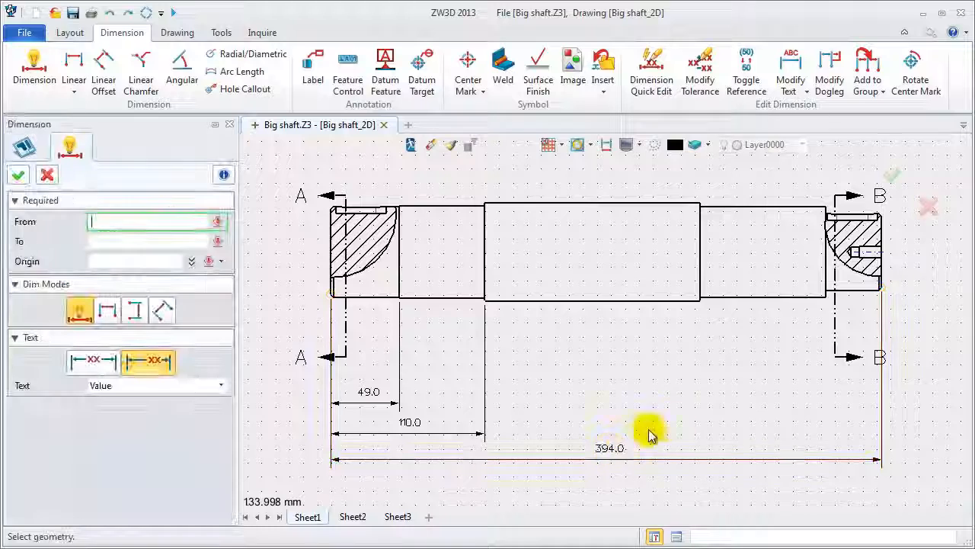
Dimension from the shaft's B-B end to the first shoulder and to the thick middle section, placing both below the view.
{"action": "left_click", "coordinate": [884, 290]}
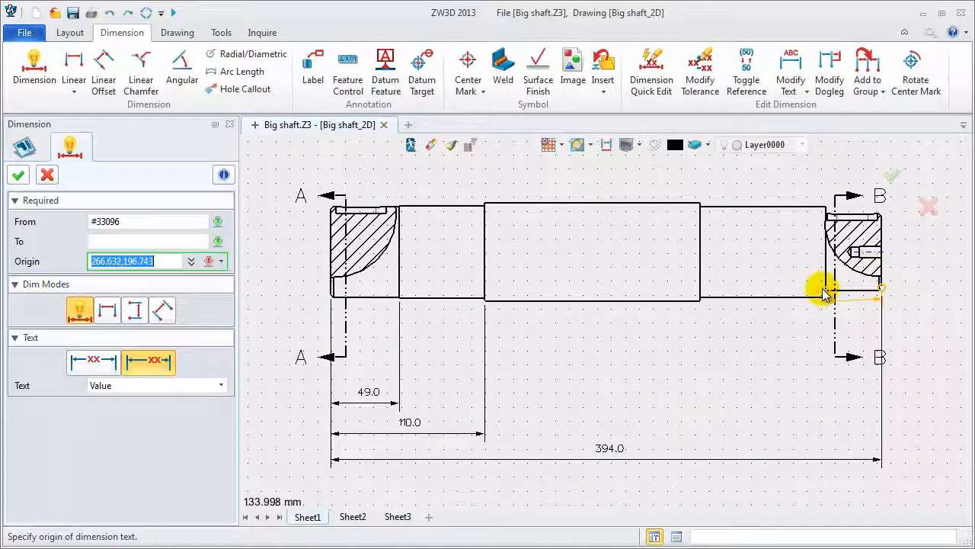
{"action": "left_click", "coordinate": [853, 395]}
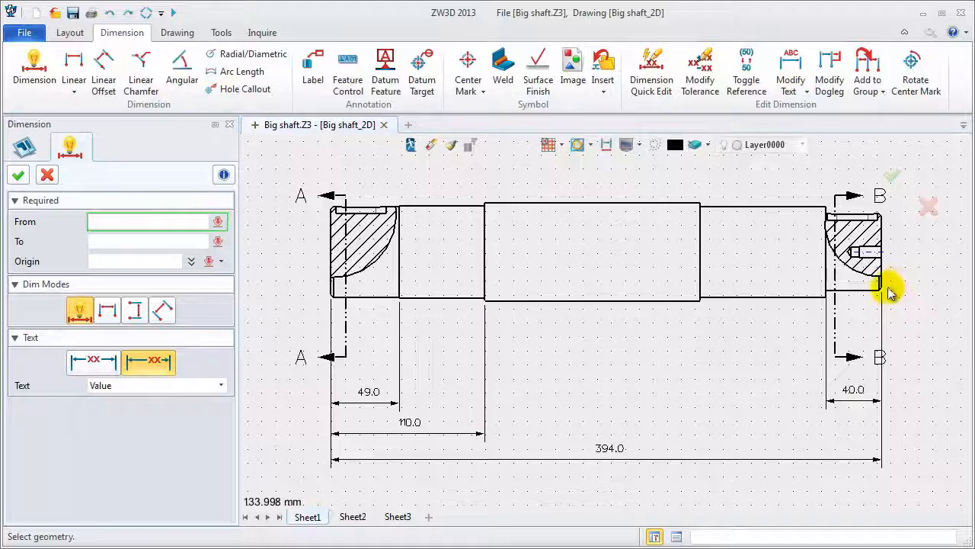
{"action": "left_click", "coordinate": [882, 289]}
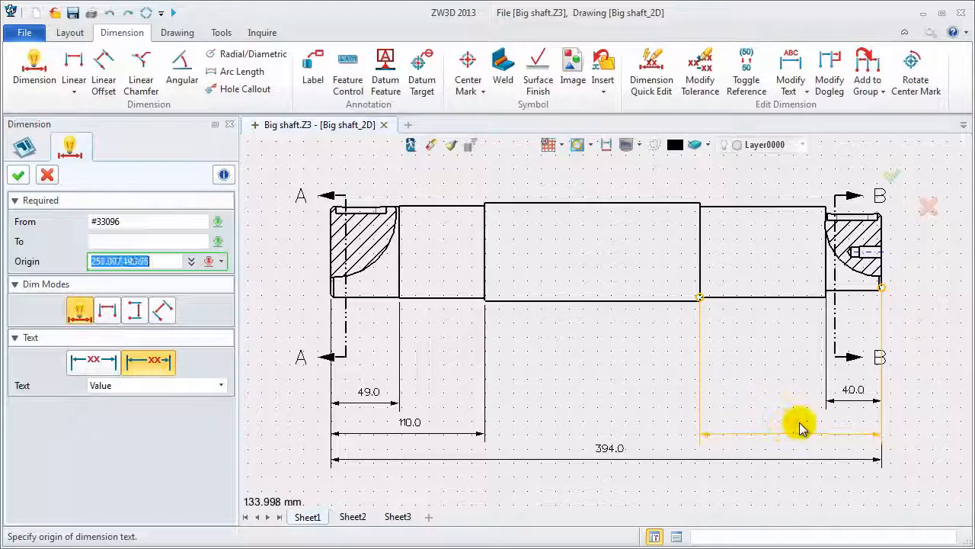
{"action": "left_click", "coordinate": [794, 428]}
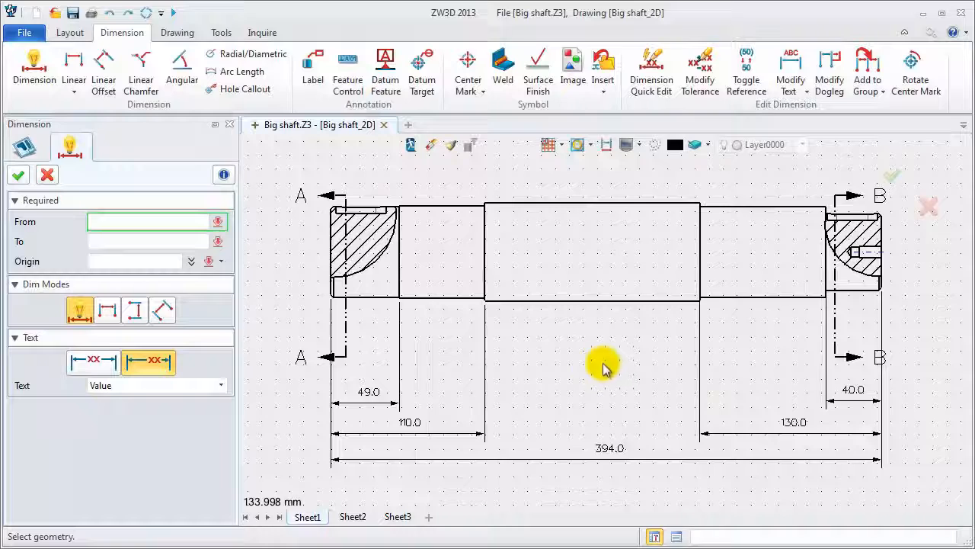
Dimension the length of the keyway at the A-A end of the shaft, placing it above the view.
{"action": "scroll", "coordinate": [351, 181], "scroll_direction": "up", "scroll_amount": 3}
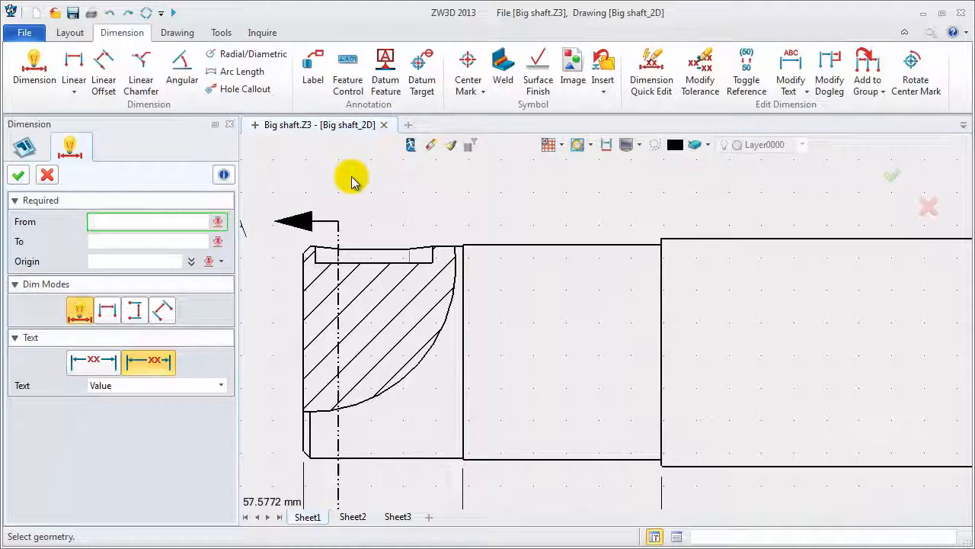
{"action": "middle_click_drag", "start_coordinate": [345, 178], "coordinate": [342, 244]}
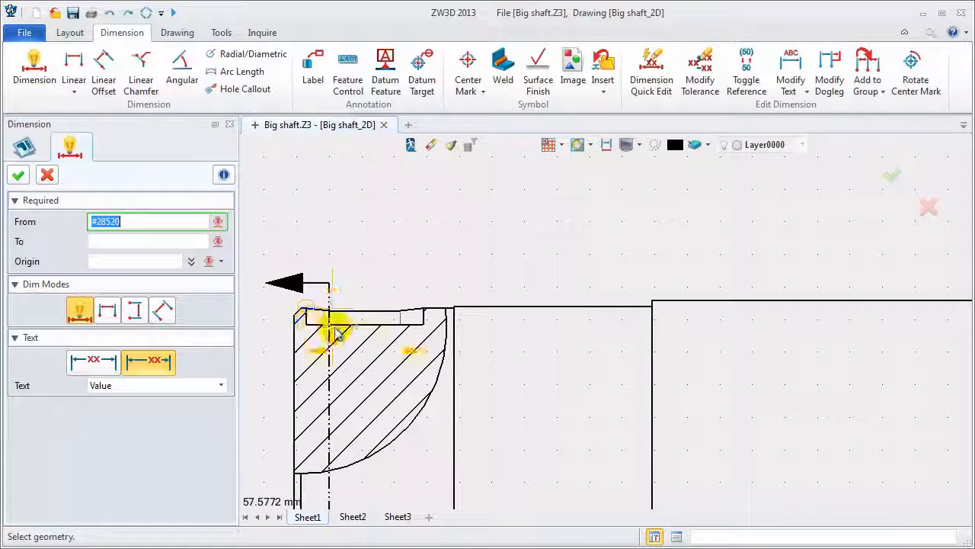
{"action": "left_click", "coordinate": [355, 326]}
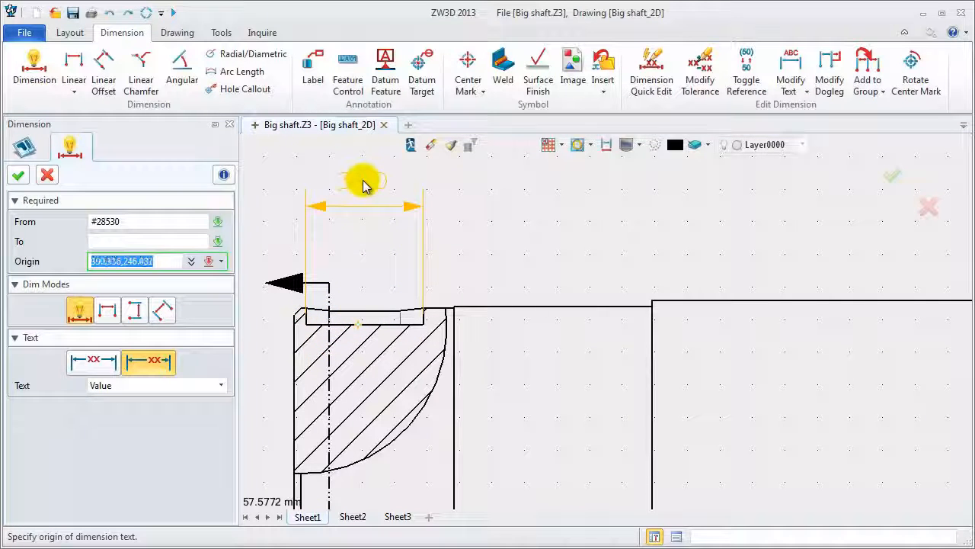
{"action": "left_click", "coordinate": [366, 186]}
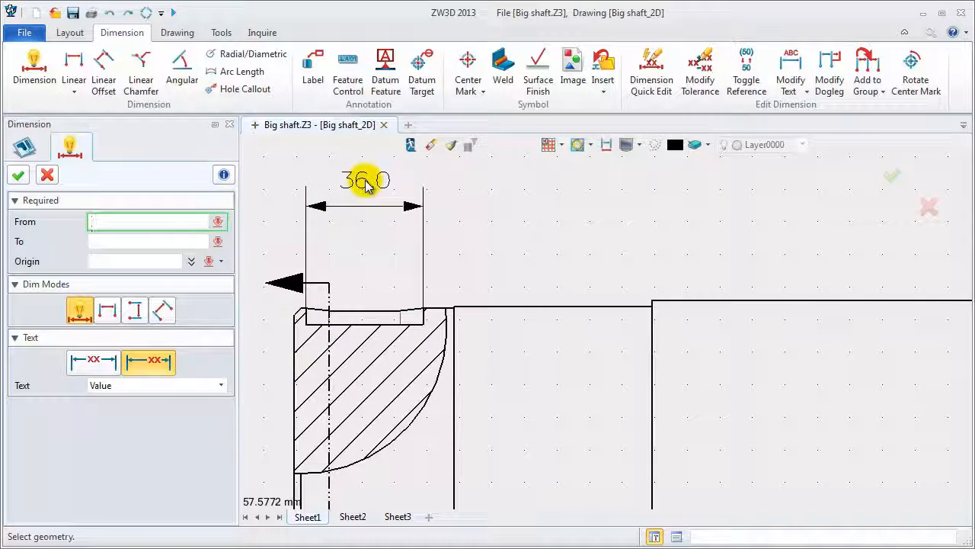
Add a horizontal dimension from the inner end of the A-A keyway to the adjacent shaft shoulder, above the view.
{"action": "left_click", "coordinate": [423, 322]}
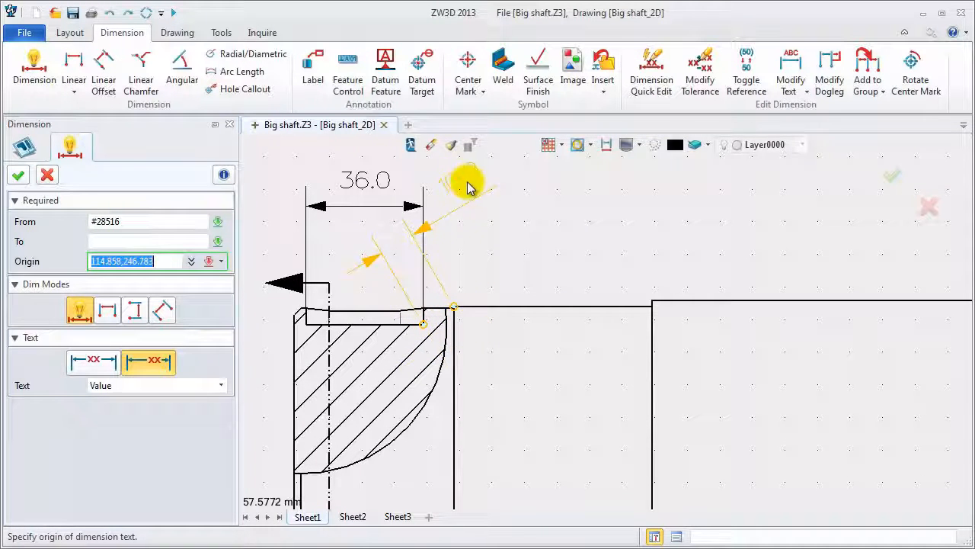
{"action": "left_click", "coordinate": [107, 310]}
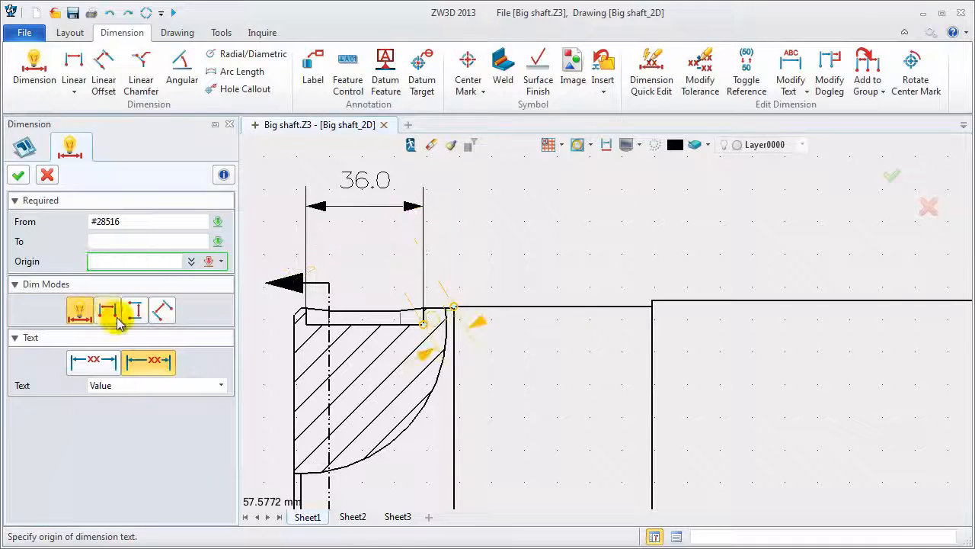
{"action": "left_click", "coordinate": [488, 182]}
Dimension the length of the keyway at the B-B end of the shaft, placing it above the section arrow.
{"action": "scroll", "coordinate": [312, 212], "scroll_direction": "down", "scroll_amount": 3}
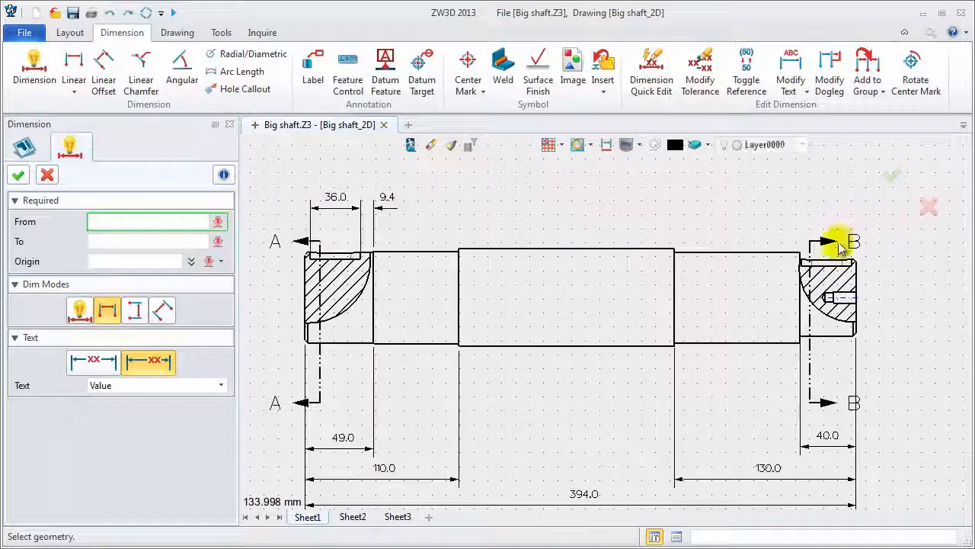
{"action": "scroll", "coordinate": [892, 203], "scroll_direction": "up", "scroll_amount": 3}
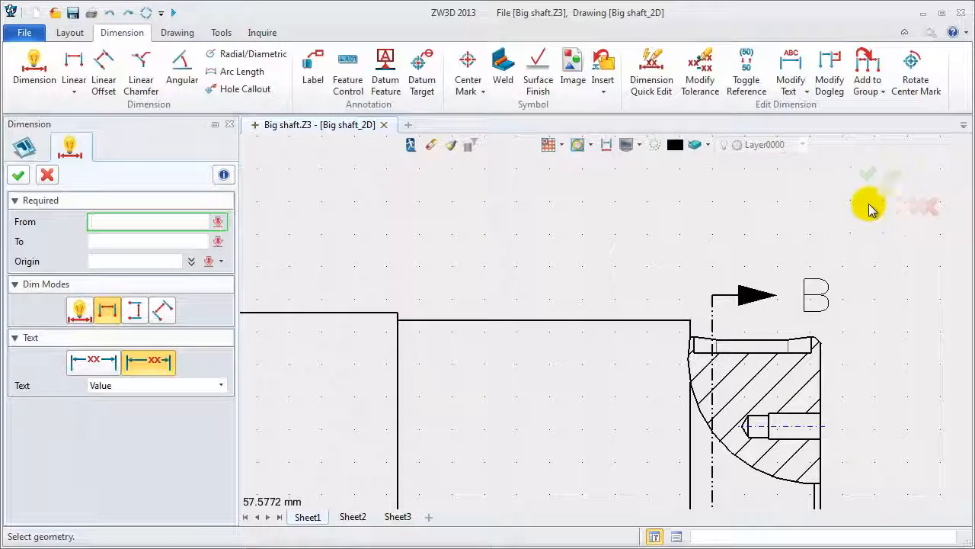
{"action": "left_click", "coordinate": [779, 349]}
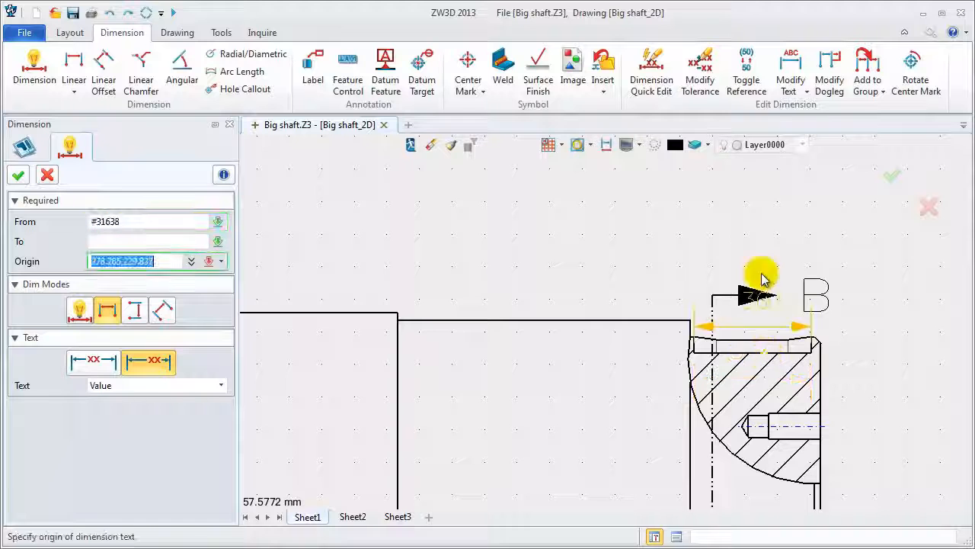
{"action": "left_click", "coordinate": [758, 194]}
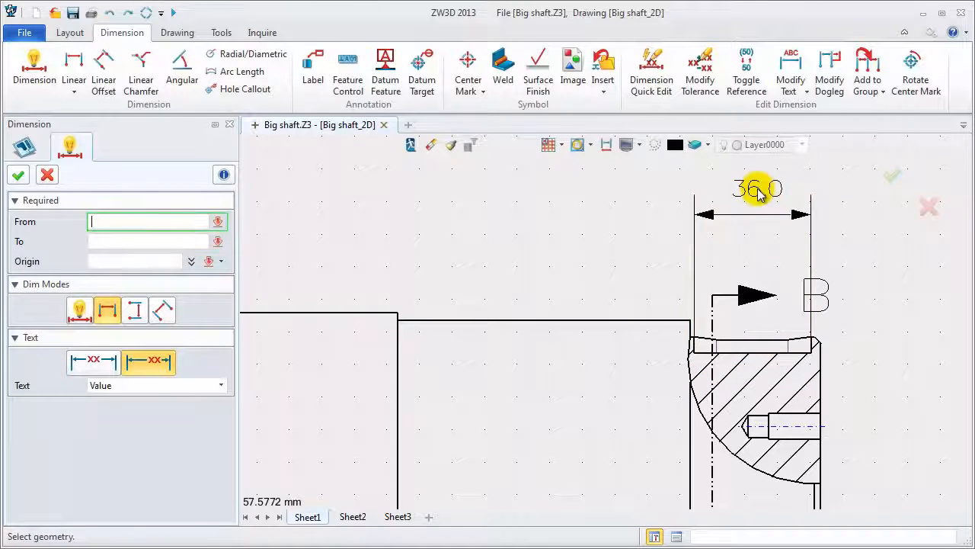
Add a horizontal dimension from the inner end of the B-B keyway to the adjacent shaft shoulder, above the view.
{"action": "left_click", "coordinate": [707, 322]}
{"action": "scroll", "coordinate": [697, 352], "scroll_direction": "up", "scroll_amount": 2}
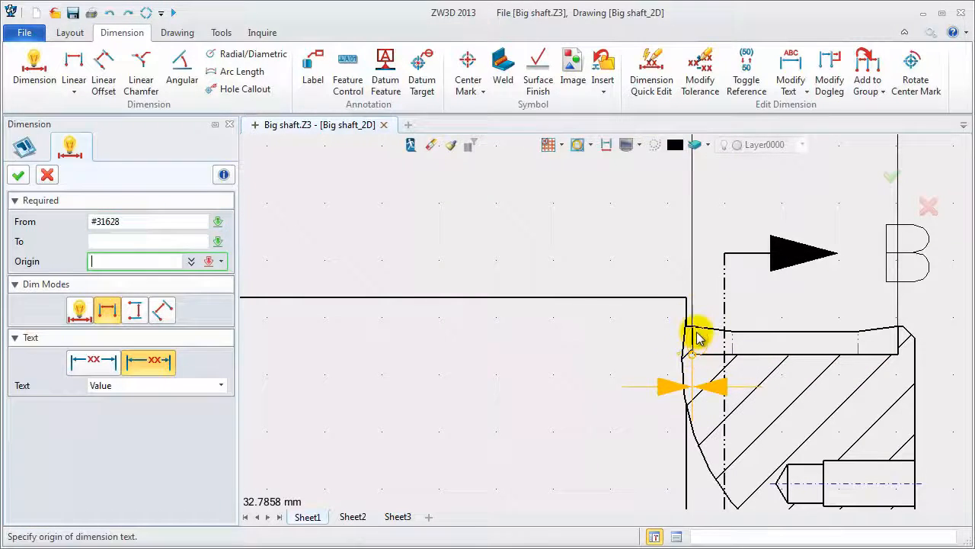
{"action": "scroll", "coordinate": [688, 304], "scroll_direction": "down", "scroll_amount": 2}
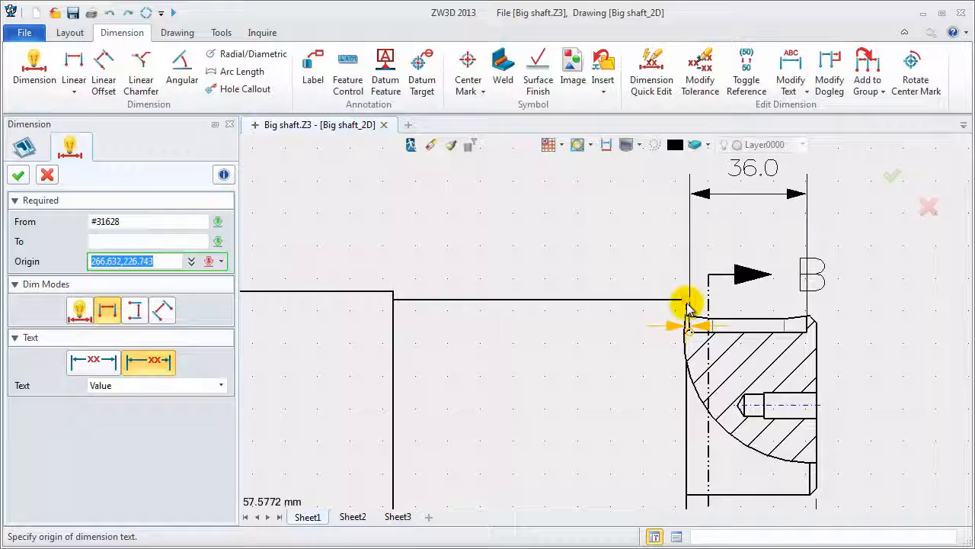
{"action": "left_click", "coordinate": [637, 174]}
{"action": "scroll", "coordinate": [581, 224], "scroll_direction": "down", "scroll_amount": 2}
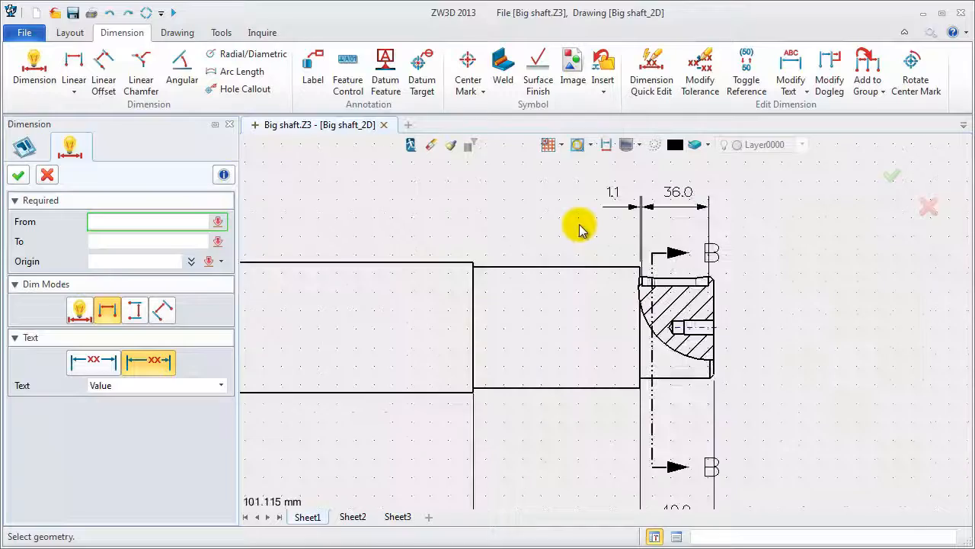
{"action": "mouse_move", "coordinate": [338, 220]}
{"action": "middle_mouse_down"}
{"action": "mouse_move", "coordinate": [587, 215]}
{"action": "mouse_move", "coordinate": [541, 213]}
{"action": "middle_mouse_up"}
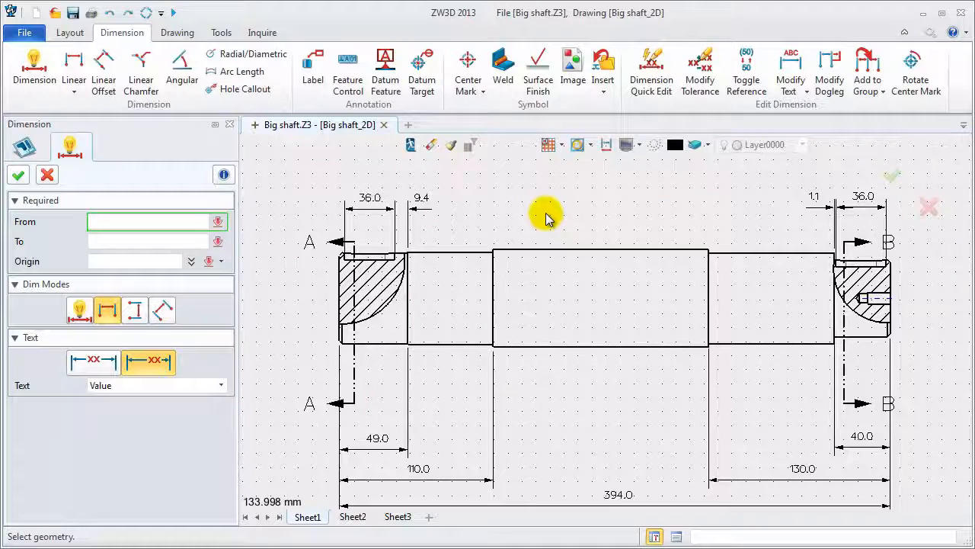
{"action": "left_click", "coordinate": [46, 174]}
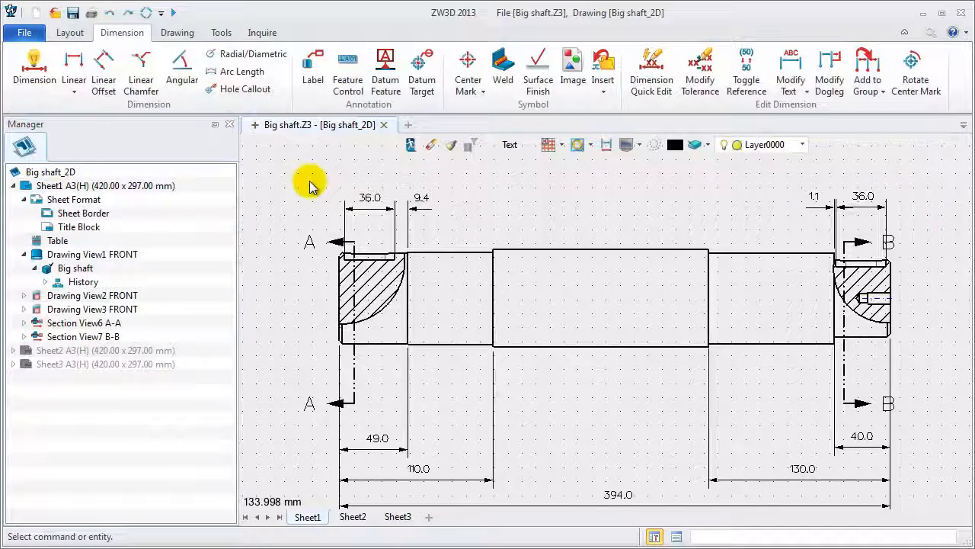
Place a vertical linear dimension across the shaft's A-A end section, outside the end of the view.
{"action": "left_click", "coordinate": [74, 69]}
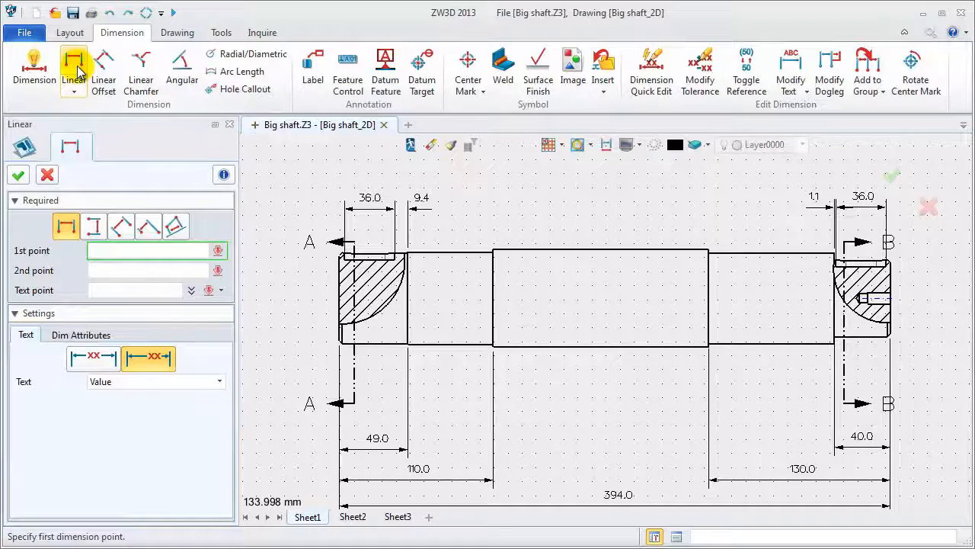
{"action": "left_click", "coordinate": [344, 256]}
{"action": "left_click", "coordinate": [339, 339]}
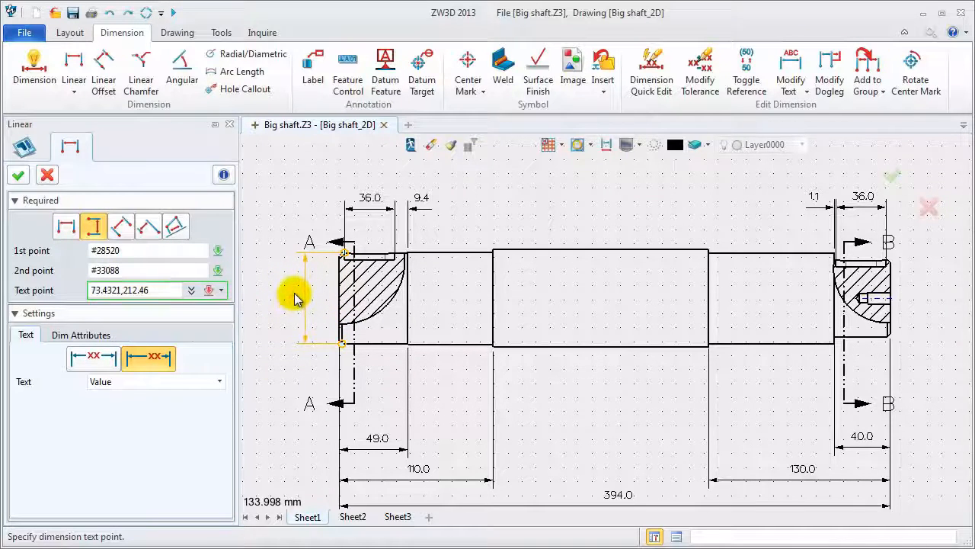
{"action": "left_click", "coordinate": [293, 293]}
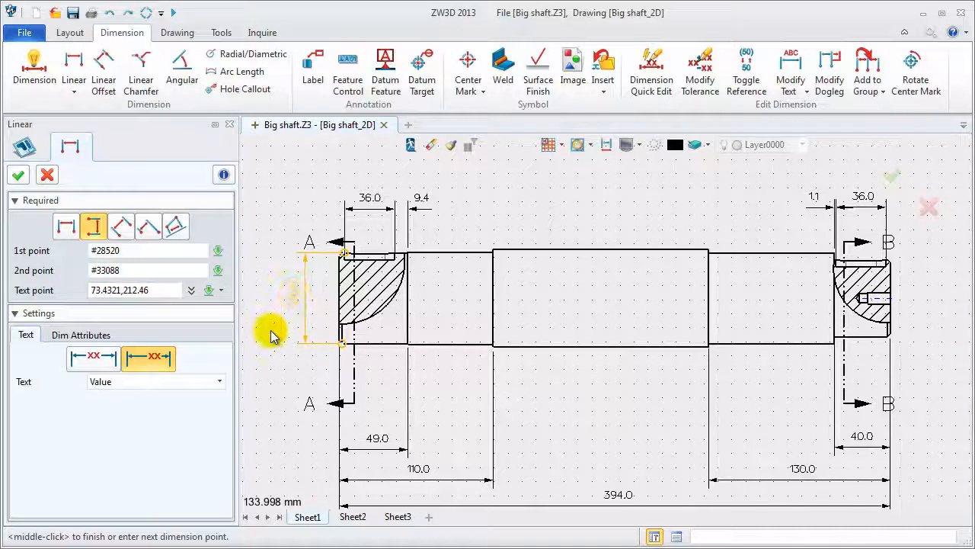
Prefix the A-A end's vertical dimension with a diameter symbol as appended text and finish the dimension.
{"action": "left_click", "coordinate": [77, 335]}
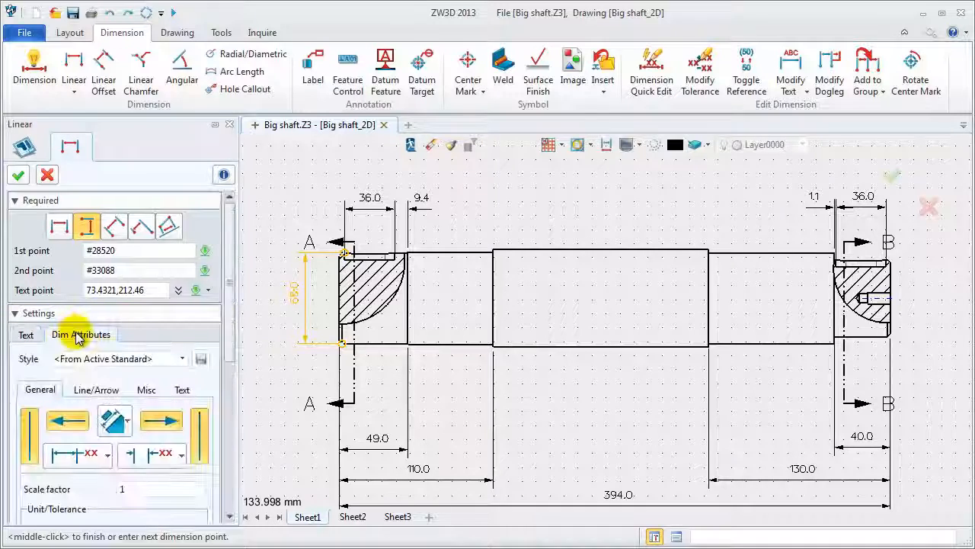
{"action": "left_click", "coordinate": [181, 390]}
{"action": "scroll", "coordinate": [231, 381], "scroll_direction": "down", "scroll_amount": 5}
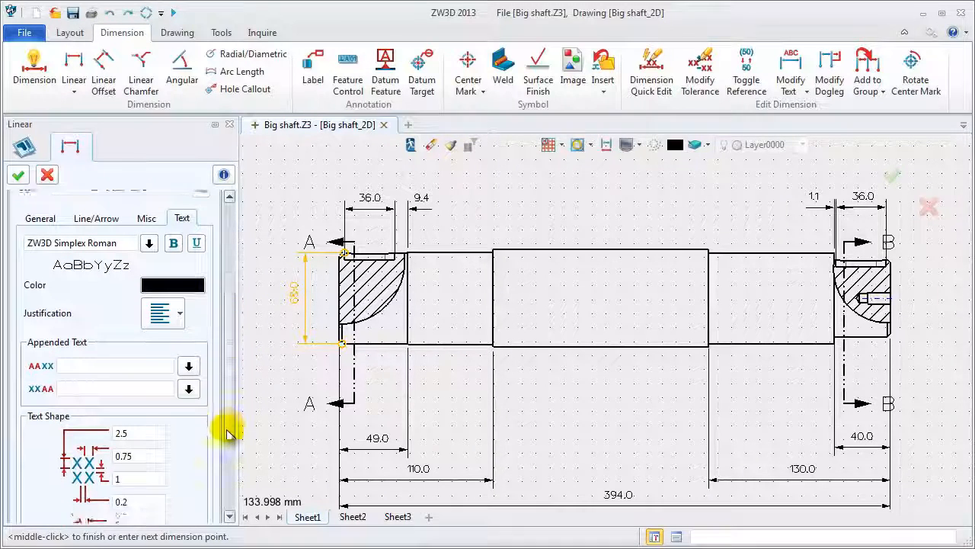
{"action": "left_click", "coordinate": [117, 358]}
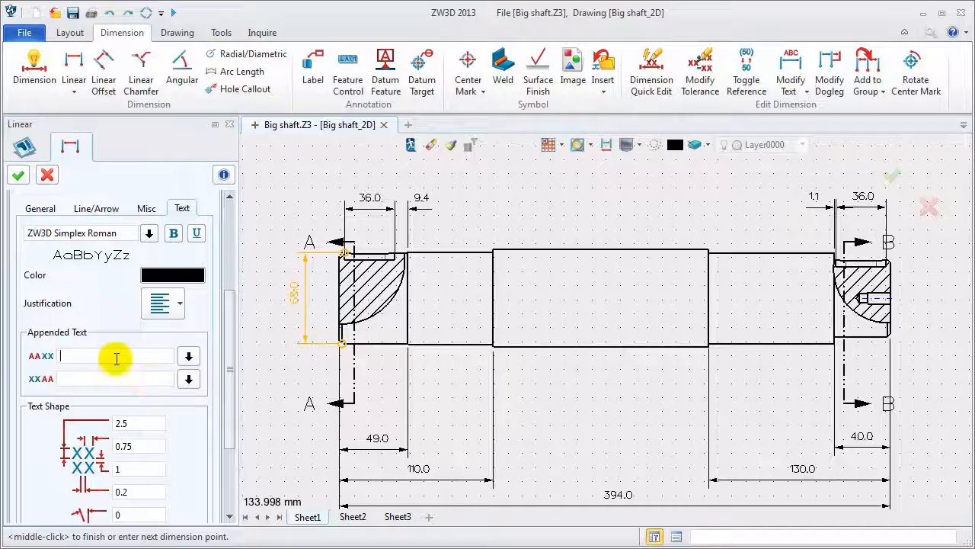
{"action": "left_click", "coordinate": [189, 358]}
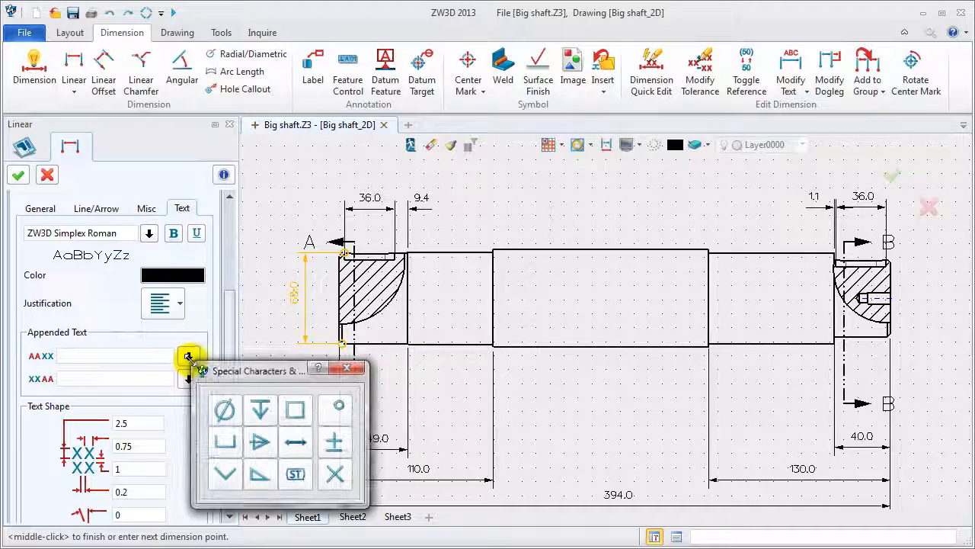
{"action": "left_click", "coordinate": [346, 368]}
{"action": "left_click", "coordinate": [19, 176]}
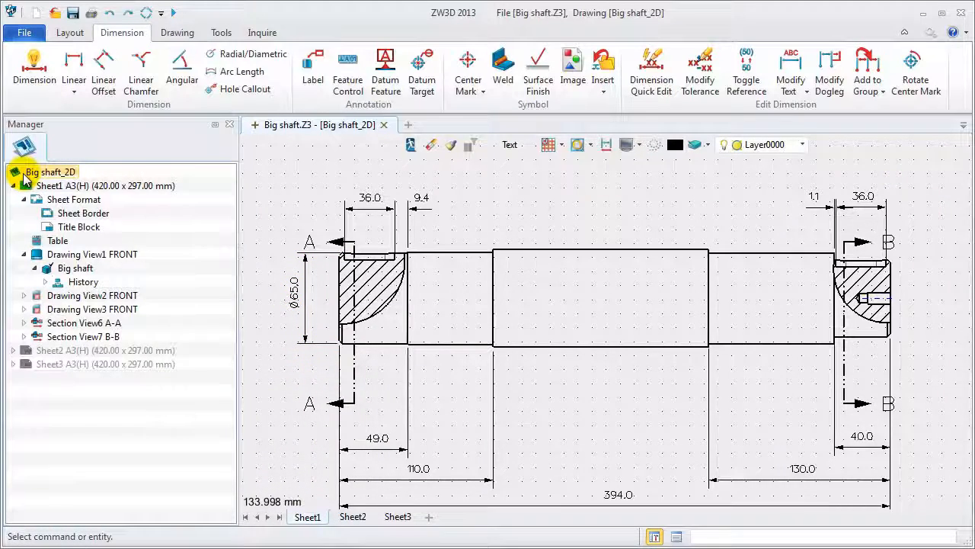
Add a vertical linear dimension across the shaft section between the A-A end and the thick middle section, placed inside the outline.
{"action": "left_click", "coordinate": [73, 67]}
{"action": "left_click", "coordinate": [449, 257]}
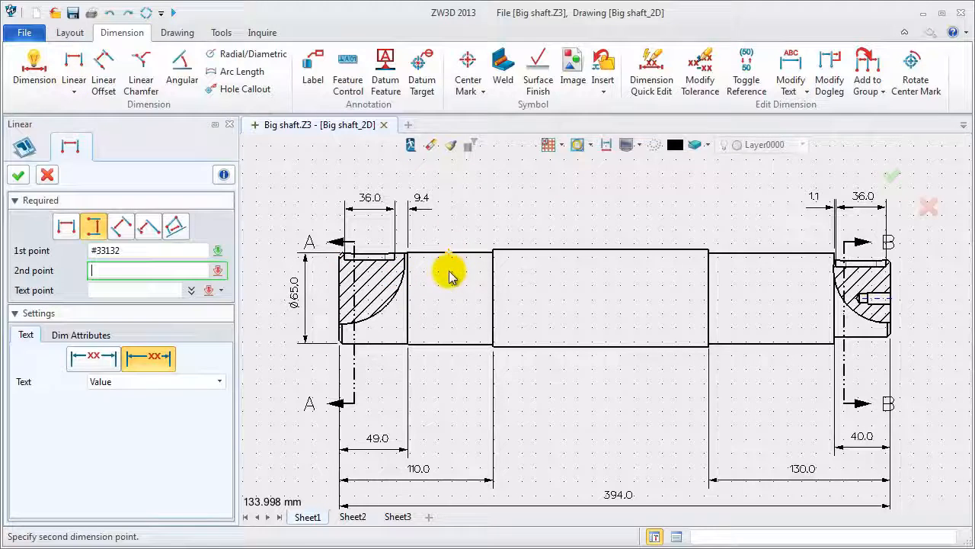
{"action": "left_click", "coordinate": [451, 347]}
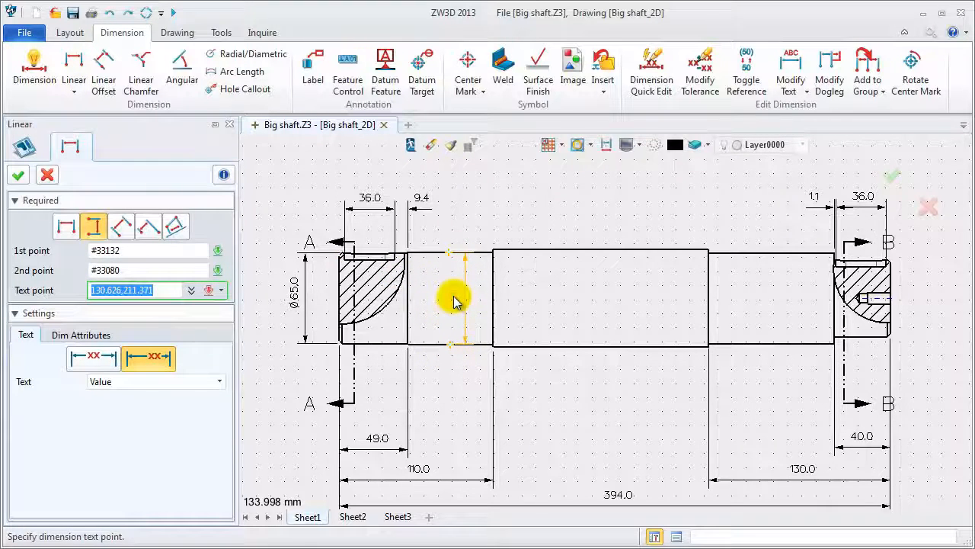
{"action": "left_click", "coordinate": [453, 302]}
{"action": "middle_click", "coordinate": [453, 303]}
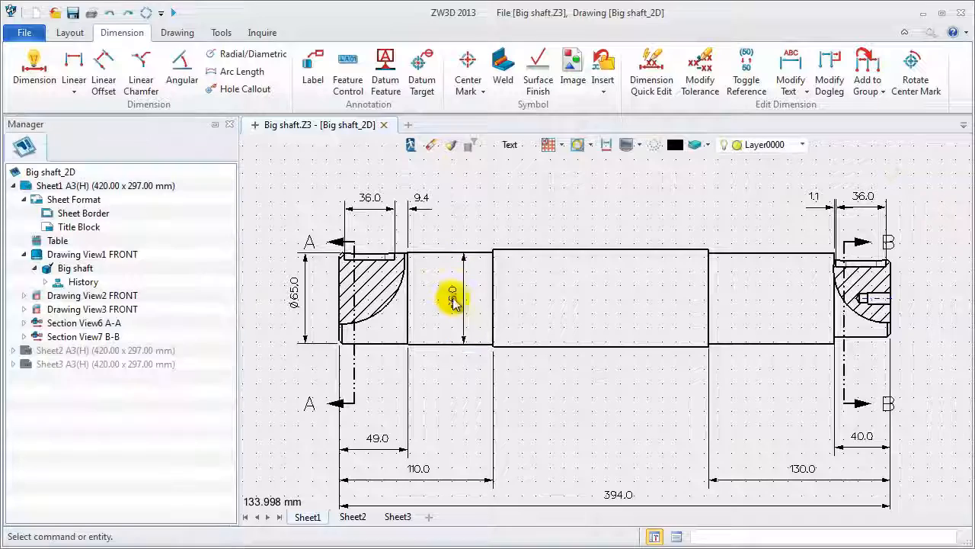
Show the DimTool toolbar and add a diameter symbol to the vertical dimension of the section beside the A-A end.
{"action": "right_click", "coordinate": [960, 93]}
{"action": "mouse_move", "coordinate": [948, 148]}
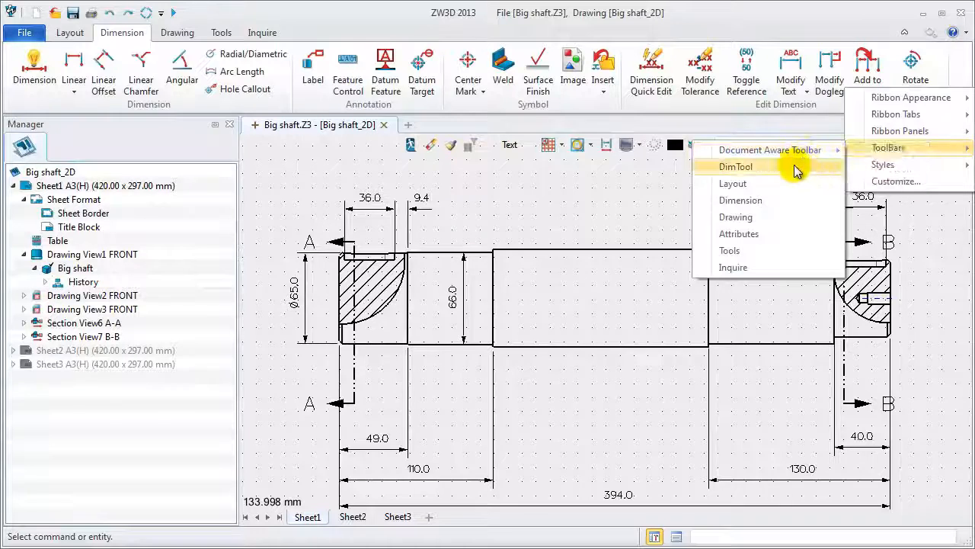
{"action": "left_click", "coordinate": [795, 168]}
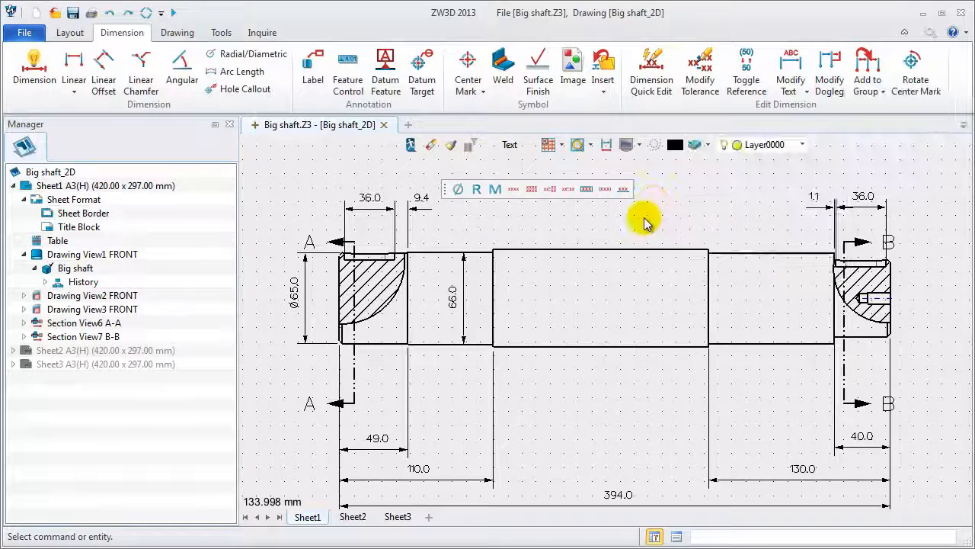
{"action": "left_click", "coordinate": [457, 190]}
{"action": "left_click", "coordinate": [465, 299]}
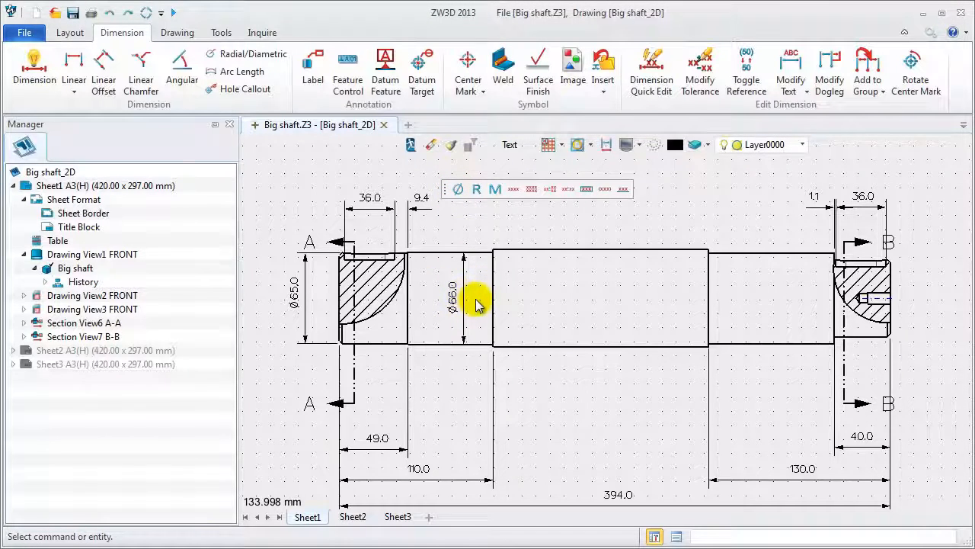
Add a vertical linear dimension across the thick middle section of the shaft, placed inside the outline.
{"action": "left_click", "coordinate": [74, 65]}
{"action": "left_click", "coordinate": [629, 250]}
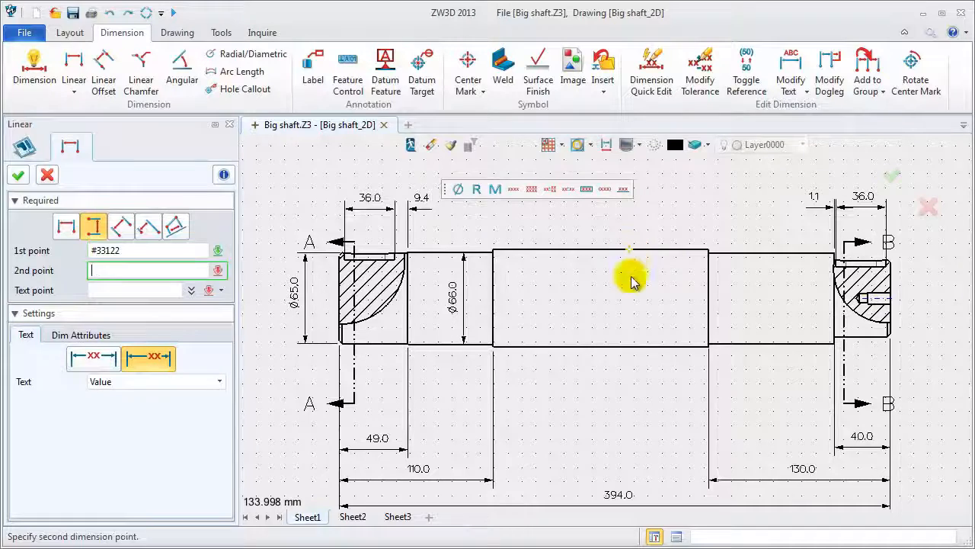
{"action": "left_click", "coordinate": [629, 347]}
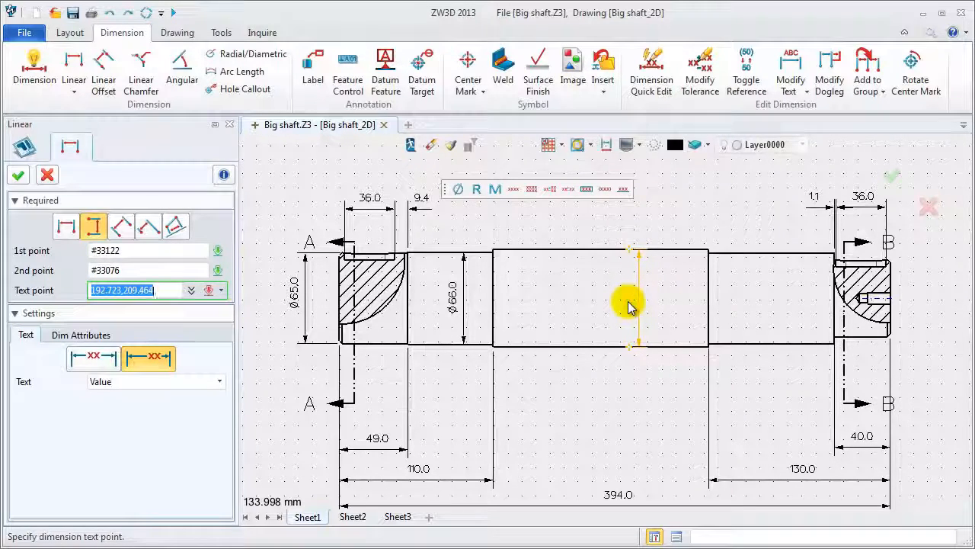
{"action": "left_click", "coordinate": [629, 305]}
{"action": "middle_click", "coordinate": [602, 293]}
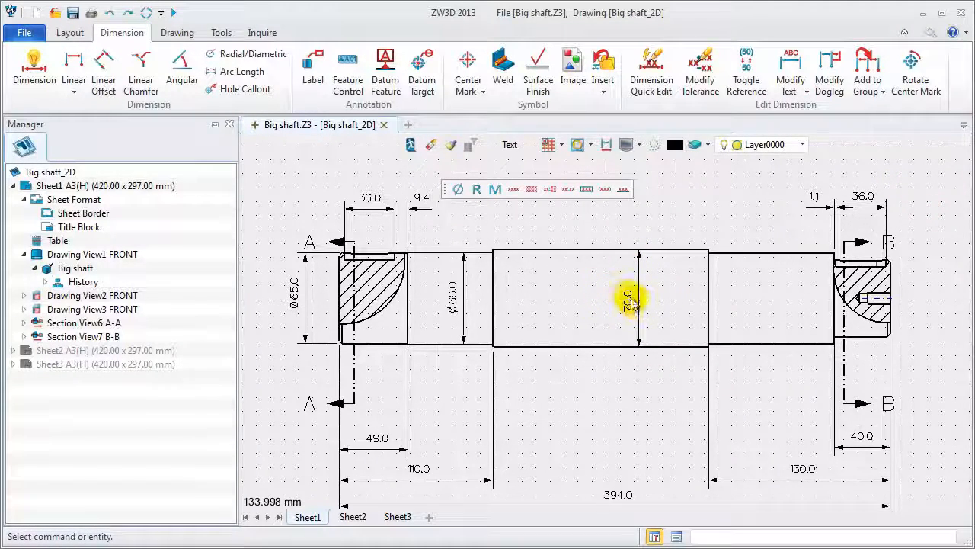
Add a diameter symbol to the thick middle section's vertical dimension and repeat the symbol command on it.
{"action": "left_click", "coordinate": [458, 189]}
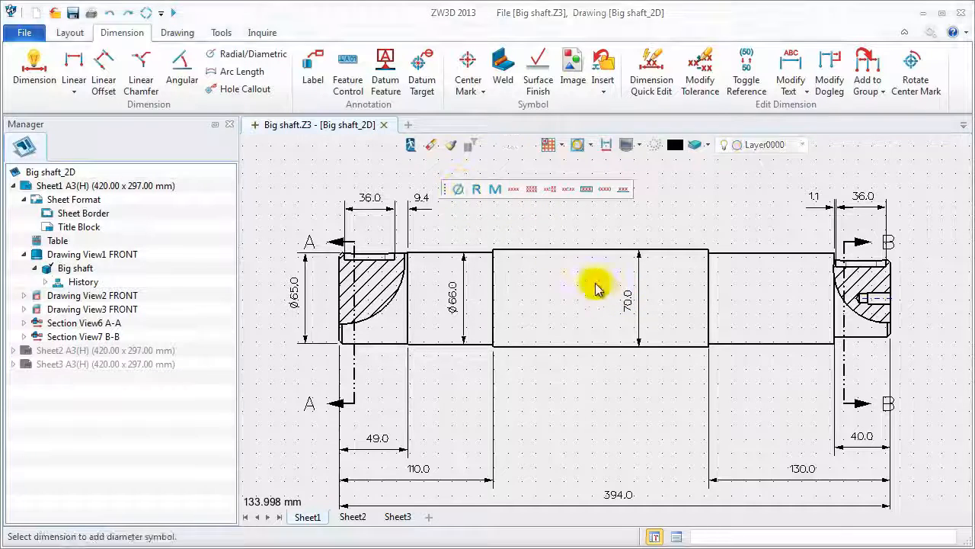
{"action": "left_click", "coordinate": [632, 306]}
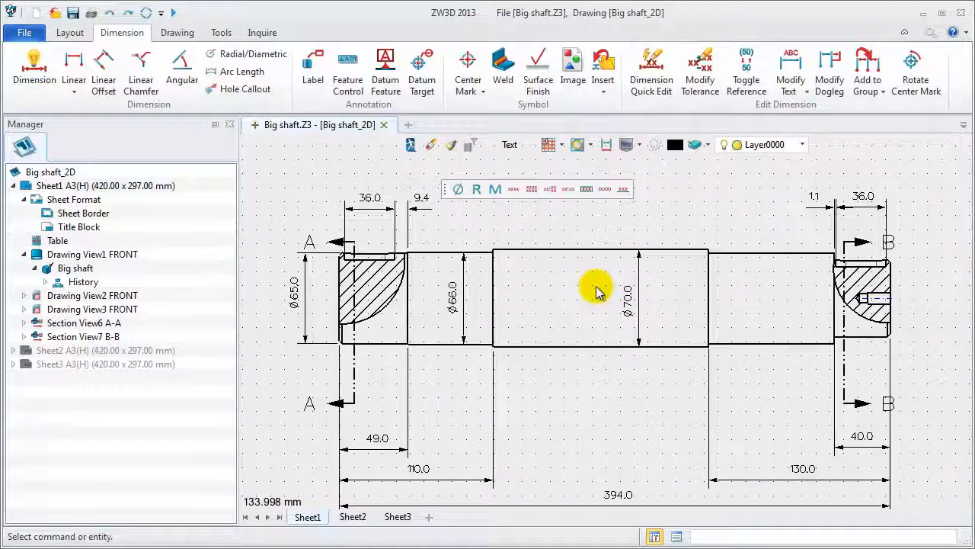
{"action": "middle_click", "coordinate": [597, 292]}
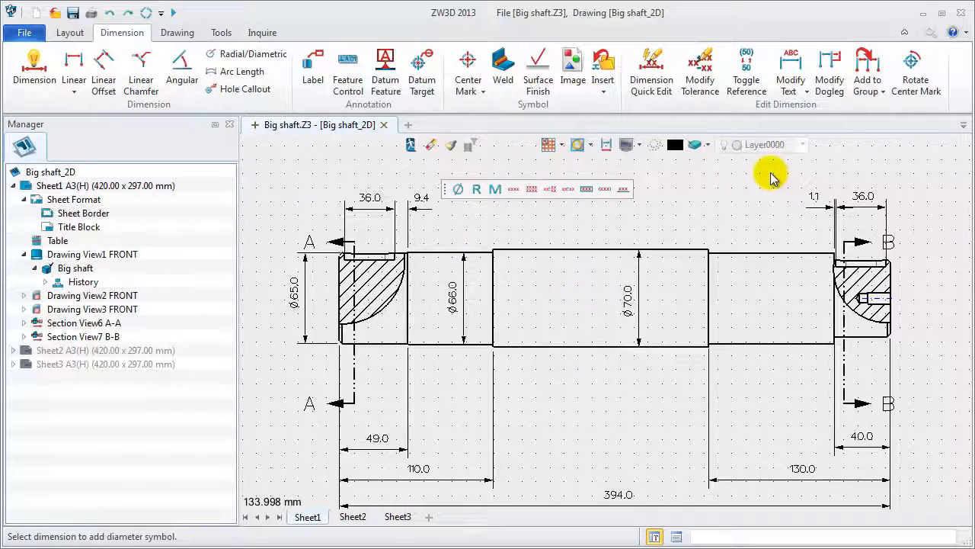
{"action": "middle_click", "coordinate": [699, 186]}
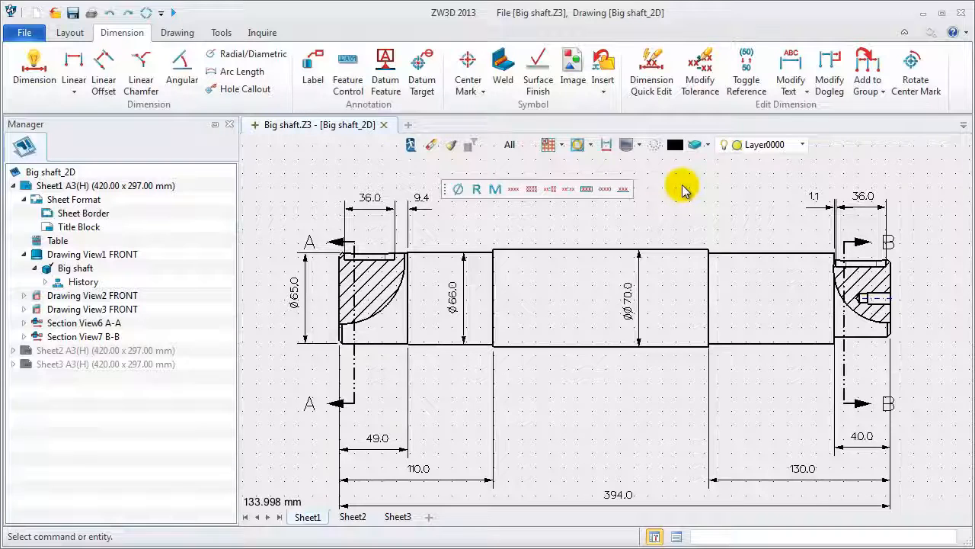
Dimension the shaft section between the thick middle and the B-B end vertically inside the outline, and add a diameter symbol to it.
{"action": "left_click", "coordinate": [73, 67]}
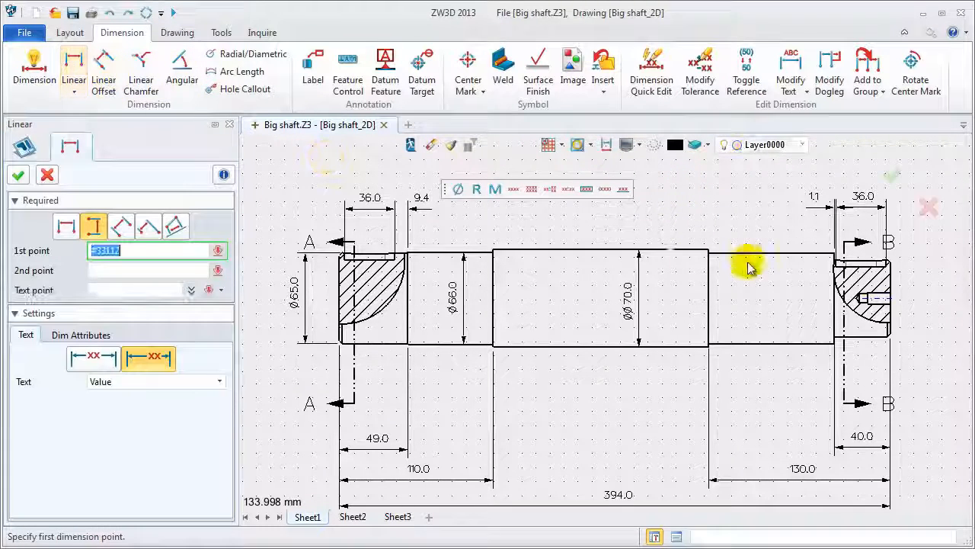
{"action": "left_click", "coordinate": [750, 257]}
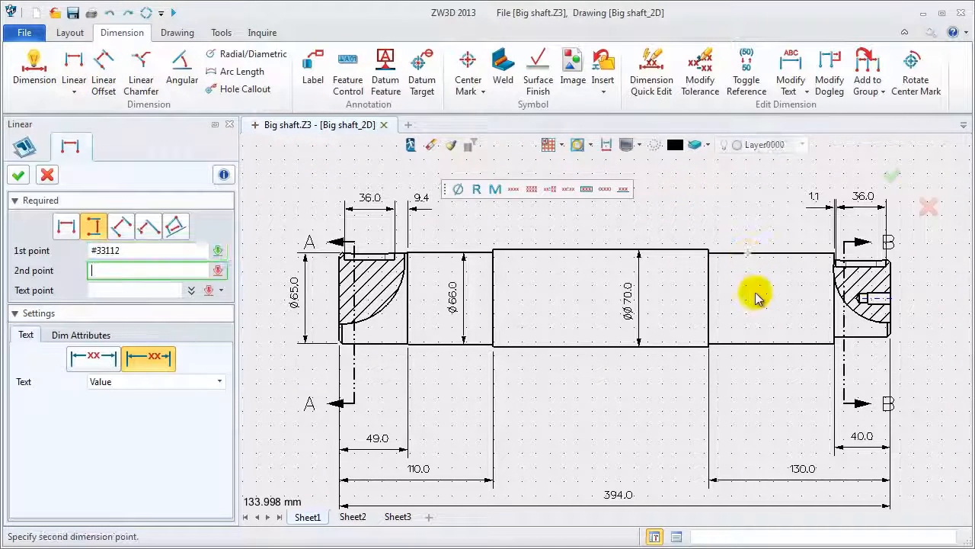
{"action": "left_click", "coordinate": [755, 341]}
{"action": "left_click", "coordinate": [760, 298]}
{"action": "middle_click", "coordinate": [729, 299]}
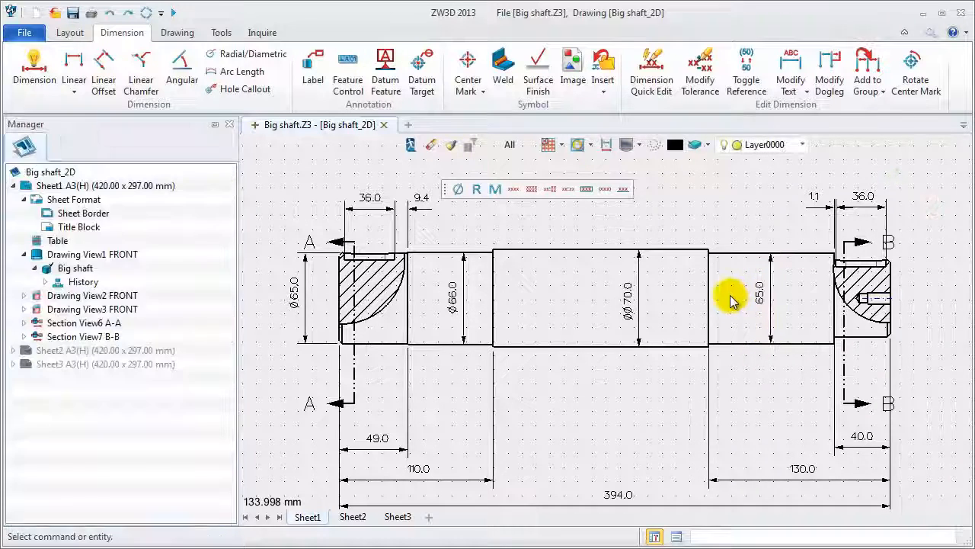
{"action": "left_click", "coordinate": [458, 189]}
{"action": "left_click", "coordinate": [770, 297]}
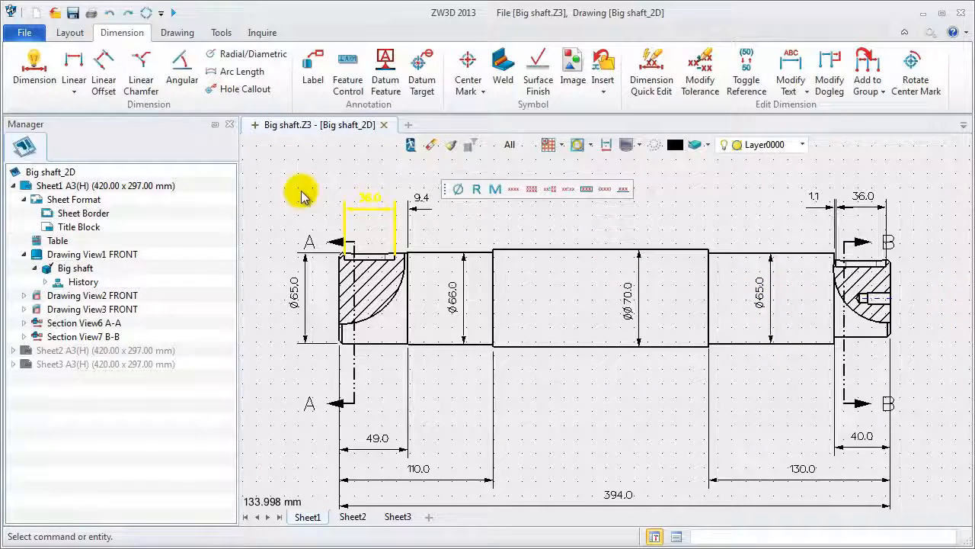
Dimension the shaft's B-B end section vertically outside the end of the view, and add a diameter symbol to it.
{"action": "left_click", "coordinate": [74, 64]}
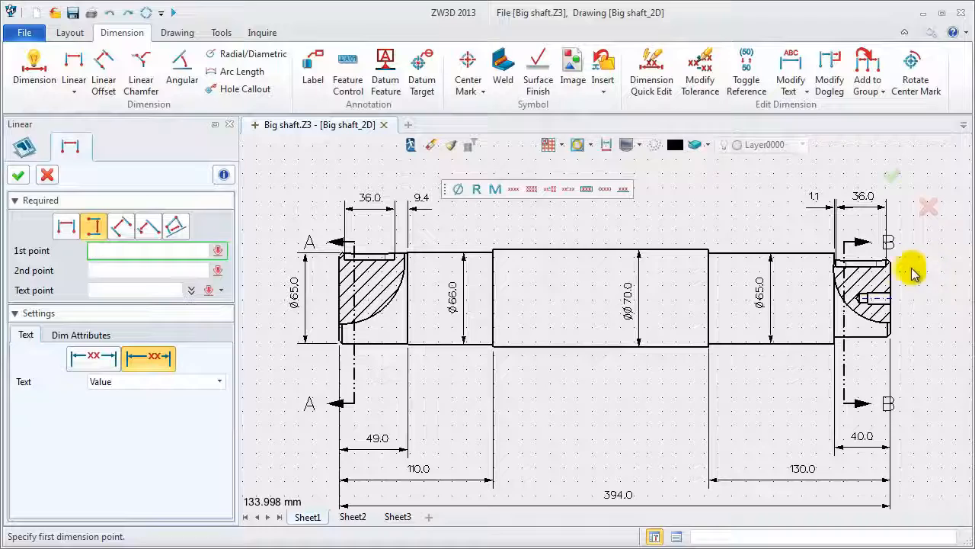
{"action": "left_click", "coordinate": [890, 262]}
{"action": "left_click", "coordinate": [890, 261]}
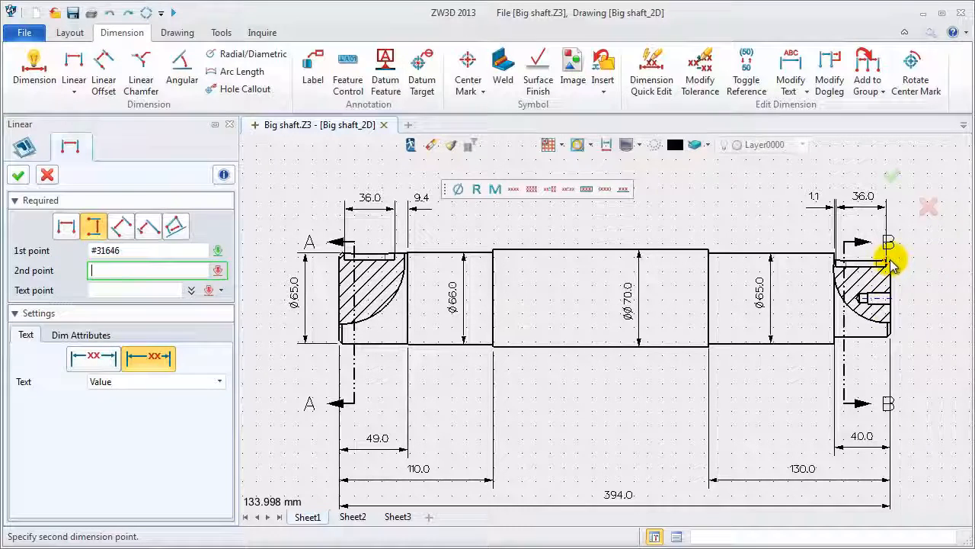
{"action": "left_click", "coordinate": [885, 342]}
{"action": "left_click", "coordinate": [926, 301]}
{"action": "middle_click", "coordinate": [903, 317]}
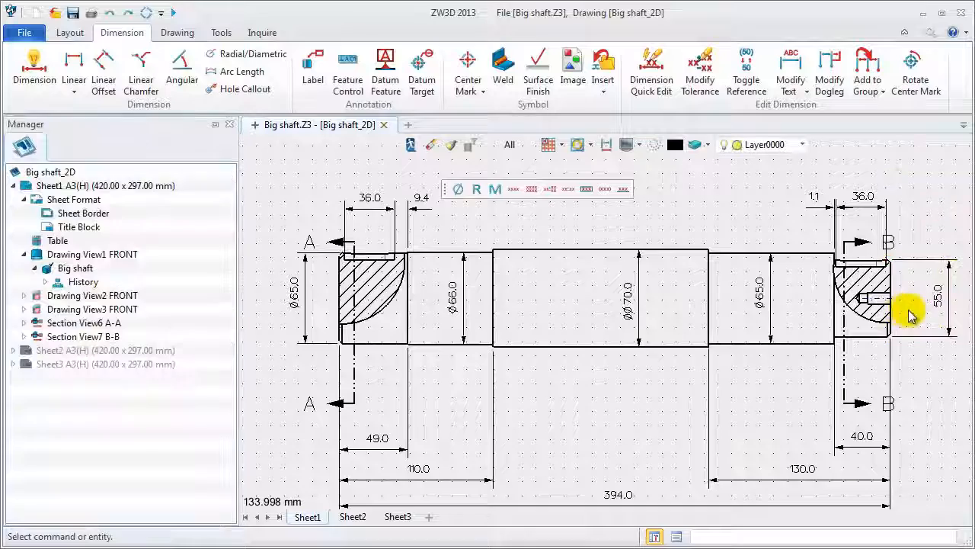
{"action": "left_click", "coordinate": [951, 298]}
{"action": "left_click", "coordinate": [458, 189]}
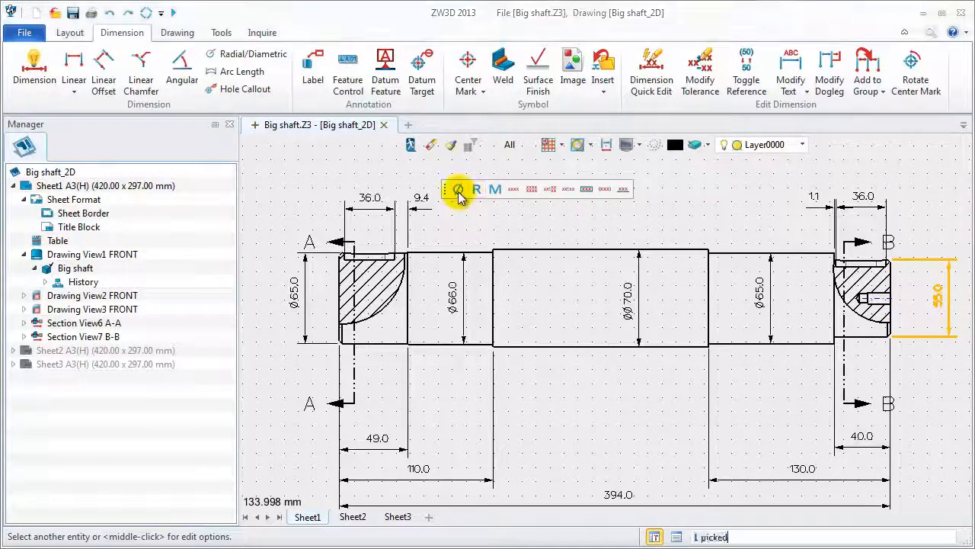
{"action": "scroll", "coordinate": [491, 225], "scroll_direction": "down", "scroll_amount": 1}
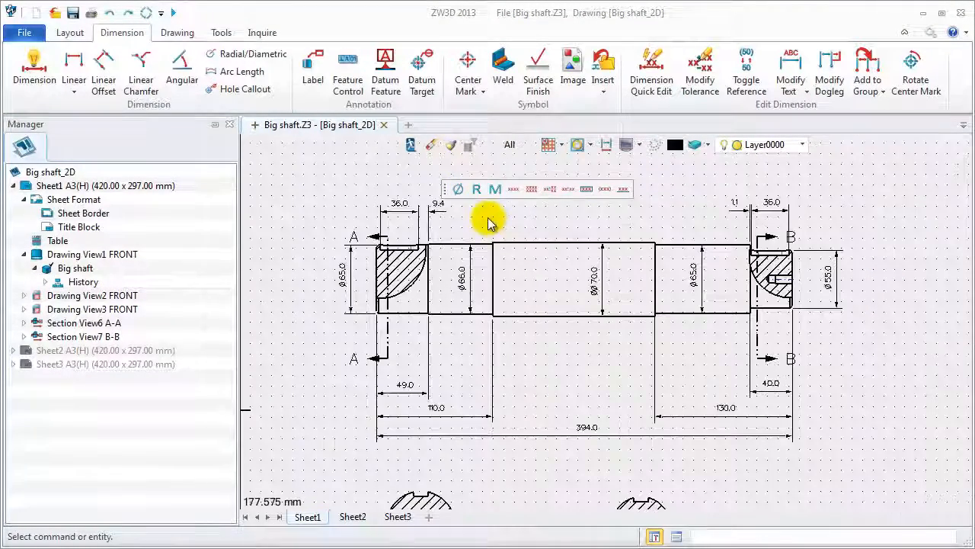
Dimension the width of the keyway in section A-A, placing the dimension above the section.
{"action": "mouse_move", "coordinate": [587, 384]}
{"action": "middle_mouse_down"}
{"action": "mouse_move", "coordinate": [587, 288]}
{"action": "mouse_move", "coordinate": [588, 299]}
{"action": "mouse_move", "coordinate": [557, 293]}
{"action": "middle_mouse_up"}
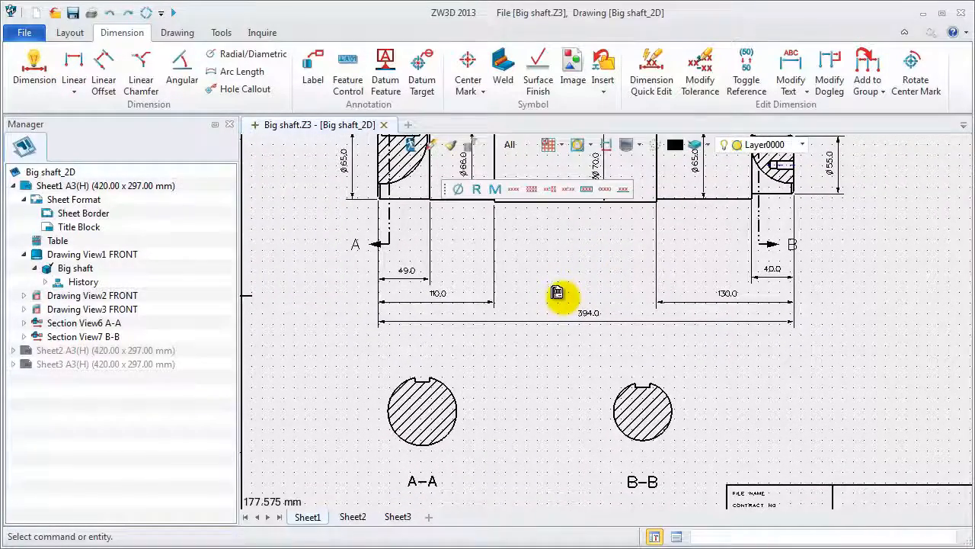
{"action": "left_click", "coordinate": [28, 78]}
{"action": "left_click", "coordinate": [418, 388]}
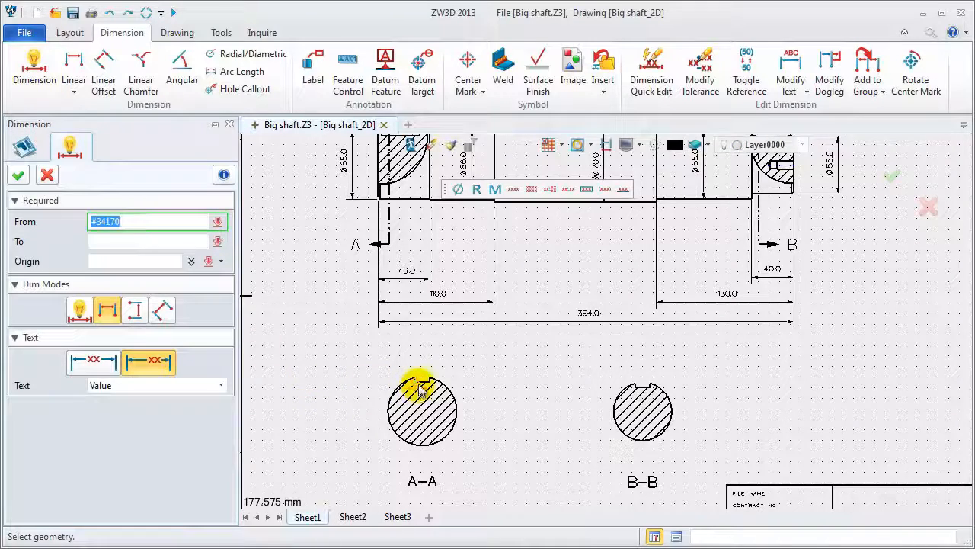
{"action": "left_click", "coordinate": [422, 380]}
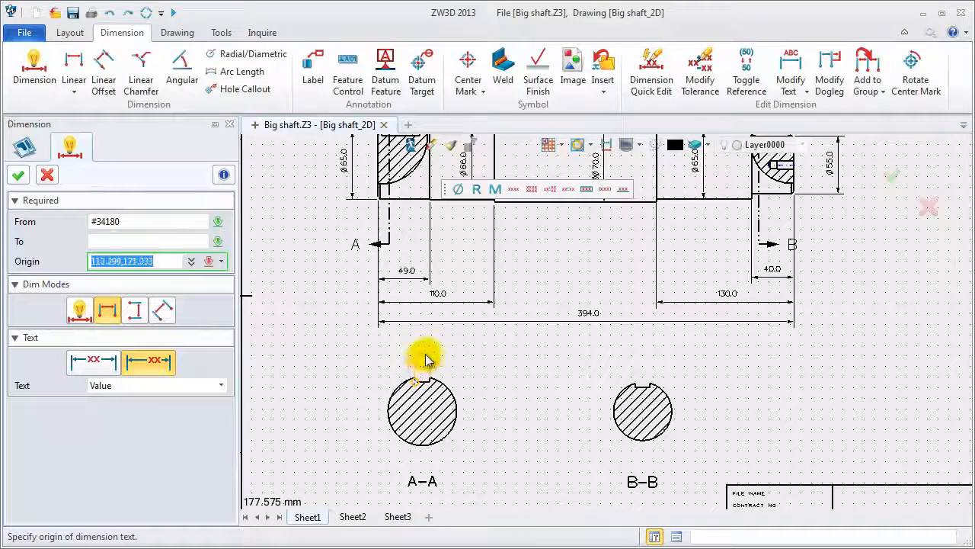
{"action": "left_click", "coordinate": [455, 362]}
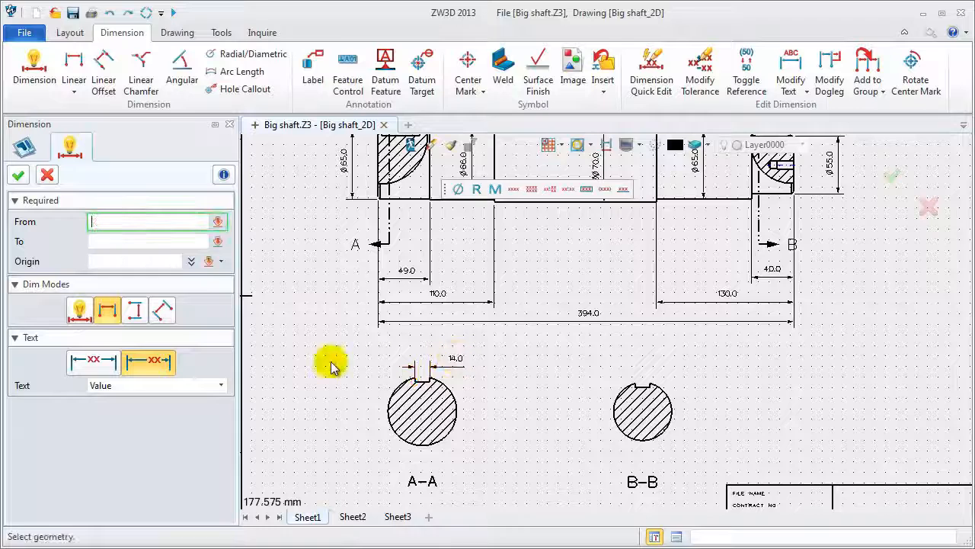
Dimension section A-A vertically from the keyway floor to the lowest point of the circle, placed beside the section's outer left edge.
{"action": "left_click", "coordinate": [423, 446]}
{"action": "left_click", "coordinate": [422, 380]}
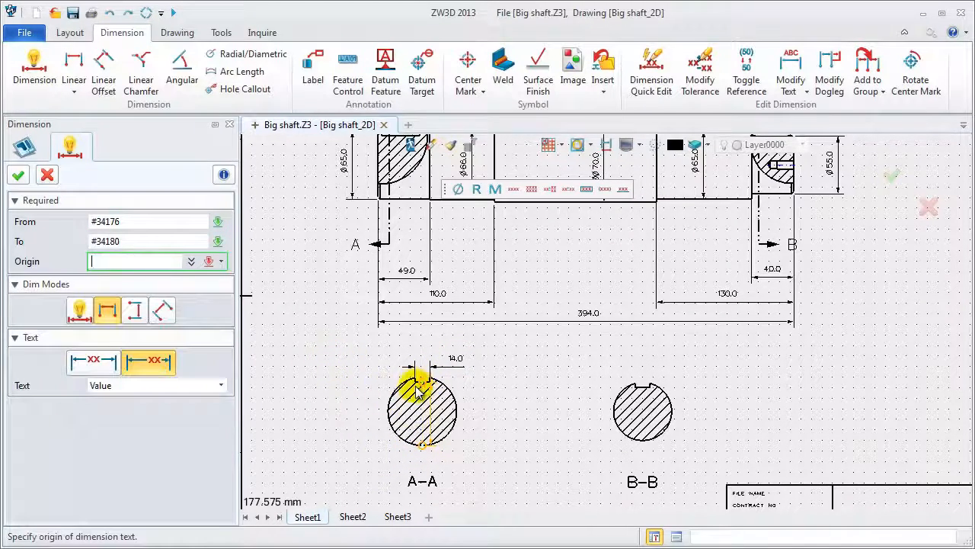
{"action": "scroll", "coordinate": [360, 425], "scroll_direction": "up", "scroll_amount": 2}
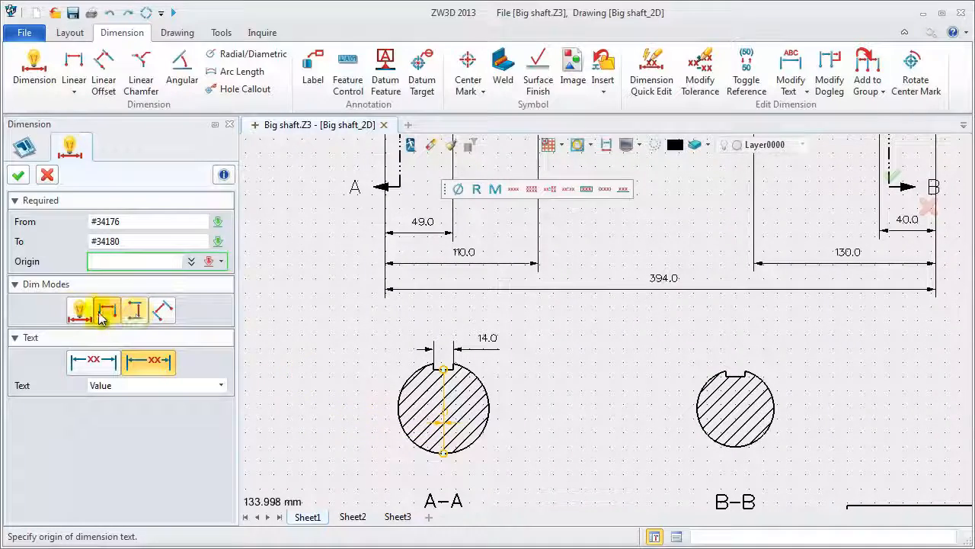
{"action": "left_click", "coordinate": [74, 313]}
{"action": "left_click", "coordinate": [339, 414]}
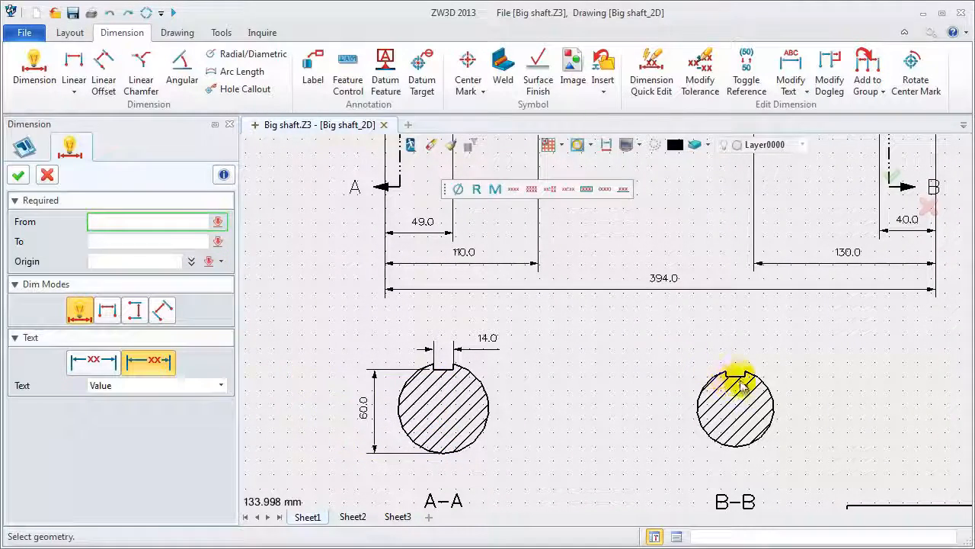
Dimension section B-B's keyway width above the section and its height from the circle's lowest point to the keyway floor on the right.
{"action": "left_click", "coordinate": [739, 379]}
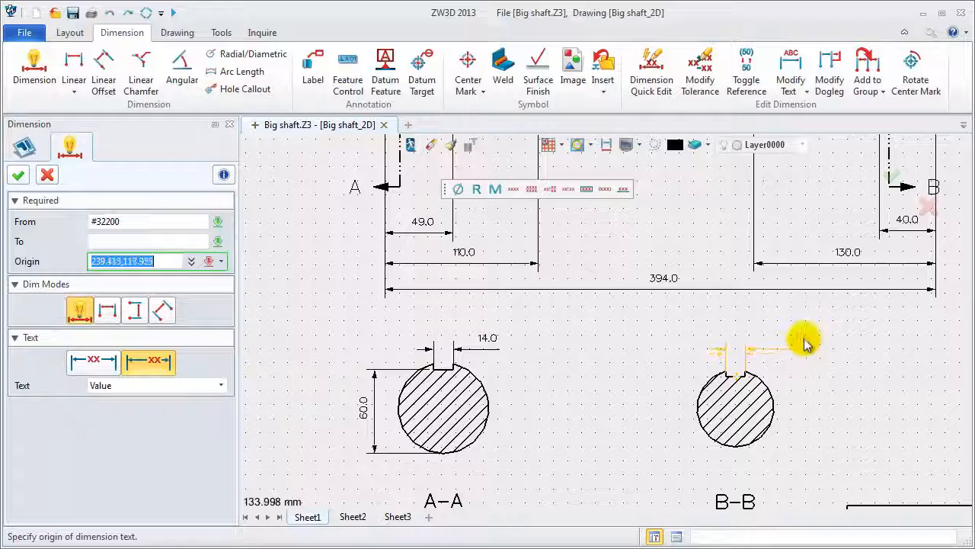
{"action": "left_click", "coordinate": [785, 343]}
{"action": "left_click", "coordinate": [736, 374]}
{"action": "left_click", "coordinate": [739, 454]}
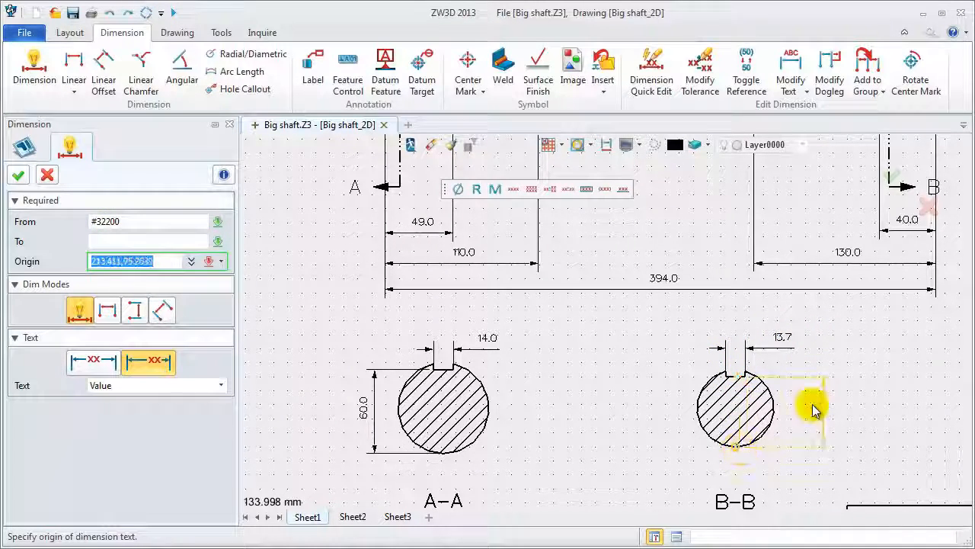
{"action": "left_click", "coordinate": [812, 407]}
{"action": "middle_click", "coordinate": [848, 412]}
{"action": "middle_click_drag", "start_coordinate": [857, 412], "coordinate": [791, 352]}
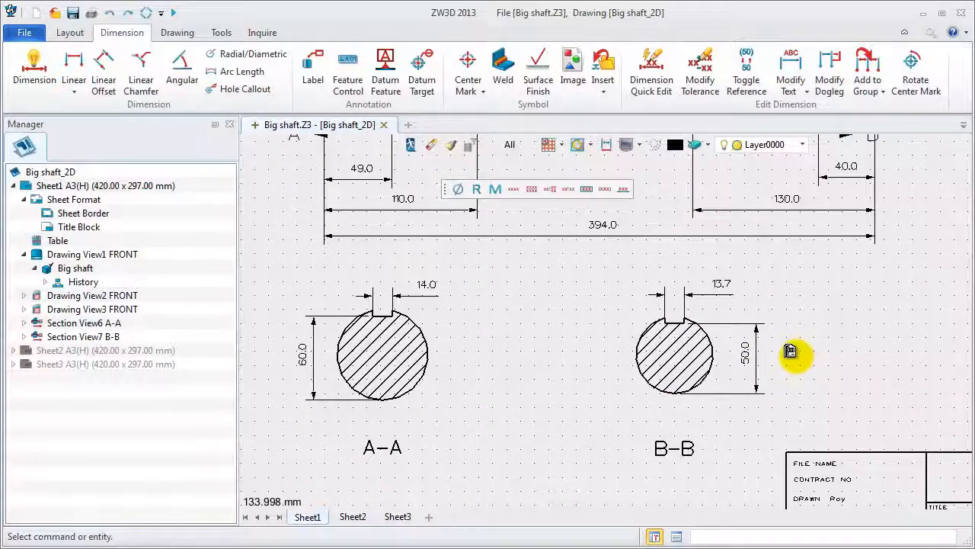
Give section B-B's vertical dimension an unequal tolerance of 0 upper and 0.2 lower, with zero tolerance shown as a plain 0.
{"action": "right_click", "coordinate": [762, 364]}
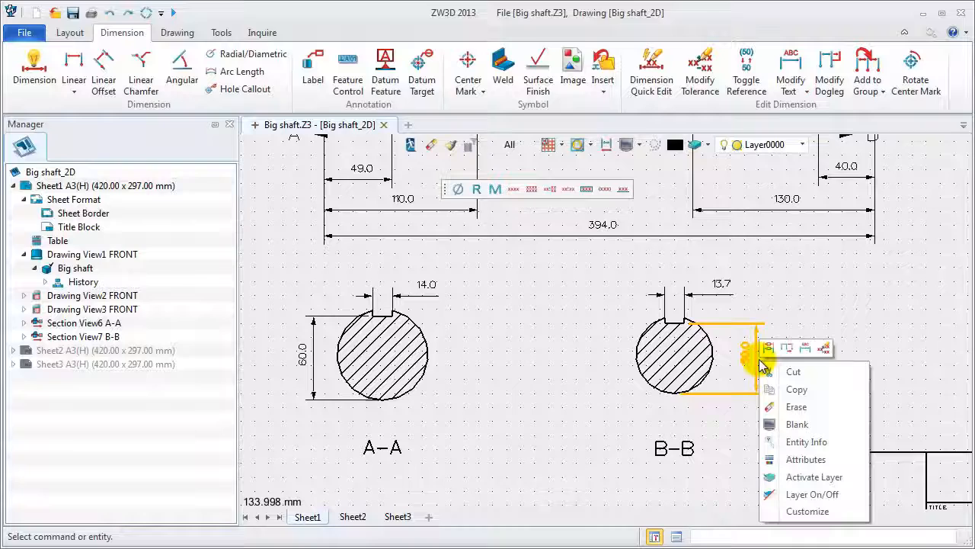
{"action": "left_click", "coordinate": [805, 458]}
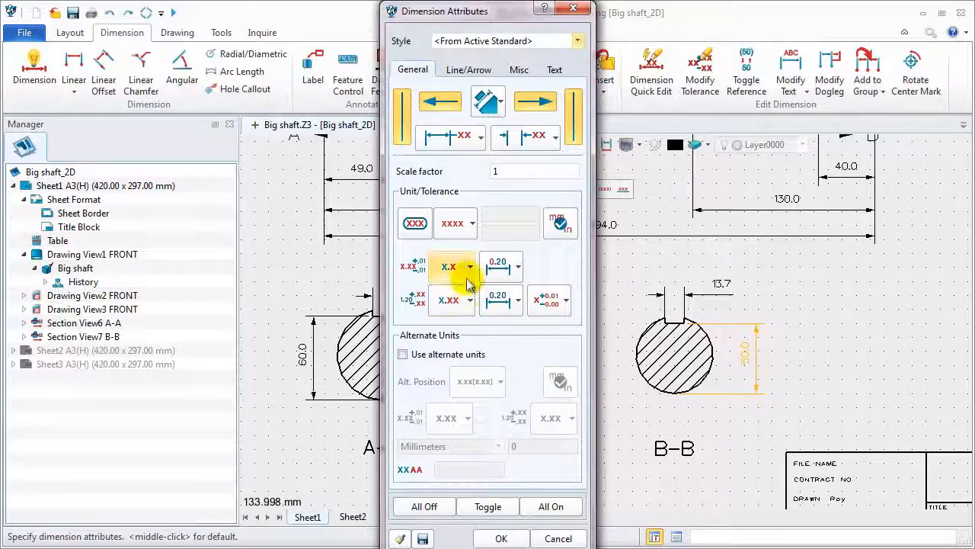
{"action": "left_click", "coordinate": [457, 224]}
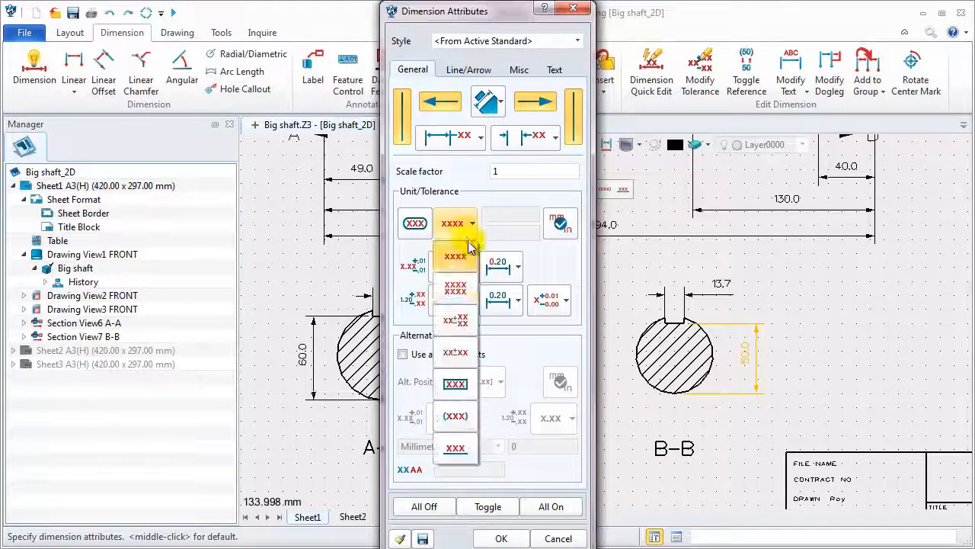
{"action": "left_click", "coordinate": [457, 324]}
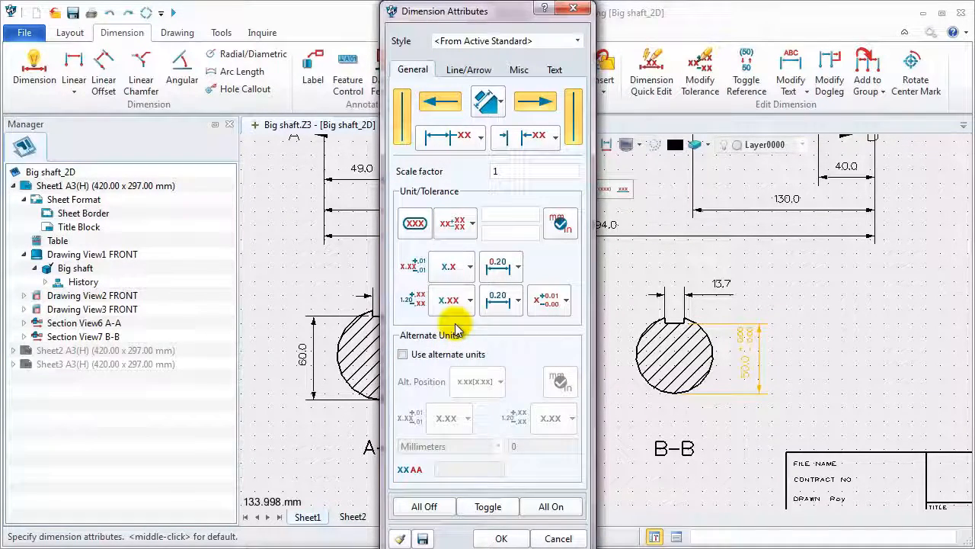
{"action": "left_click", "coordinate": [566, 300]}
{"action": "left_click", "coordinate": [556, 393]}
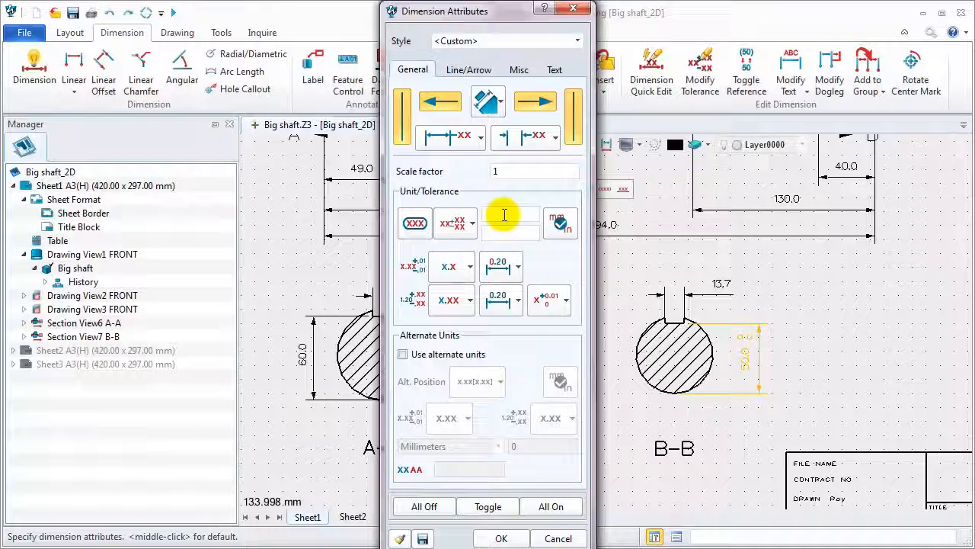
{"action": "type", "text": "0.2"}
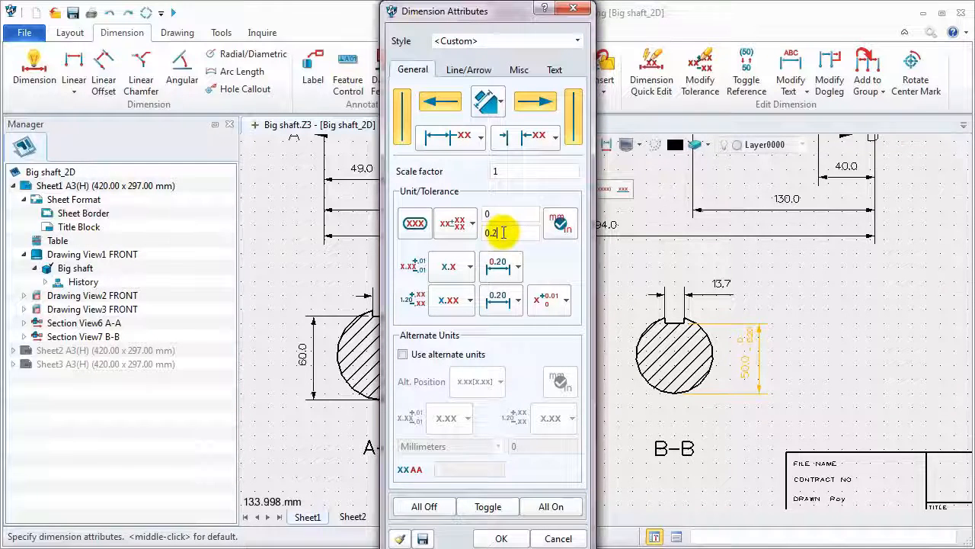
{"action": "left_click", "coordinate": [503, 232]}
{"action": "type", "text": "0.2"}
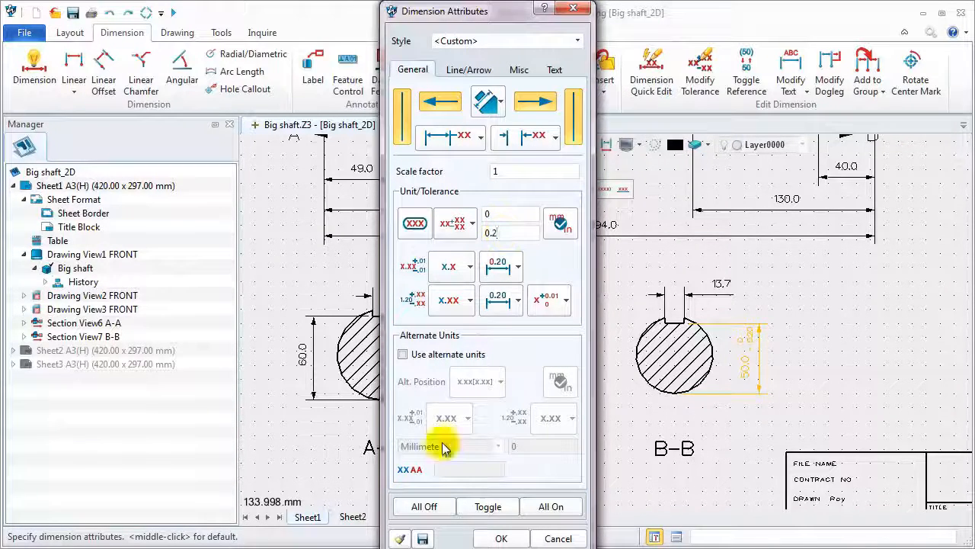
{"action": "left_click", "coordinate": [500, 537]}
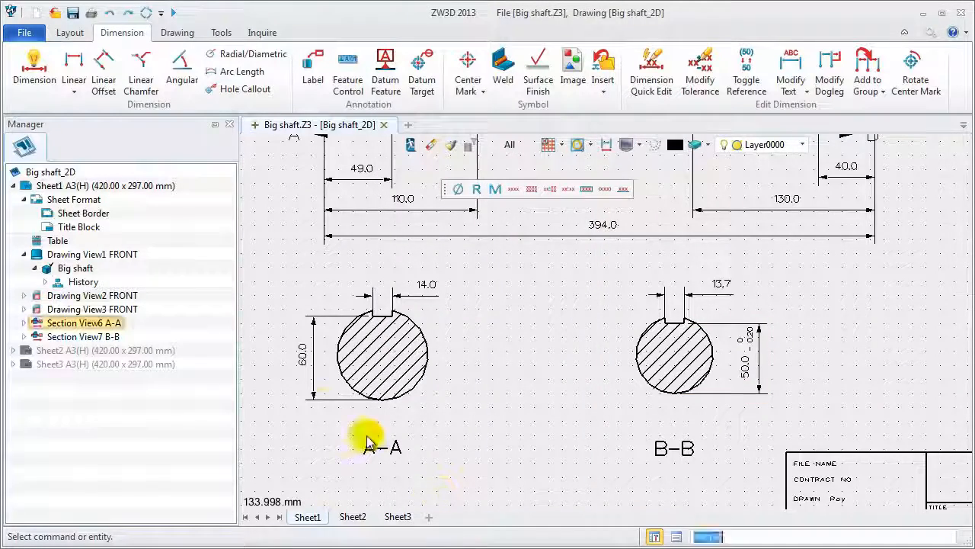
Copy the attributes of section B-B's toleranced vertical dimension to section A-A's vertical dimension.
{"action": "left_click", "coordinate": [305, 363]}
{"action": "right_click", "coordinate": [305, 364]}
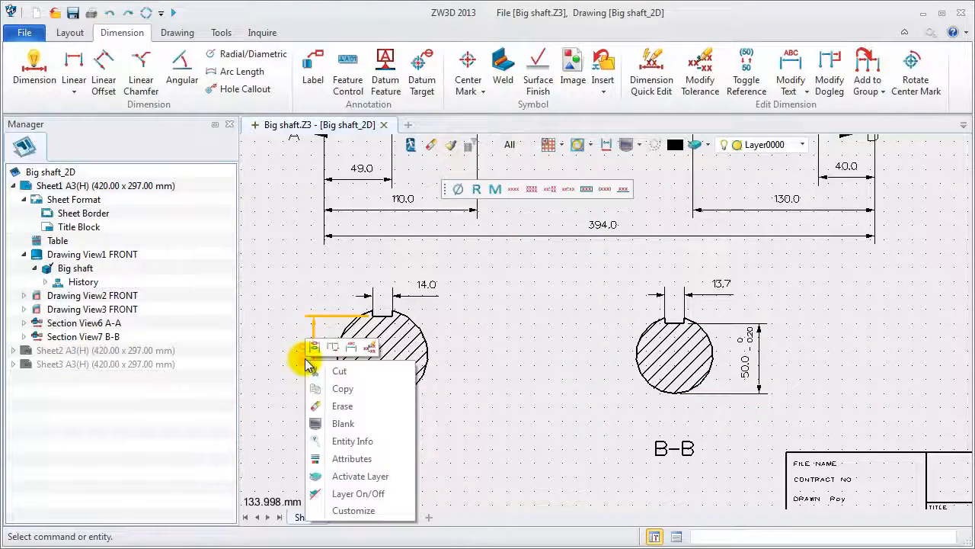
{"action": "left_click", "coordinate": [353, 459]}
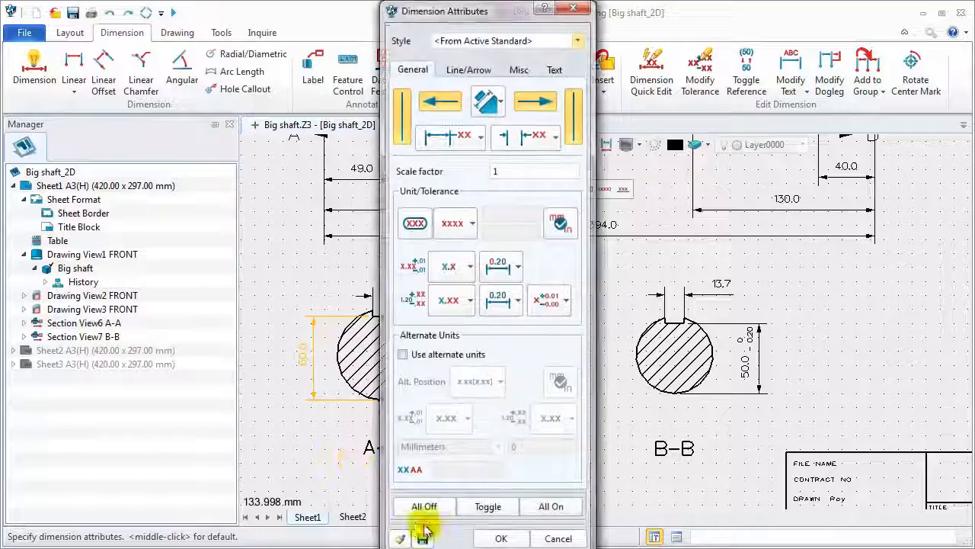
{"action": "left_click", "coordinate": [397, 535]}
{"action": "left_click", "coordinate": [758, 366]}
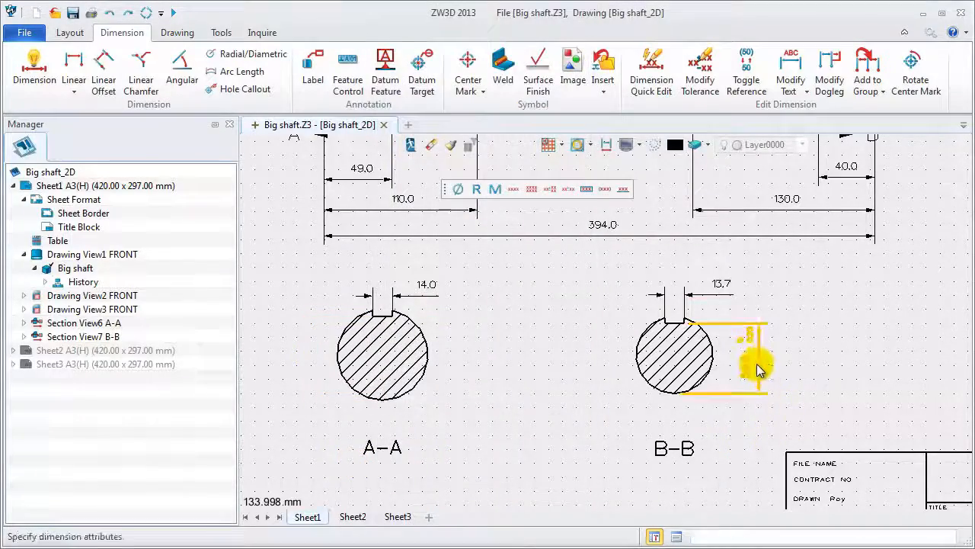
{"action": "middle_click", "coordinate": [797, 372]}
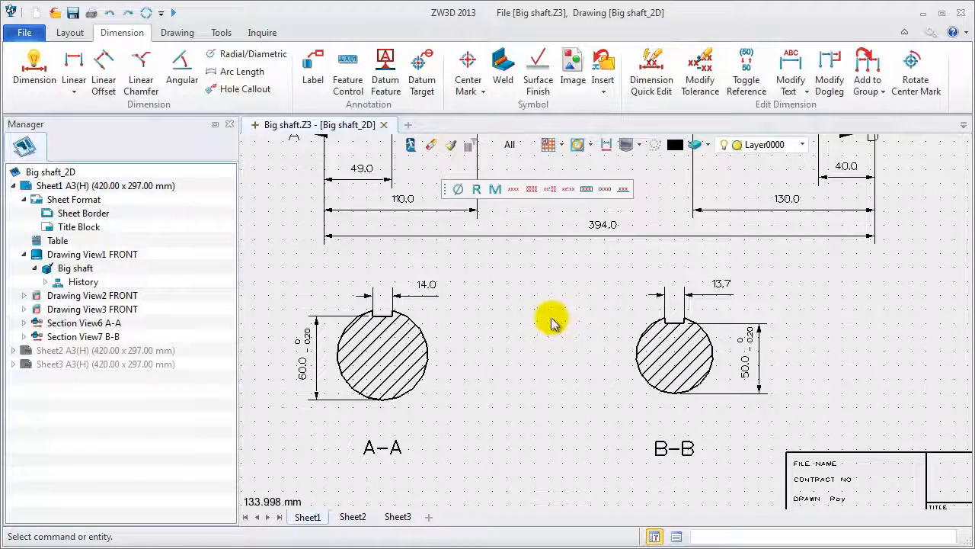
Open the display options for ribbon panels and toolbars.
{"action": "scroll", "coordinate": [564, 283], "scroll_direction": "down", "scroll_amount": 5}
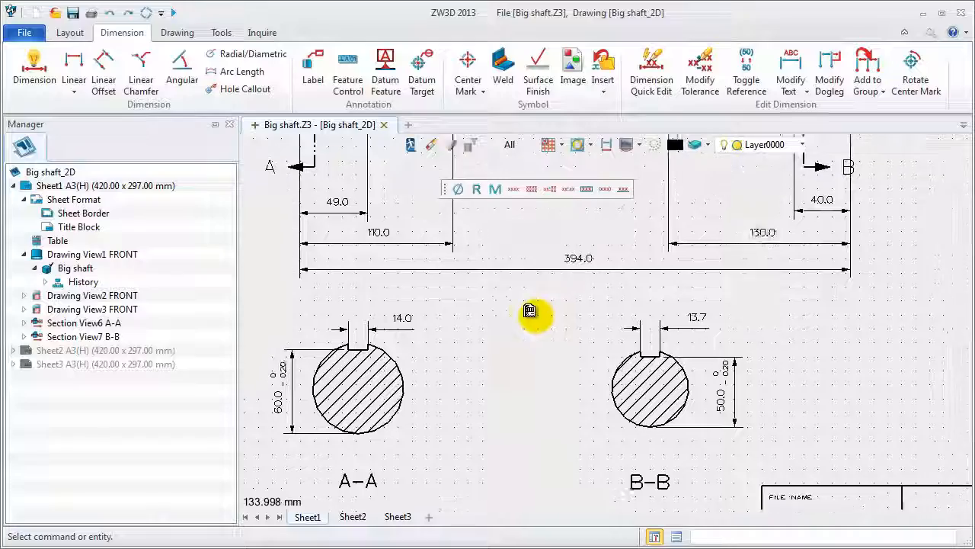
{"action": "mouse_move", "coordinate": [565, 241]}
{"action": "middle_mouse_down"}
{"action": "mouse_move", "coordinate": [528, 296]}
{"action": "mouse_move", "coordinate": [493, 311]}
{"action": "mouse_move", "coordinate": [501, 317]}
{"action": "middle_mouse_up"}
{"action": "scroll", "coordinate": [500, 316], "scroll_direction": "down", "scroll_amount": 1}
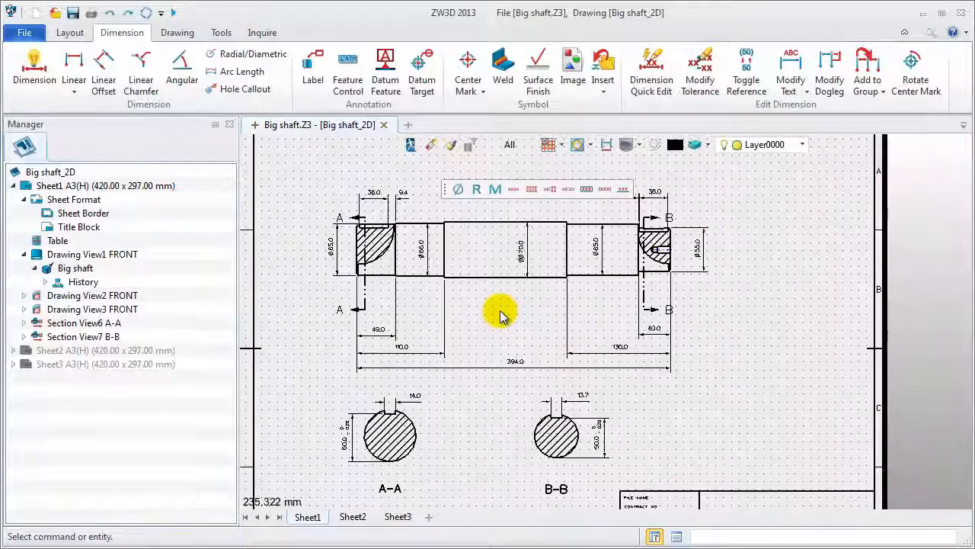
{"action": "right_click", "coordinate": [968, 92]}
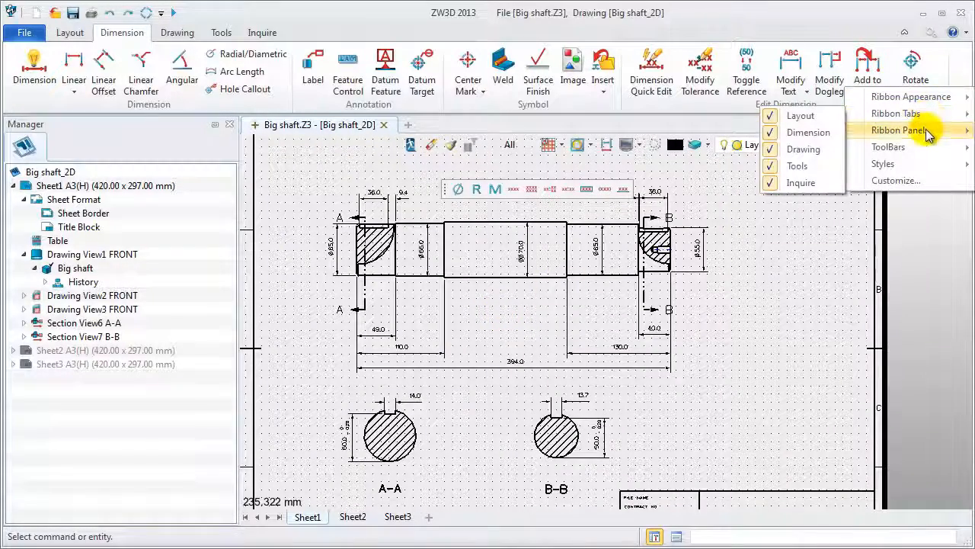
Hide the DimTool toolbar floating over the drawing sheet.
{"action": "mouse_move", "coordinate": [926, 131]}
{"action": "mouse_move", "coordinate": [922, 147]}
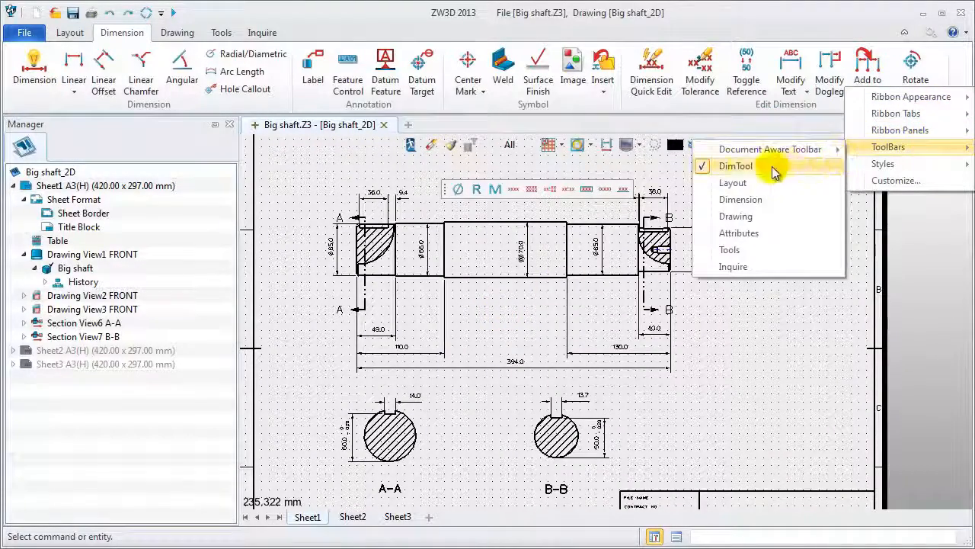
{"action": "left_click", "coordinate": [705, 168]}
Add a linear chamfer dimension to the lower chamfer at the shaft's left end, with its text below and outside the shaft.
{"action": "scroll", "coordinate": [468, 192], "scroll_direction": "up", "scroll_amount": 1}
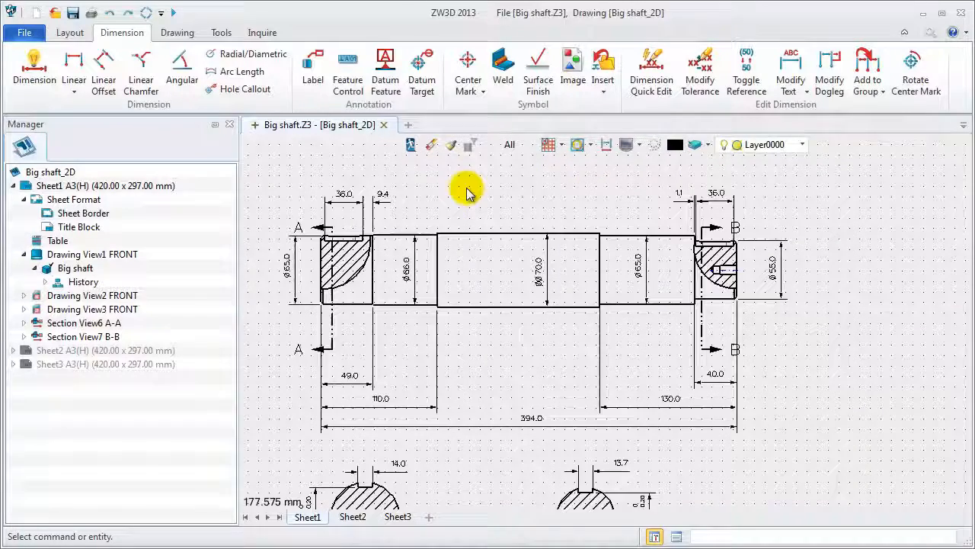
{"action": "scroll", "coordinate": [475, 207], "scroll_direction": "up", "scroll_amount": 1}
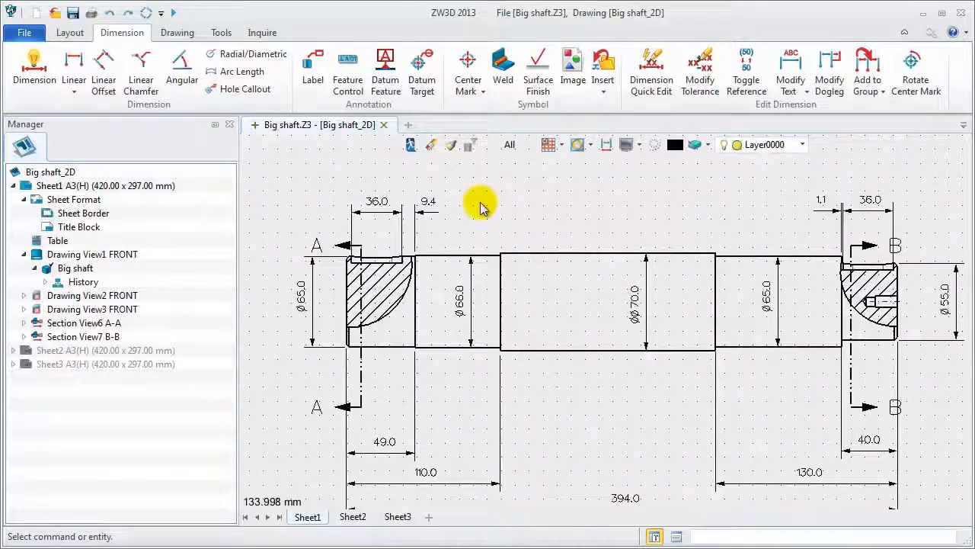
{"action": "left_click", "coordinate": [142, 70]}
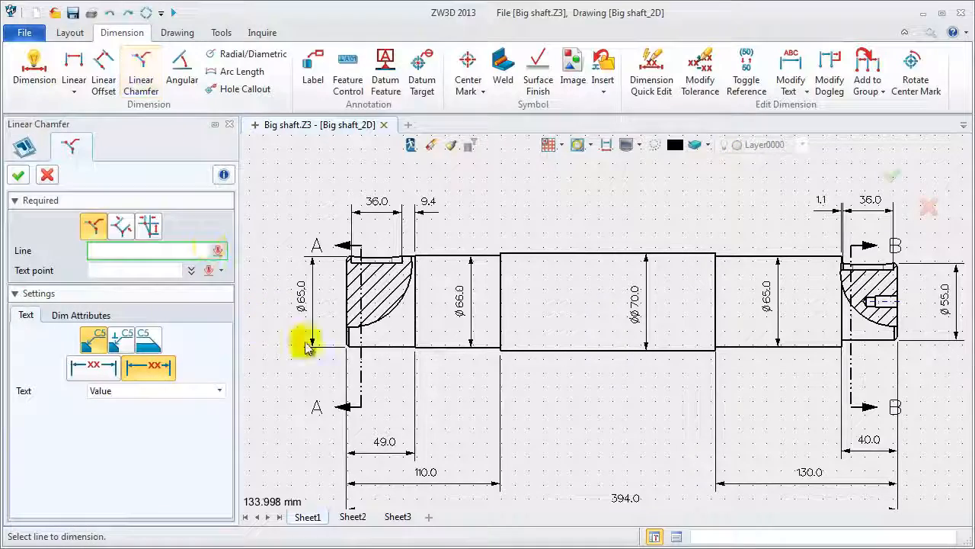
{"action": "scroll", "coordinate": [346, 362], "scroll_direction": "up", "scroll_amount": 2}
{"action": "scroll", "coordinate": [345, 355], "scroll_direction": "up", "scroll_amount": 2}
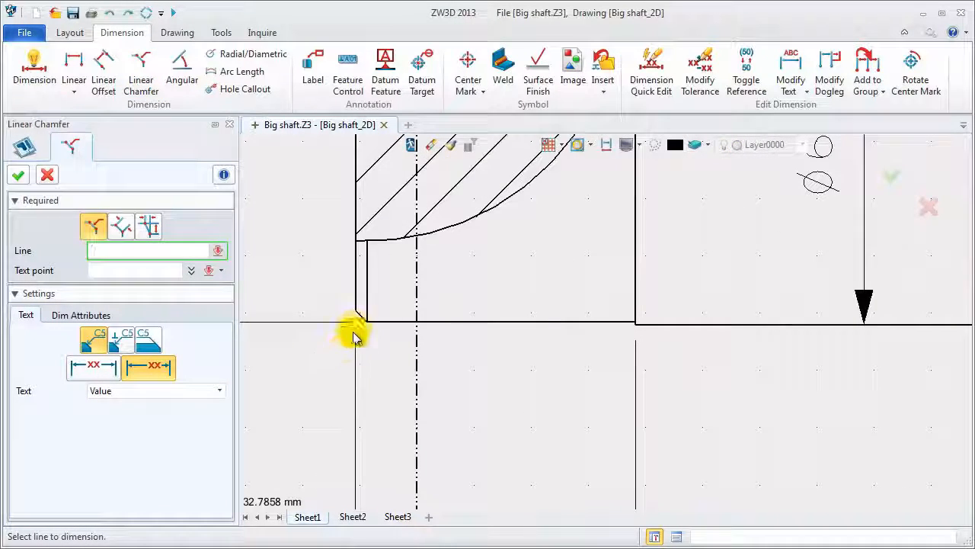
{"action": "left_click", "coordinate": [358, 322]}
{"action": "scroll", "coordinate": [356, 313], "scroll_direction": "down", "scroll_amount": 4}
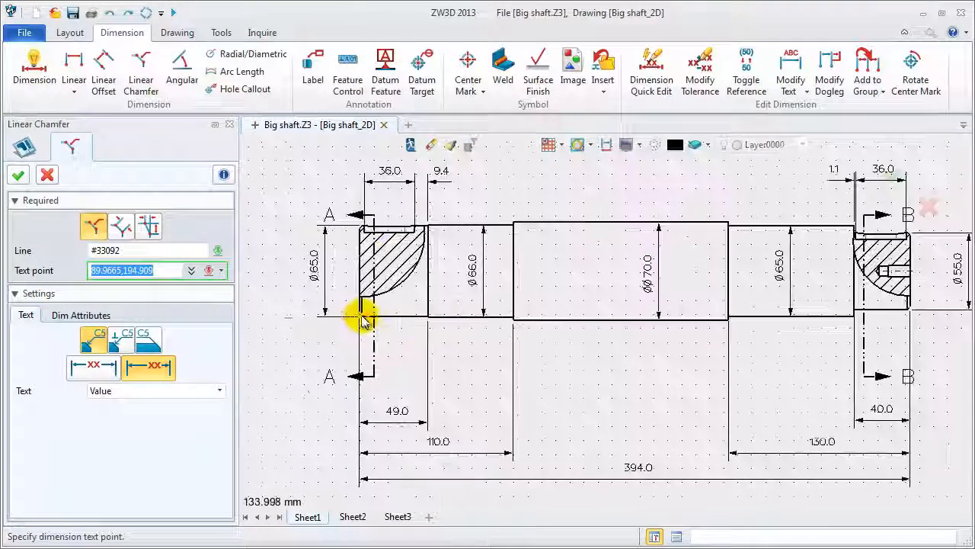
{"action": "left_click", "coordinate": [301, 357]}
{"action": "middle_click", "coordinate": [266, 355]}
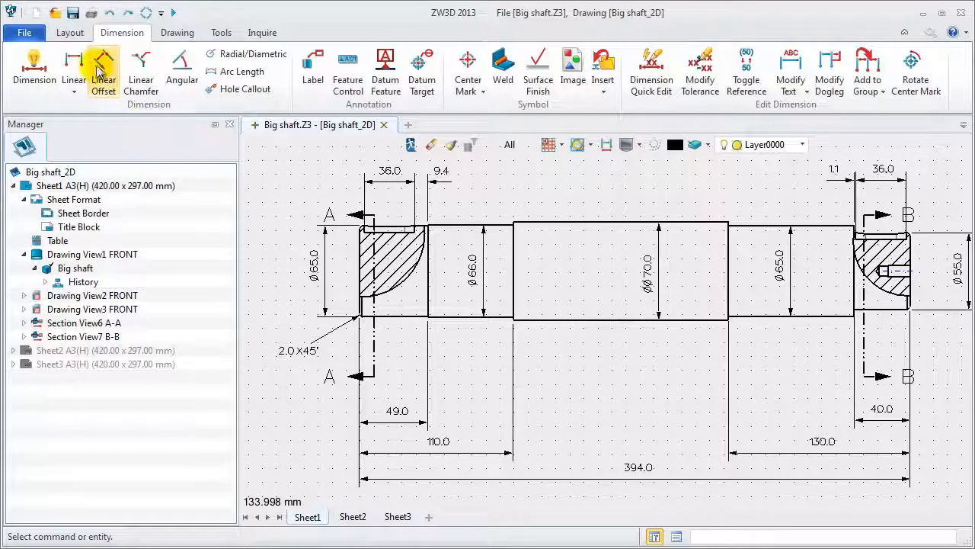
Place a linear chamfer dimension on the lower chamfer at the shaft's right end, with its text below and outside the shaft.
{"action": "left_click", "coordinate": [135, 73]}
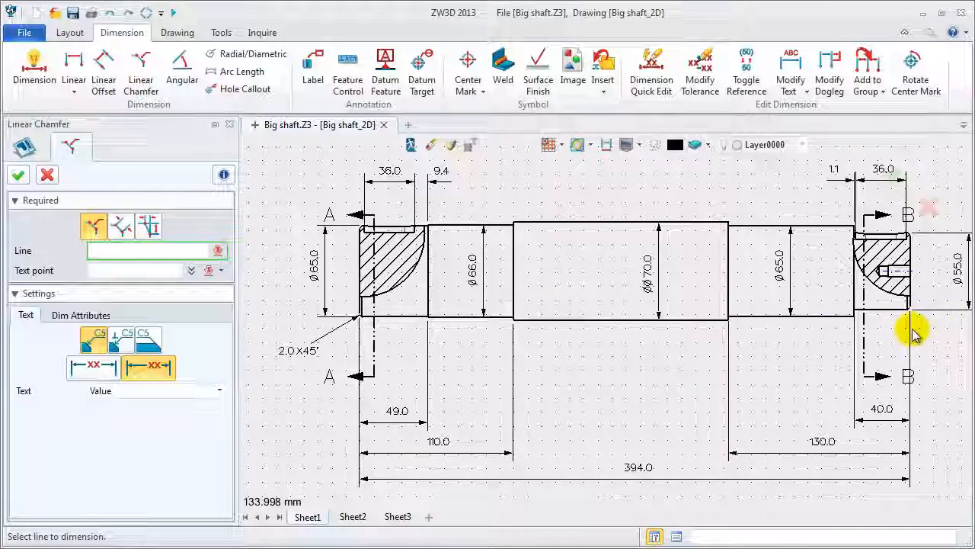
{"action": "scroll", "coordinate": [914, 328], "scroll_direction": "up", "scroll_amount": 1}
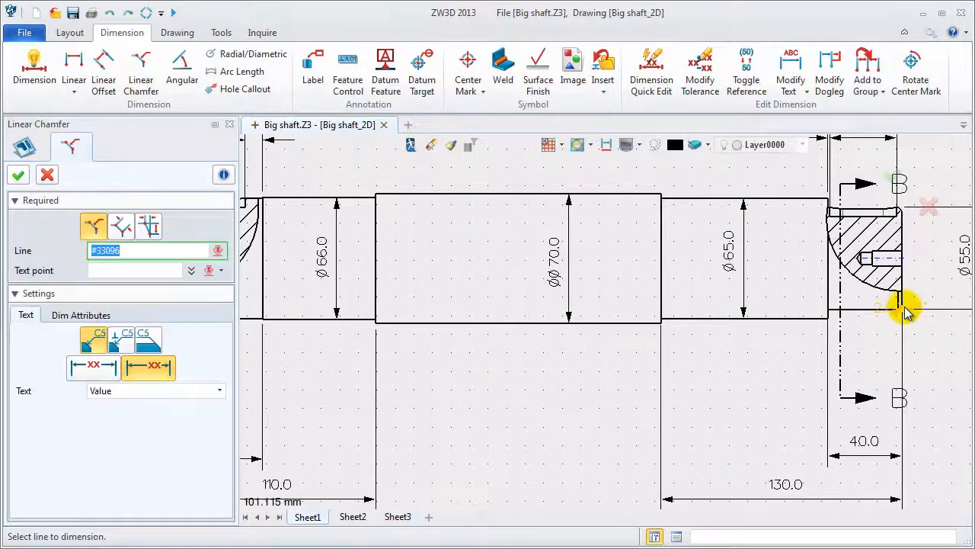
{"action": "left_click", "coordinate": [907, 311]}
{"action": "scroll", "coordinate": [907, 312], "scroll_direction": "down", "scroll_amount": 4}
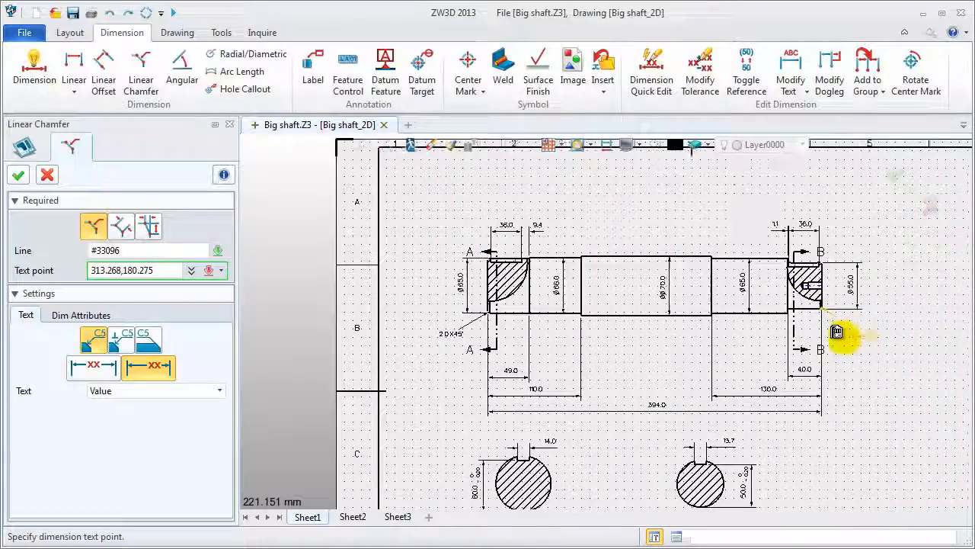
{"action": "scroll", "coordinate": [769, 342], "scroll_direction": "up", "scroll_amount": 3}
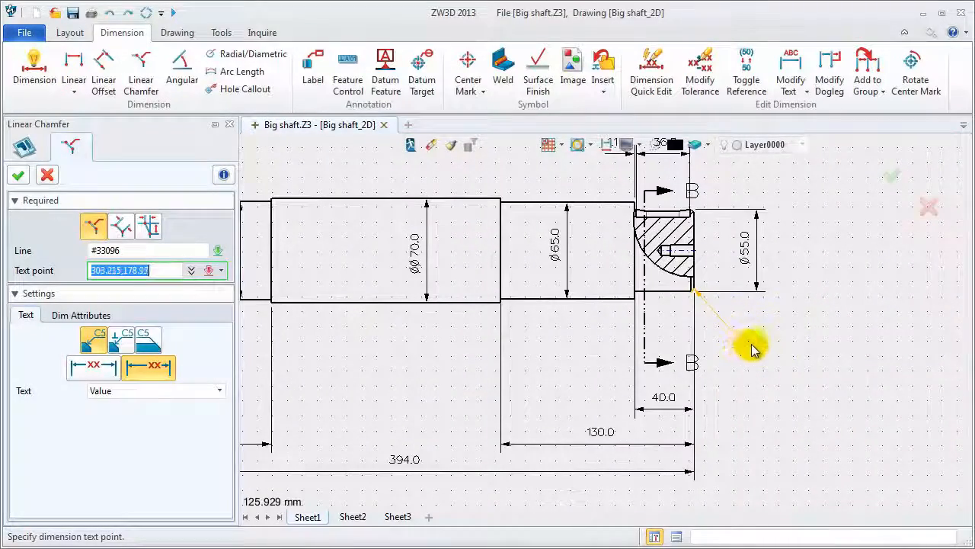
{"action": "left_click", "coordinate": [751, 352]}
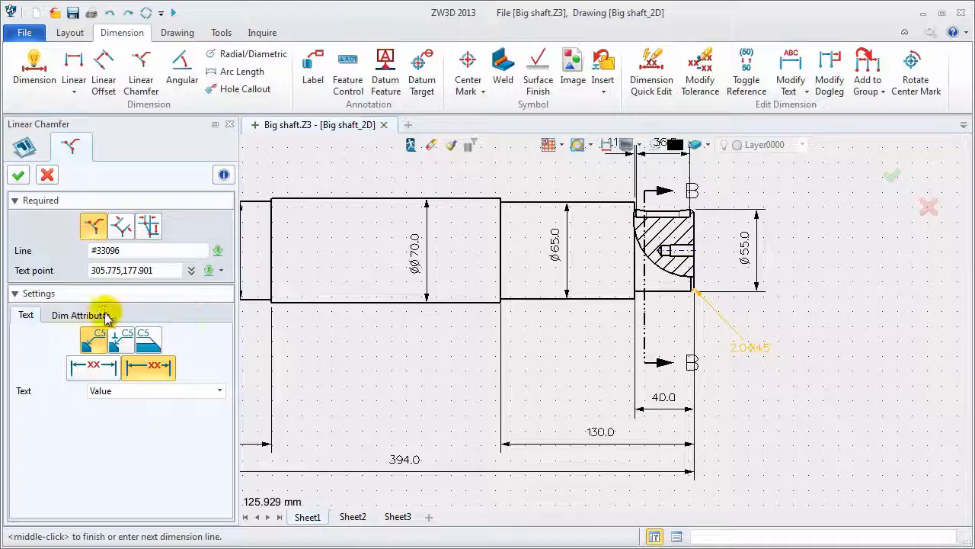
Set the right-end chamfer dimension's text format to C1 and finish the dimension.
{"action": "left_click", "coordinate": [99, 314]}
{"action": "left_click", "coordinate": [175, 451]}
{"action": "left_click", "coordinate": [166, 476]}
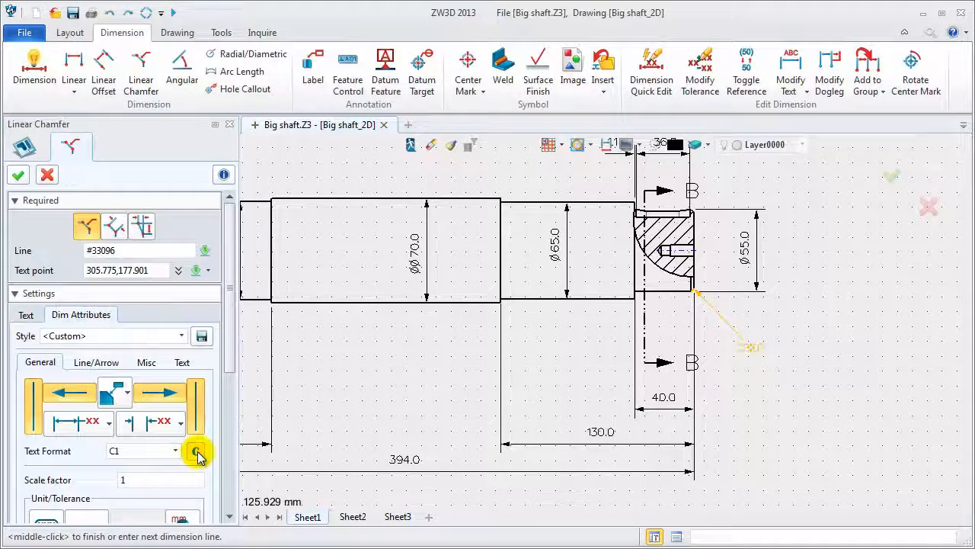
{"action": "left_click", "coordinate": [18, 174]}
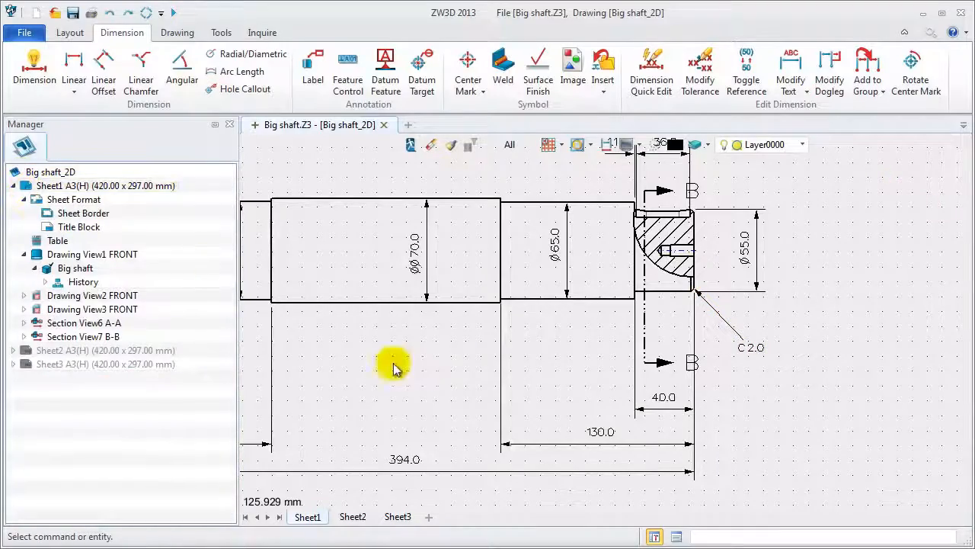
Shift the right-end chamfer dimension's text slightly up and outward from the shaft.
{"action": "scroll", "coordinate": [449, 366], "scroll_direction": "down", "scroll_amount": 3}
{"action": "scroll", "coordinate": [449, 366], "scroll_direction": "down", "scroll_amount": 1}
{"action": "middle_click_drag", "start_coordinate": [424, 363], "coordinate": [558, 350]}
{"action": "scroll", "coordinate": [519, 353], "scroll_direction": "up", "scroll_amount": 1}
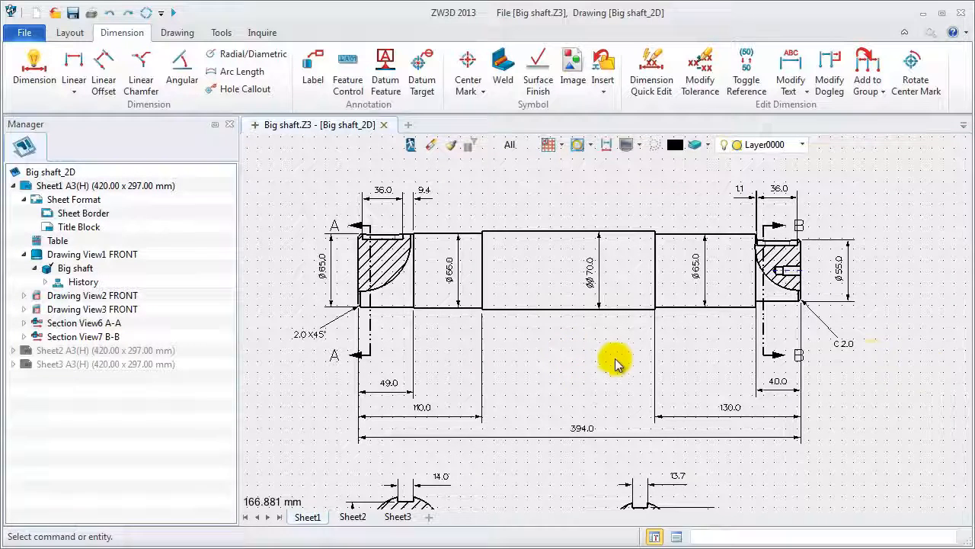
{"action": "left_click", "coordinate": [844, 344]}
{"action": "left_click", "coordinate": [848, 339]}
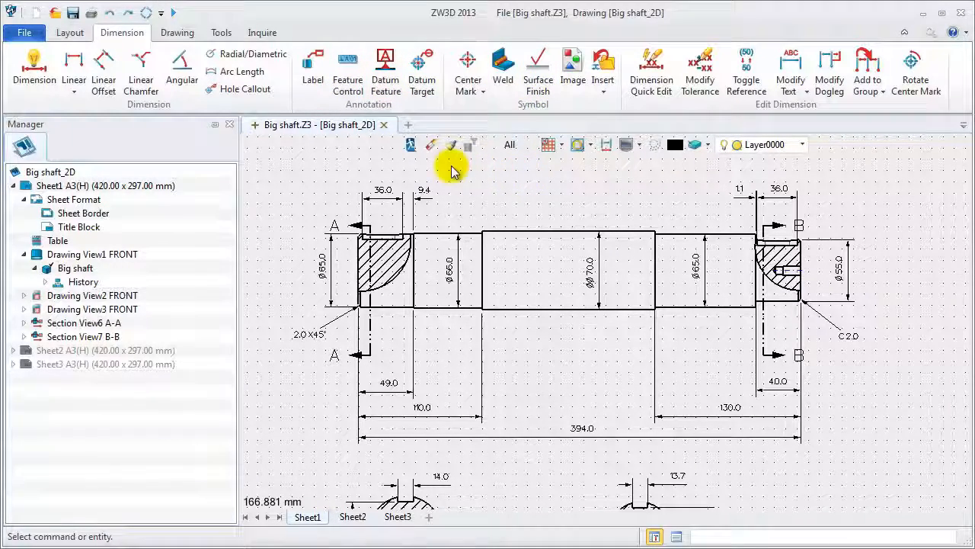
Start a label at the stepped hole's opening in the shaft's right end, with a bent leader ending in a horizontal segment outside the shaft.
{"action": "left_click", "coordinate": [314, 68]}
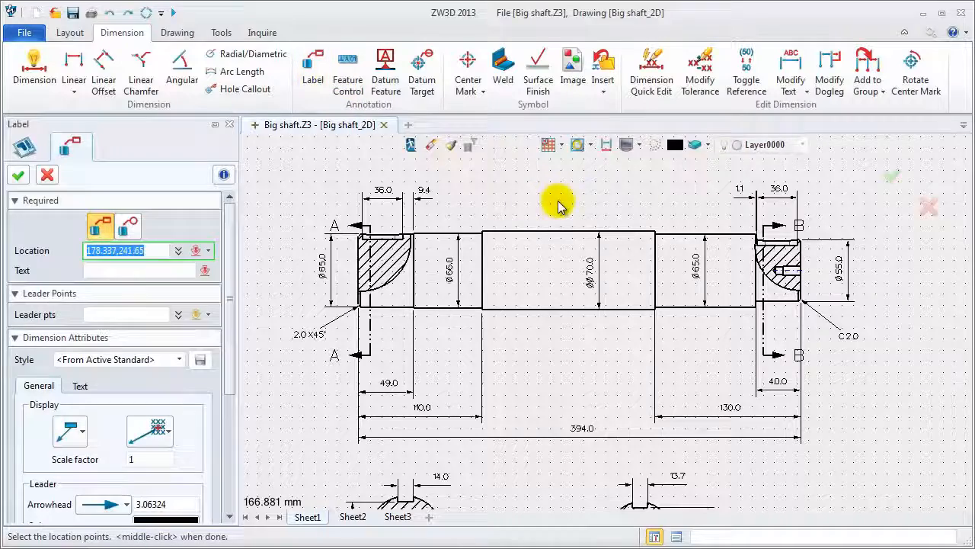
{"action": "scroll", "coordinate": [902, 299], "scroll_direction": "up", "scroll_amount": 4}
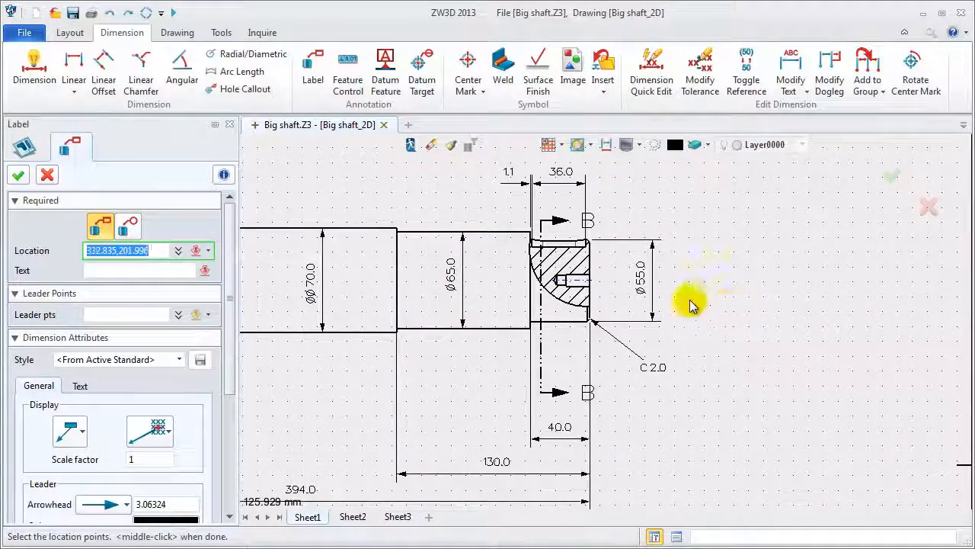
{"action": "scroll", "coordinate": [602, 289], "scroll_direction": "up", "scroll_amount": 2}
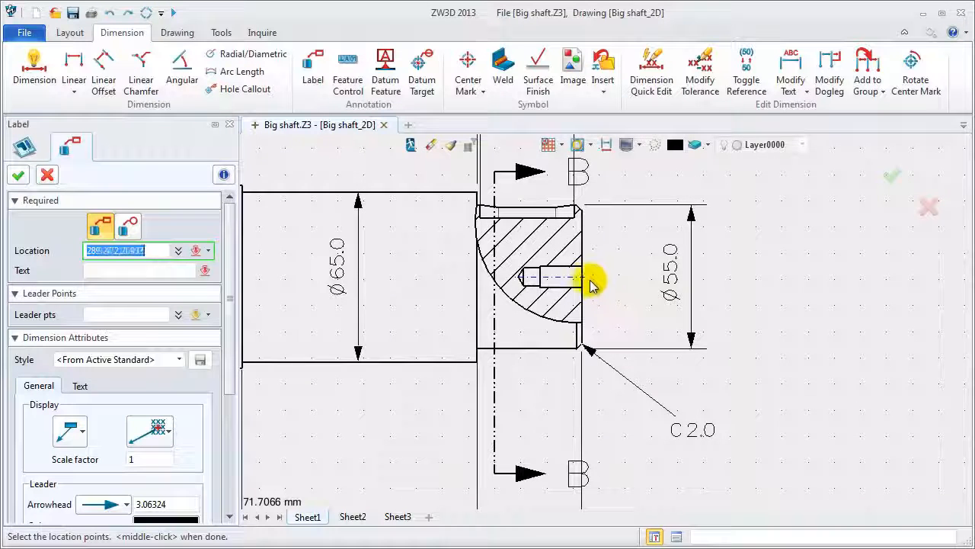
{"action": "left_click", "coordinate": [586, 279]}
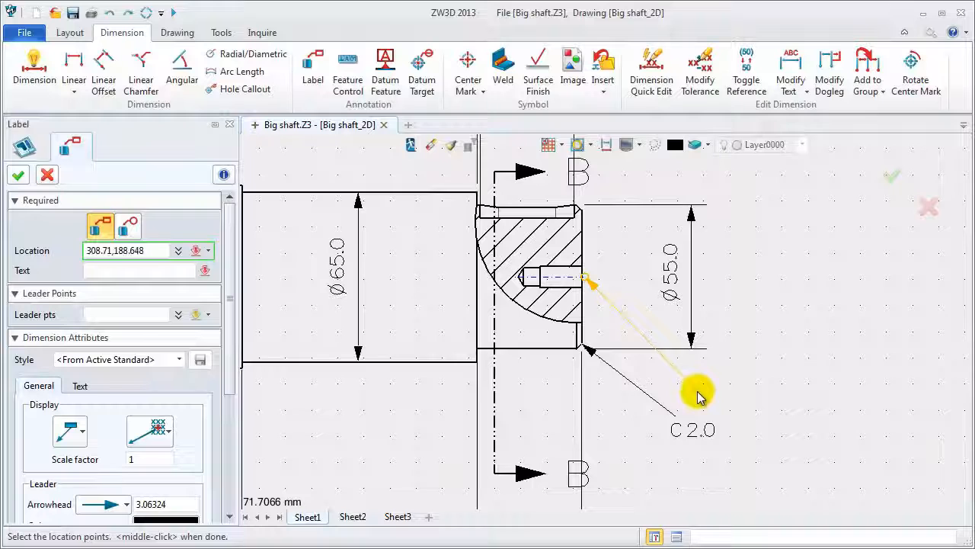
{"action": "left_click", "coordinate": [696, 392]}
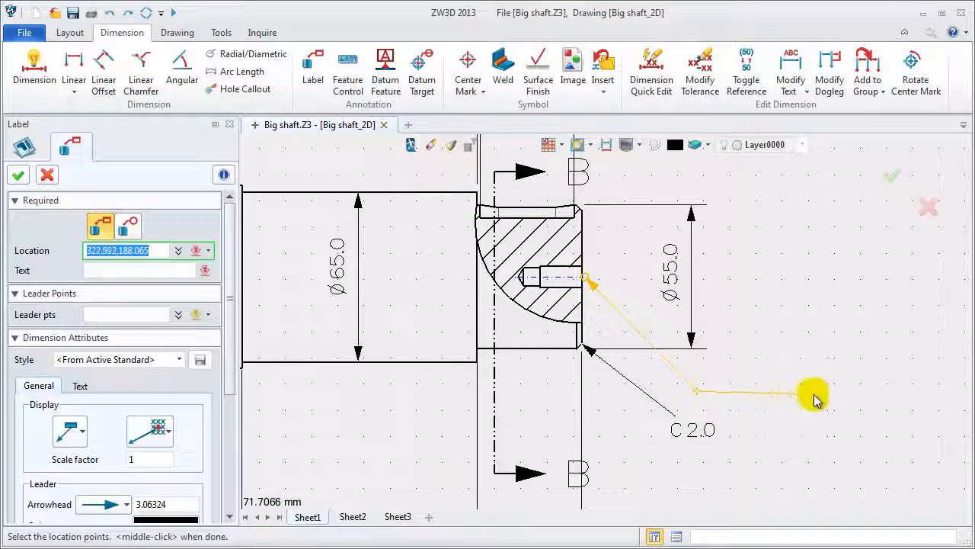
{"action": "left_click", "coordinate": [773, 392]}
{"action": "middle_click", "coordinate": [774, 392]}
Enter the two-line label text: diameter 6.80 with depth 22.25, and counterbore diameter 8.00 with depth 16.00, using dimension symbols.
{"action": "left_click", "coordinate": [207, 271]}
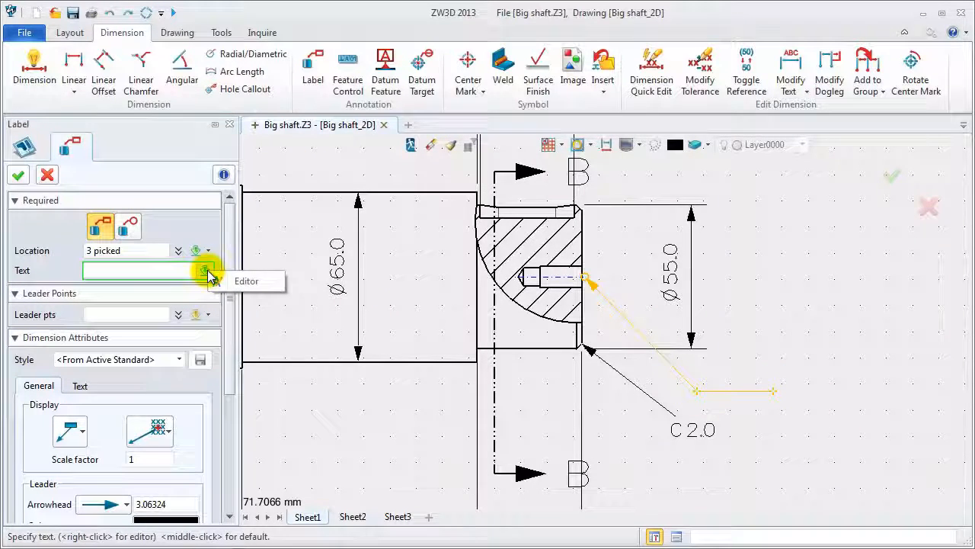
{"action": "left_click", "coordinate": [246, 282]}
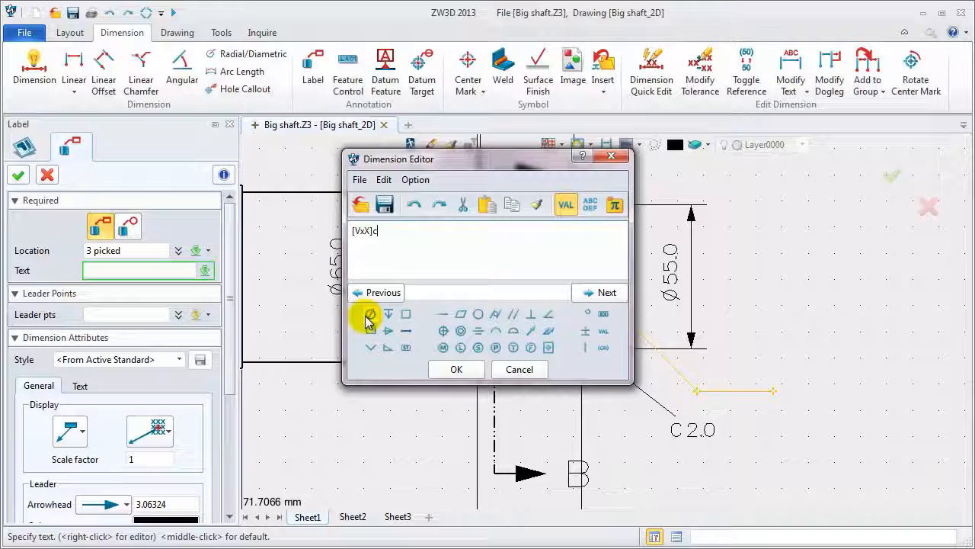
{"action": "type", "text": "6.80"}
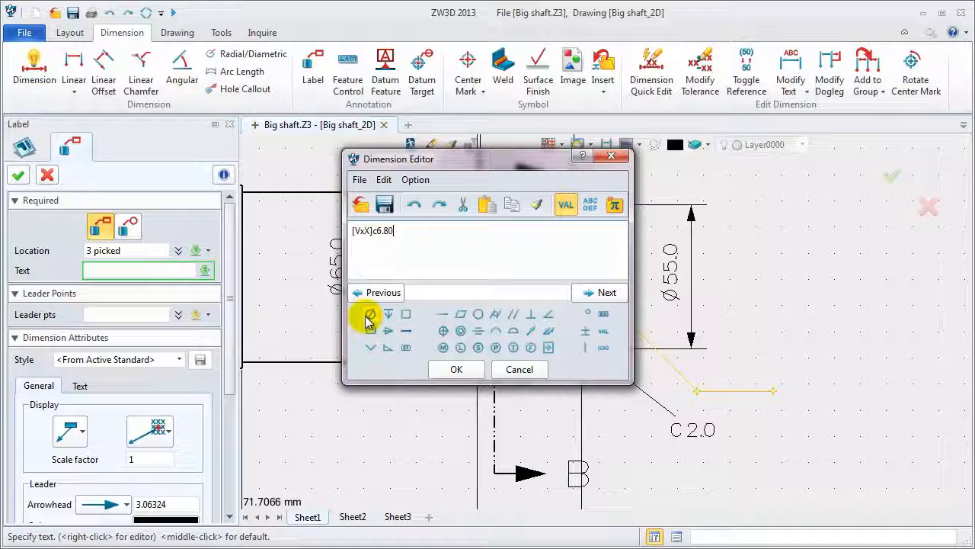
{"action": "left_click", "coordinate": [388, 316]}
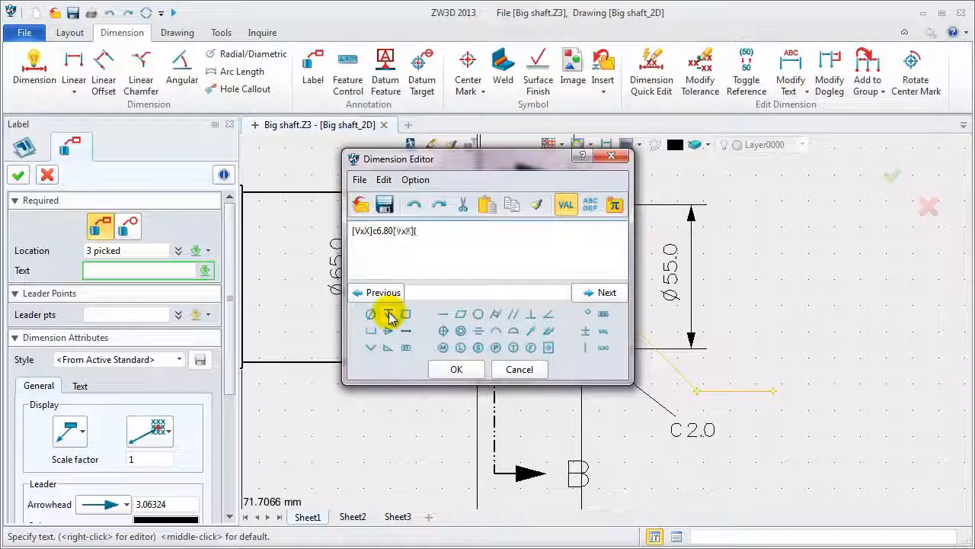
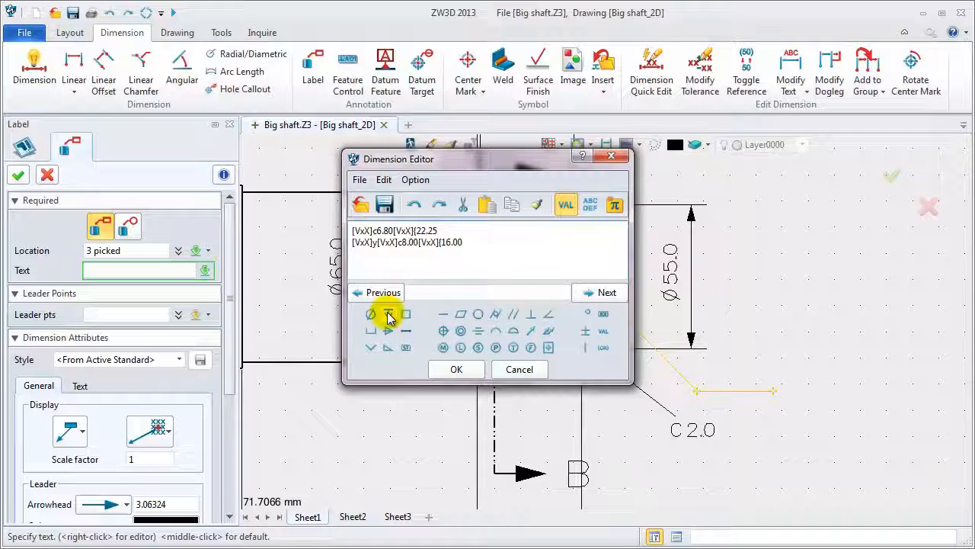
{"action": "left_click", "coordinate": [456, 369]}
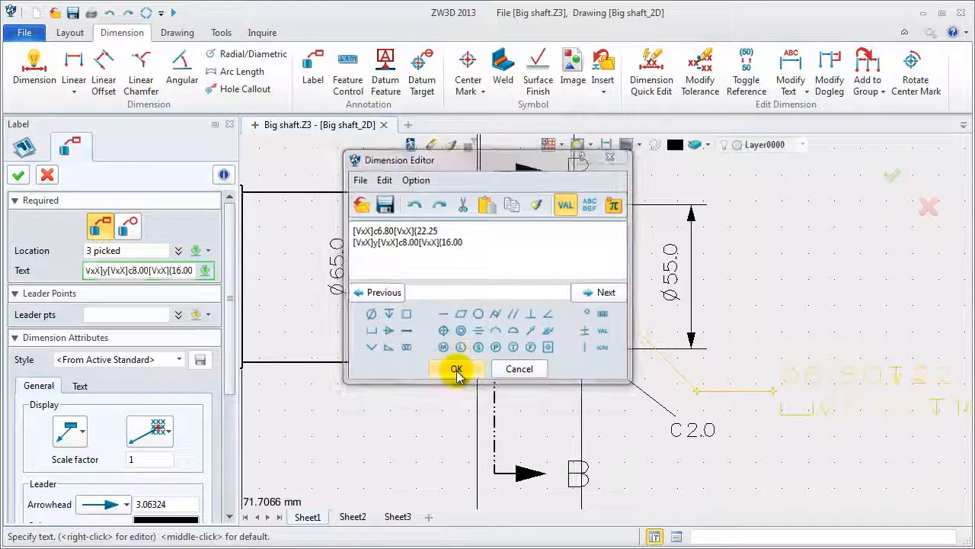
Set the hole label's text height to 2.5, character width to 0.75 and character spacing to 0.2, and finish the label.
{"action": "mouse_move", "coordinate": [457, 379]}
{"action": "middle_mouse_down"}
{"action": "mouse_move", "coordinate": [435, 392]}
{"action": "mouse_move", "coordinate": [331, 357]}
{"action": "middle_mouse_up"}
{"action": "scroll", "coordinate": [229, 385], "scroll_direction": "down", "scroll_amount": 5}
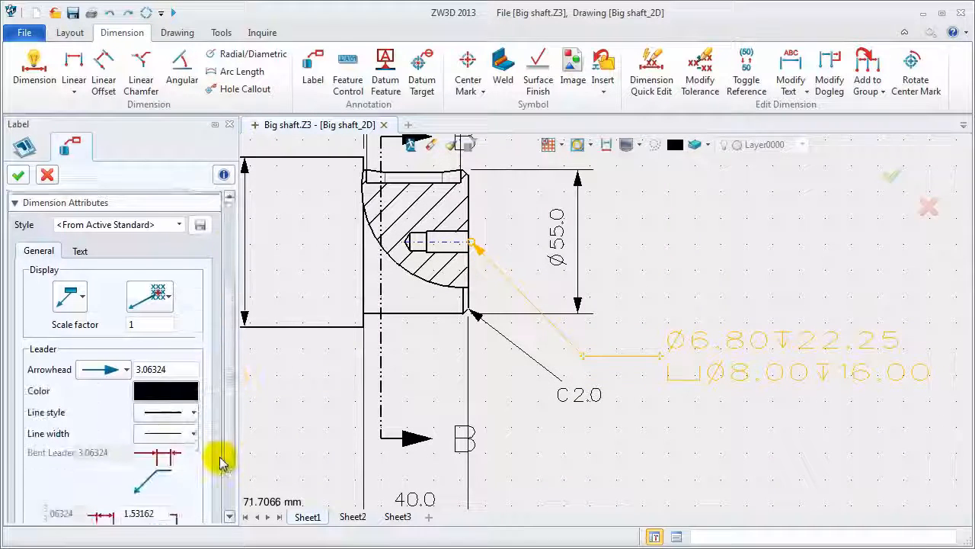
{"action": "scroll", "coordinate": [221, 467], "scroll_direction": "up", "scroll_amount": 1}
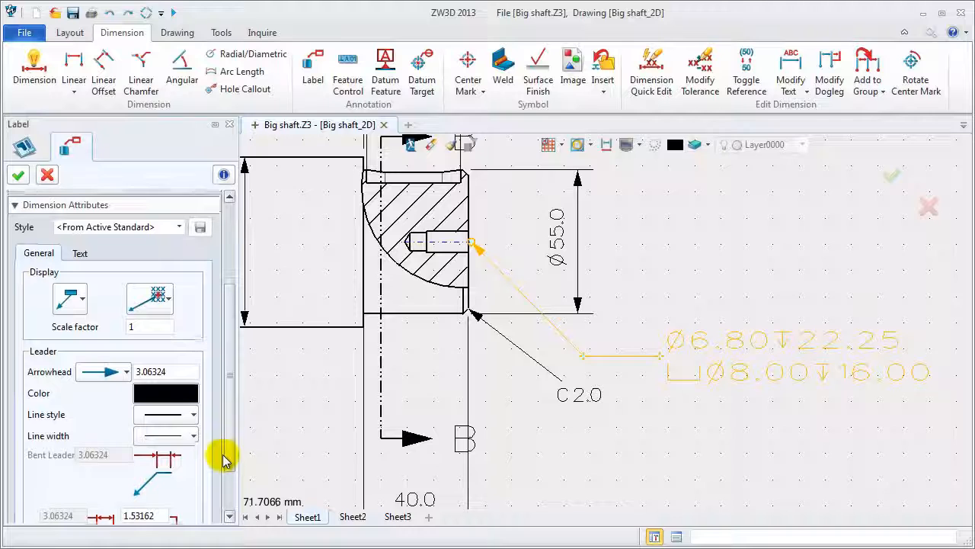
{"action": "left_click", "coordinate": [80, 254]}
{"action": "left_click_drag", "start_coordinate": [149, 394], "coordinate": [100, 413]}
{"action": "type", "text": "2.50.75"}
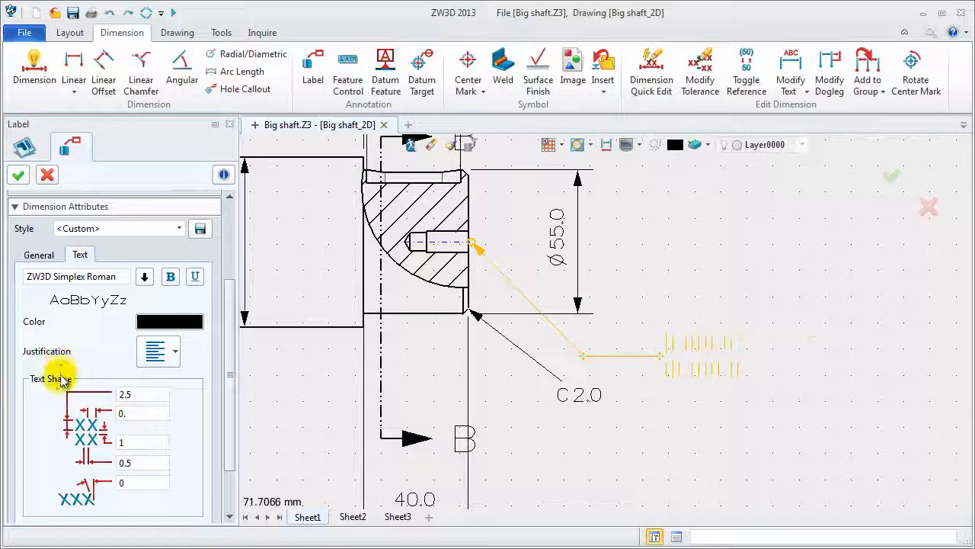
{"action": "left_click_drag", "start_coordinate": [149, 463], "coordinate": [100, 462]}
{"action": "type", "text": "0.2"}
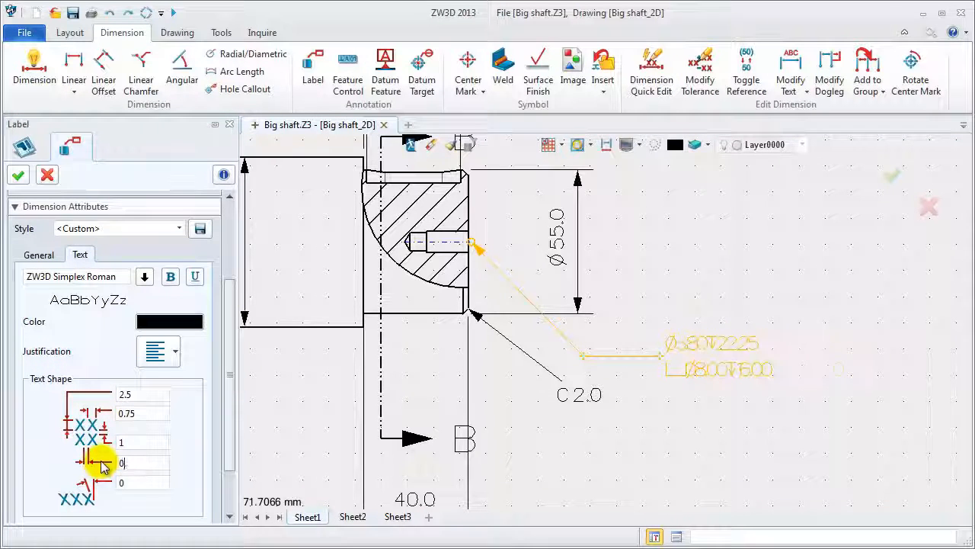
{"action": "left_click", "coordinate": [18, 175]}
{"action": "left_click", "coordinate": [46, 175]}
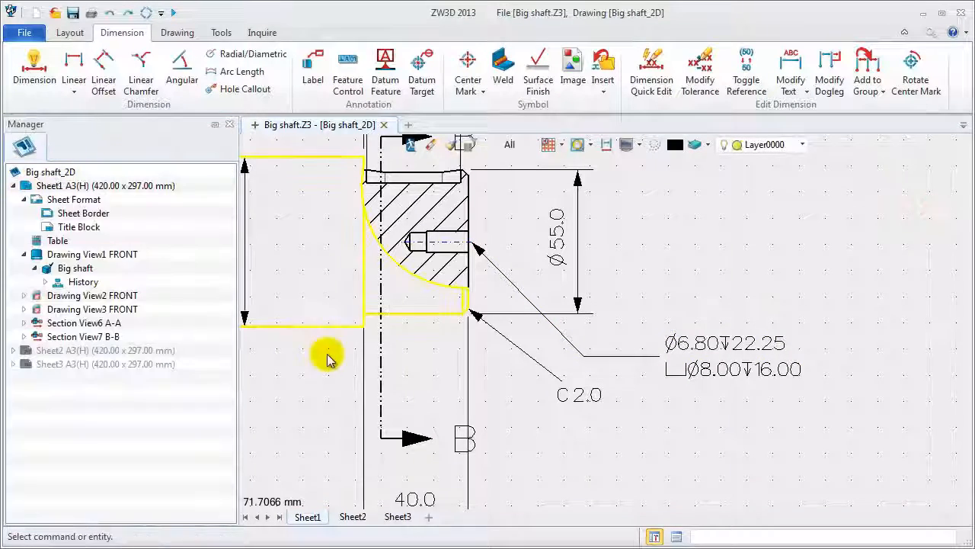
Add datum feature A to the upper edge of the shaft's middle section, placing the symbol above it with the circular display type.
{"action": "mouse_move", "coordinate": [346, 396]}
{"action": "middle_mouse_down"}
{"action": "mouse_move", "coordinate": [378, 384]}
{"action": "mouse_move", "coordinate": [486, 388]}
{"action": "middle_mouse_up"}
{"action": "scroll", "coordinate": [507, 396], "scroll_direction": "down", "scroll_amount": 3}
{"action": "middle_click_drag", "start_coordinate": [433, 404], "coordinate": [623, 375]}
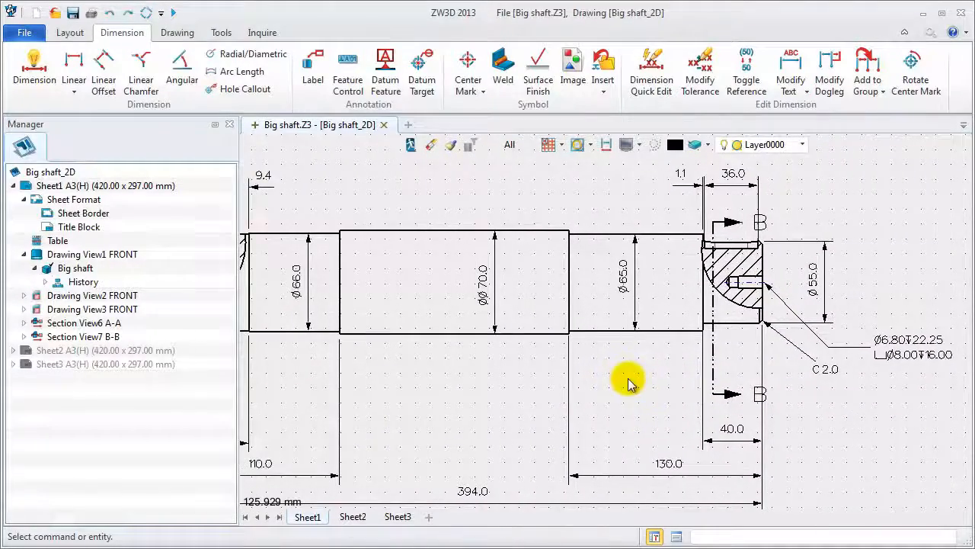
{"action": "scroll", "coordinate": [482, 391], "scroll_direction": "down", "scroll_amount": 3}
{"action": "mouse_move", "coordinate": [482, 394]}
{"action": "middle_mouse_down"}
{"action": "mouse_move", "coordinate": [442, 390]}
{"action": "mouse_move", "coordinate": [505, 358]}
{"action": "mouse_move", "coordinate": [490, 352]}
{"action": "middle_mouse_up"}
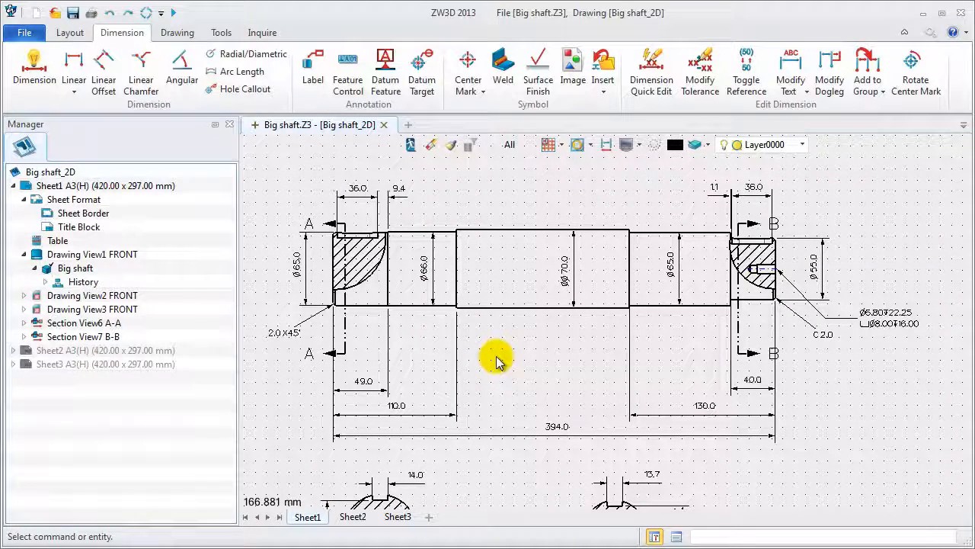
{"action": "left_click", "coordinate": [385, 77]}
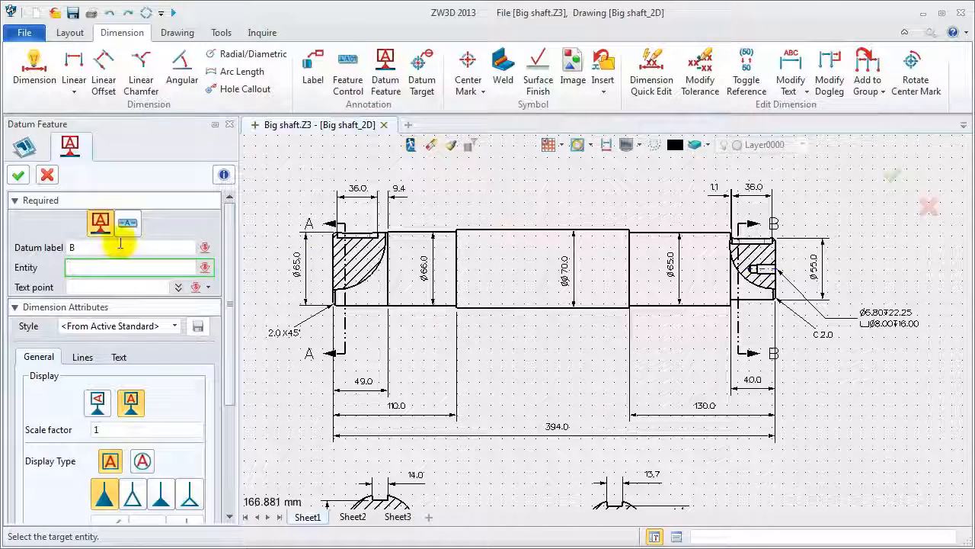
{"action": "left_click", "coordinate": [55, 244]}
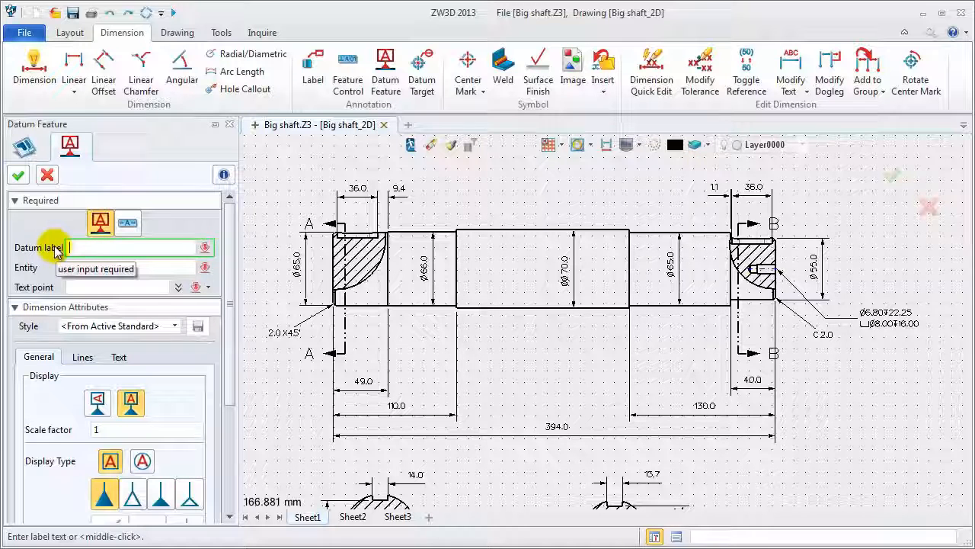
{"action": "left_click", "coordinate": [160, 268]}
{"action": "left_click", "coordinate": [509, 232]}
{"action": "left_click", "coordinate": [509, 233]}
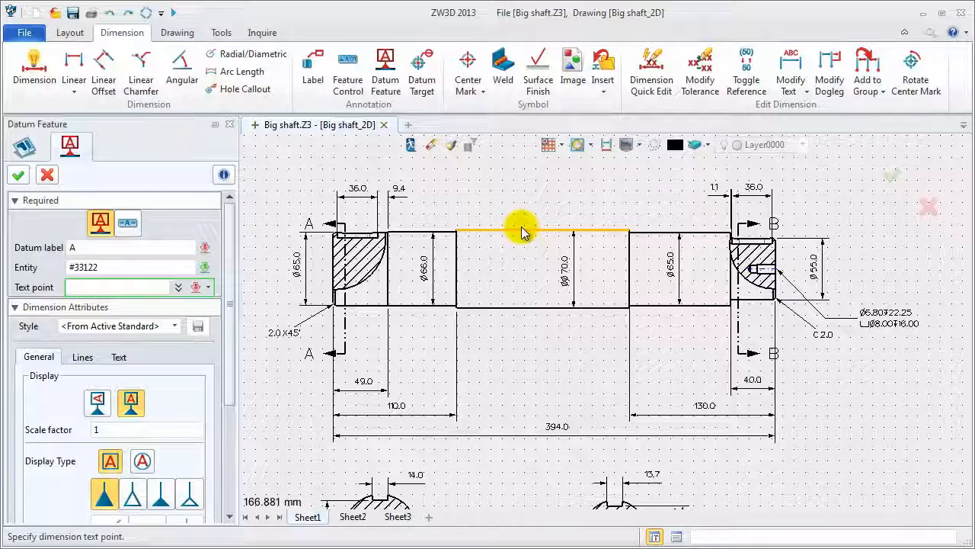
{"action": "left_click", "coordinate": [533, 203]}
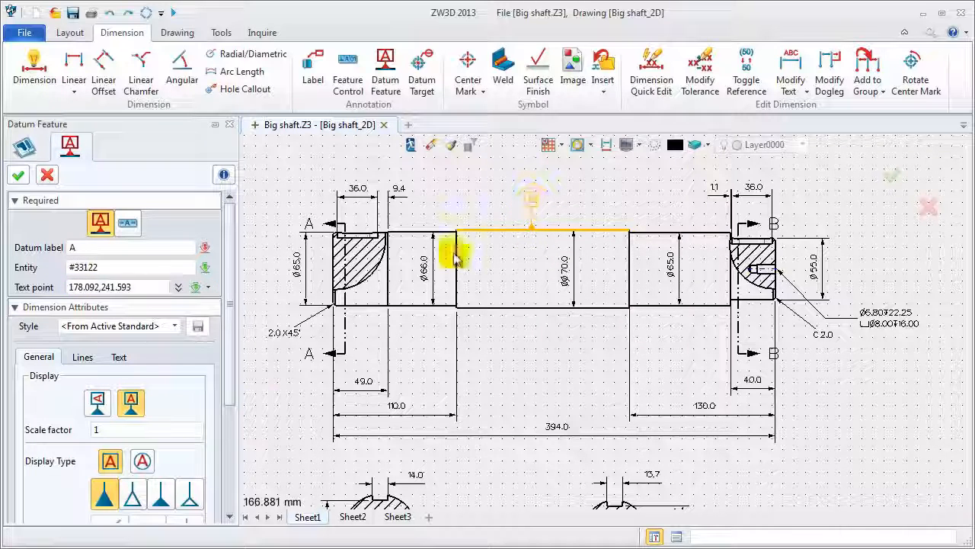
{"action": "left_click", "coordinate": [143, 460]}
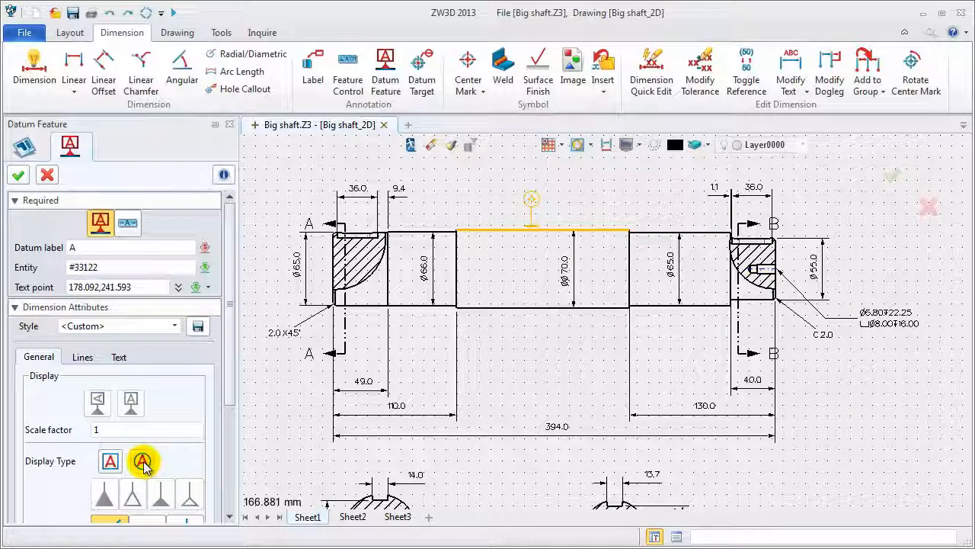
{"action": "left_click", "coordinate": [19, 177]}
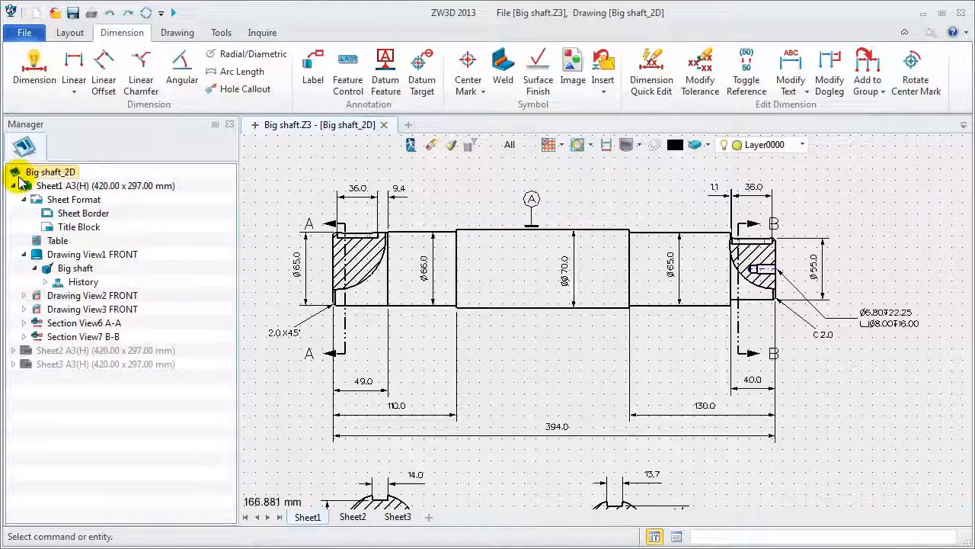
Define a feature control frame with the concentricity symbol, a diameter tolerance of 0.06 and datum A.
{"action": "middle_click_drag", "start_coordinate": [289, 394], "coordinate": [308, 389]}
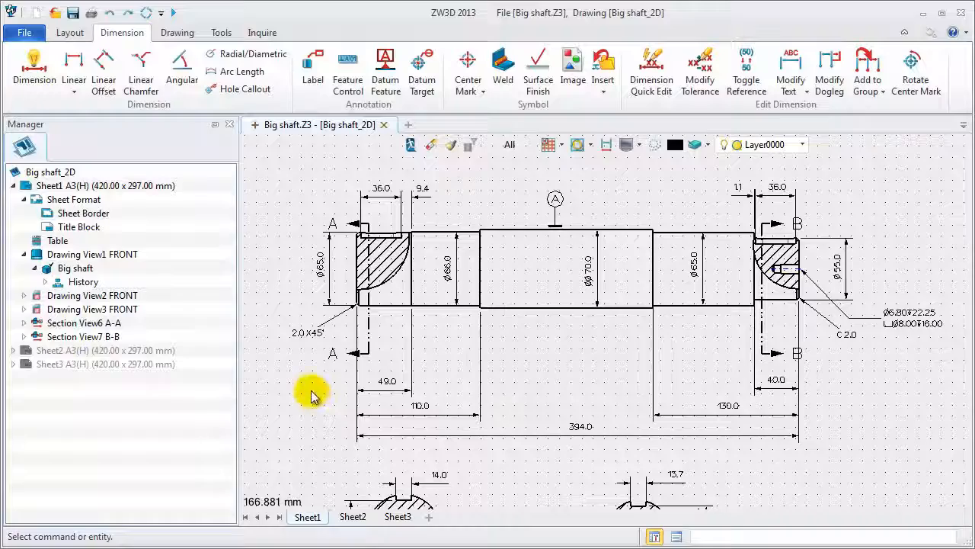
{"action": "left_click", "coordinate": [347, 77]}
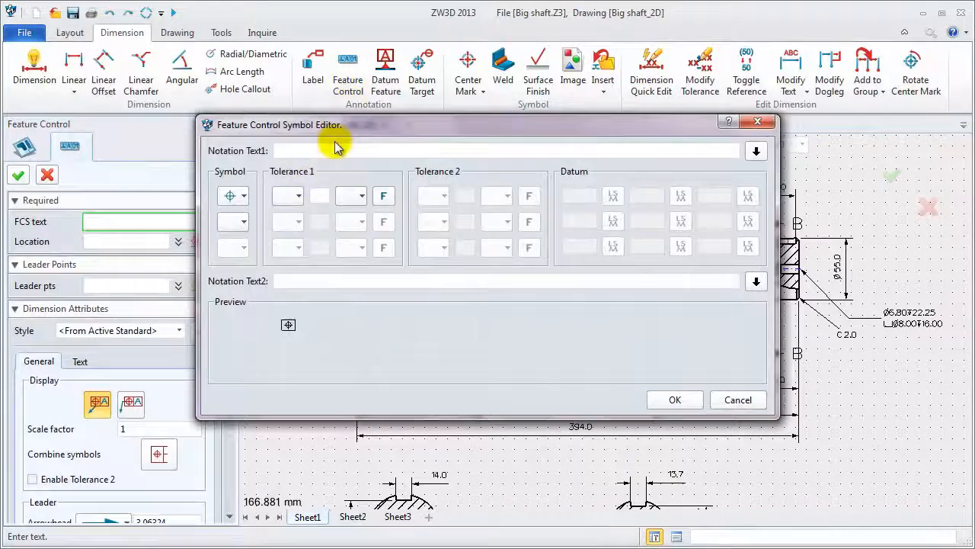
{"action": "left_click", "coordinate": [244, 197]}
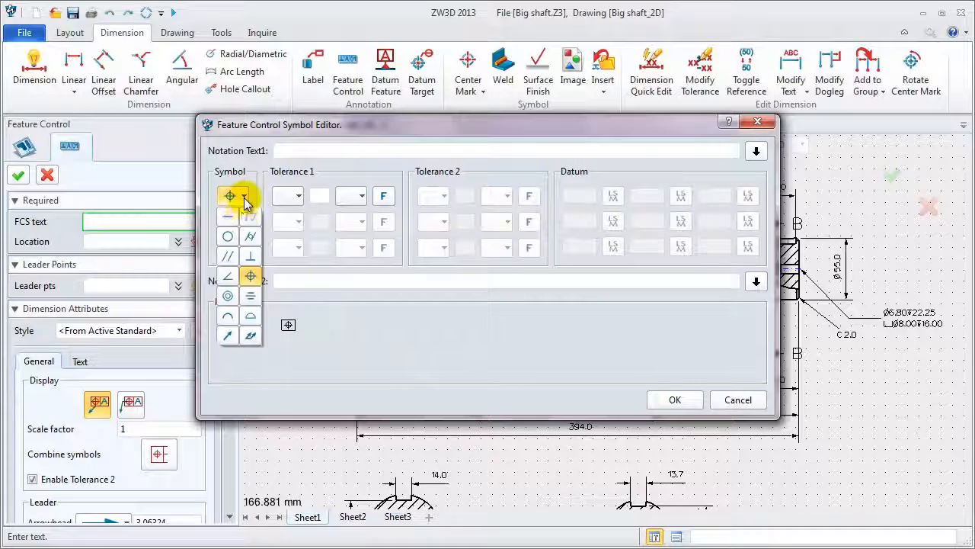
{"action": "left_click", "coordinate": [228, 299]}
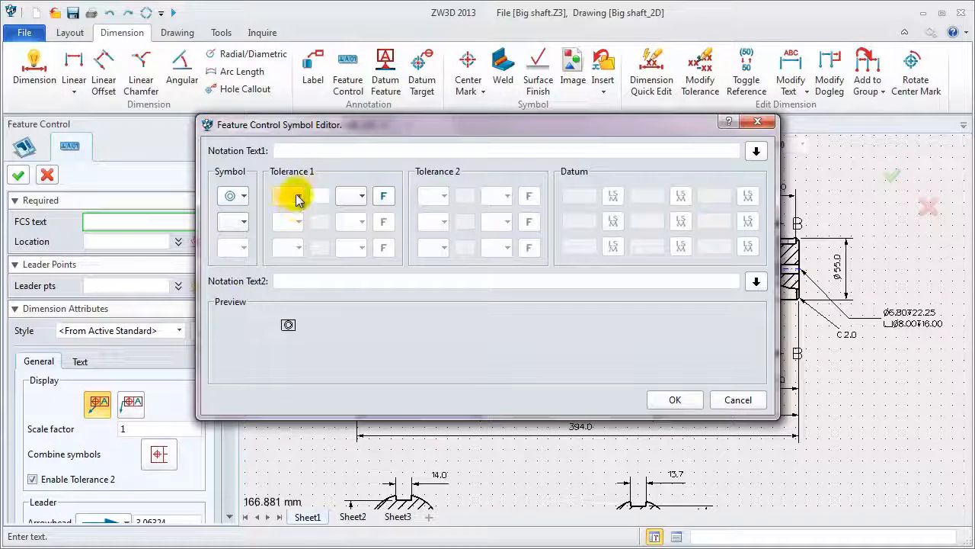
{"action": "left_click", "coordinate": [290, 196]}
{"action": "left_click", "coordinate": [291, 237]}
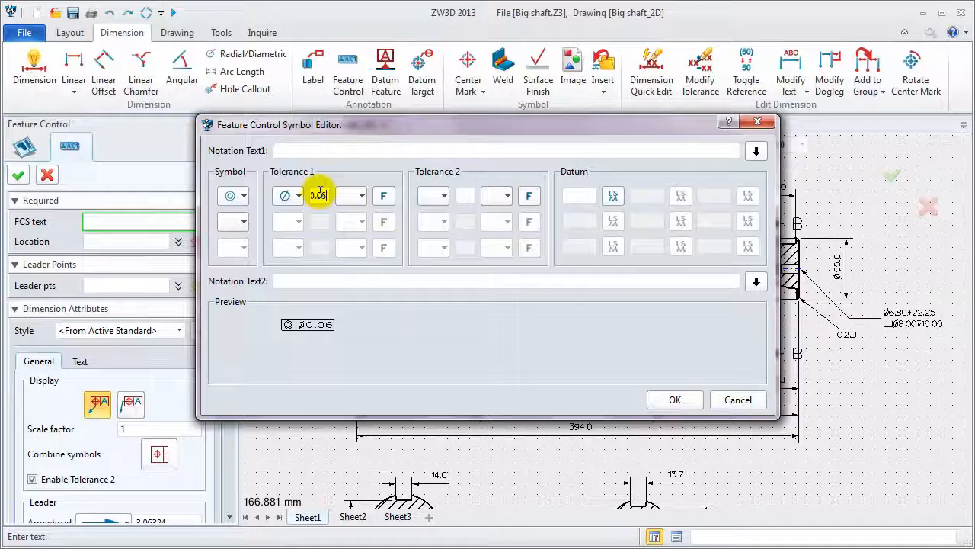
{"action": "left_click", "coordinate": [573, 195]}
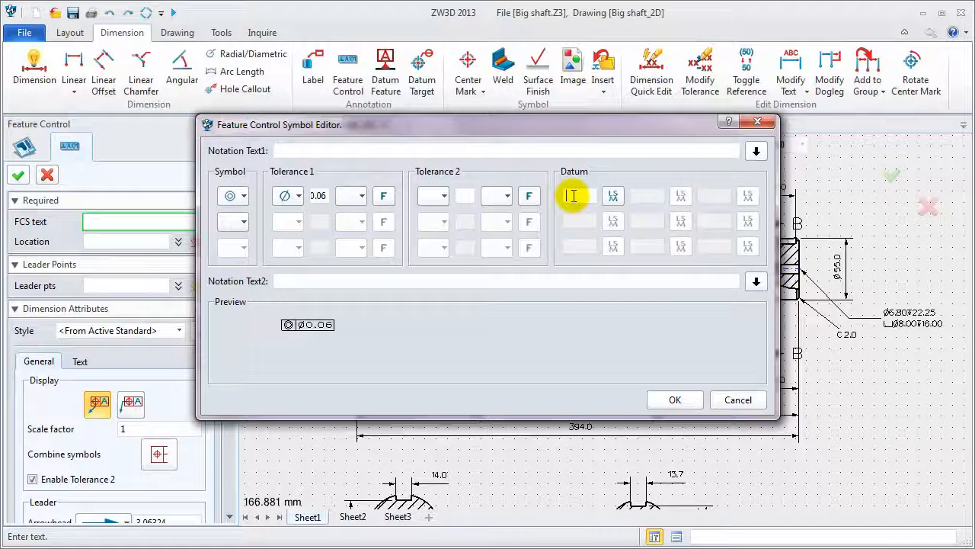
{"action": "left_click", "coordinate": [676, 399]}
Place the feature control frame above and left of the shaft, its leader pointing to the upper end of the left-end diameter 65.0 dimension.
{"action": "middle_click_drag", "start_coordinate": [549, 348], "coordinate": [572, 378]}
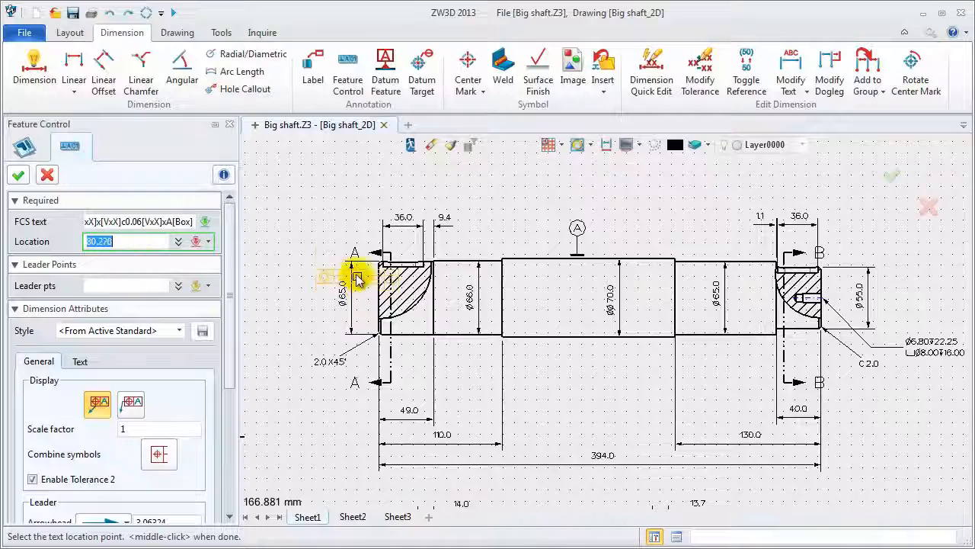
{"action": "scroll", "coordinate": [351, 262], "scroll_direction": "up", "scroll_amount": 5}
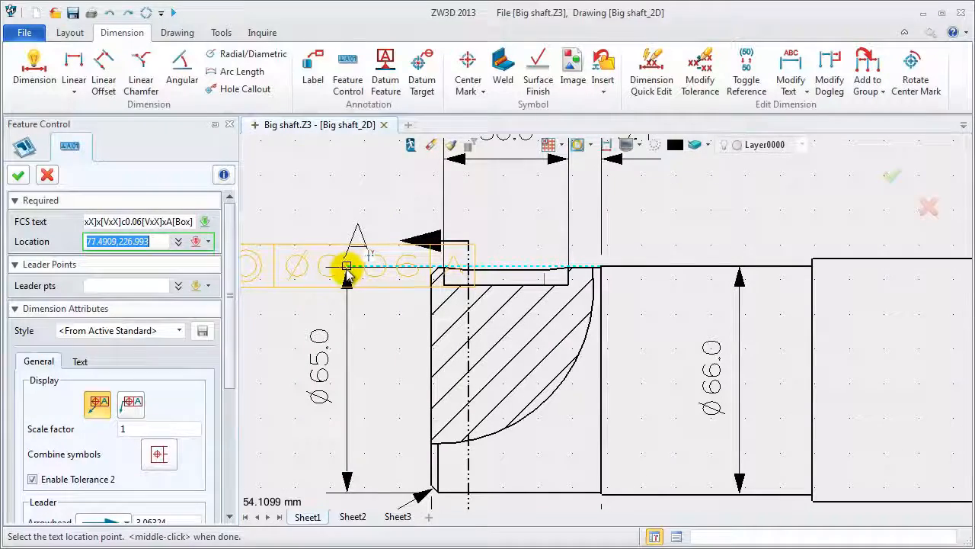
{"action": "scroll", "coordinate": [348, 267], "scroll_direction": "down", "scroll_amount": 3}
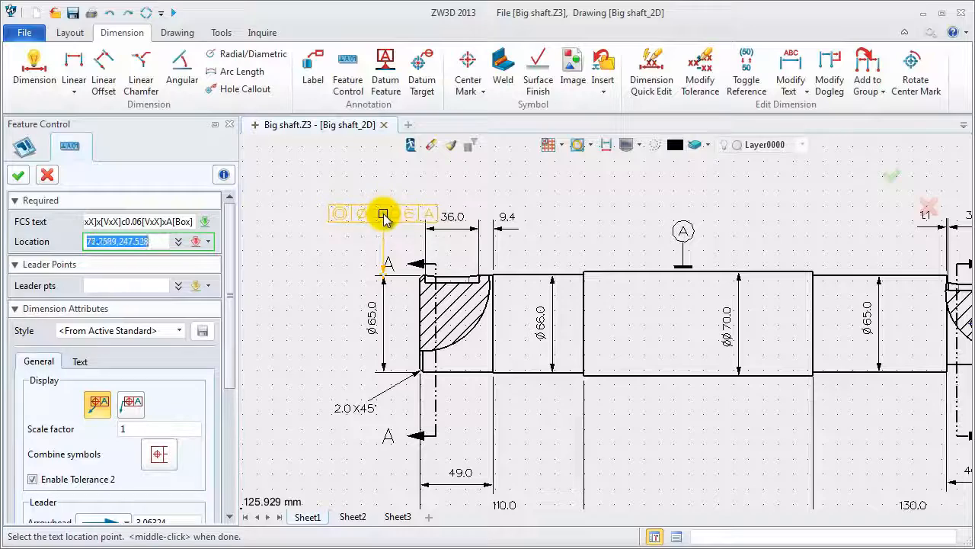
{"action": "scroll", "coordinate": [321, 221], "scroll_direction": "down", "scroll_amount": 1}
{"action": "middle_click_drag", "start_coordinate": [327, 221], "coordinate": [342, 229]}
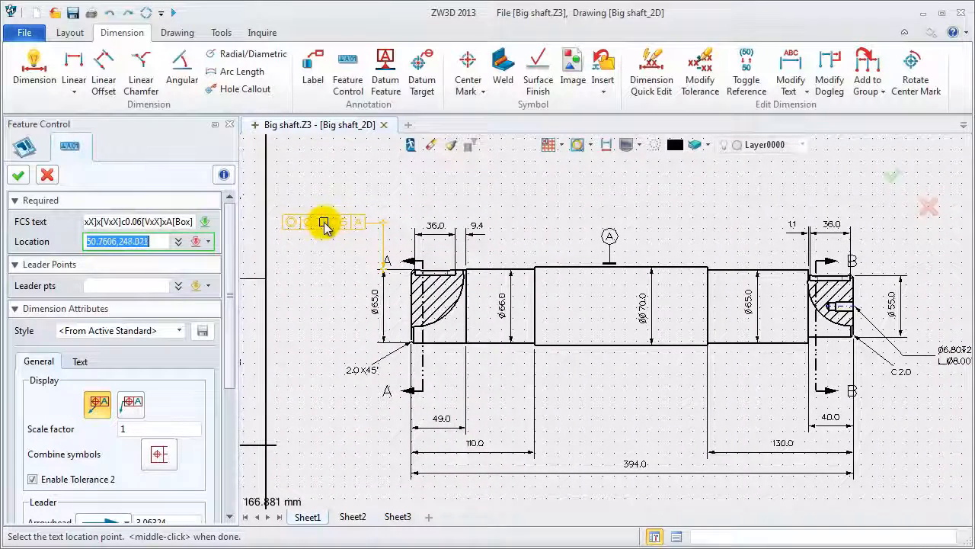
{"action": "left_click", "coordinate": [324, 226]}
{"action": "middle_click", "coordinate": [318, 258]}
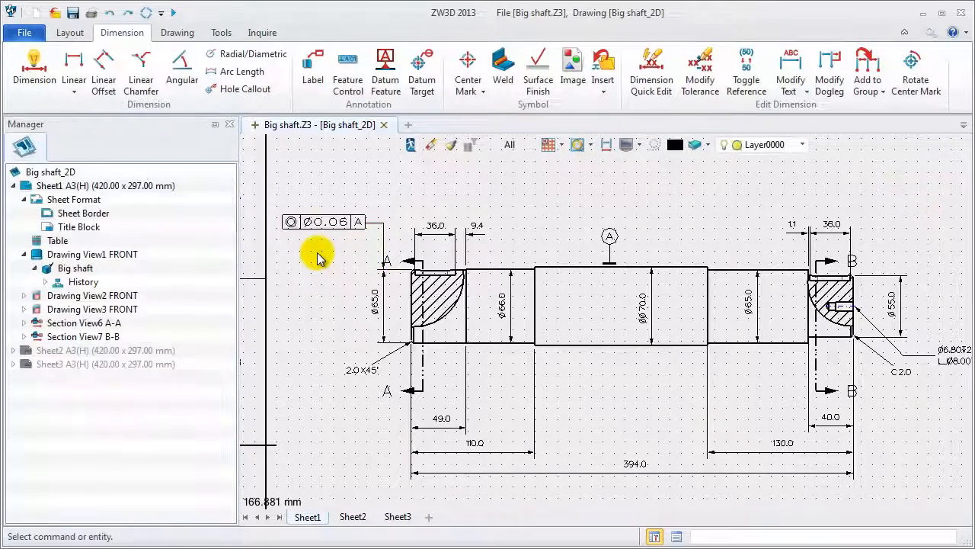
Add a center mark to the circle of section view A-A using the second center mark style.
{"action": "scroll", "coordinate": [318, 257], "scroll_direction": "down", "scroll_amount": 1}
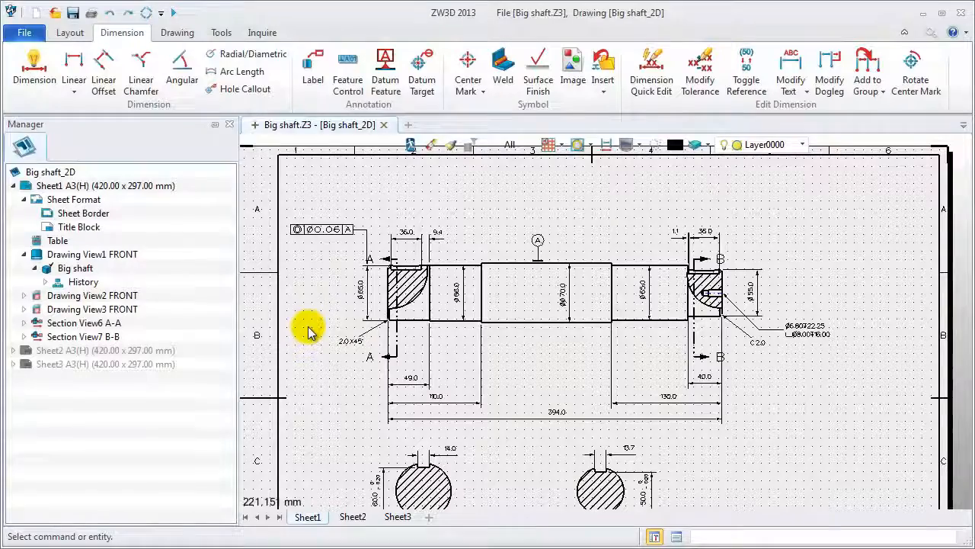
{"action": "middle_click_drag", "start_coordinate": [310, 326], "coordinate": [320, 277]}
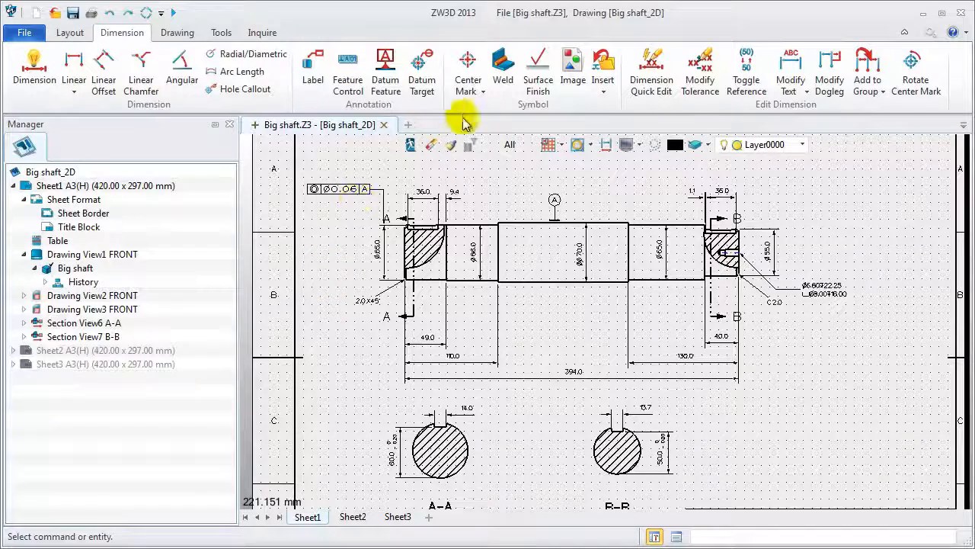
{"action": "left_click", "coordinate": [474, 68]}
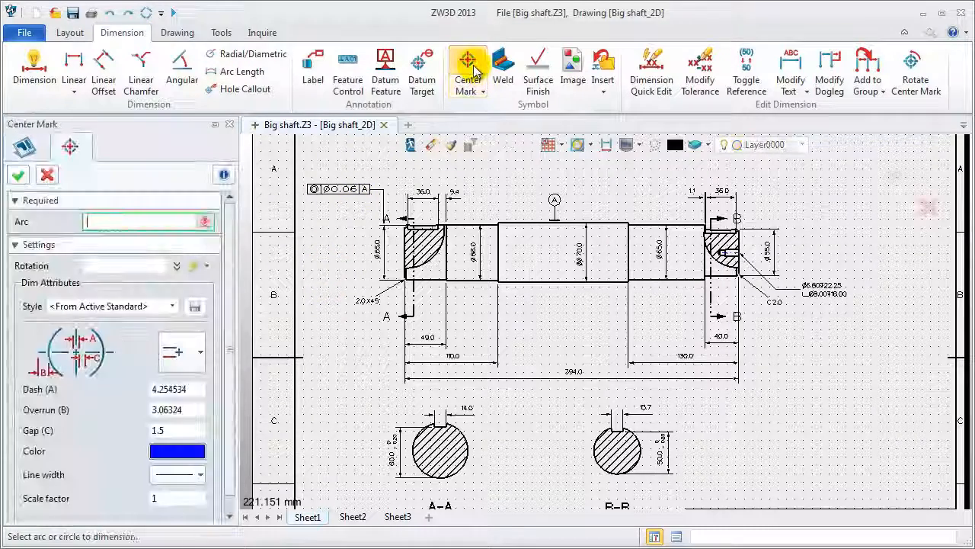
{"action": "left_click", "coordinate": [472, 450]}
{"action": "left_click", "coordinate": [186, 352]}
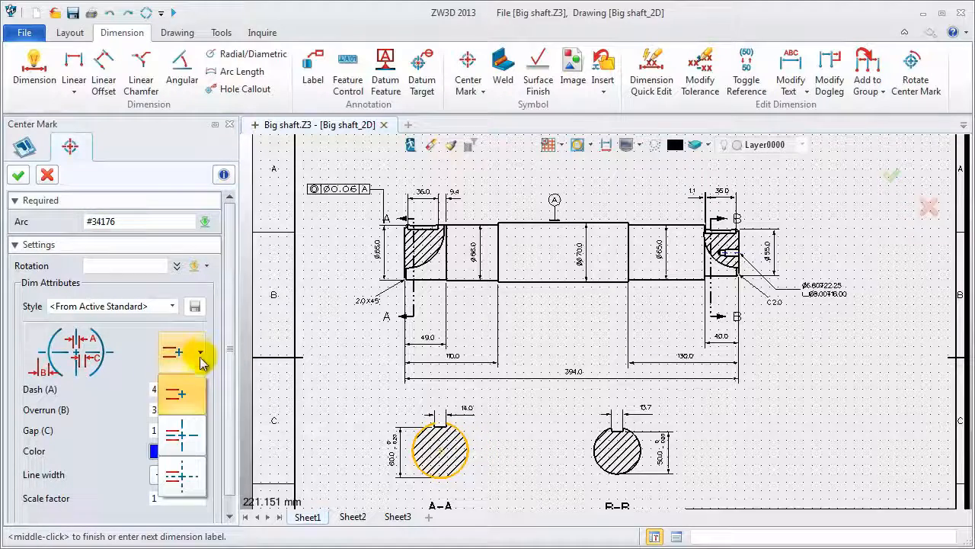
{"action": "left_click", "coordinate": [187, 435]}
{"action": "middle_click", "coordinate": [297, 388]}
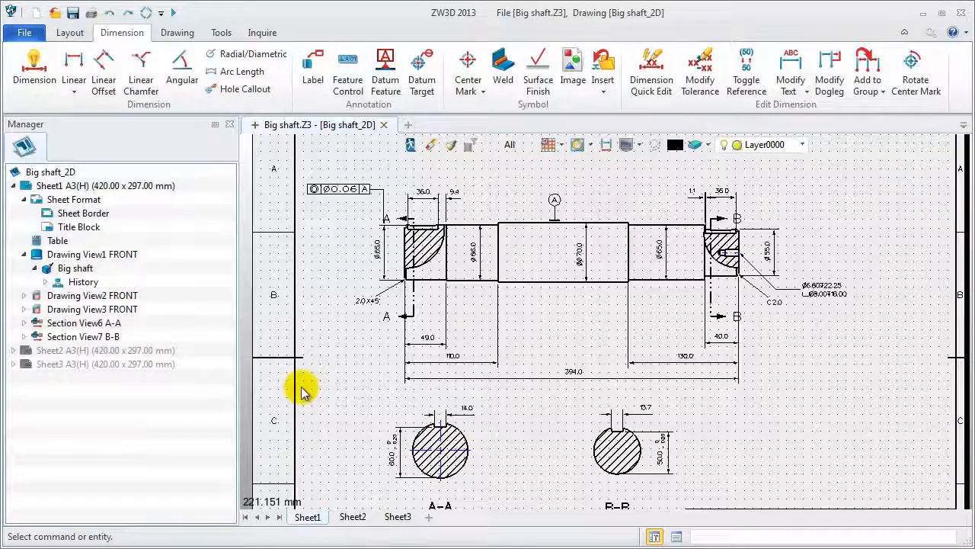
Add a center mark to the circle of section view B-B using the third center mark style.
{"action": "middle_click", "coordinate": [301, 390]}
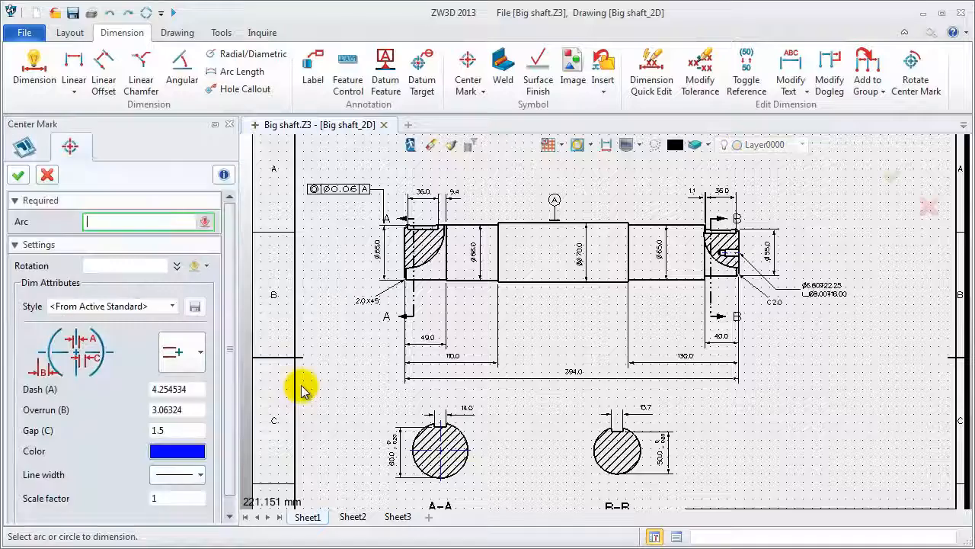
{"action": "left_click", "coordinate": [593, 450]}
{"action": "left_click", "coordinate": [186, 353]}
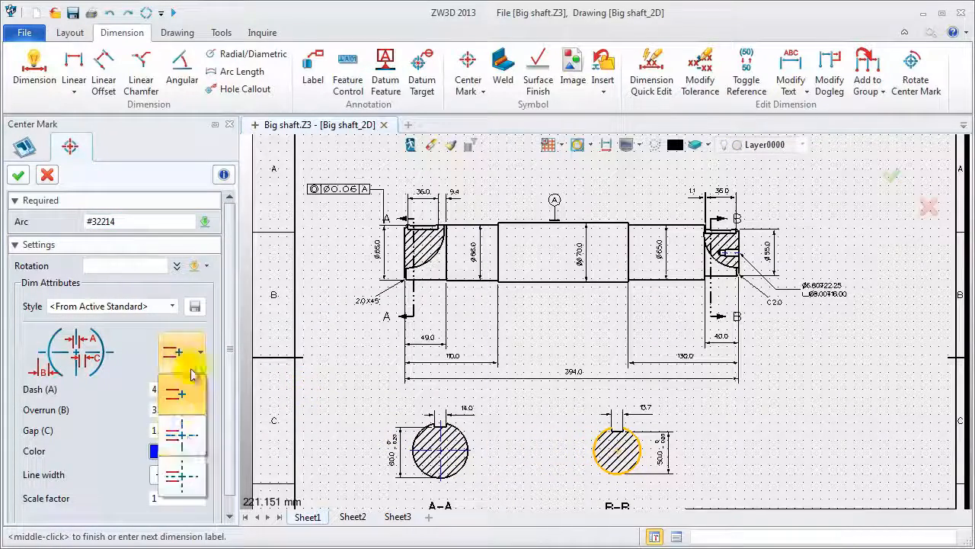
{"action": "left_click", "coordinate": [187, 473]}
{"action": "middle_click", "coordinate": [343, 407]}
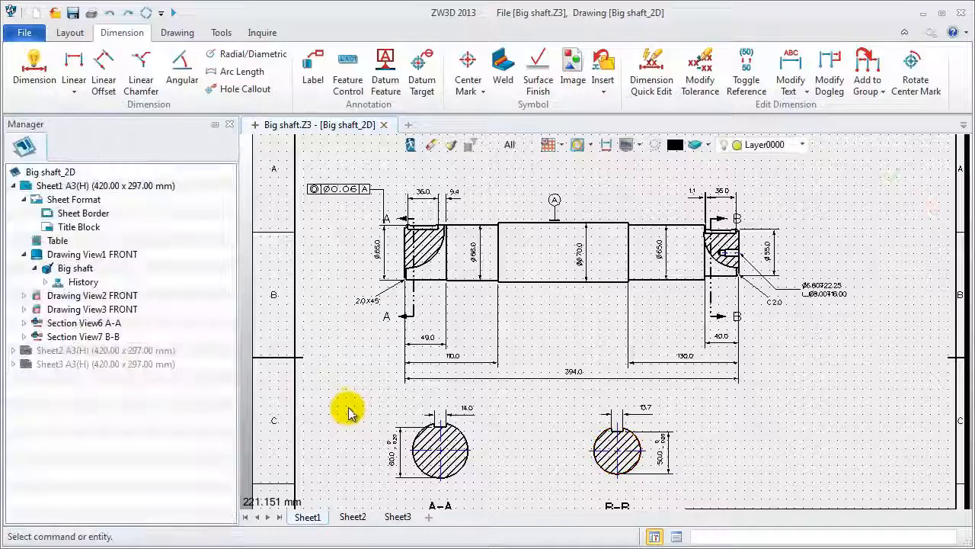
Define a curve-based center line between the upper and lower edges of the shaft's middle section, with an overrun of 73.06324.
{"action": "left_click", "coordinate": [482, 91]}
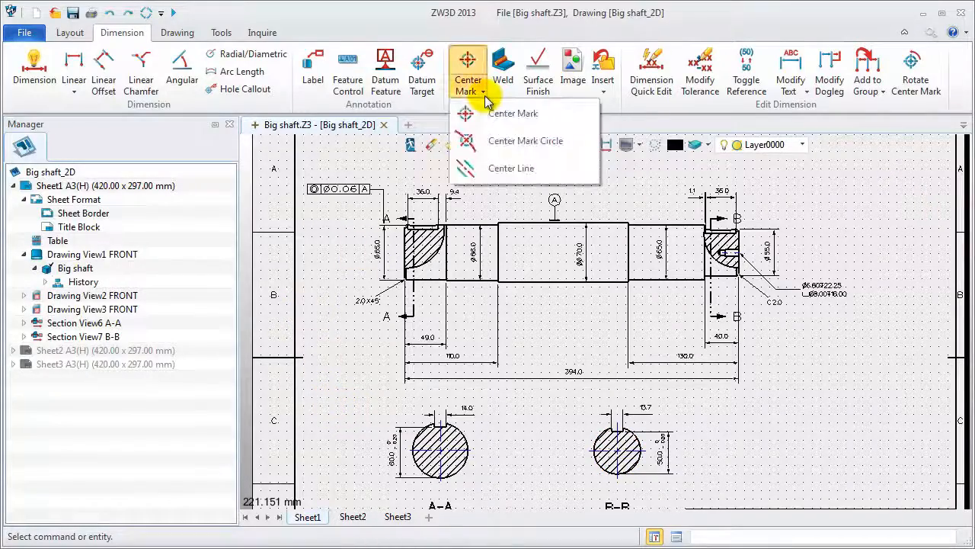
{"action": "left_click", "coordinate": [503, 168]}
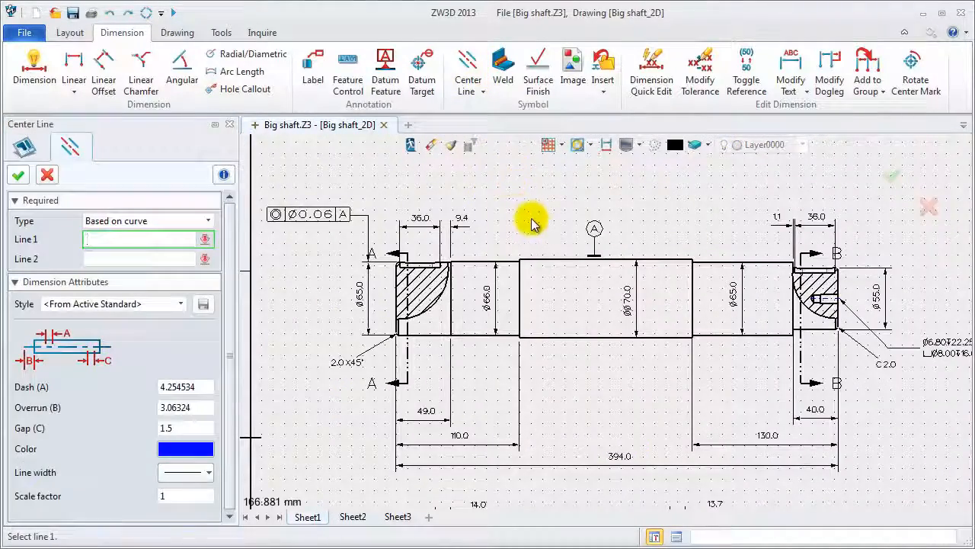
{"action": "left_click", "coordinate": [557, 262]}
{"action": "left_click", "coordinate": [561, 337]}
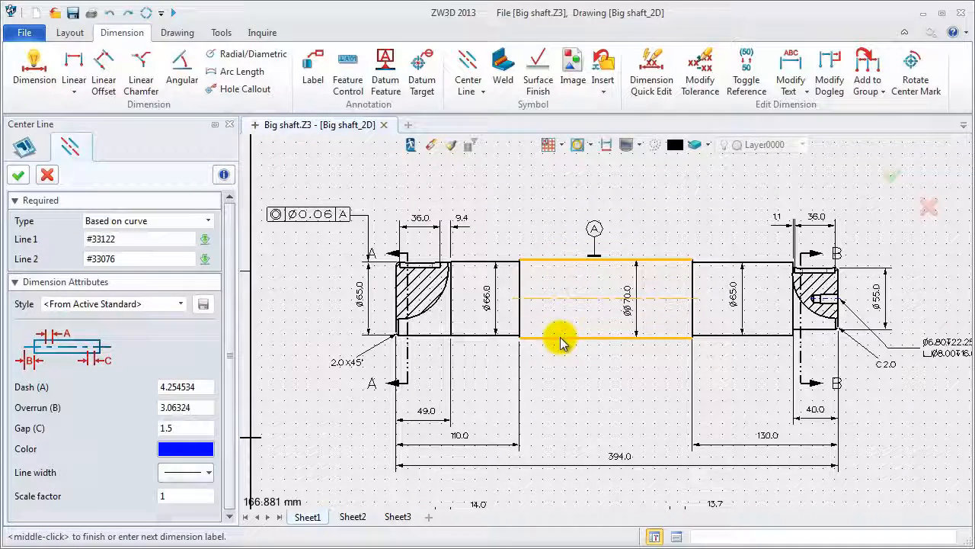
{"action": "left_click", "coordinate": [204, 405]}
{"action": "scroll", "coordinate": [204, 406], "scroll_direction": "up", "scroll_amount": 4}
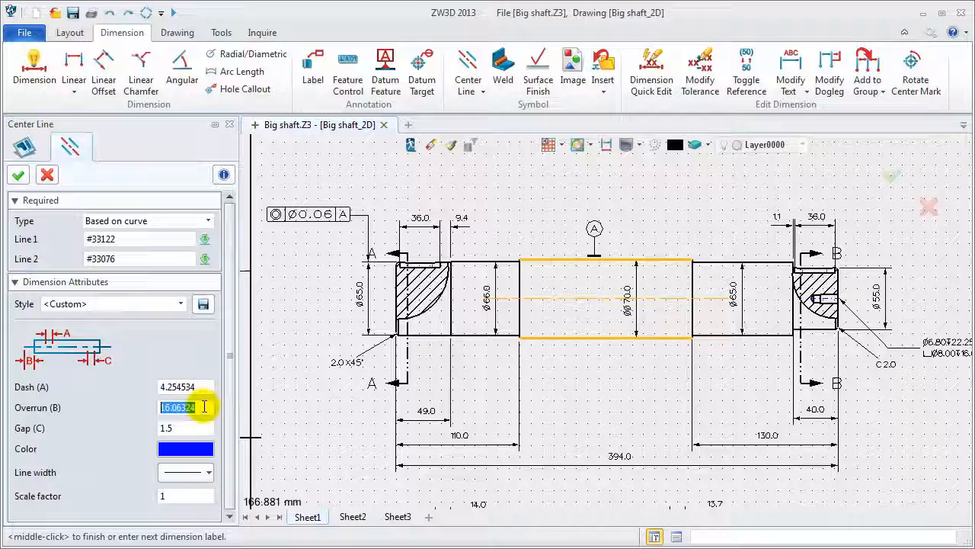
{"action": "scroll", "coordinate": [204, 406], "scroll_direction": "up", "scroll_amount": 4}
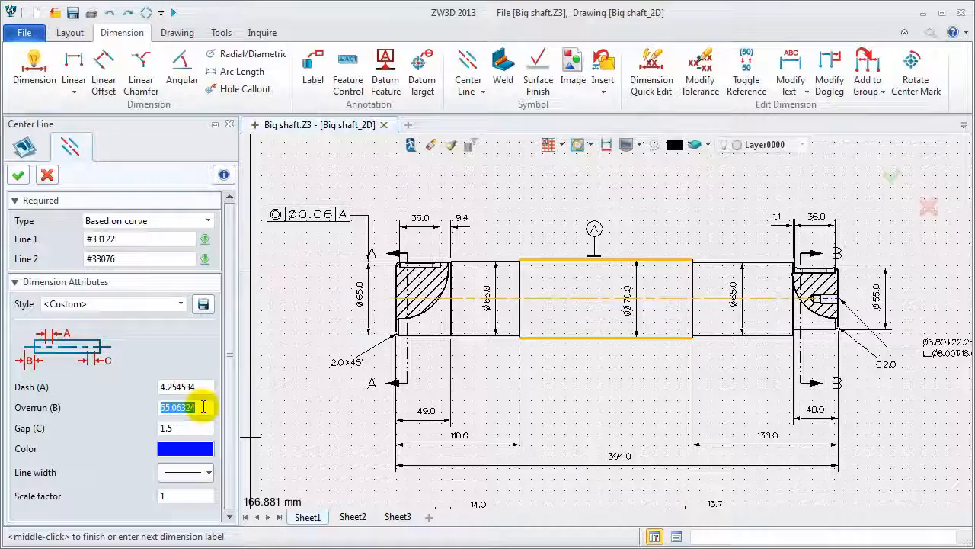
{"action": "scroll", "coordinate": [204, 407], "scroll_direction": "up", "scroll_amount": 18}
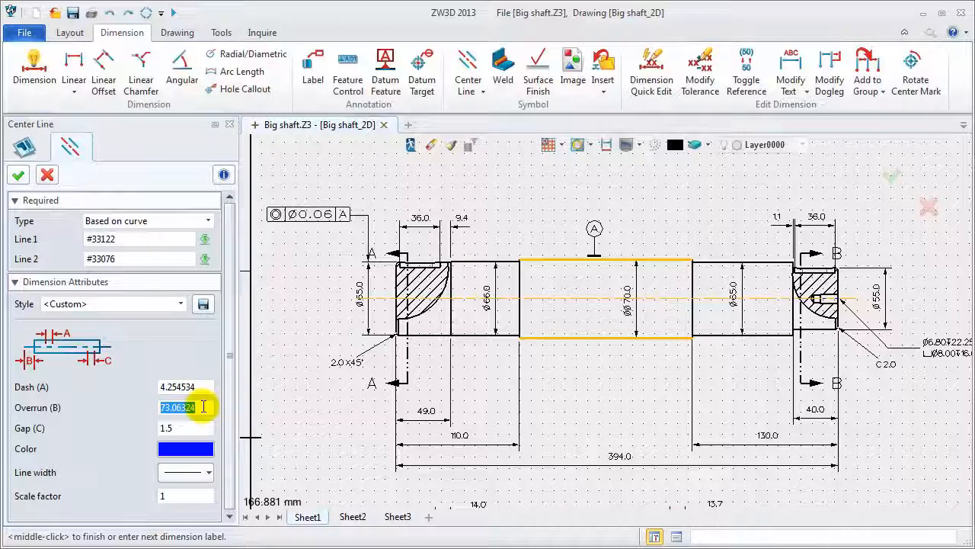
Choose a thicker line width for the shaft's center line and finish it.
{"action": "left_click", "coordinate": [207, 473]}
{"action": "left_click", "coordinate": [206, 479]}
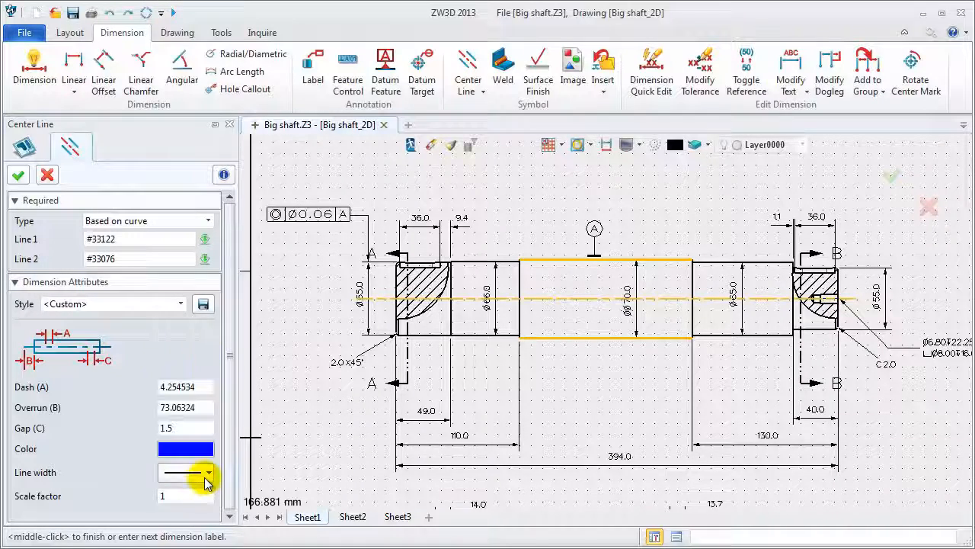
{"action": "middle_click", "coordinate": [198, 376]}
{"action": "scroll", "coordinate": [572, 196], "scroll_direction": "up", "scroll_amount": 1}
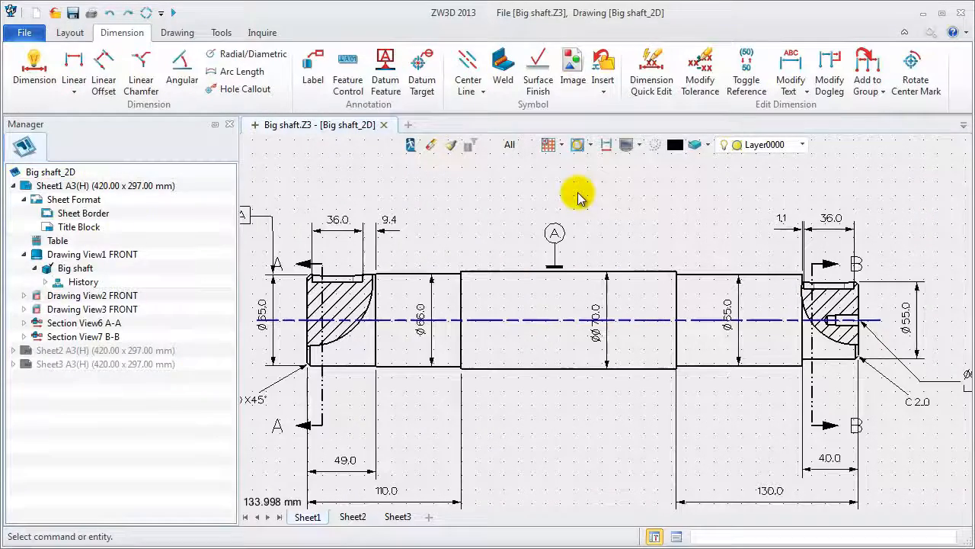
Add a machining-required surface finish symbol with minimum roughness 1.6 and orientation 180 to the lower edge of the shaft's left end section.
{"action": "left_click", "coordinate": [538, 74]}
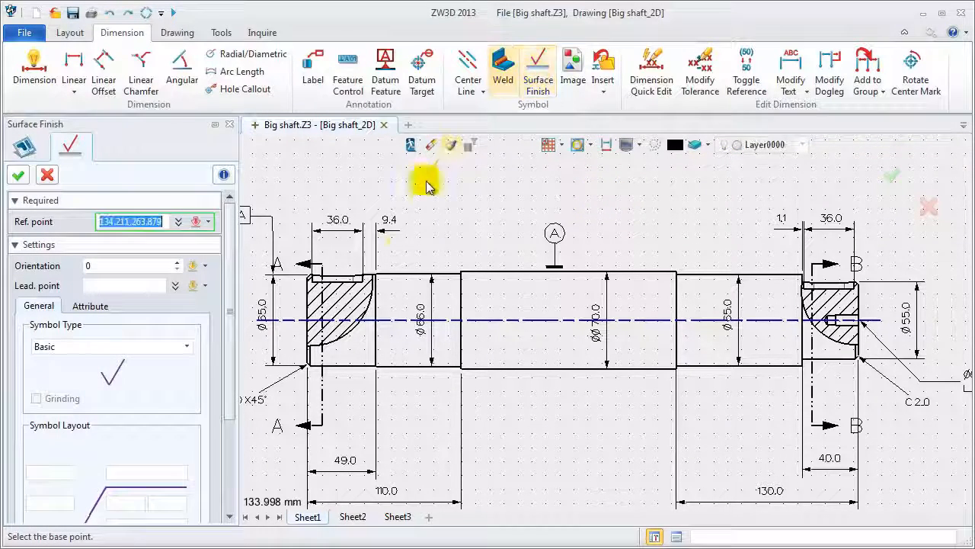
{"action": "left_click", "coordinate": [340, 368]}
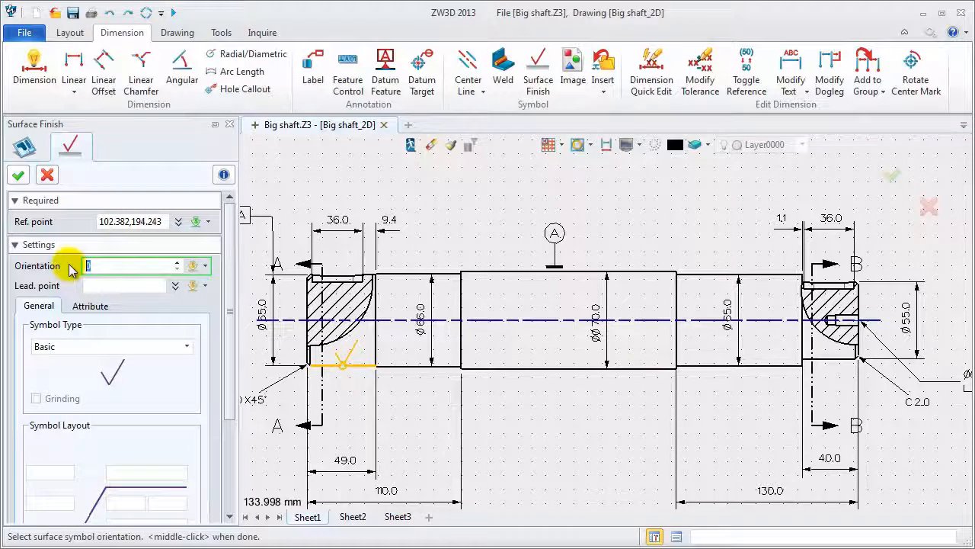
{"action": "type", "text": "180"}
{"action": "key", "text": "Return"}
{"action": "left_click", "coordinate": [90, 346]}
{"action": "left_click", "coordinate": [86, 374]}
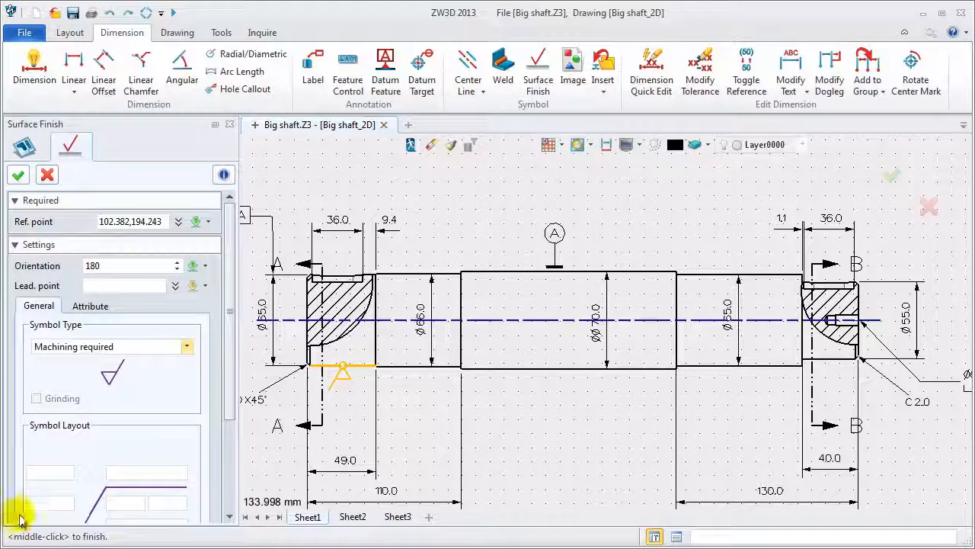
{"action": "left_click_drag", "start_coordinate": [230, 413], "coordinate": [228, 470]}
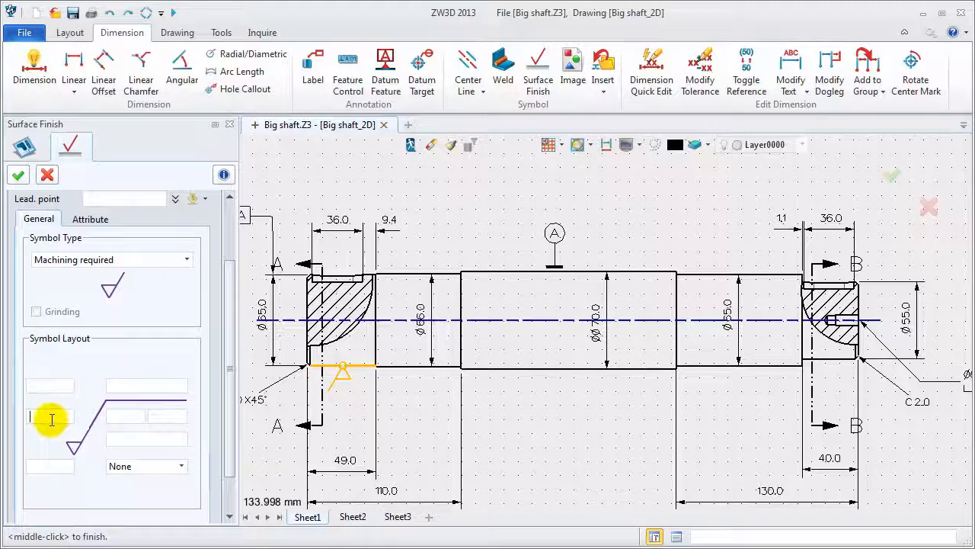
{"action": "type", "text": "1.6"}
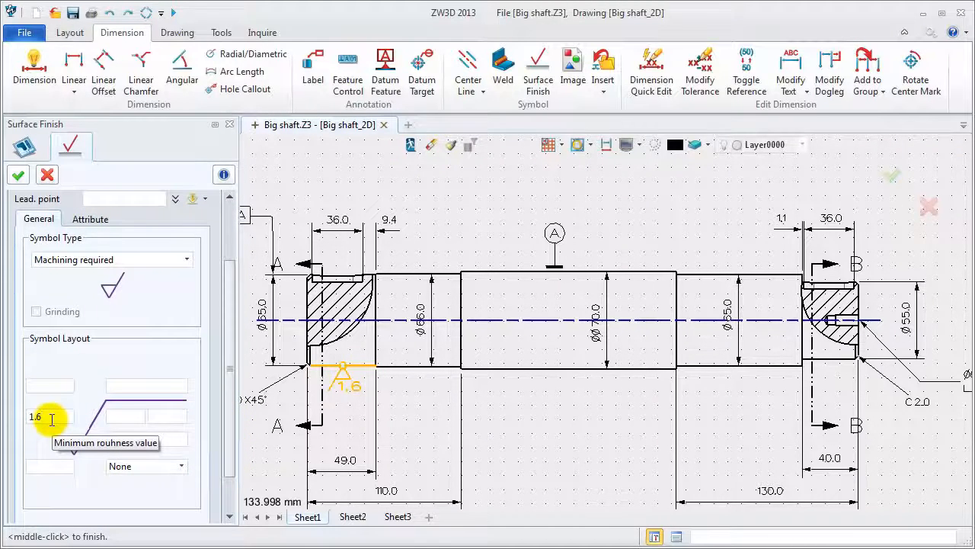
{"action": "left_click", "coordinate": [17, 174]}
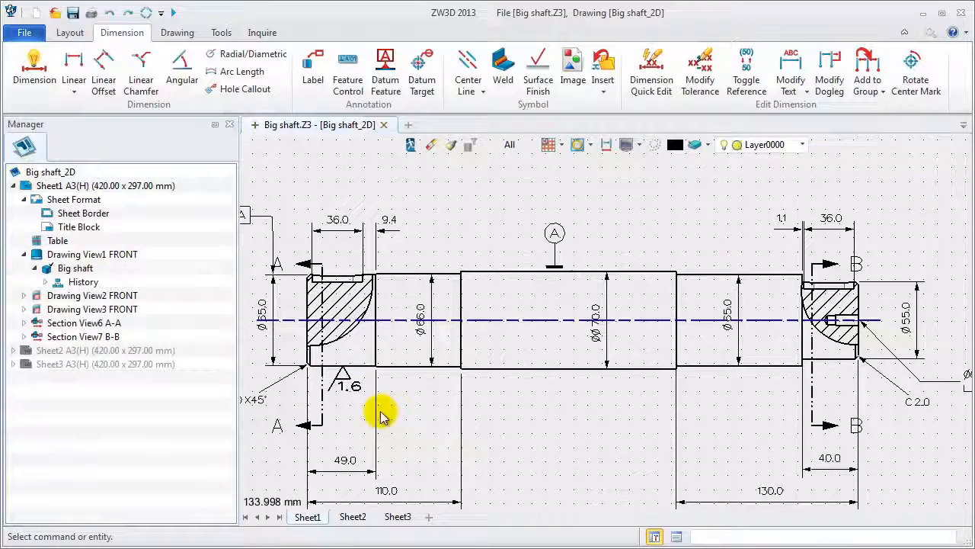
Place a machining-required surface finish symbol with roughness 3.2 and orientation 90 on the inner extension line of the 110.0 dimension.
{"action": "middle_click", "coordinate": [425, 433]}
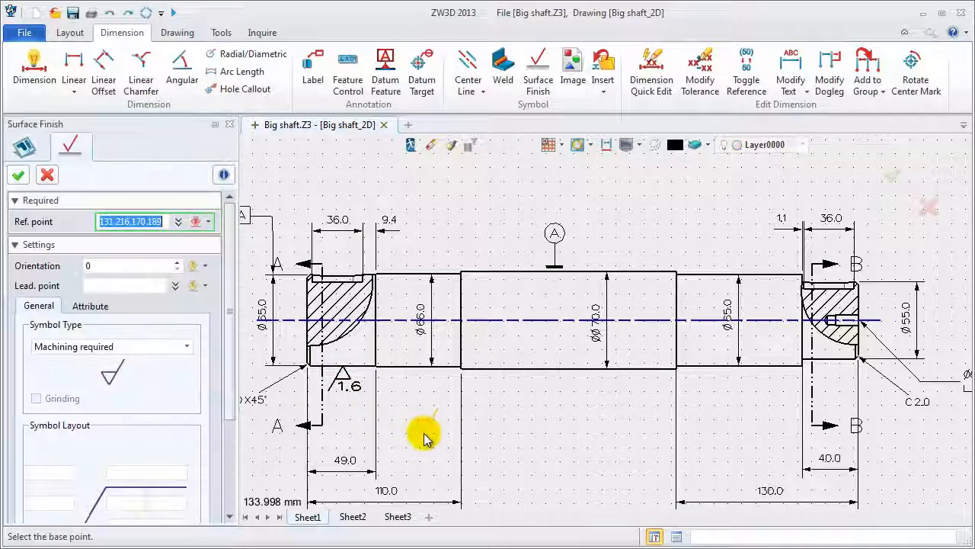
{"action": "left_click", "coordinate": [462, 416]}
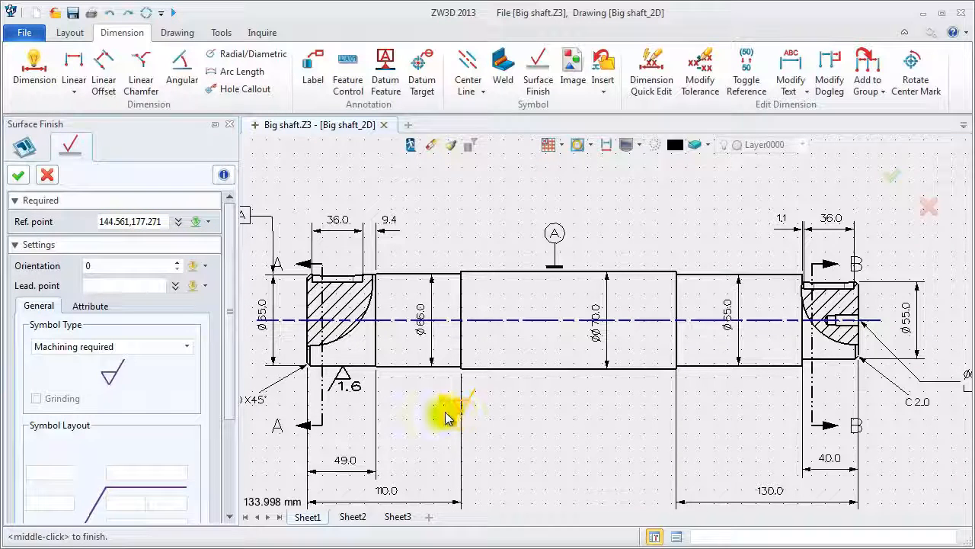
{"action": "type", "text": "9"}
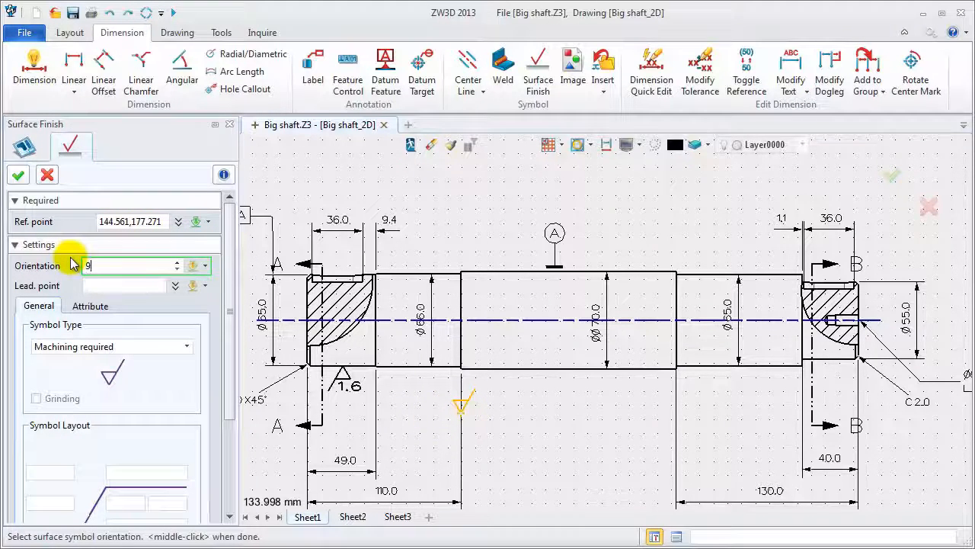
{"action": "type", "text": "0"}
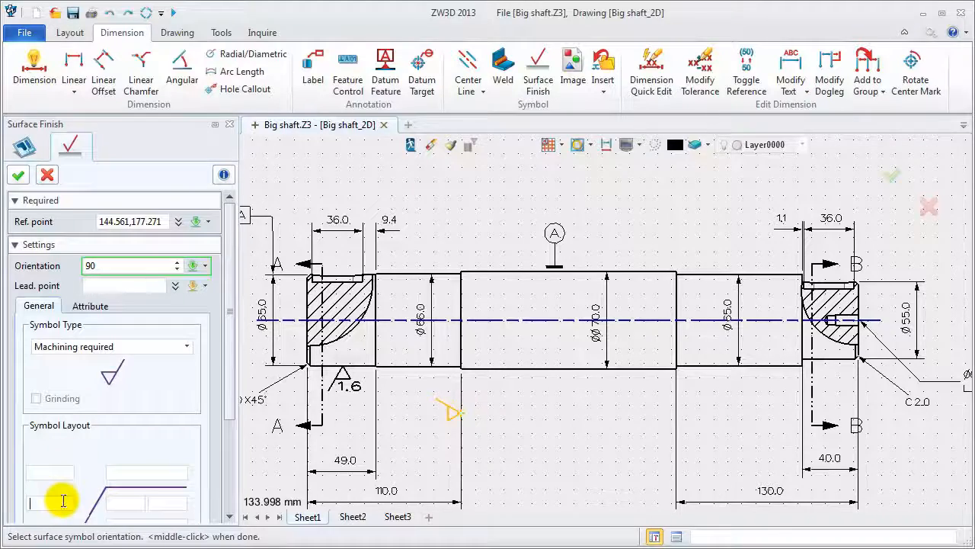
{"action": "left_click", "coordinate": [63, 500]}
{"action": "type", "text": "3.2"}
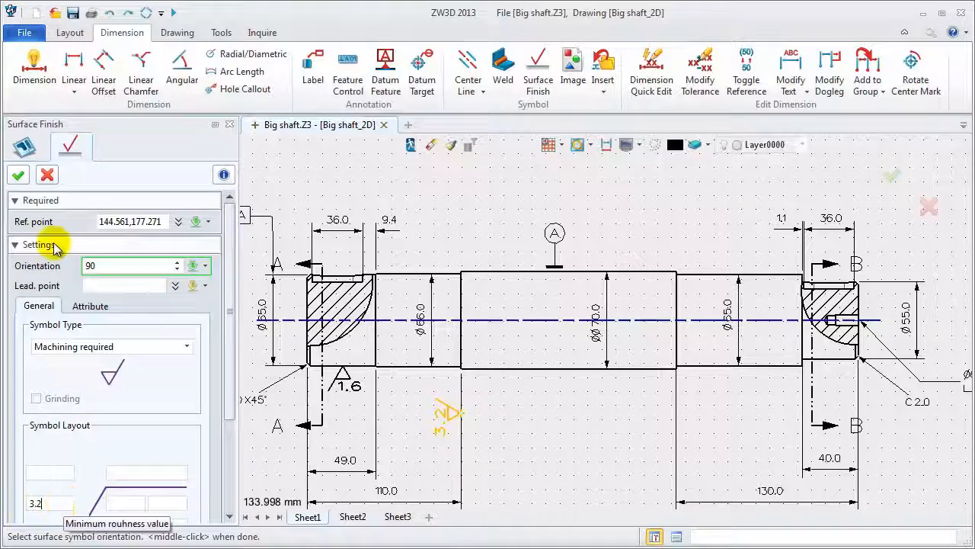
{"action": "left_click", "coordinate": [19, 175]}
Add a machining-required surface finish symbol with roughness 12.5 and orientation 180 to the lower edge of the shaft's middle section.
{"action": "middle_click", "coordinate": [640, 448]}
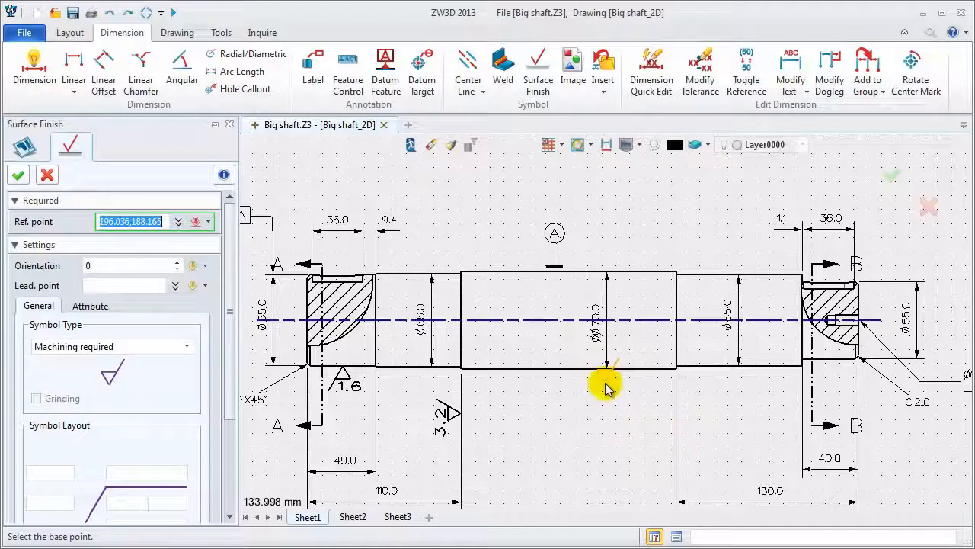
{"action": "left_click", "coordinate": [575, 370]}
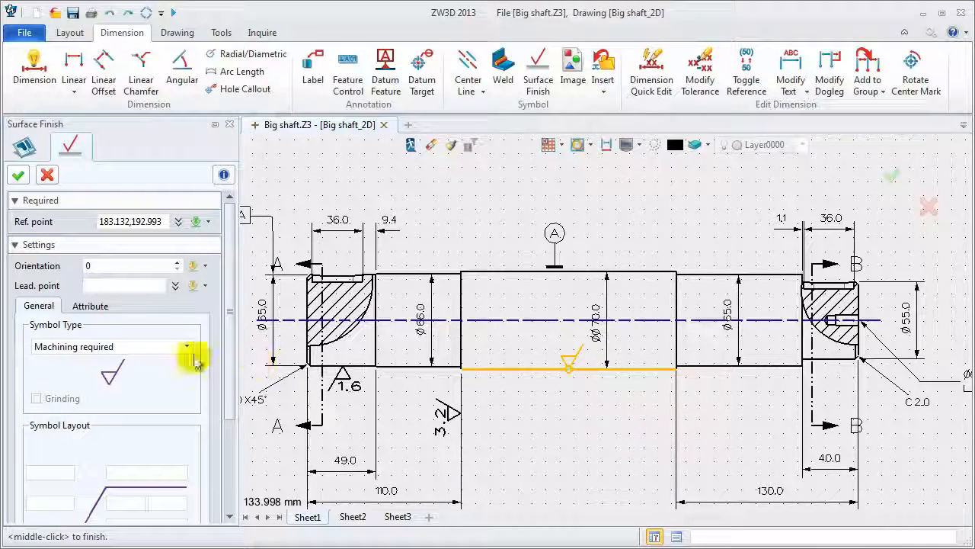
{"action": "left_click", "coordinate": [88, 265]}
{"action": "type", "text": "180"}
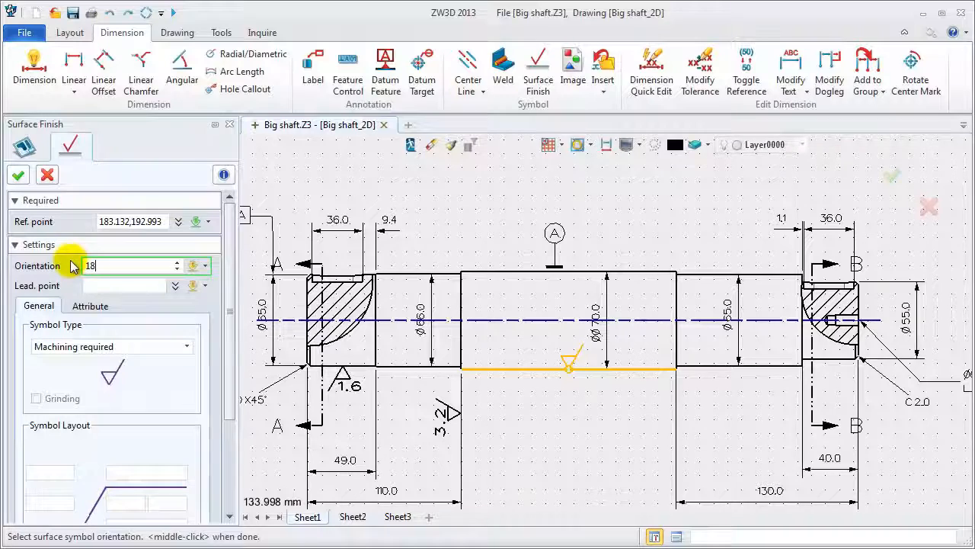
{"action": "left_click", "coordinate": [51, 501]}
{"action": "type", "text": "12"}
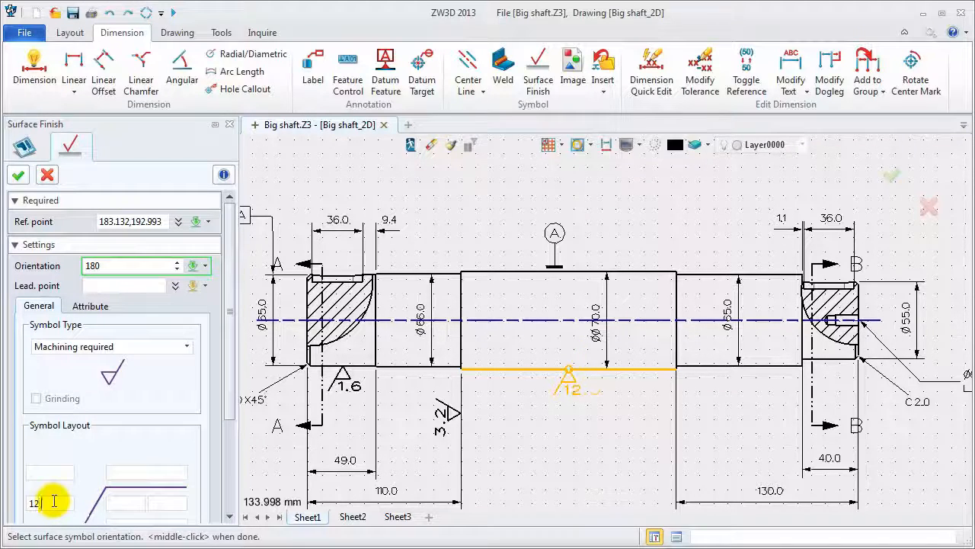
{"action": "type", "text": ".5"}
{"action": "left_click", "coordinate": [18, 174]}
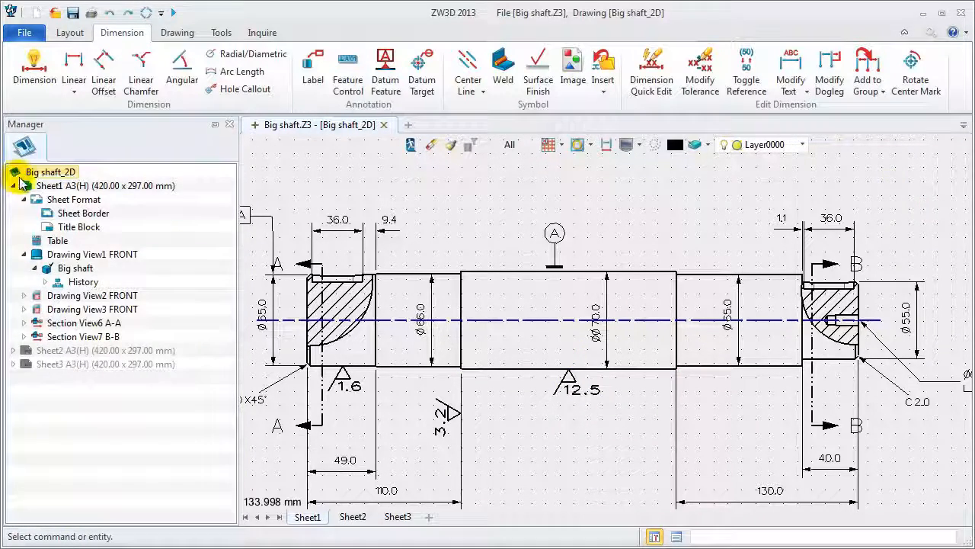
Place a machining-required surface finish symbol with roughness 3.2 on the keyway width dimension of section A-A.
{"action": "mouse_move", "coordinate": [261, 457]}
{"action": "middle_mouse_down"}
{"action": "mouse_move", "coordinate": [291, 381]}
{"action": "mouse_move", "coordinate": [307, 289]}
{"action": "middle_mouse_up"}
{"action": "middle_click_drag", "start_coordinate": [307, 458], "coordinate": [308, 316]}
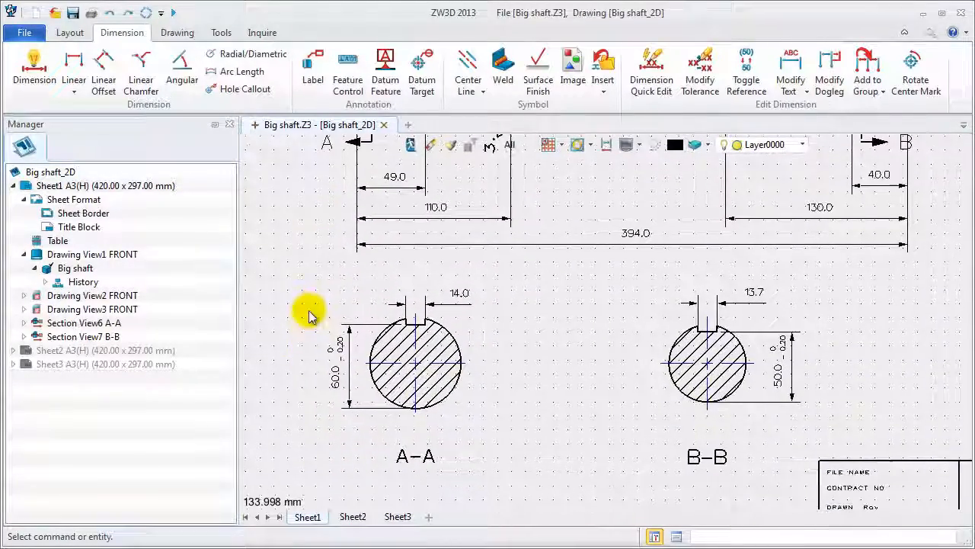
{"action": "middle_click", "coordinate": [308, 316]}
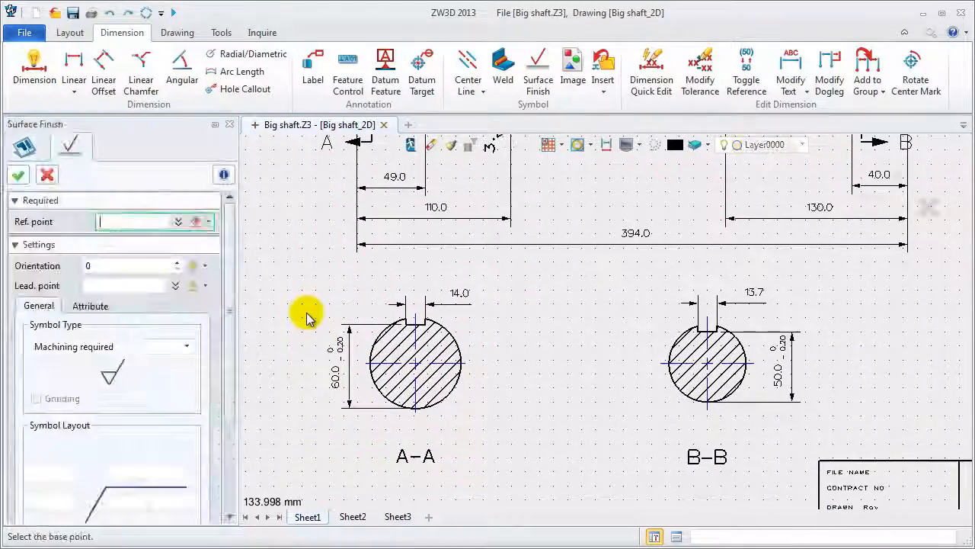
{"action": "left_click", "coordinate": [390, 308]}
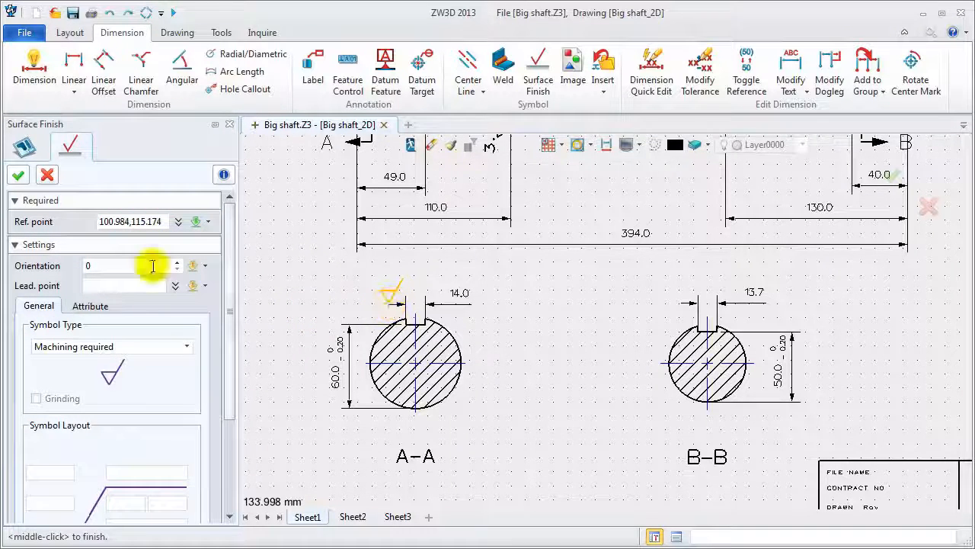
{"action": "left_click", "coordinate": [43, 499]}
{"action": "type", "text": "3.2"}
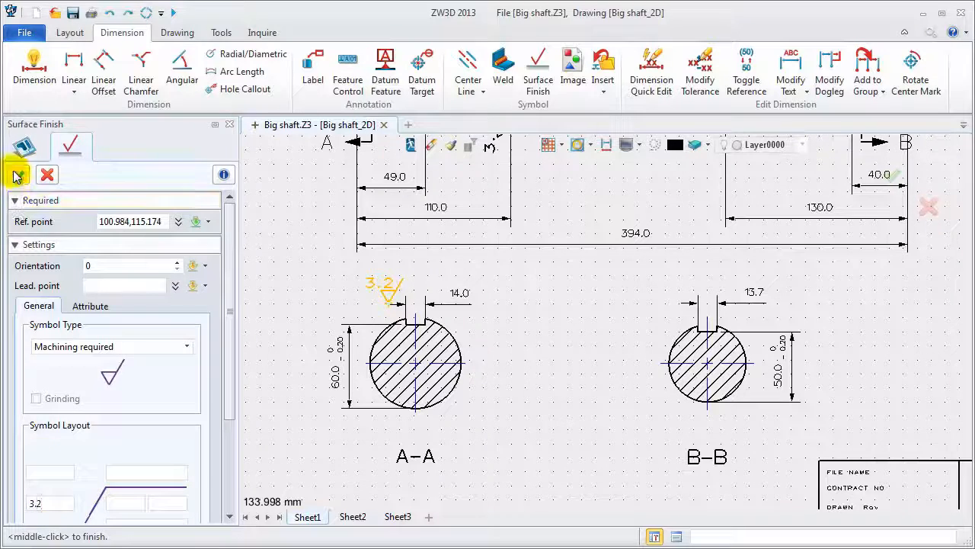
{"action": "left_click", "coordinate": [18, 175]}
Place a machining-required surface finish symbol with roughness 6.5 on the upper extension line of section A-A's vertical dimension.
{"action": "middle_click", "coordinate": [276, 286]}
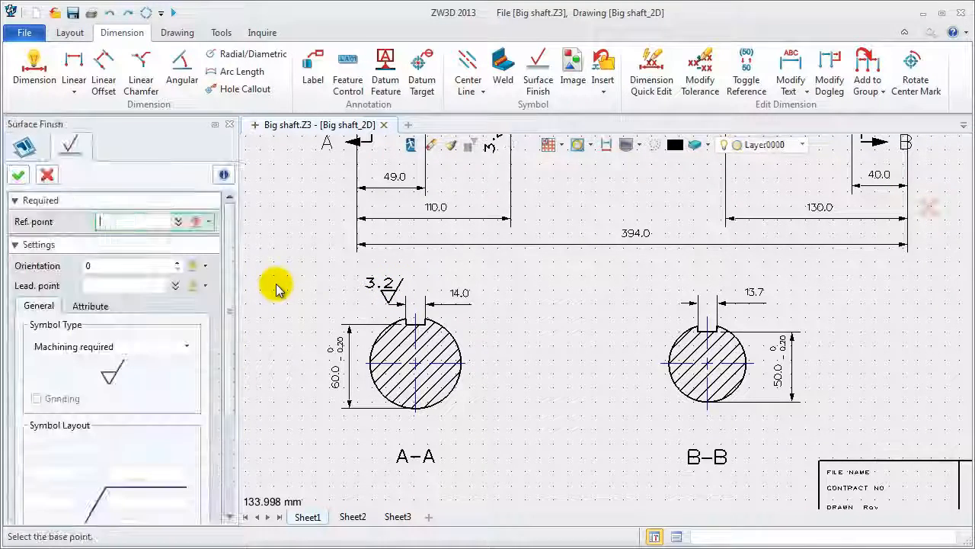
{"action": "left_click", "coordinate": [349, 328]}
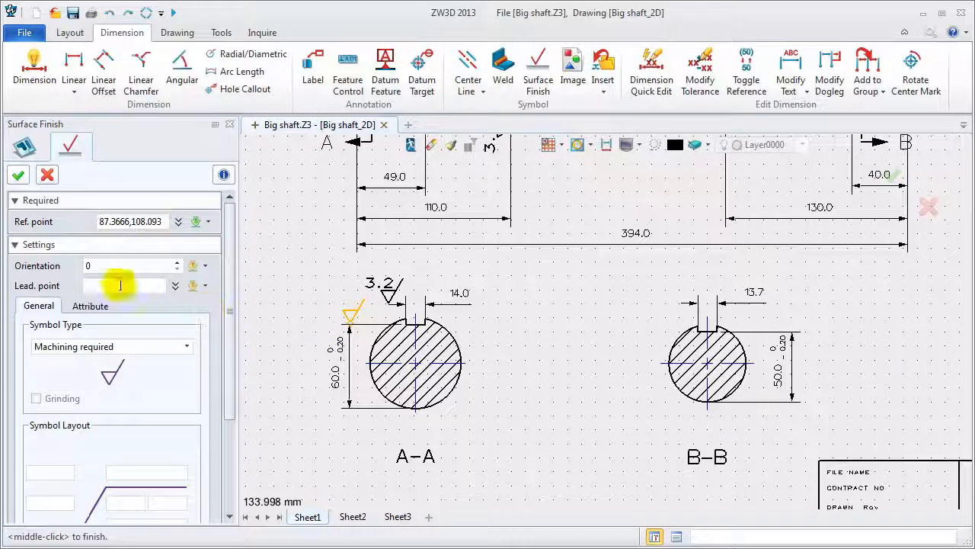
{"action": "left_click", "coordinate": [51, 502]}
{"action": "type", "text": "6.5"}
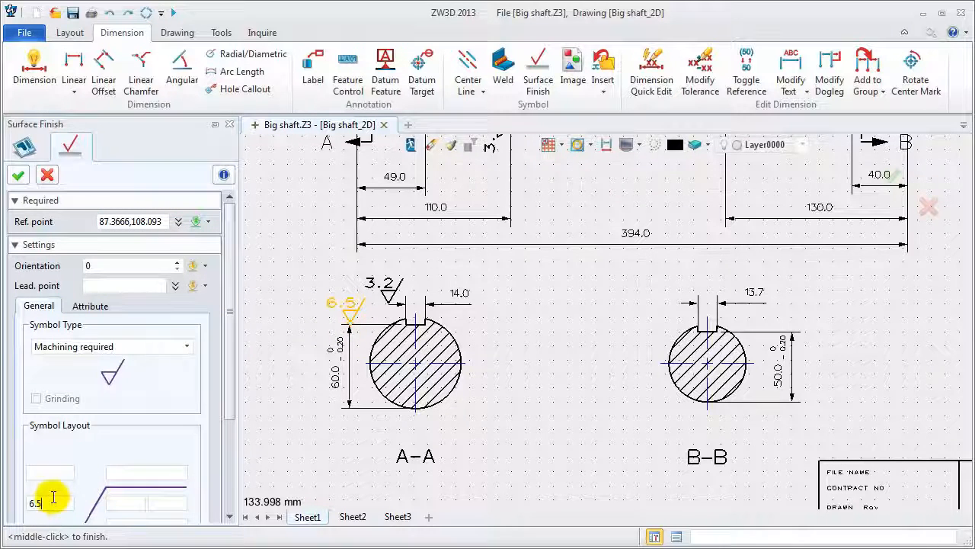
{"action": "middle_click", "coordinate": [272, 229]}
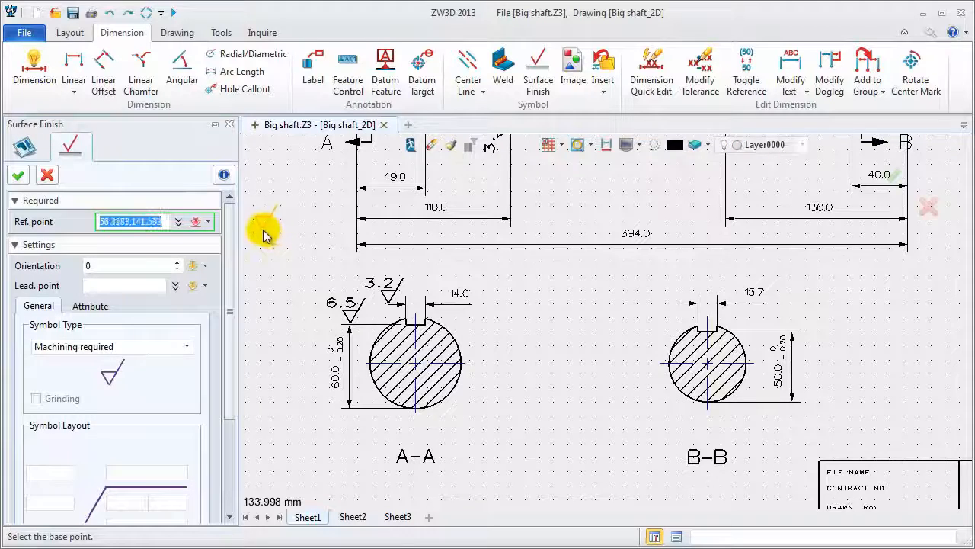
Add machining-required surface finish symbols to section B-B: 3.2 on the keyway width dimension and 6.5 on the vertical dimension's upper extension line.
{"action": "left_click", "coordinate": [681, 303]}
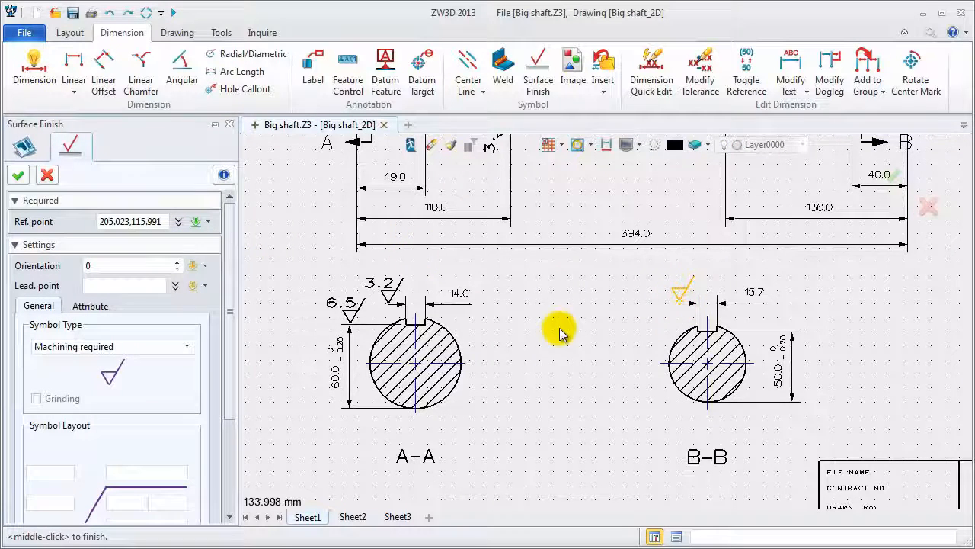
{"action": "type", "text": "3.2"}
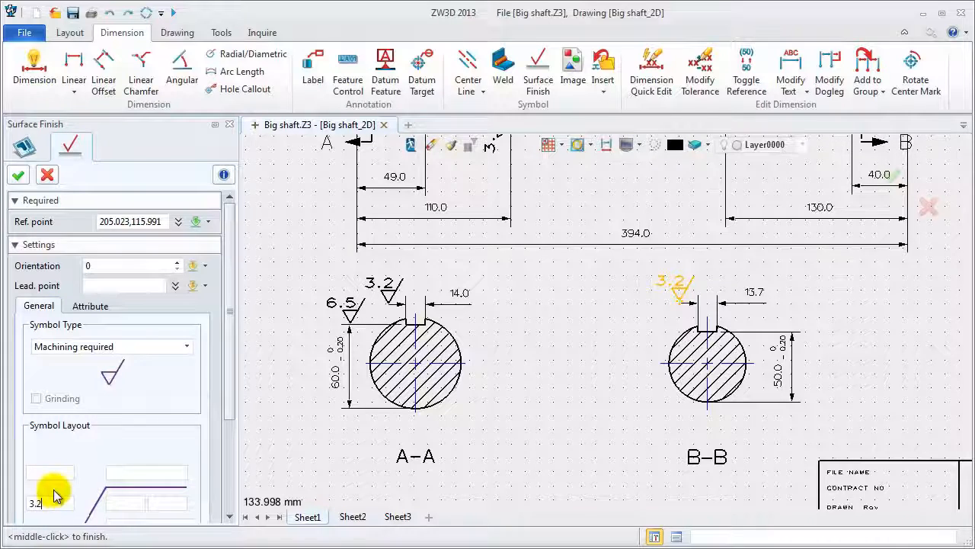
{"action": "middle_click", "coordinate": [261, 431]}
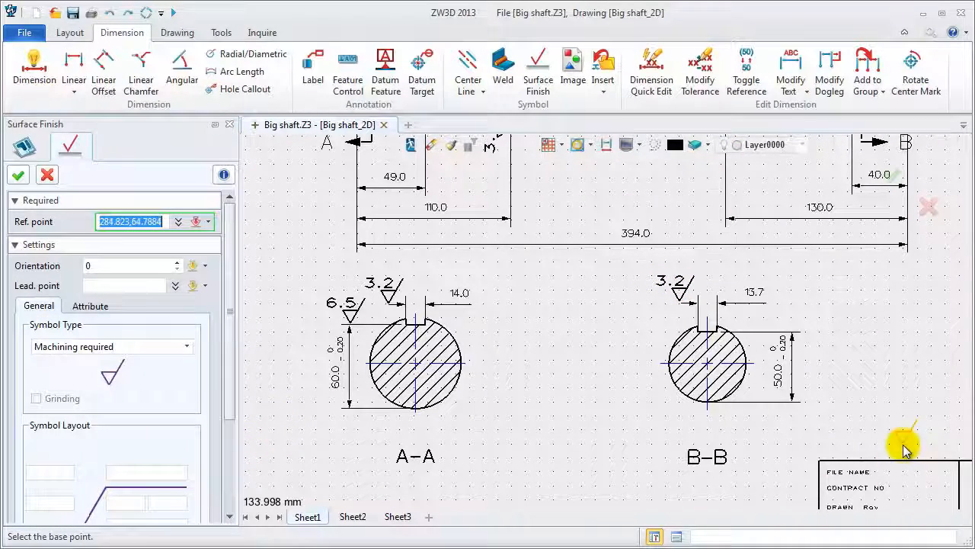
{"action": "left_click", "coordinate": [793, 337]}
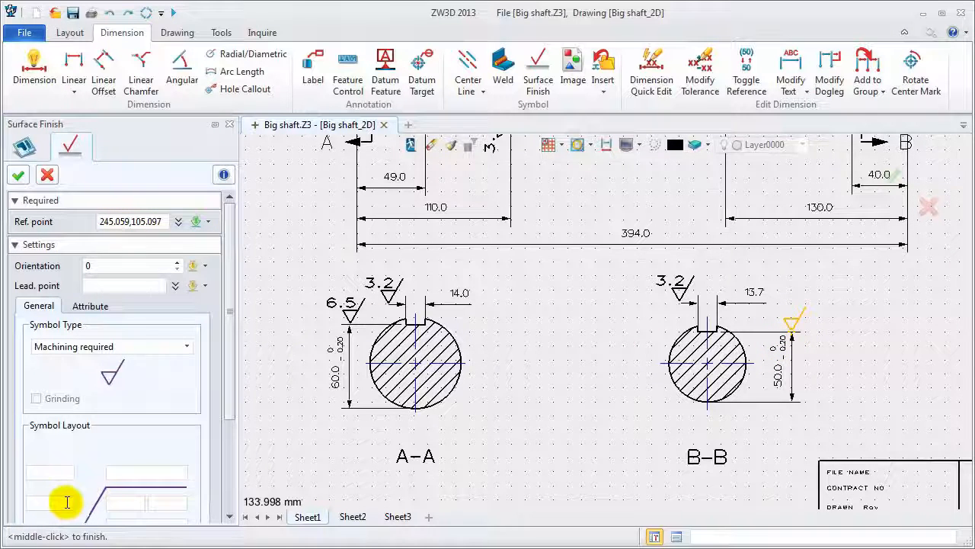
{"action": "left_click", "coordinate": [18, 174]}
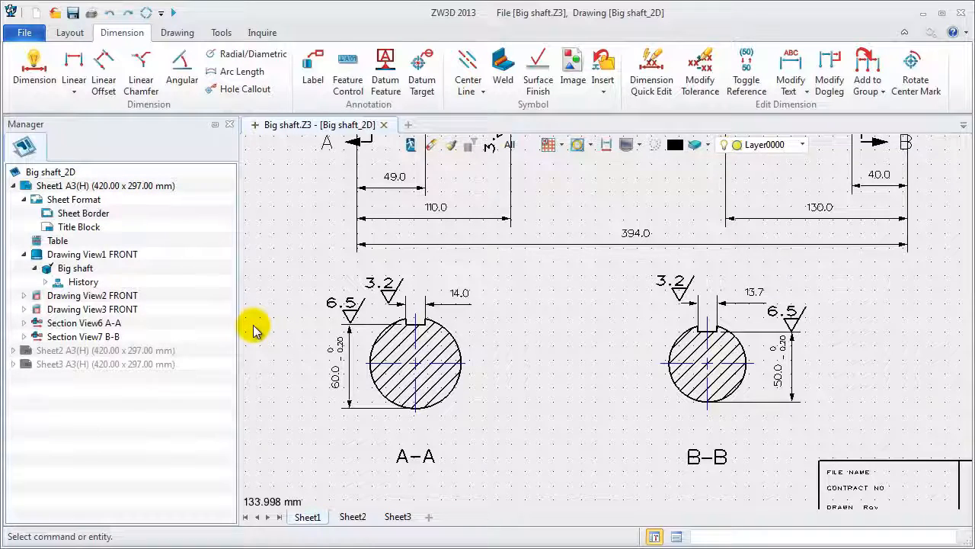
Create a two-line text note above the title block reading "TECHNICAL REQUIREMENTS:" and "UNSPECIFIED RADII MUST BE 1.5MM.".
{"action": "key", "text": "ctrl+a"}
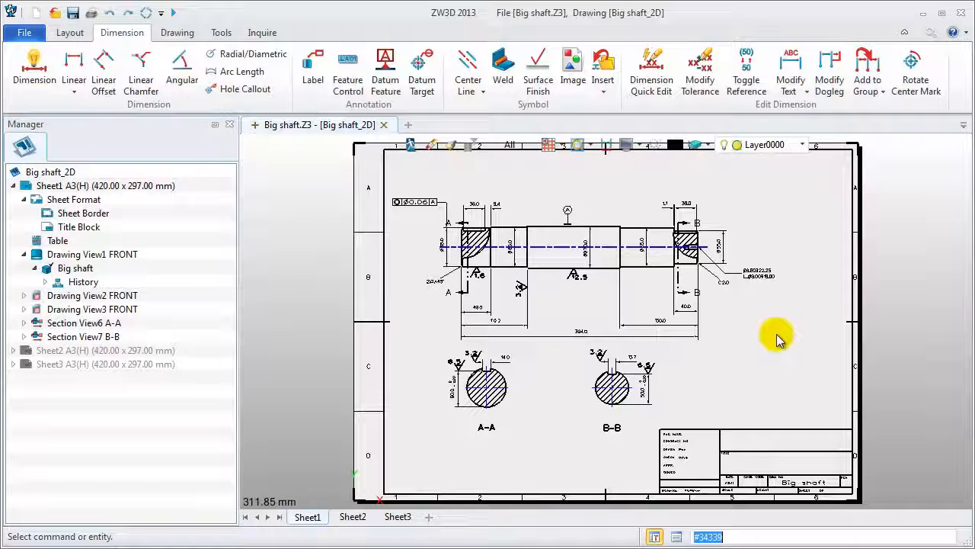
{"action": "left_click", "coordinate": [177, 34]}
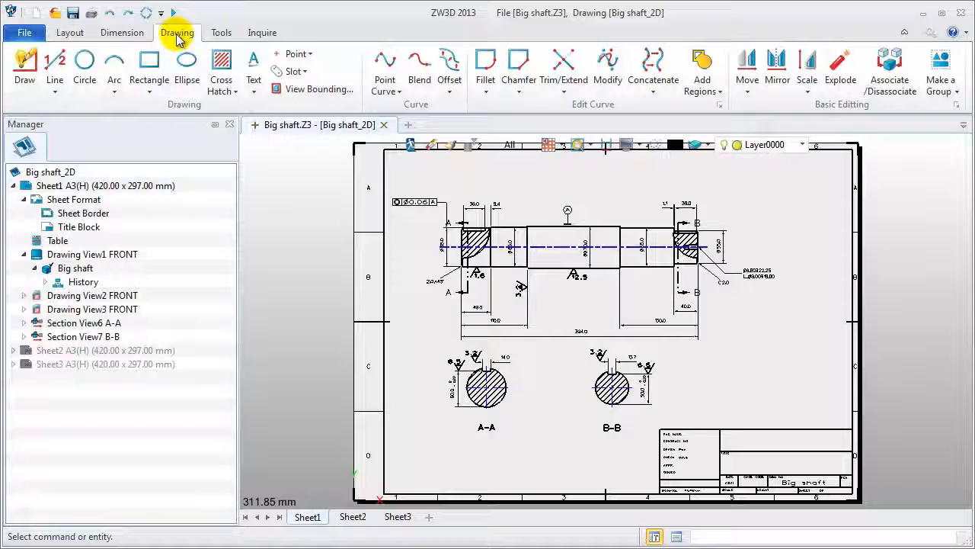
{"action": "left_click", "coordinate": [255, 74]}
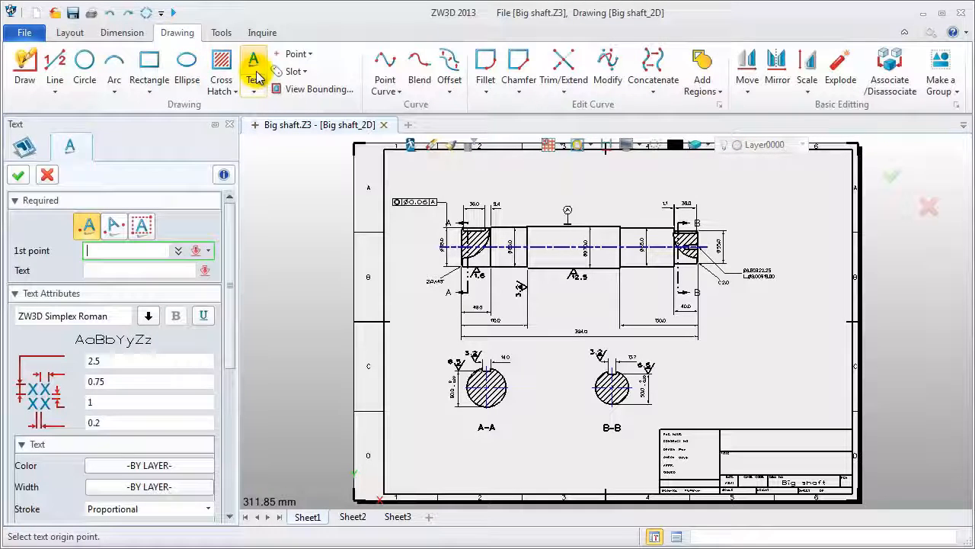
{"action": "left_click", "coordinate": [721, 401]}
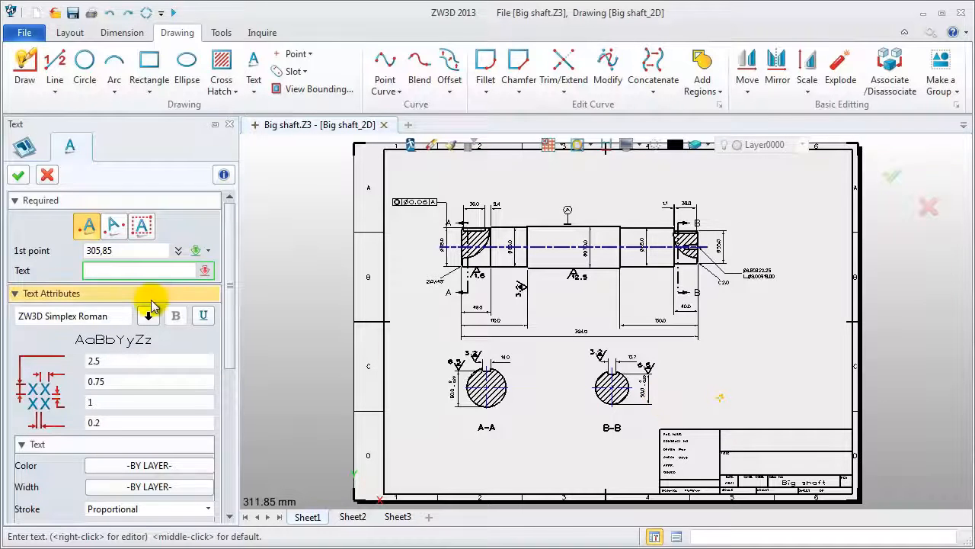
{"action": "right_click", "coordinate": [205, 272]}
{"action": "left_click", "coordinate": [251, 276]}
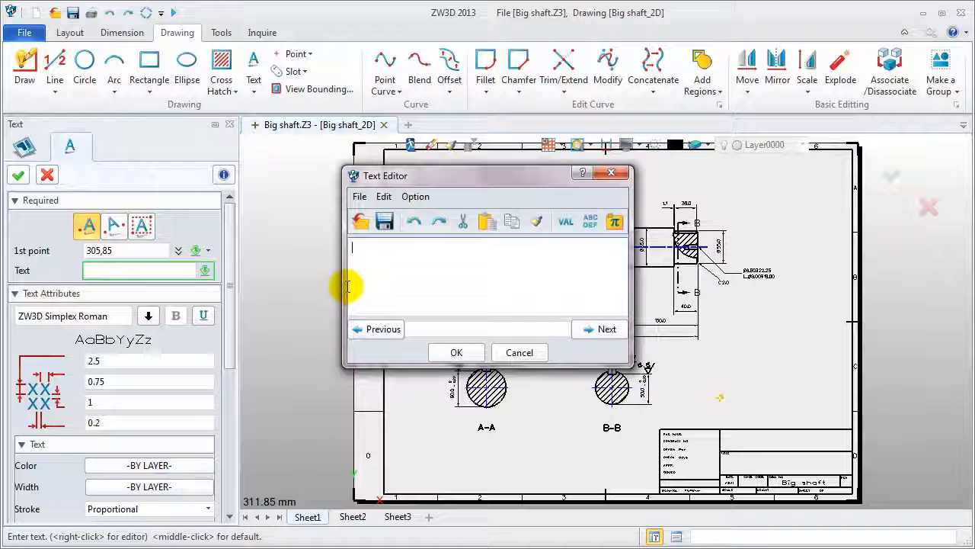
{"action": "type", "text": "TECHNICAL REQUIREMENTS:"}
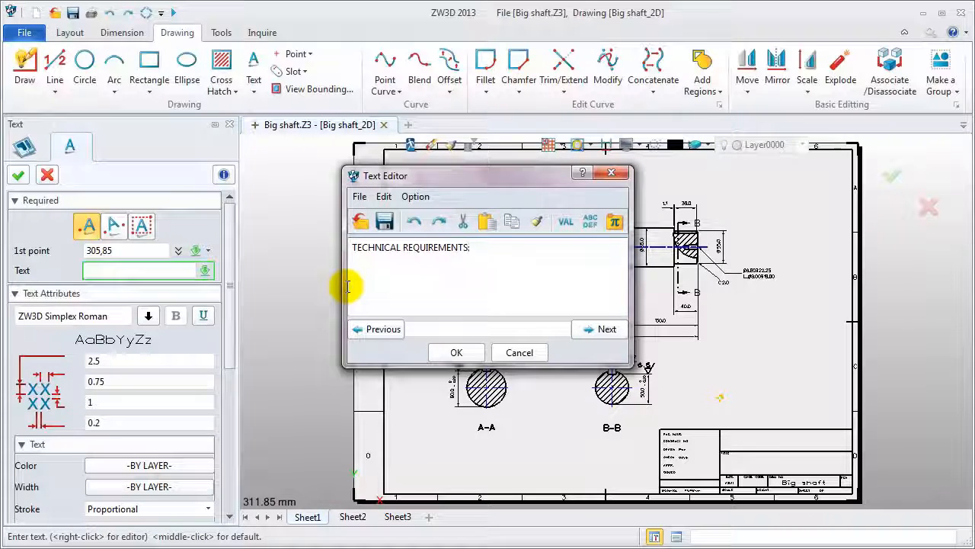
{"action": "type", "text": "UNSPECIFIED R"}
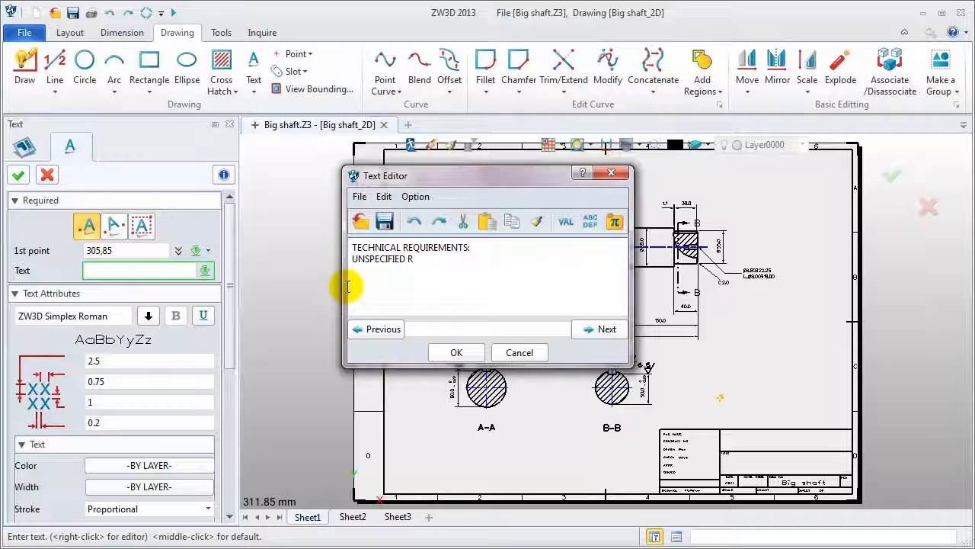
{"action": "type", "text": "ADII "}
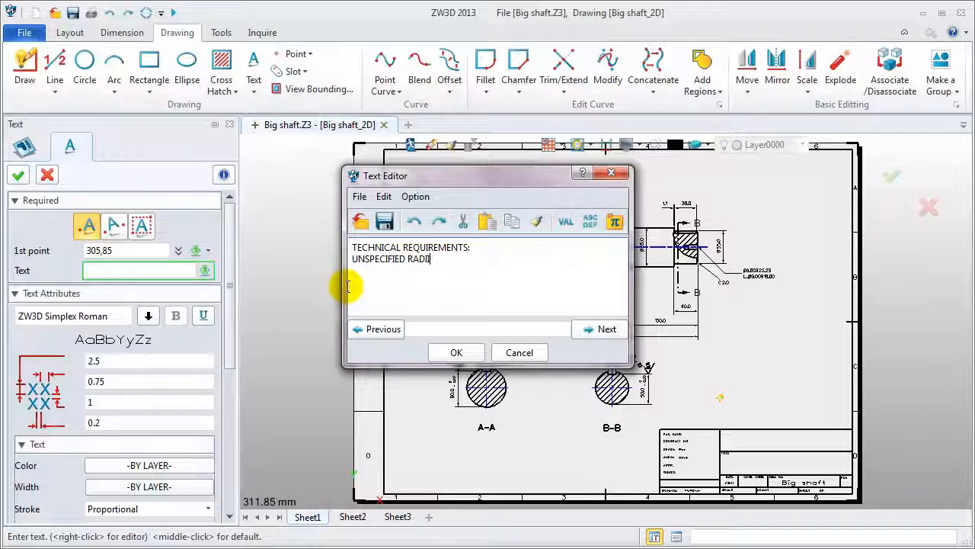
{"action": "type", "text": "MUST BE"}
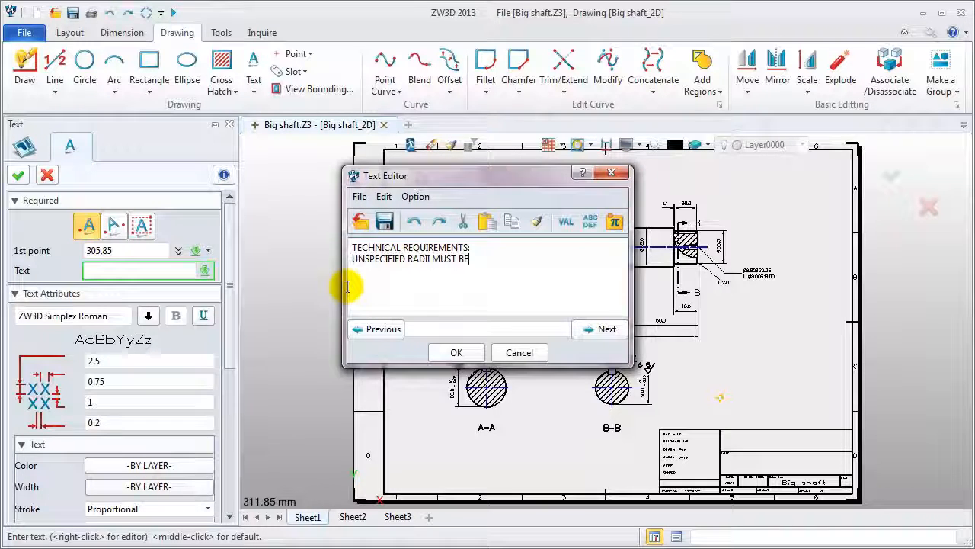
{"action": "type", "text": " 1.5MM."}
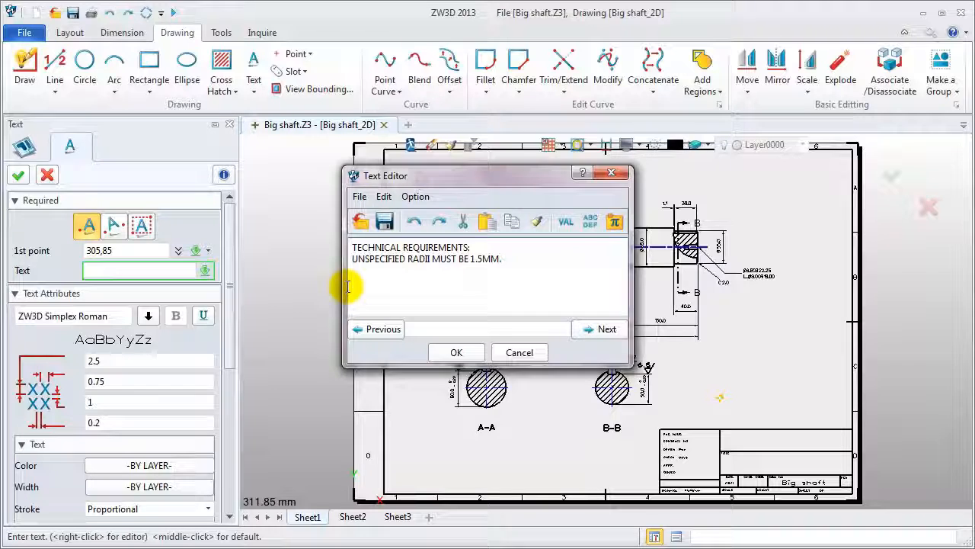
{"action": "left_click", "coordinate": [454, 353]}
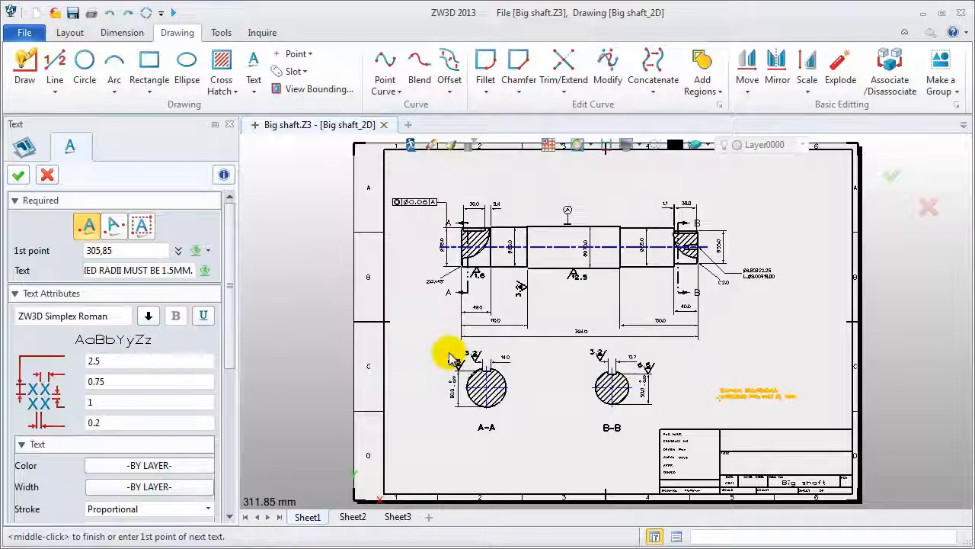
Reposition the technical requirements note to 305,65, directly above the title block, and save the Big shaft drawing.
{"action": "left_click", "coordinate": [721, 426]}
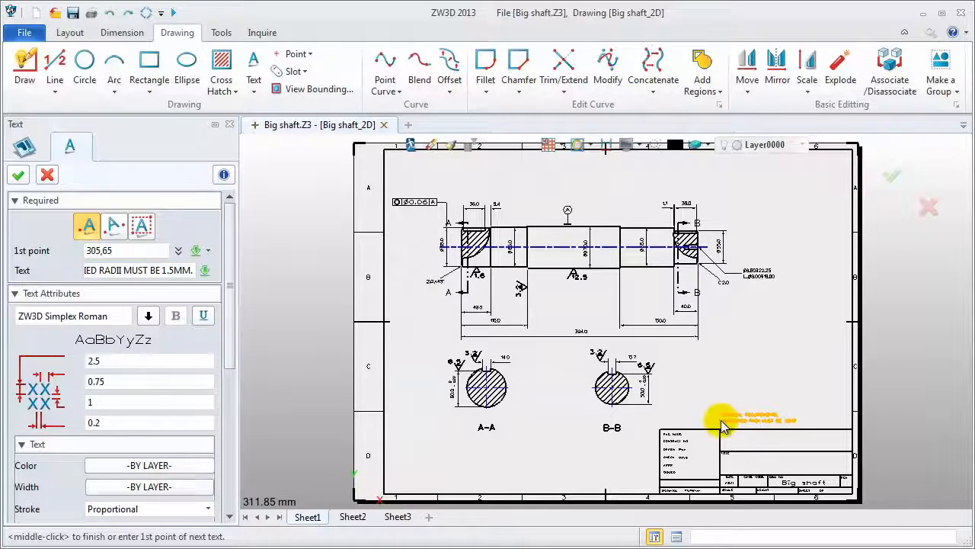
{"action": "middle_click", "coordinate": [818, 423]}
{"action": "scroll", "coordinate": [785, 448], "scroll_direction": "up", "scroll_amount": 5}
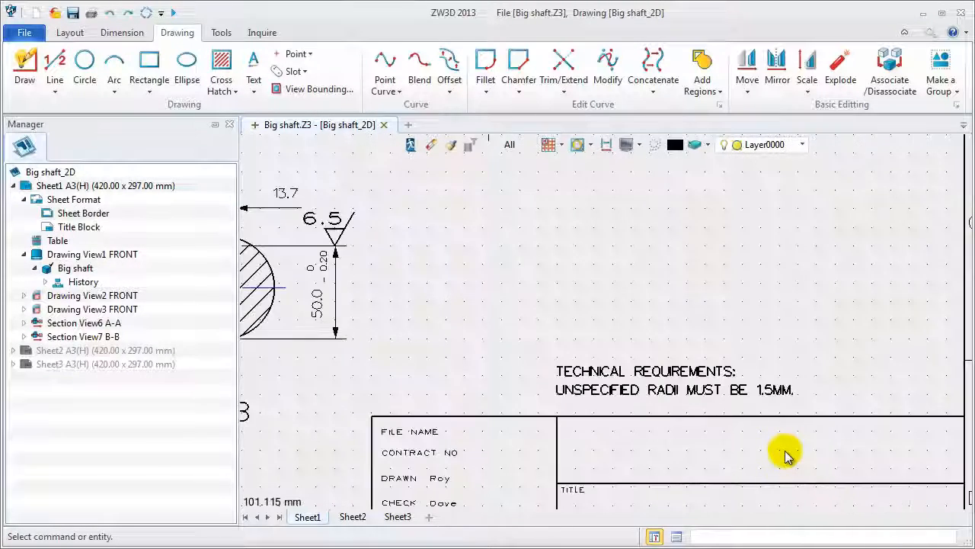
{"action": "scroll", "coordinate": [785, 454], "scroll_direction": "down", "scroll_amount": 3}
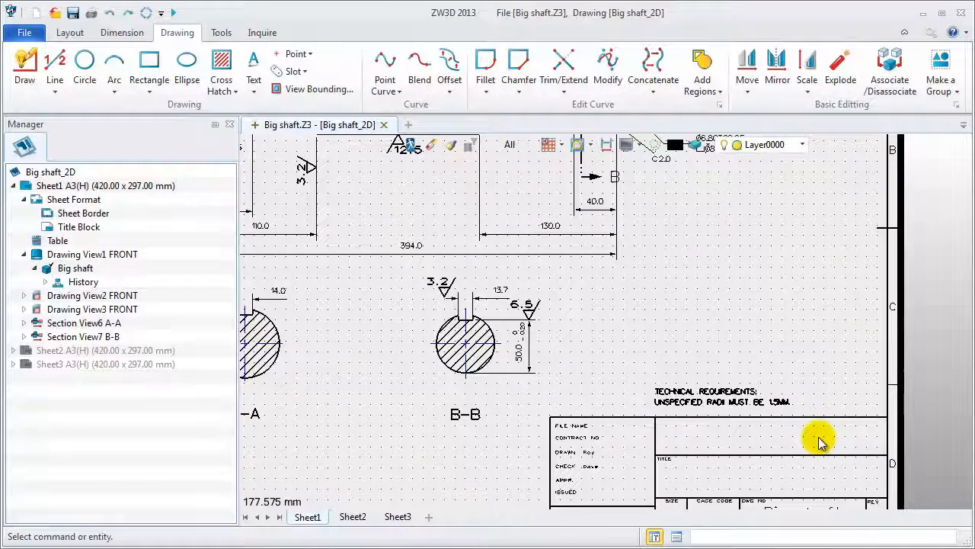
{"action": "scroll", "coordinate": [819, 440], "scroll_direction": "down", "scroll_amount": 3}
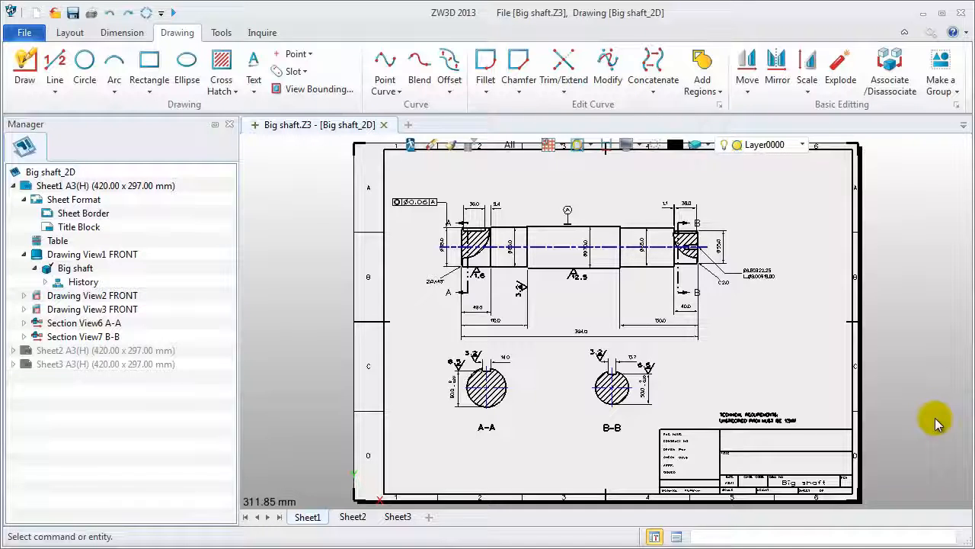
{"action": "key", "text": "ctrl+s"}
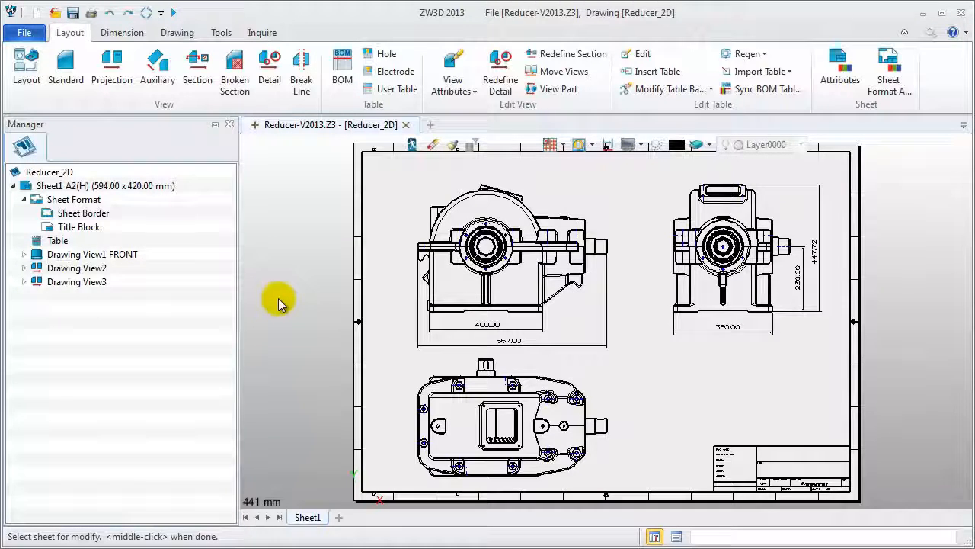
Hide the Reducer_Cover component in Drawing View2 of the Reducer_2D drawing.
{"action": "left_click", "coordinate": [24, 269]}
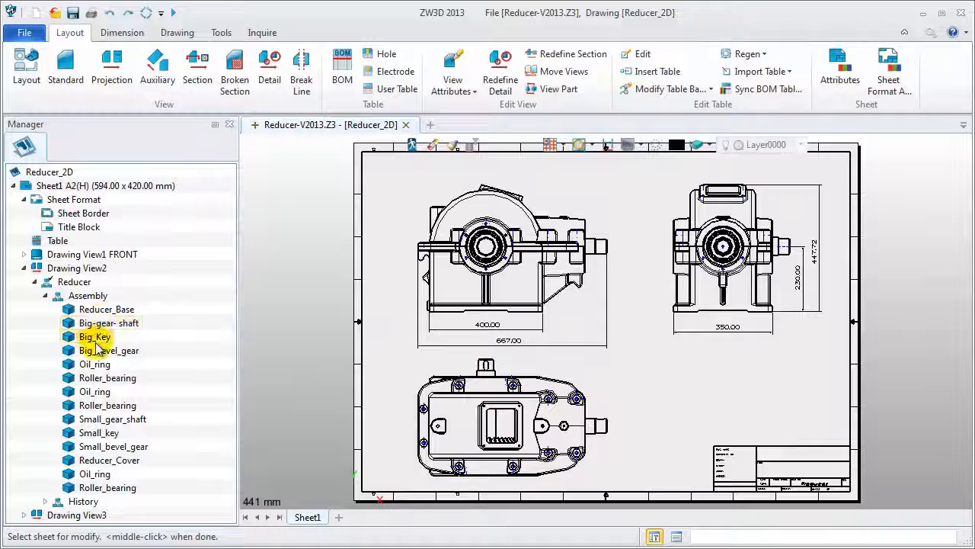
{"action": "right_click", "coordinate": [134, 461]}
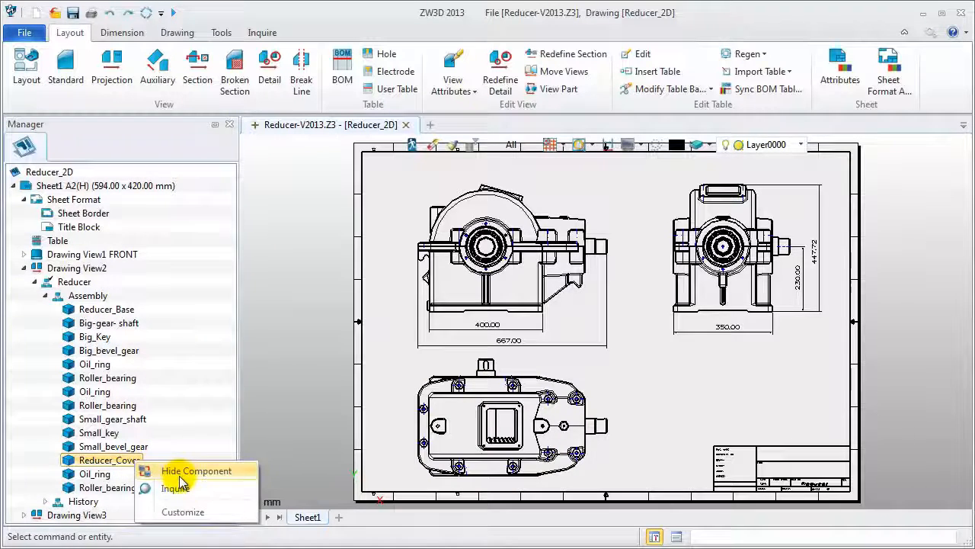
{"action": "left_click", "coordinate": [179, 471]}
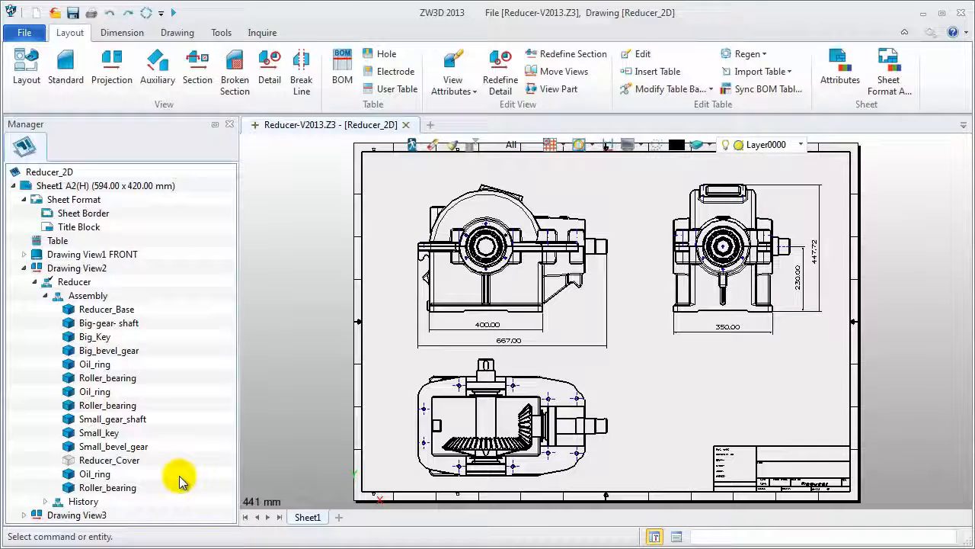
{"action": "left_click", "coordinate": [77, 268]}
{"action": "left_click", "coordinate": [24, 268]}
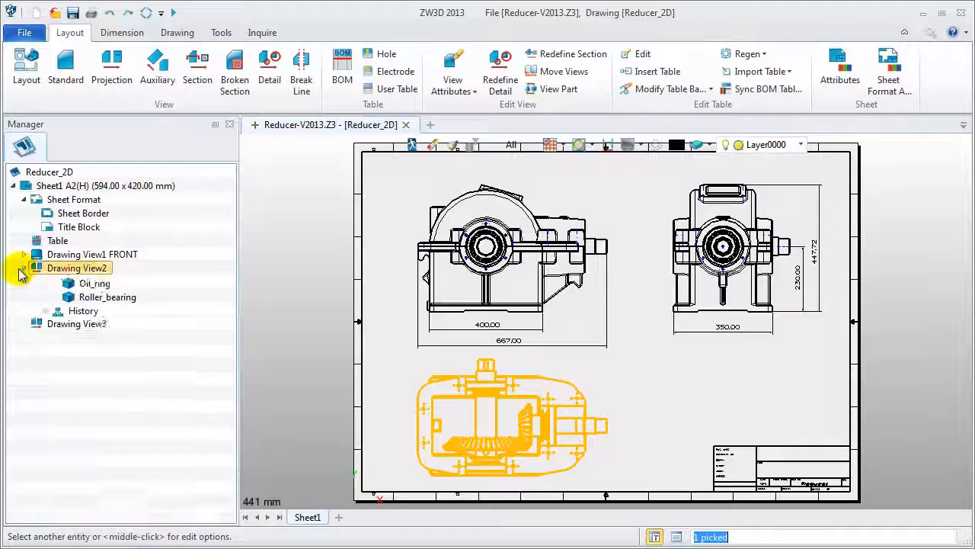
{"action": "left_click", "coordinate": [126, 381]}
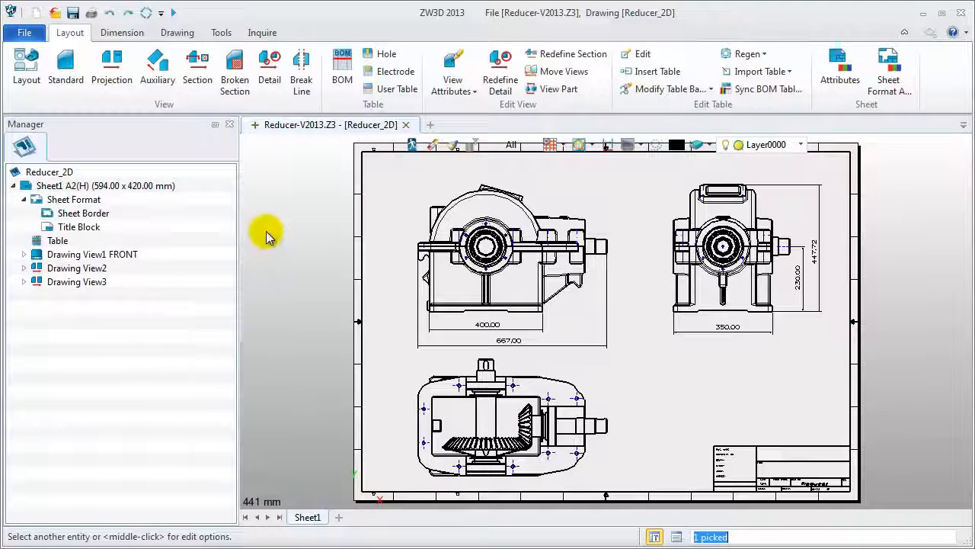
Start a BOM table based on the reducer's front view and name it Bom.
{"action": "left_click", "coordinate": [341, 76]}
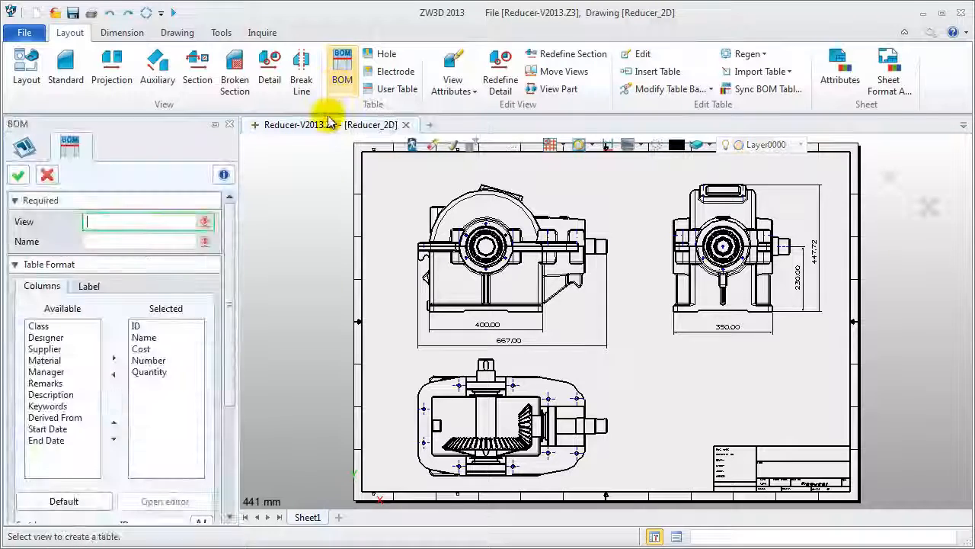
{"action": "left_click", "coordinate": [444, 220]}
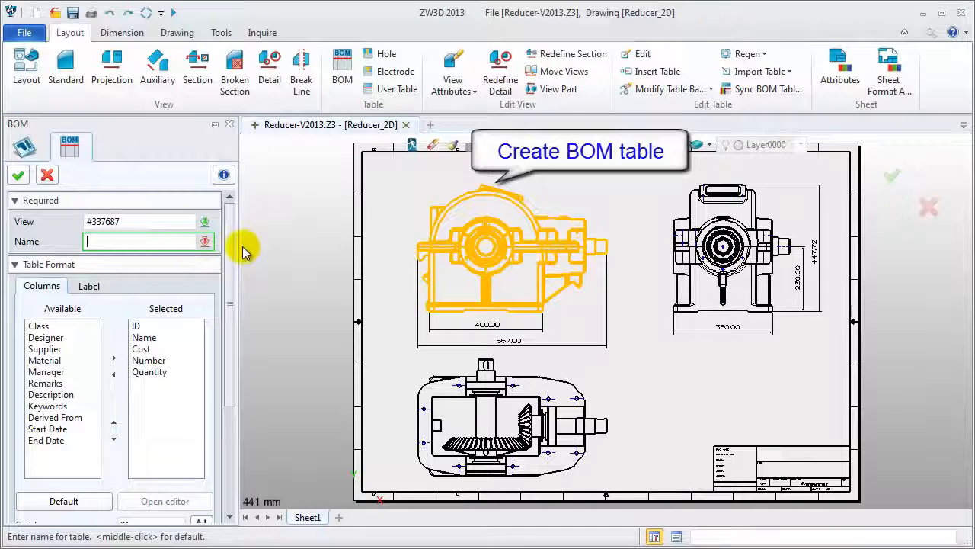
{"action": "type", "text": "Bom"}
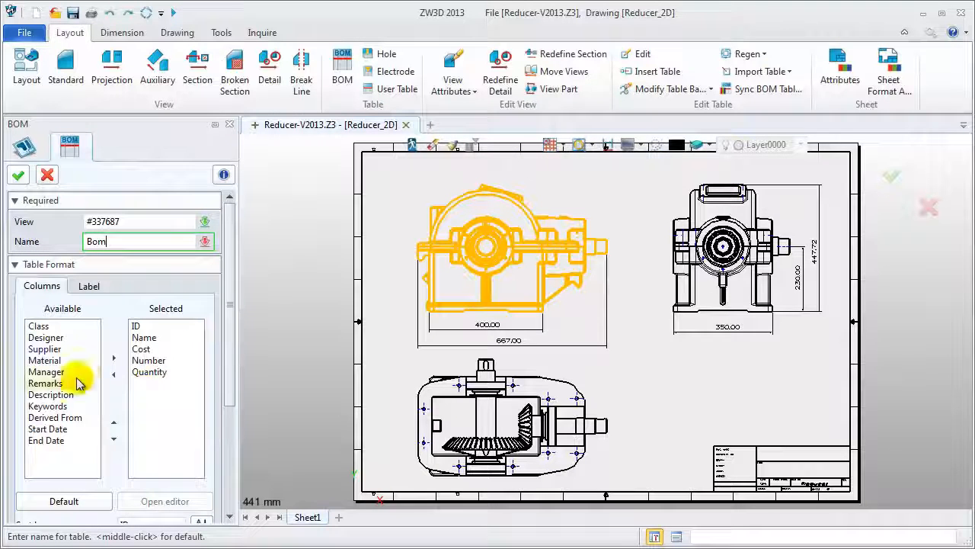
Add the Material and Description columns to the BOM table and remove the Cost and Number columns.
{"action": "left_click", "coordinate": [53, 359]}
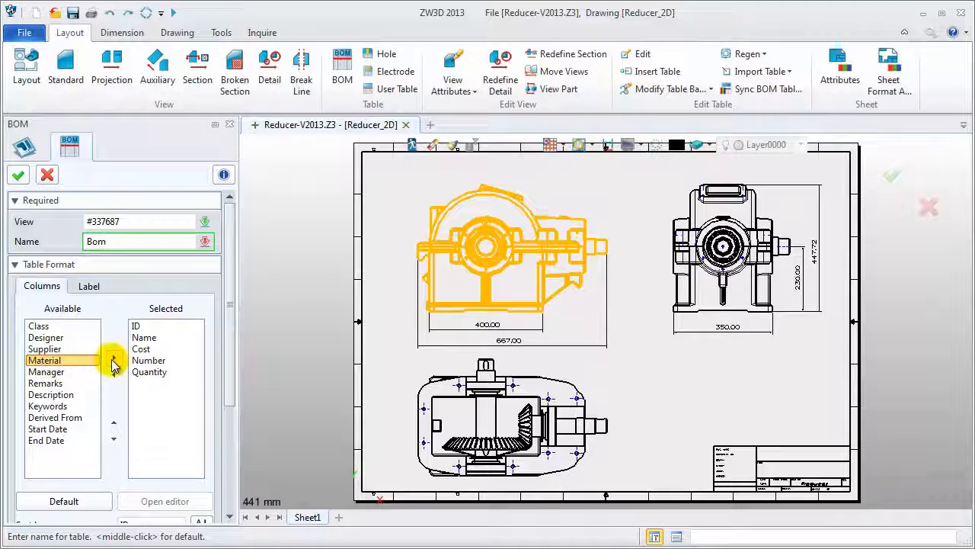
{"action": "left_click", "coordinate": [113, 359]}
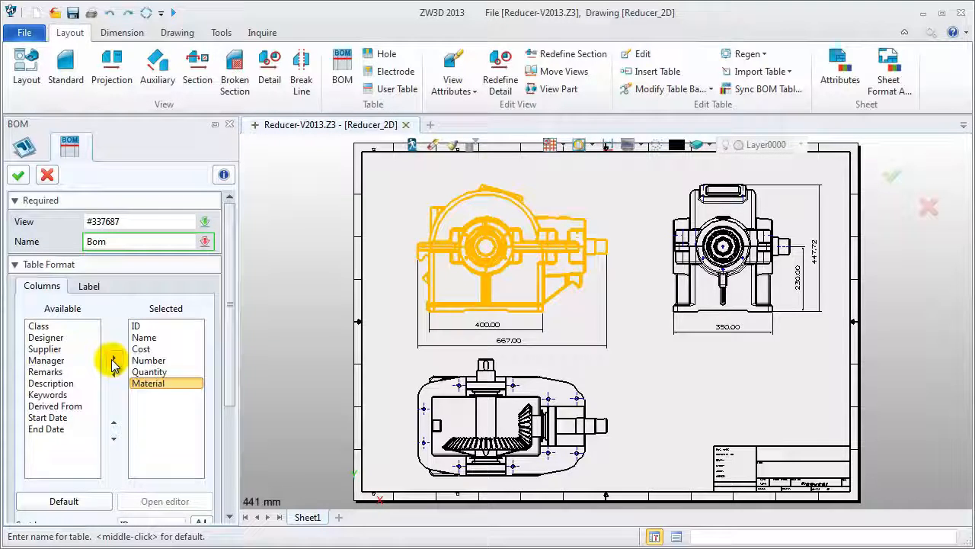
{"action": "left_click", "coordinate": [67, 383]}
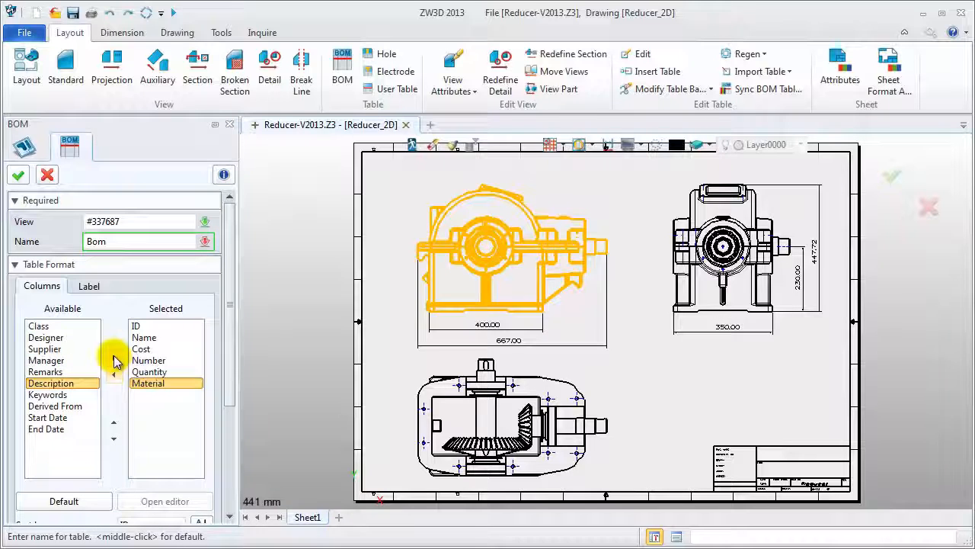
{"action": "left_click", "coordinate": [114, 359]}
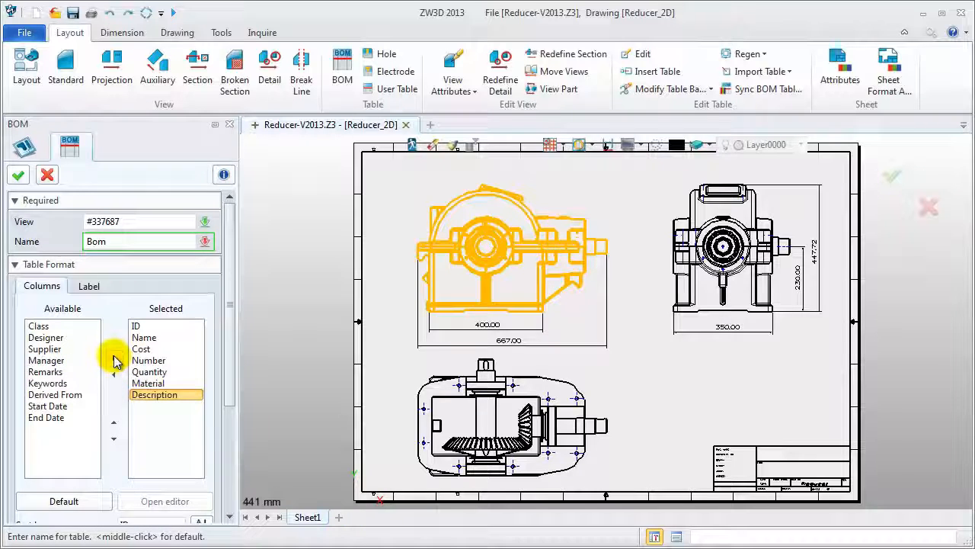
{"action": "left_click", "coordinate": [142, 348]}
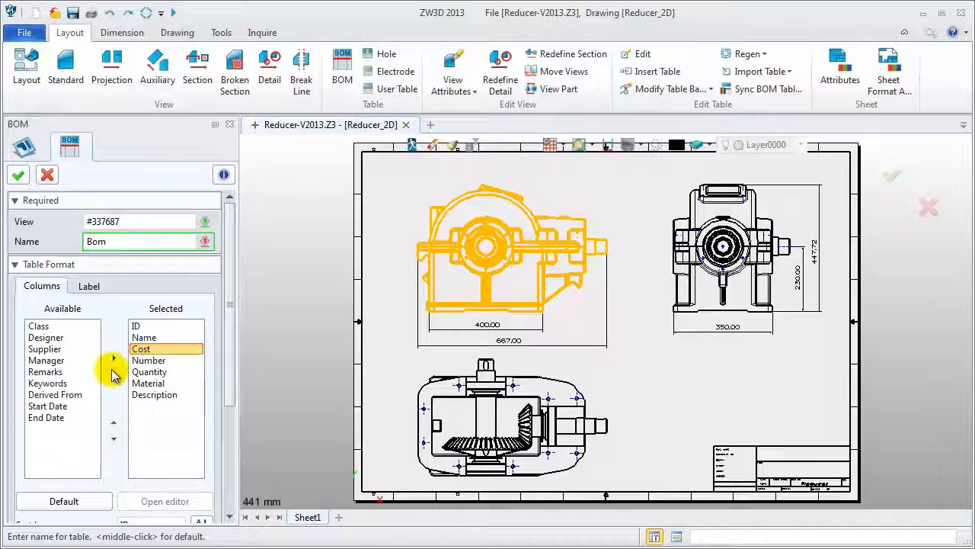
{"action": "left_click", "coordinate": [113, 373]}
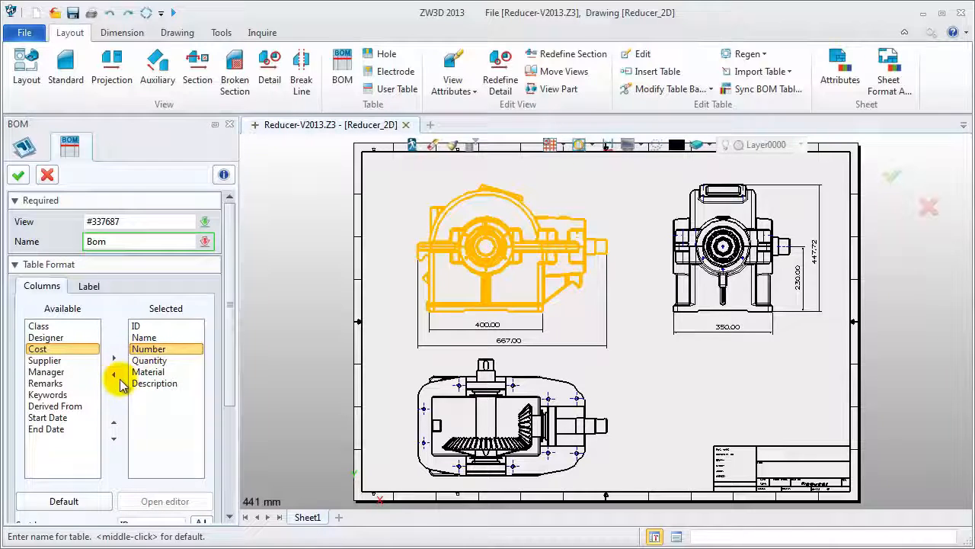
{"action": "left_click", "coordinate": [113, 375]}
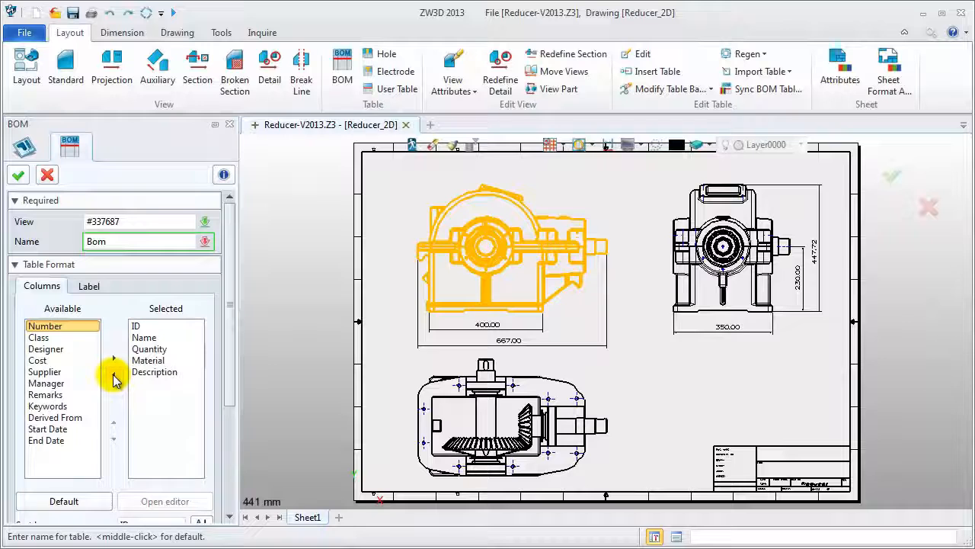
Generate the BOM table and place its bottom-right origin on the title block's upper-right corner.
{"action": "left_click", "coordinate": [18, 175]}
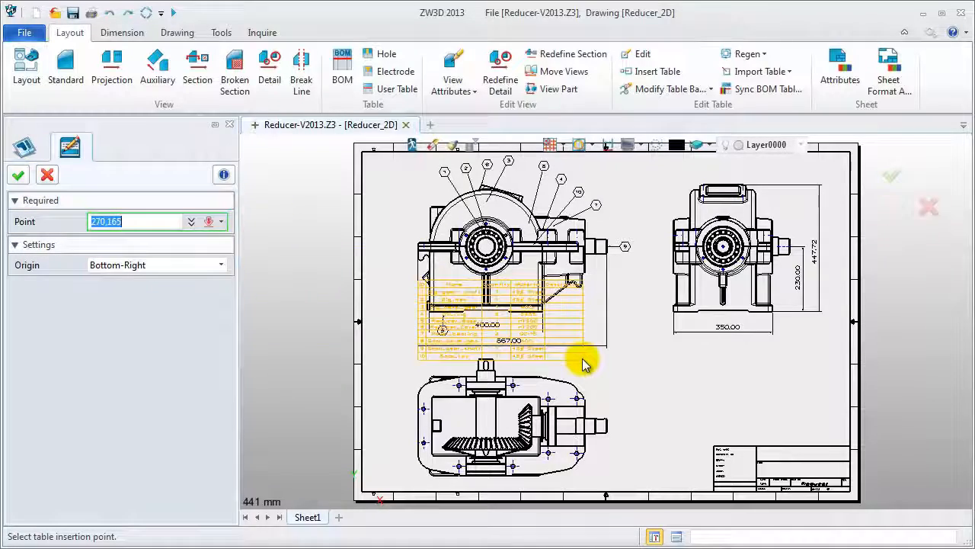
{"action": "scroll", "coordinate": [847, 449], "scroll_direction": "up", "scroll_amount": 4}
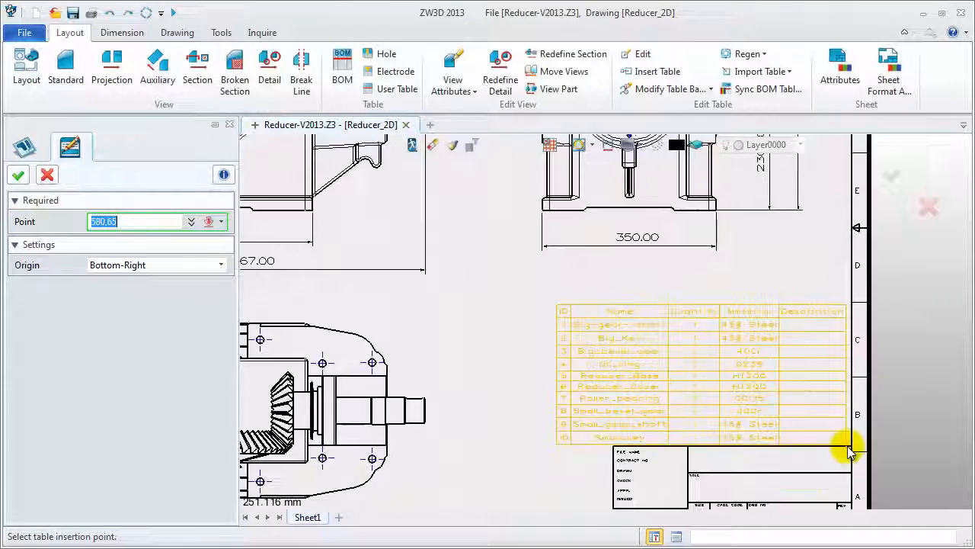
{"action": "scroll", "coordinate": [849, 450], "scroll_direction": "up", "scroll_amount": 1}
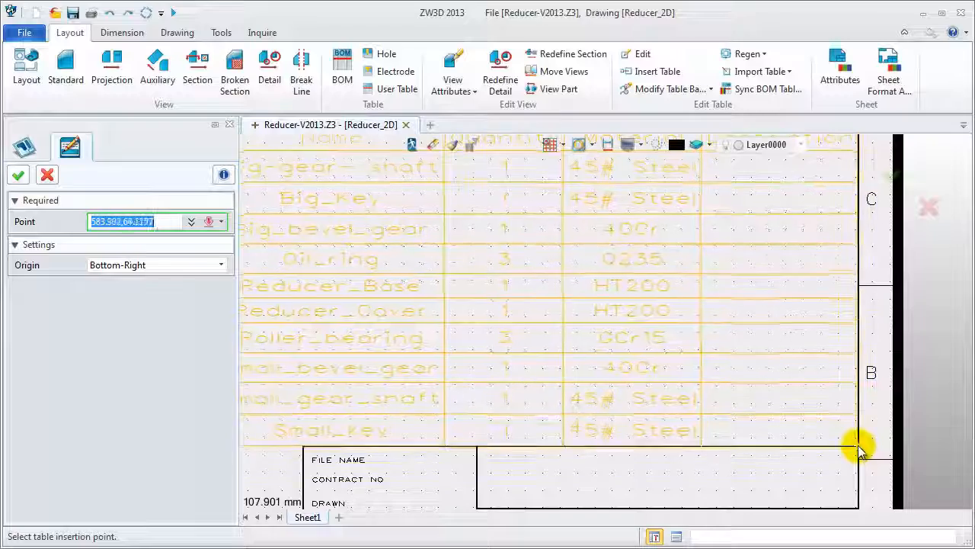
{"action": "left_click", "coordinate": [857, 450]}
{"action": "scroll", "coordinate": [856, 450], "scroll_direction": "down", "scroll_amount": 3}
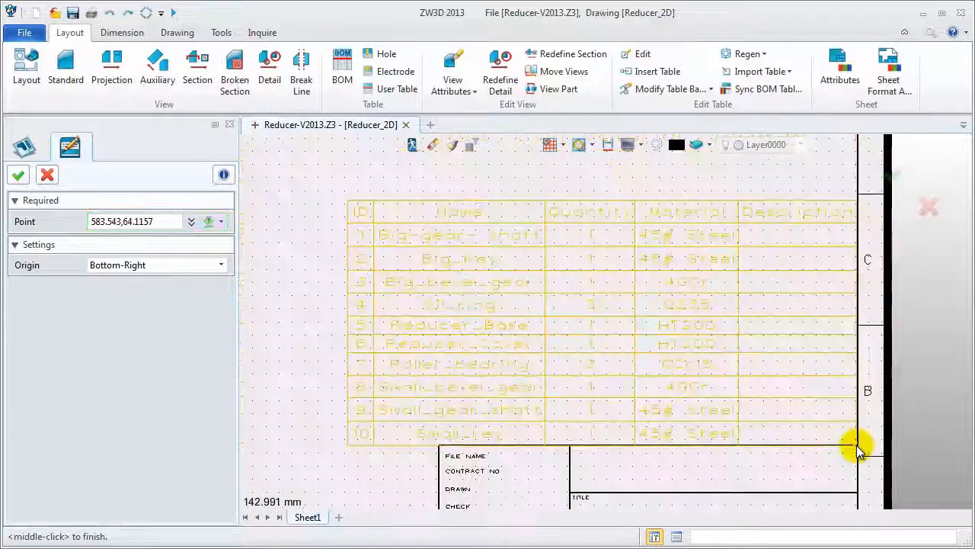
Finish placing the BOM table directly above the title block.
{"action": "scroll", "coordinate": [857, 450], "scroll_direction": "down", "scroll_amount": 2}
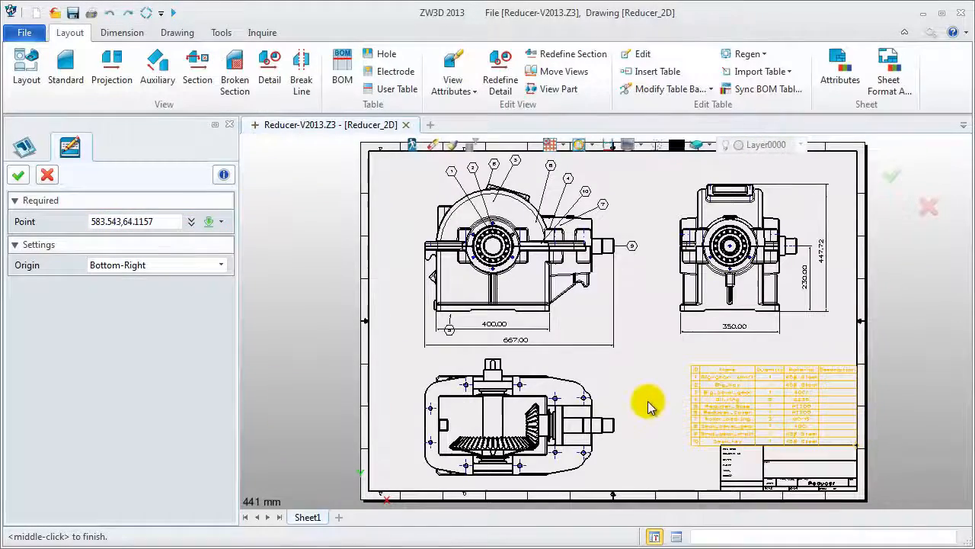
{"action": "middle_click", "coordinate": [647, 407]}
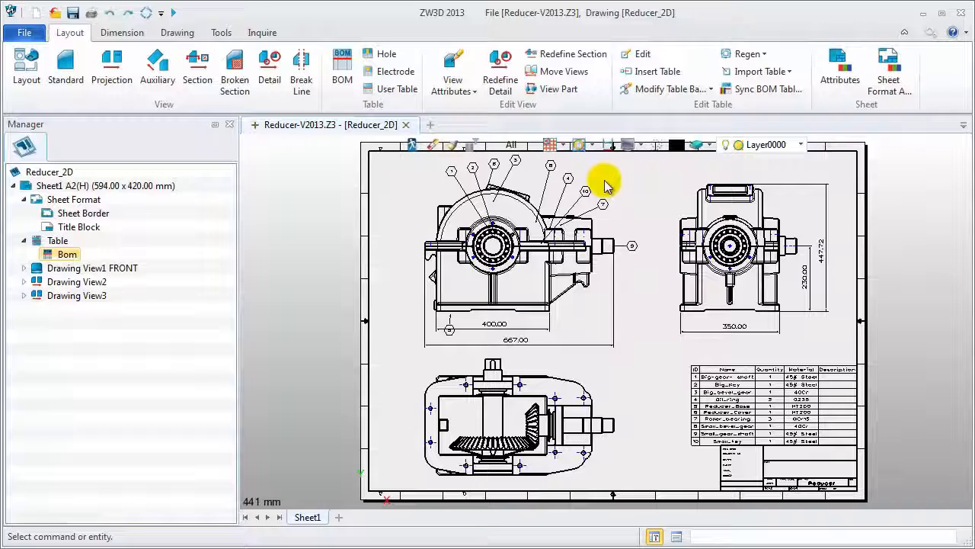
Move balloons 1 and 2 of the front view into a level row above the reducer, spaced farther apart.
{"action": "scroll", "coordinate": [579, 176], "scroll_direction": "up", "scroll_amount": 1}
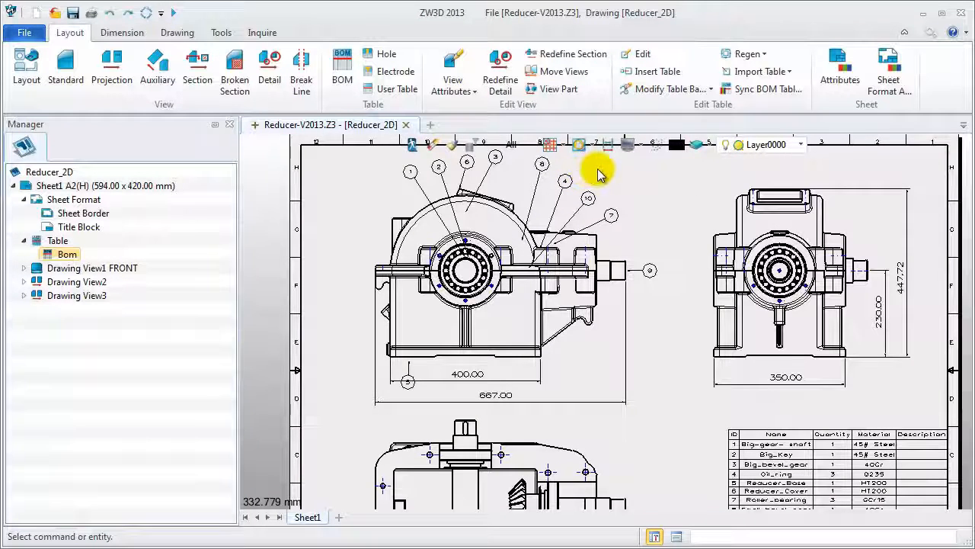
{"action": "middle_click_drag", "start_coordinate": [608, 172], "coordinate": [572, 205]}
{"action": "scroll", "coordinate": [480, 201], "scroll_direction": "up", "scroll_amount": 1}
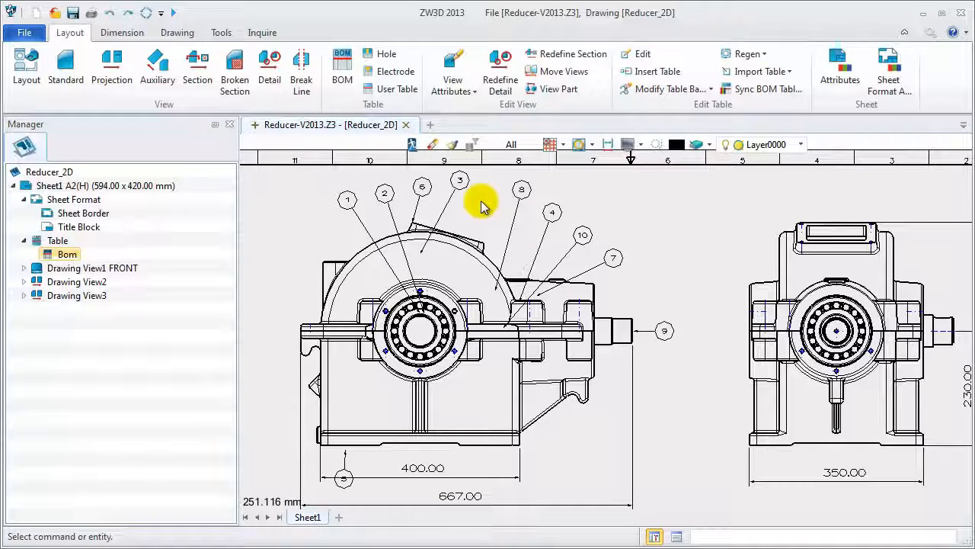
{"action": "left_click", "coordinate": [355, 199]}
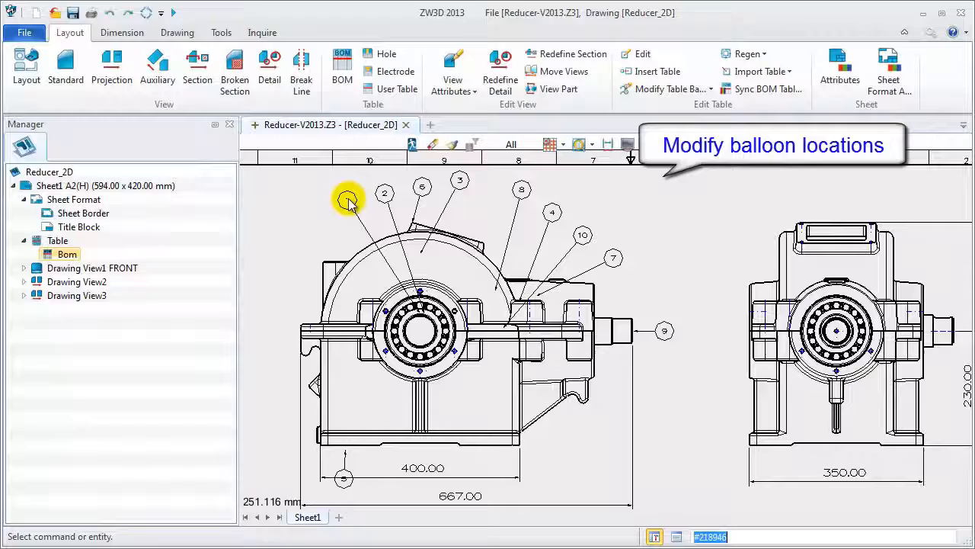
{"action": "left_click", "coordinate": [347, 200]}
{"action": "left_click", "coordinate": [332, 195]}
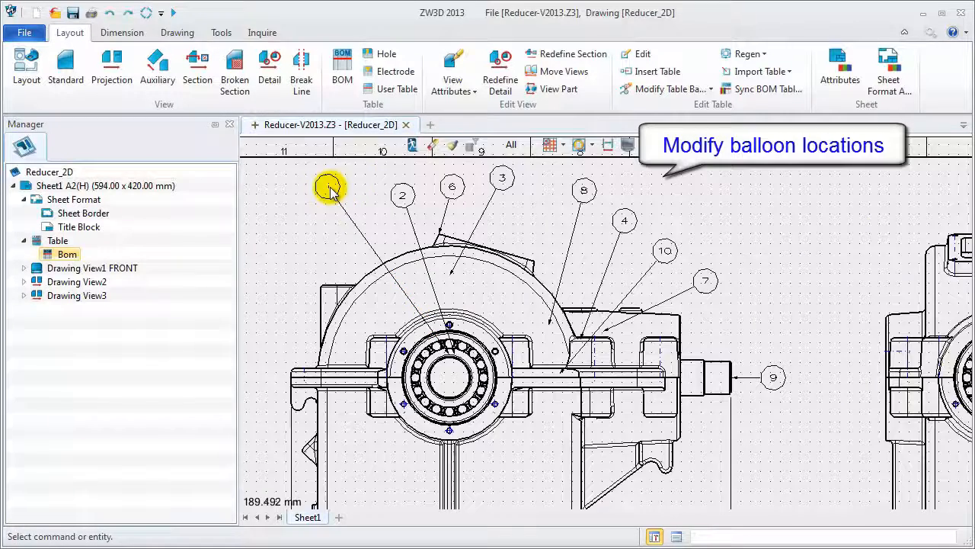
{"action": "scroll", "coordinate": [331, 190], "scroll_direction": "up", "scroll_amount": 2}
{"action": "left_click", "coordinate": [425, 199]}
{"action": "left_click", "coordinate": [419, 187]}
Modify table balloon 6 so its arrow points to the inner arc of the rounded cover in the front view.
{"action": "left_click", "coordinate": [496, 196]}
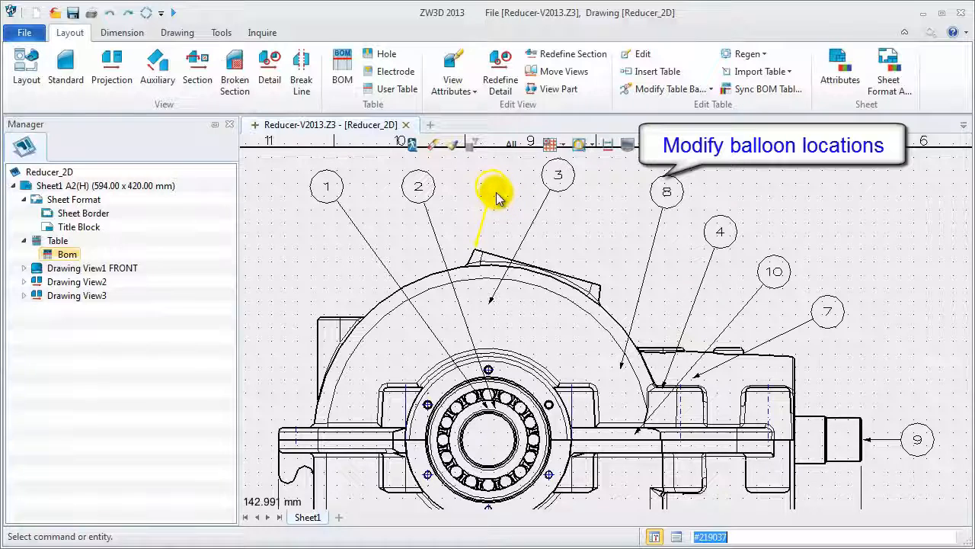
{"action": "left_click", "coordinate": [494, 195]}
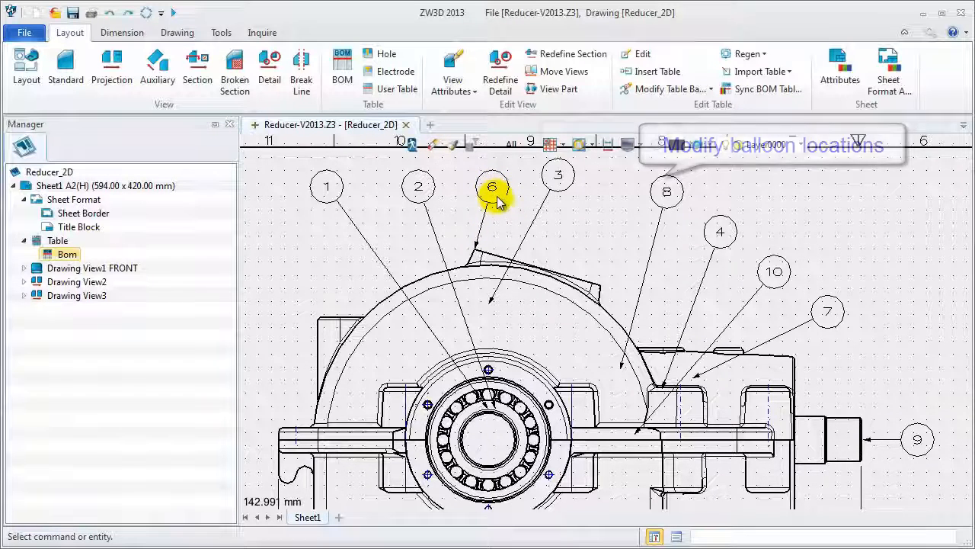
{"action": "left_click", "coordinate": [500, 207]}
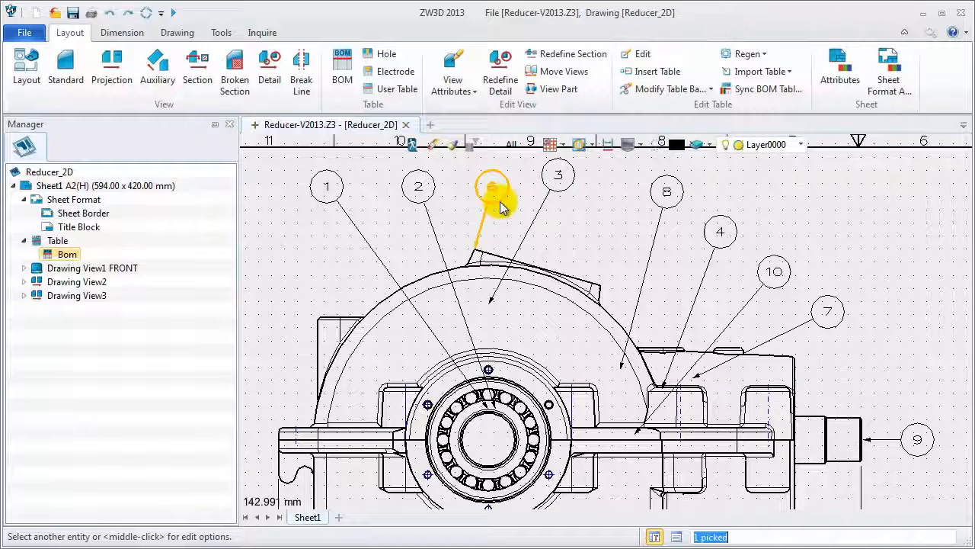
{"action": "left_click", "coordinate": [667, 89]}
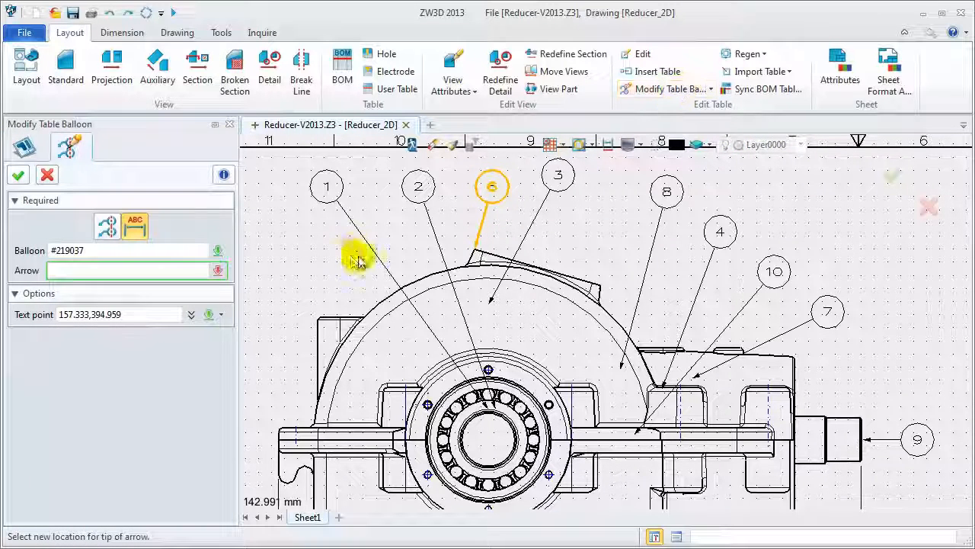
{"action": "left_click", "coordinate": [586, 316]}
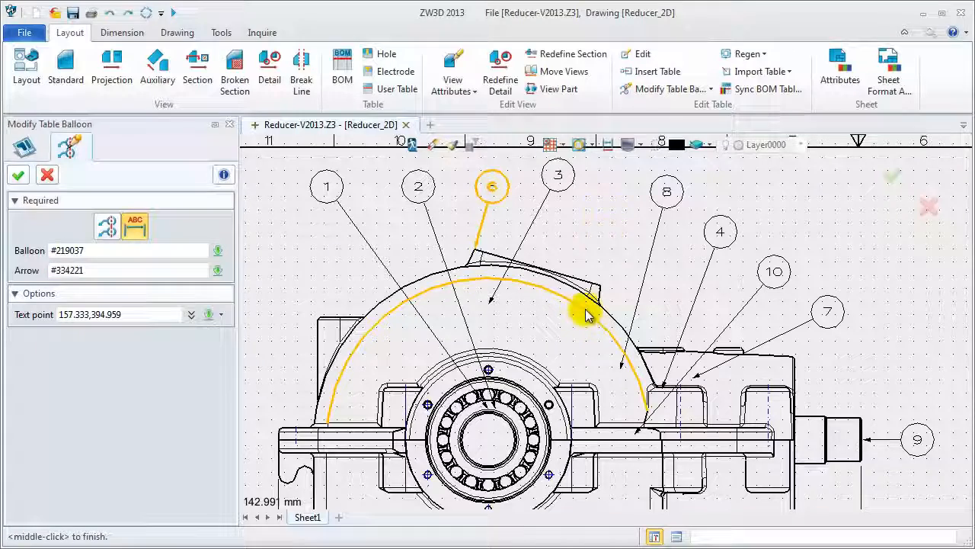
{"action": "middle_click", "coordinate": [614, 216]}
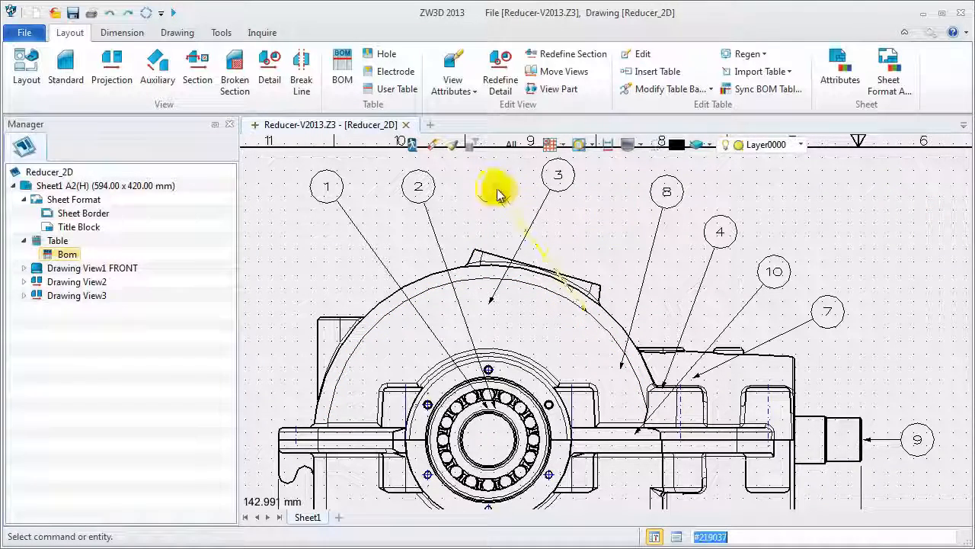
Move balloon 6 to the right of balloon 3 and bring balloon 3 level with balloons 1 and 2.
{"action": "left_click", "coordinate": [494, 195]}
{"action": "left_click", "coordinate": [616, 190]}
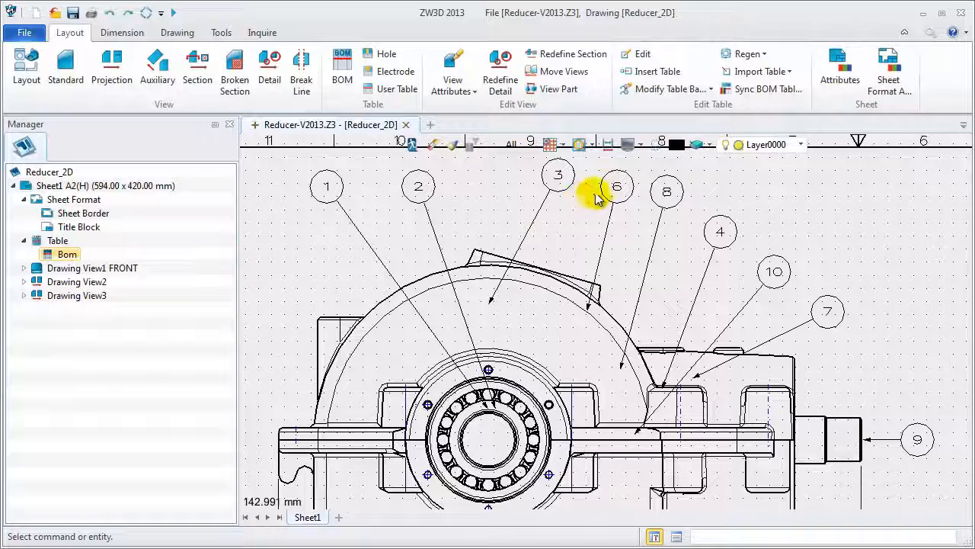
{"action": "left_click", "coordinate": [561, 173]}
{"action": "left_click", "coordinate": [540, 190]}
Change the text of balloon 6 in the front view to 4.
{"action": "left_click", "coordinate": [621, 190]}
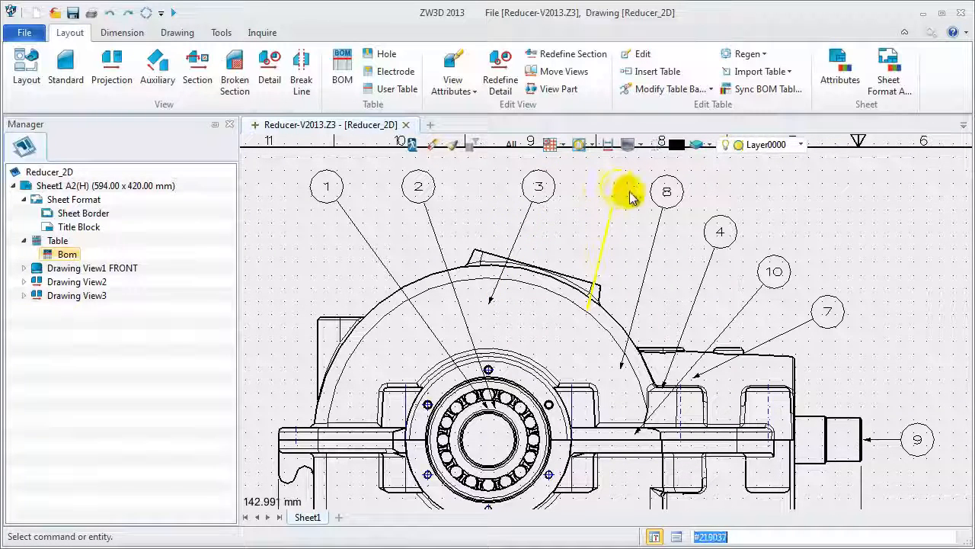
{"action": "double_click", "coordinate": [624, 193]}
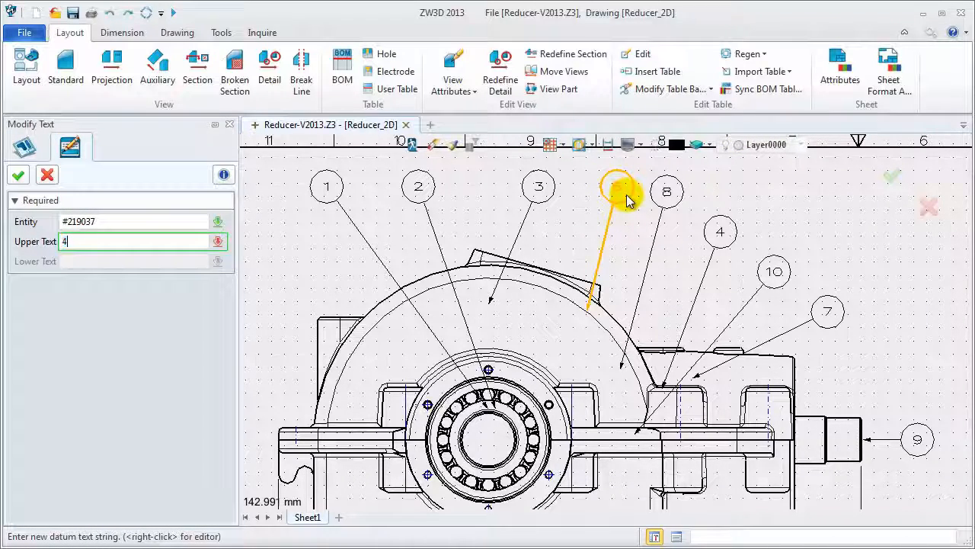
{"action": "left_click", "coordinate": [18, 175]}
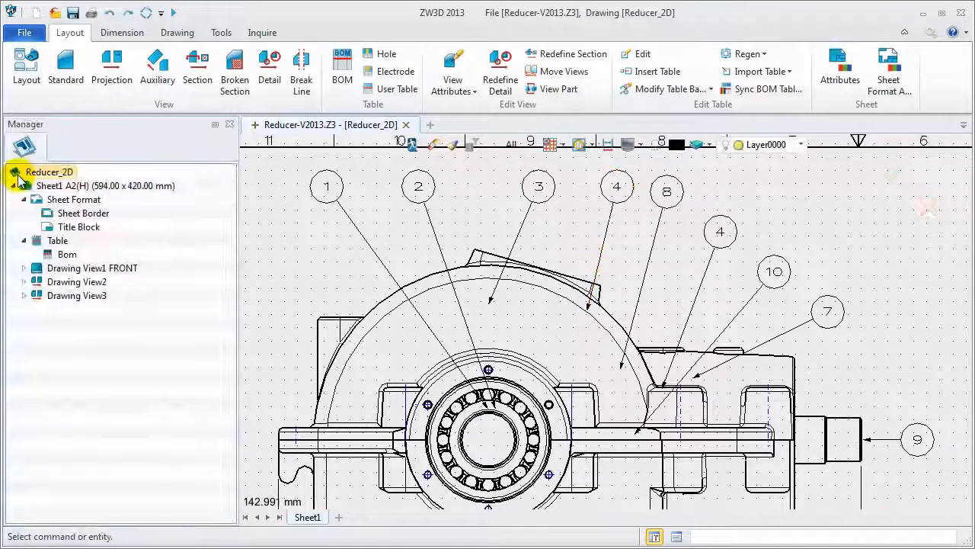
Change the text of balloon 8 to 5 and move the balloon level with the upper row.
{"action": "left_click", "coordinate": [667, 200]}
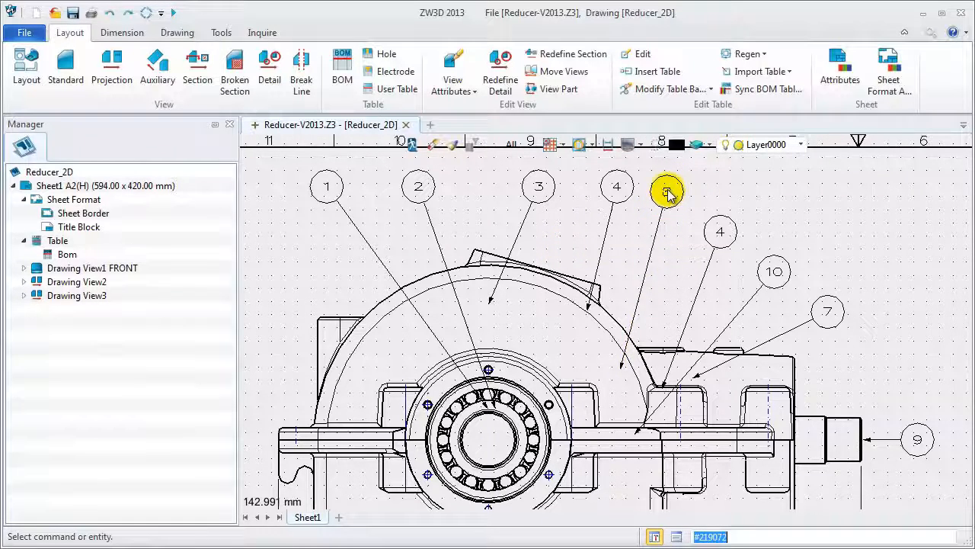
{"action": "double_click", "coordinate": [671, 201]}
{"action": "type", "text": "5"}
{"action": "key", "text": "Return"}
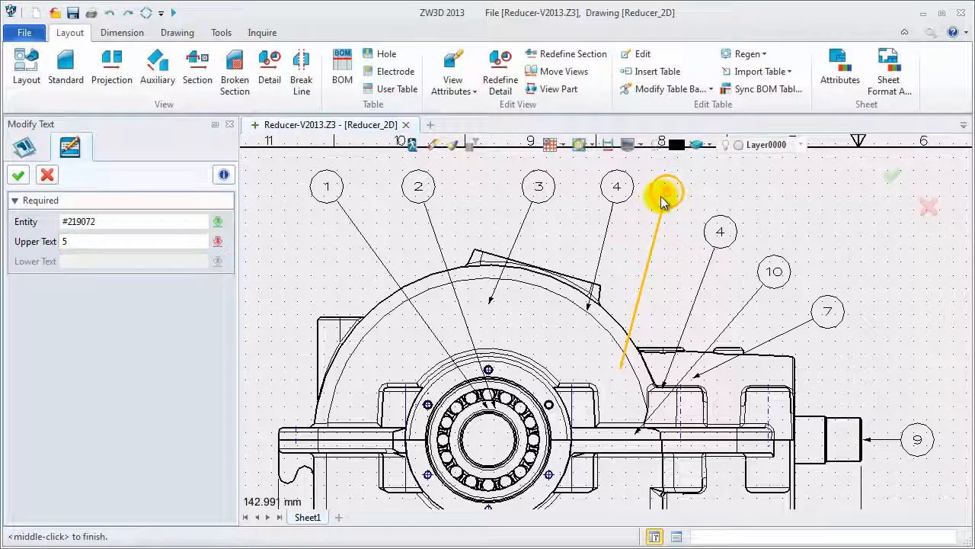
{"action": "left_click", "coordinate": [48, 177]}
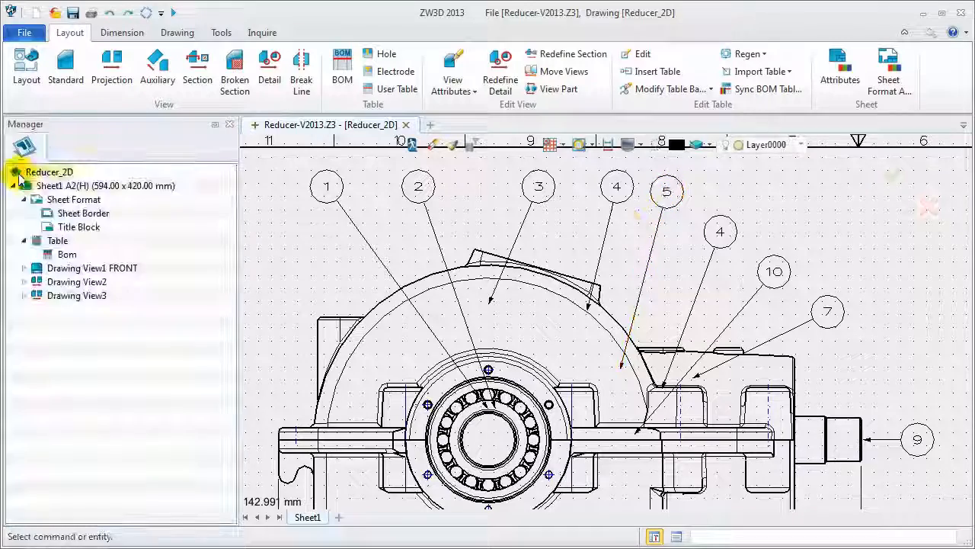
{"action": "left_click", "coordinate": [685, 196]}
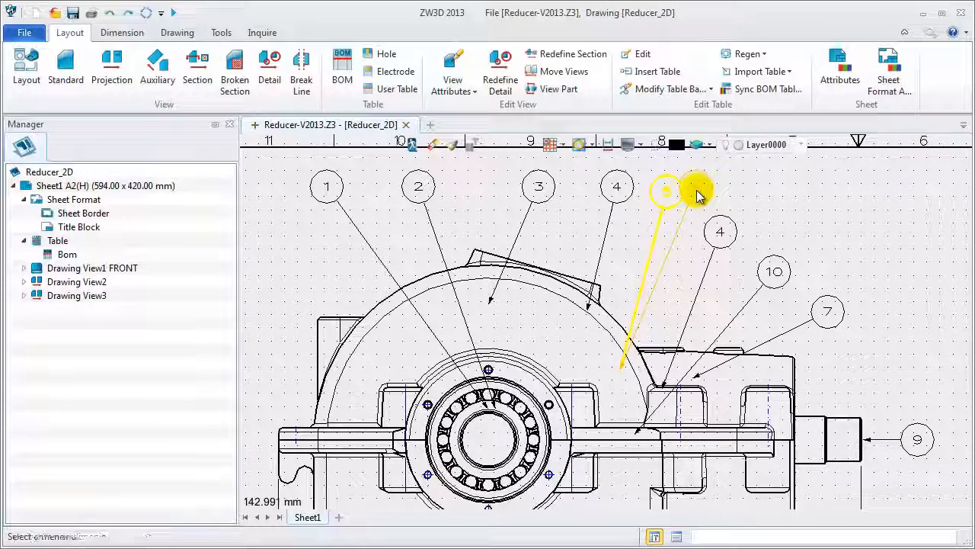
{"action": "left_click", "coordinate": [697, 188]}
Move the balloon to the right of balloon 5 up toward the row and change its text to 6.
{"action": "left_click", "coordinate": [730, 232]}
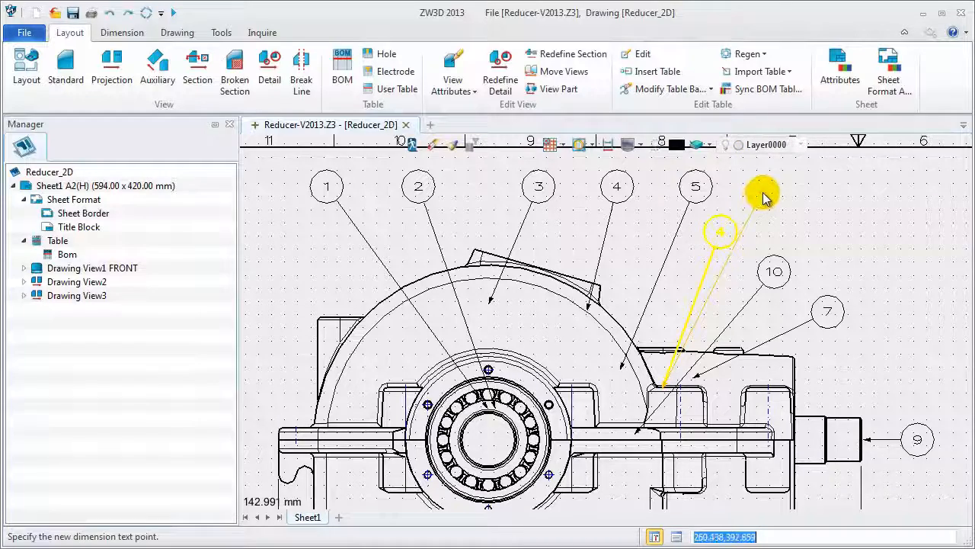
{"action": "left_click", "coordinate": [762, 197]}
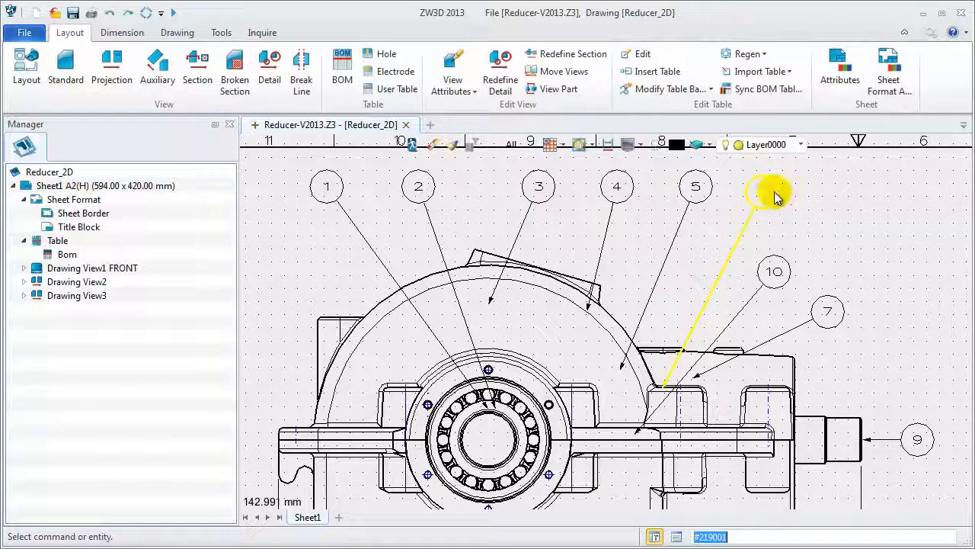
{"action": "double_click", "coordinate": [766, 198]}
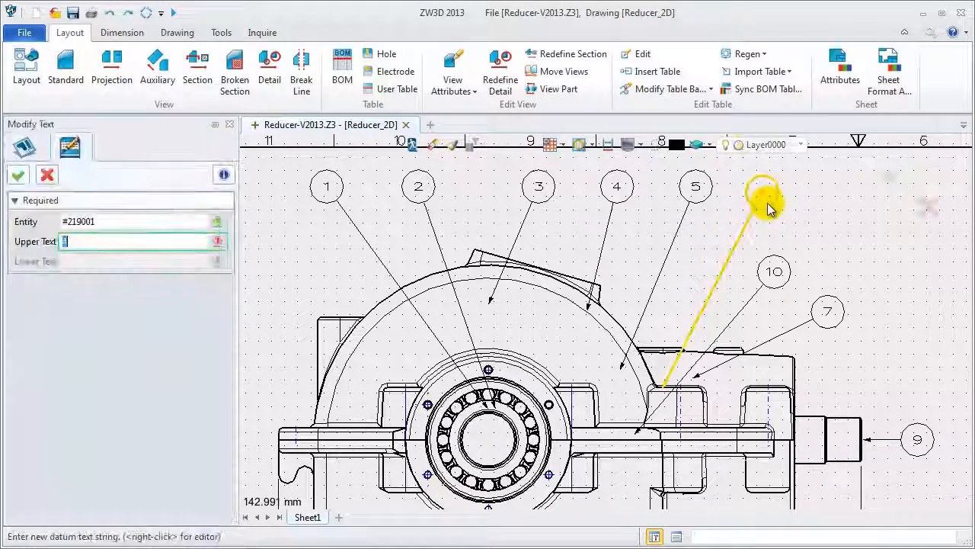
{"action": "type", "text": "6"}
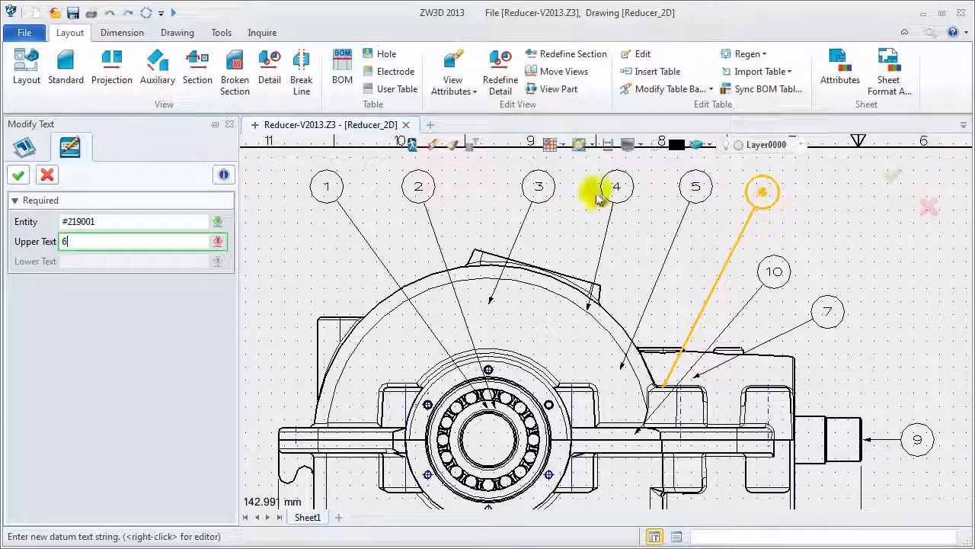
{"action": "left_click", "coordinate": [19, 177]}
Move balloon 7 to the right end of the upper row and align balloon 6 with the row.
{"action": "left_click", "coordinate": [832, 321]}
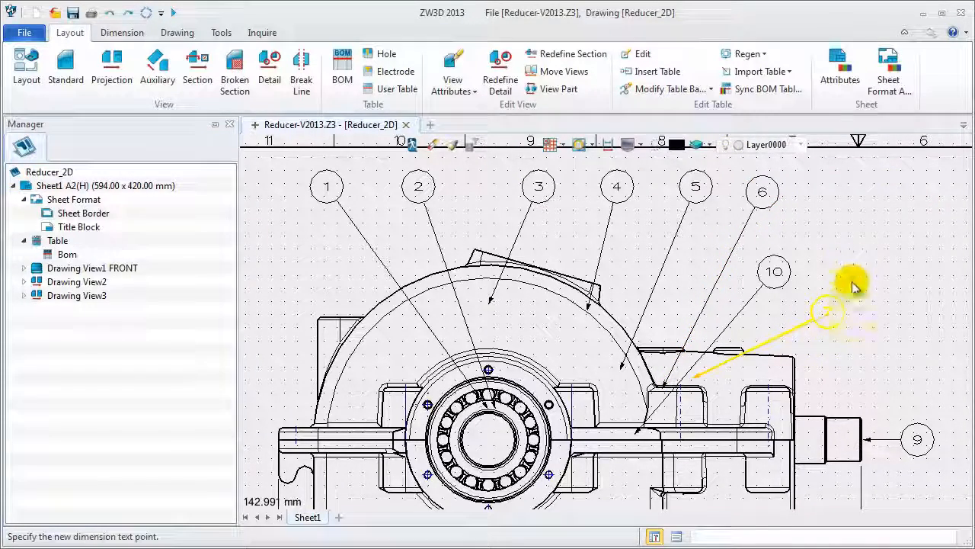
{"action": "left_click", "coordinate": [864, 195]}
{"action": "left_click", "coordinate": [865, 202]}
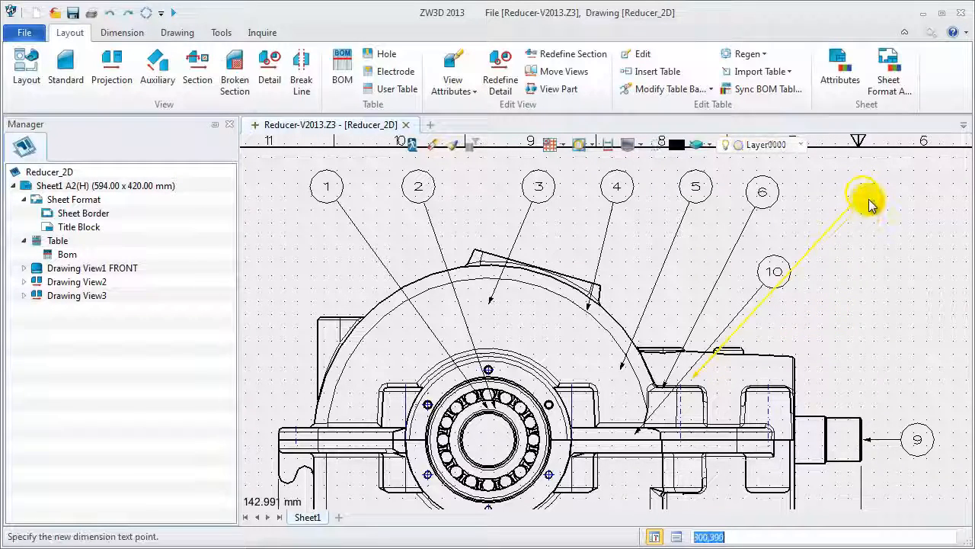
{"action": "left_click", "coordinate": [866, 196]}
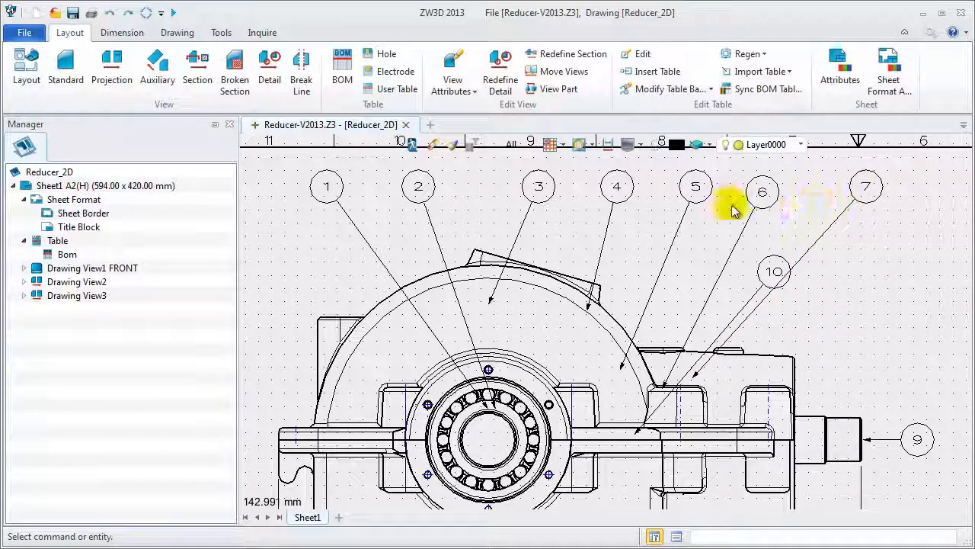
{"action": "left_click", "coordinate": [774, 203]}
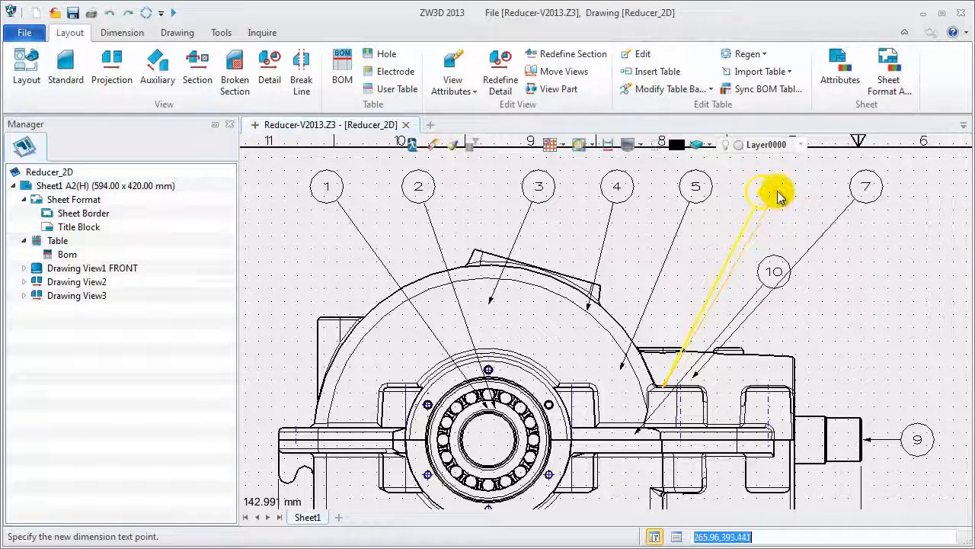
{"action": "left_click", "coordinate": [777, 195]}
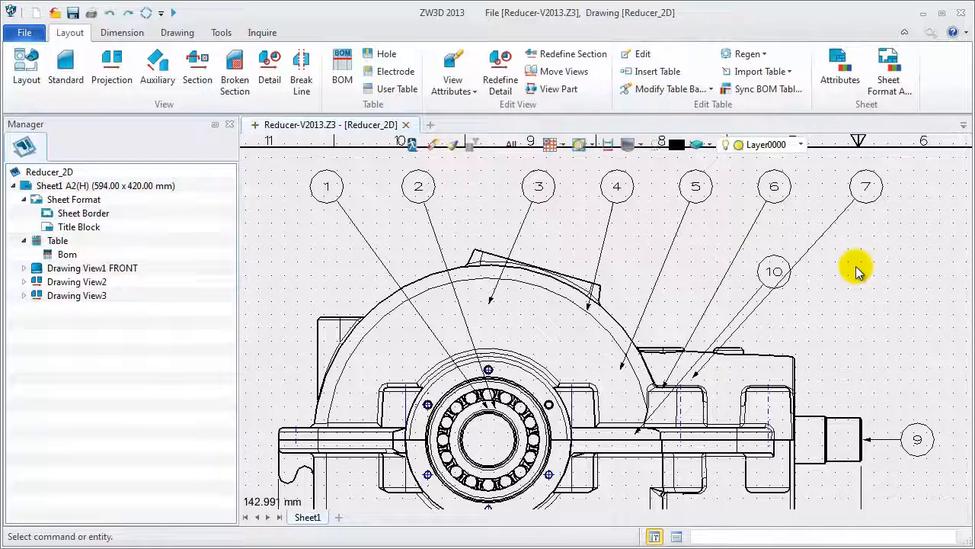
Move balloon 10 to a spot above balloon 9 beside the front view and change its text to 8.
{"action": "scroll", "coordinate": [805, 294], "scroll_direction": "down", "scroll_amount": 3}
{"action": "scroll", "coordinate": [829, 329], "scroll_direction": "up", "scroll_amount": 1}
{"action": "middle_click_drag", "start_coordinate": [827, 329], "coordinate": [697, 246]}
{"action": "left_click", "coordinate": [698, 239]}
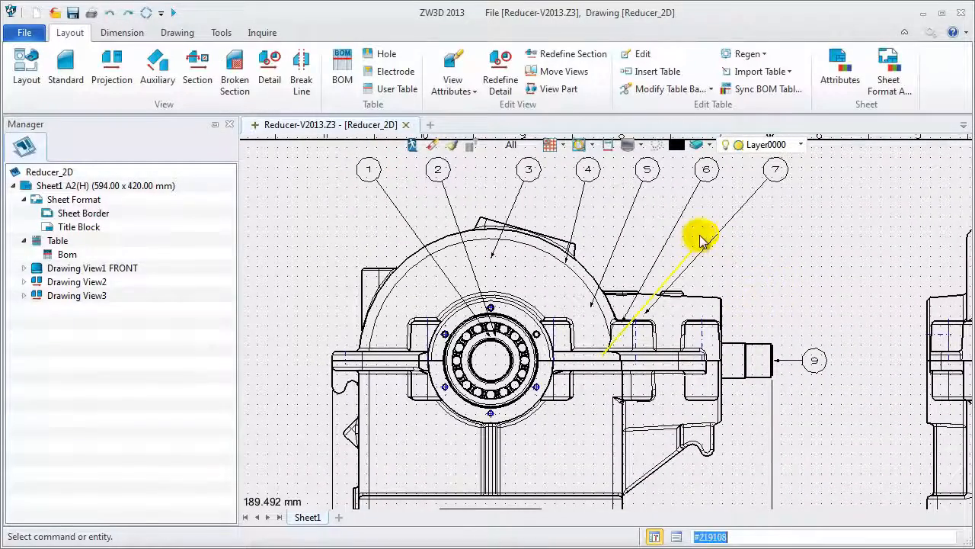
{"action": "left_click", "coordinate": [812, 288]}
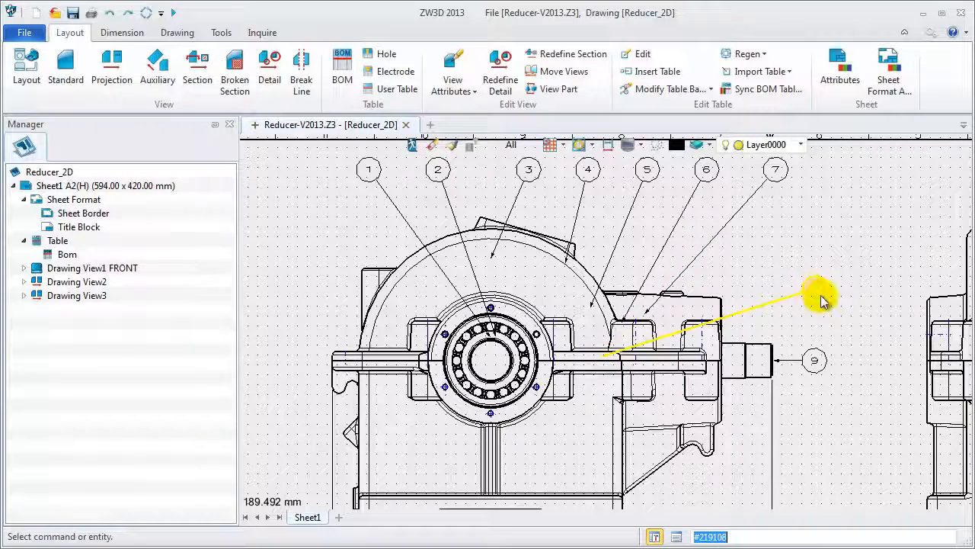
{"action": "double_click", "coordinate": [818, 296]}
{"action": "key", "text": "Return"}
{"action": "left_click", "coordinate": [18, 174]}
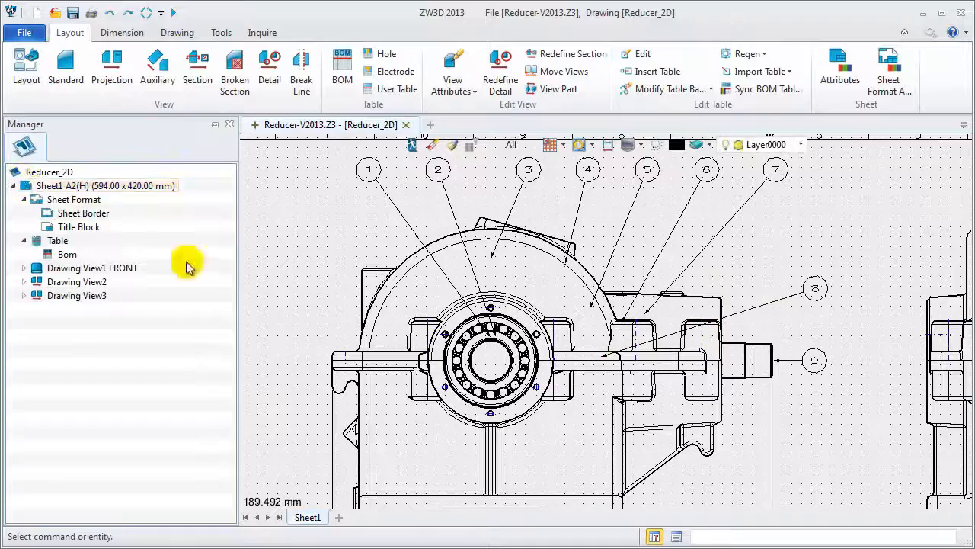
Reattach the arrow tip of the balloon below the front view to the lifting hook at the right of the reducer base.
{"action": "middle_click_drag", "start_coordinate": [843, 467], "coordinate": [815, 394]}
{"action": "scroll", "coordinate": [814, 395], "scroll_direction": "down", "scroll_amount": 2}
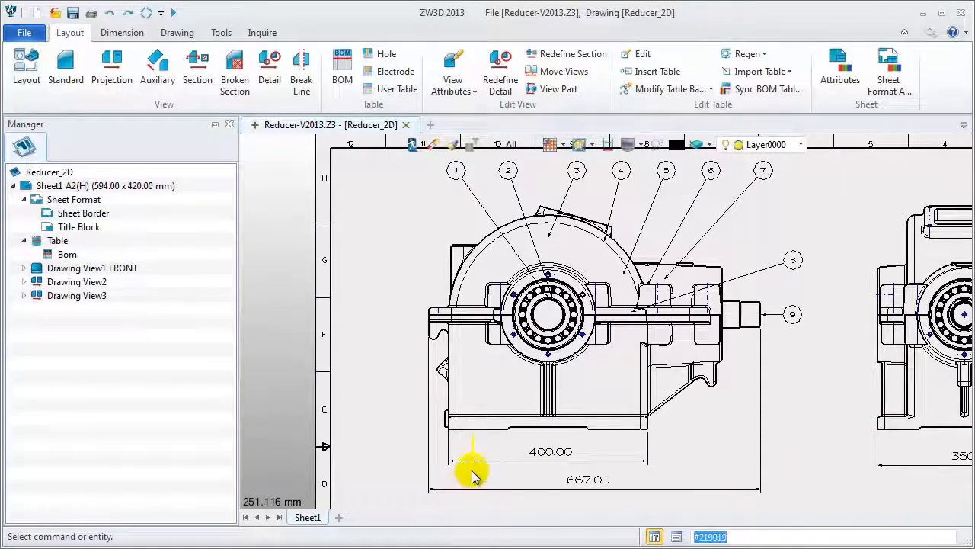
{"action": "left_click", "coordinate": [649, 92]}
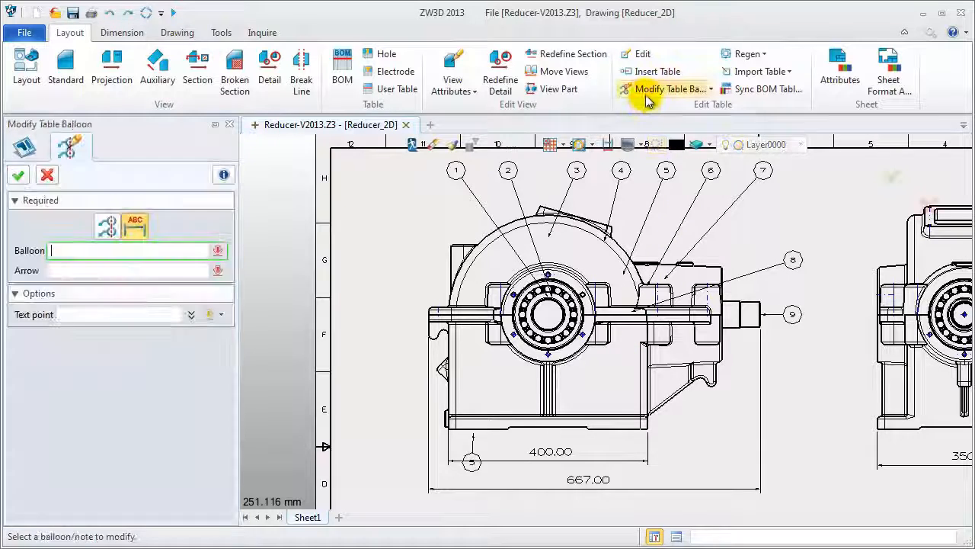
{"action": "left_click", "coordinate": [478, 471]}
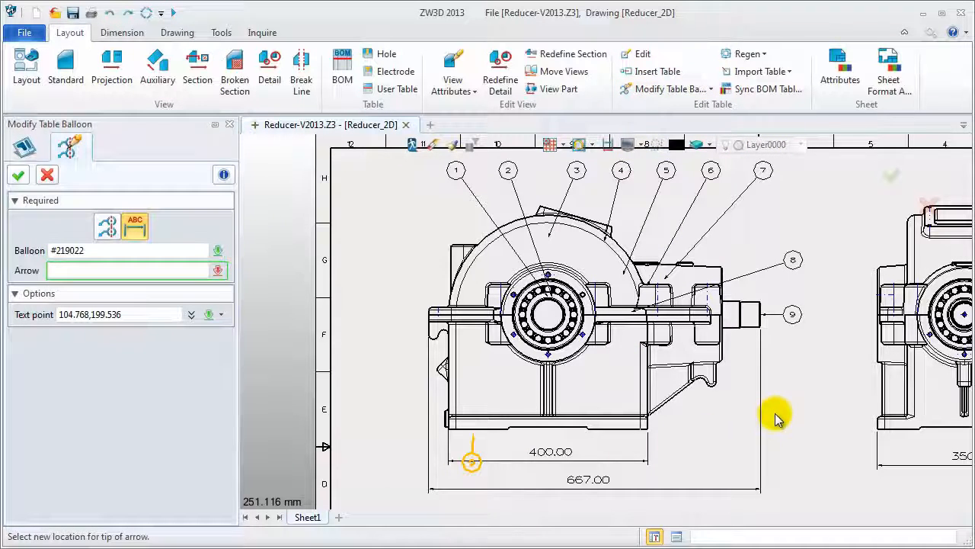
{"action": "scroll", "coordinate": [740, 392], "scroll_direction": "up", "scroll_amount": 2}
{"action": "left_click", "coordinate": [693, 353]}
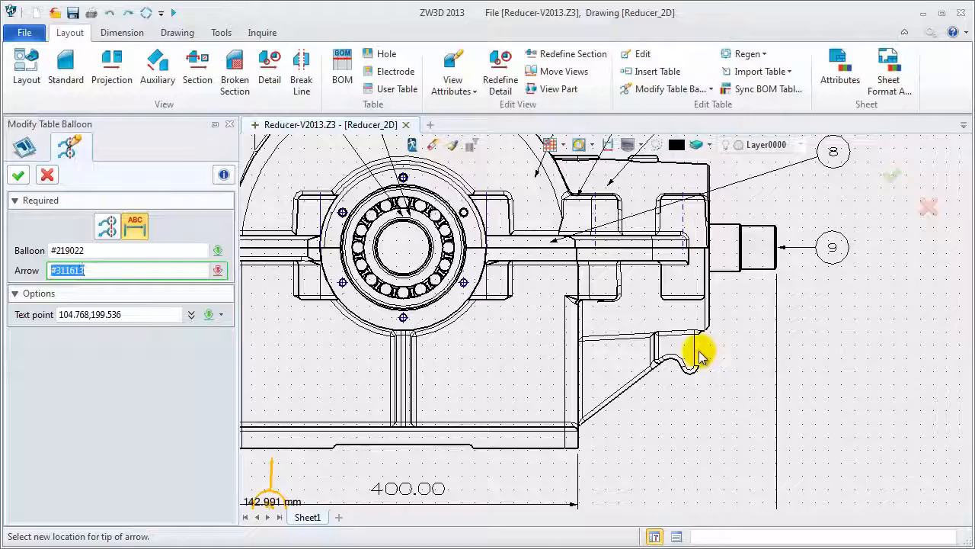
{"action": "middle_click", "coordinate": [797, 387]}
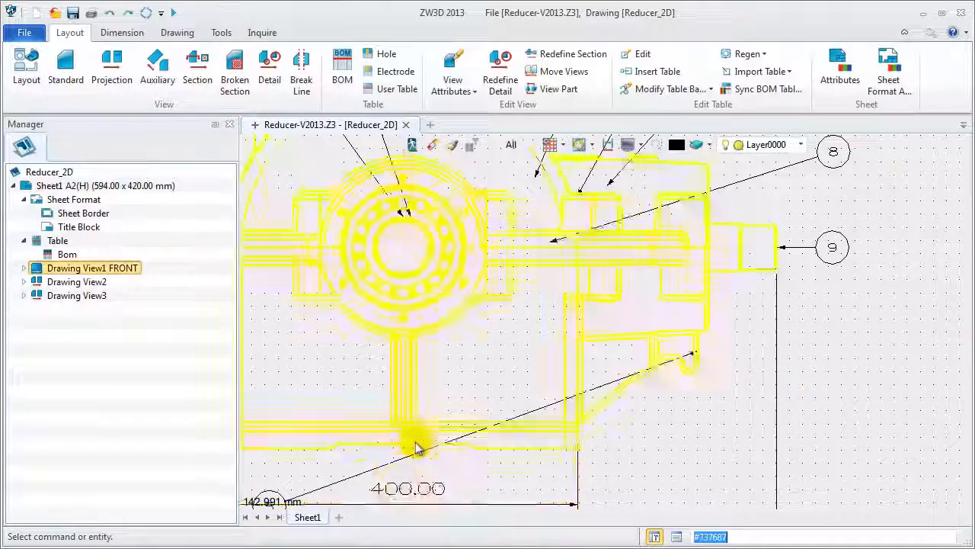
Move the balloon attached to the lifting hook directly below balloon 9 and change its text to 10.
{"action": "scroll", "coordinate": [381, 461], "scroll_direction": "down", "scroll_amount": 1}
{"action": "left_click", "coordinate": [309, 489]}
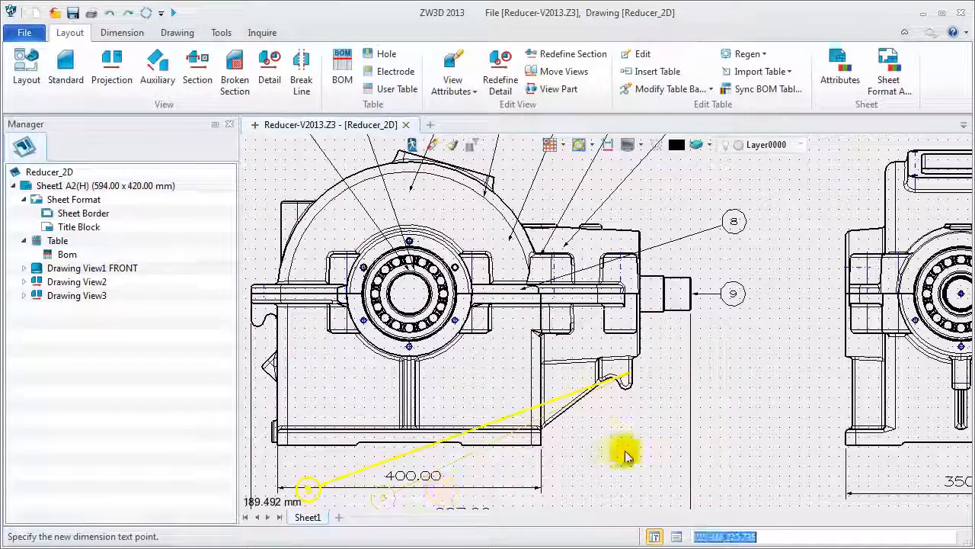
{"action": "left_click", "coordinate": [739, 409]}
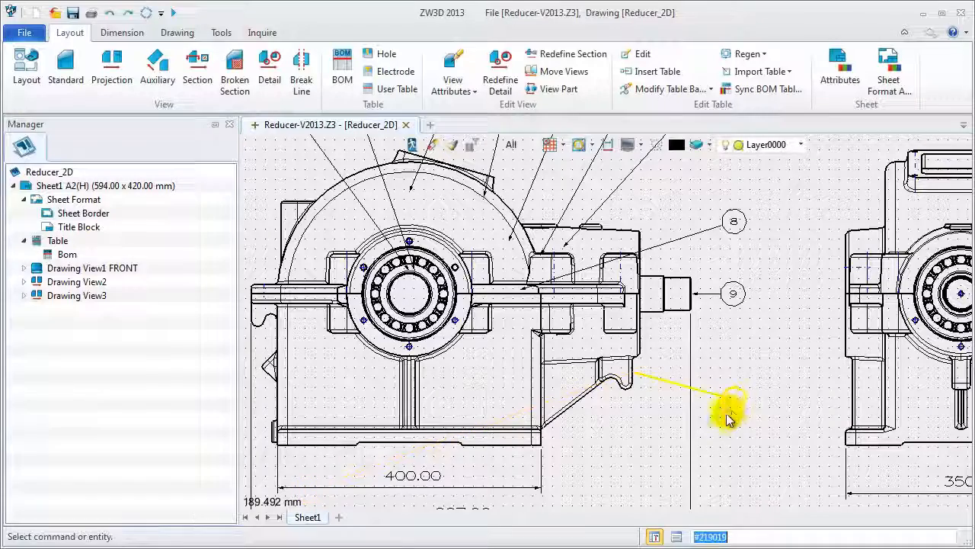
{"action": "double_click", "coordinate": [737, 416]}
{"action": "type", "text": "10"}
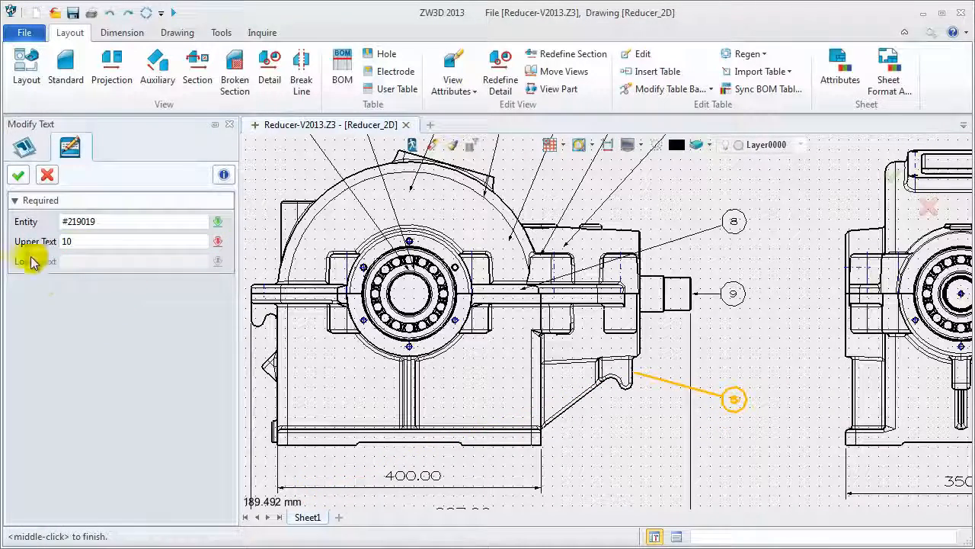
{"action": "left_click", "coordinate": [19, 174]}
{"action": "scroll", "coordinate": [625, 427], "scroll_direction": "down", "scroll_amount": 1}
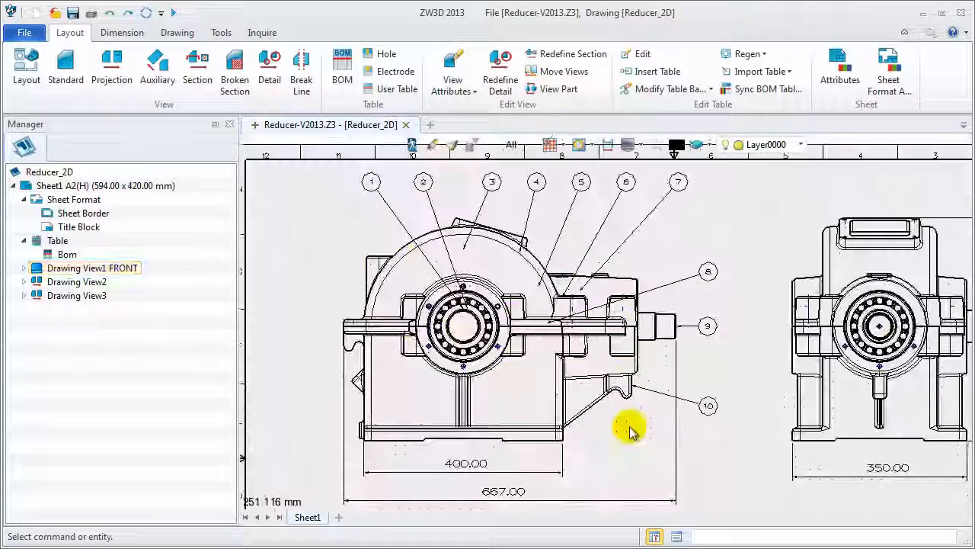
Edit the Bom table so its rows are sorted by ID in ascending order.
{"action": "scroll", "coordinate": [629, 440], "scroll_direction": "down", "scroll_amount": 1}
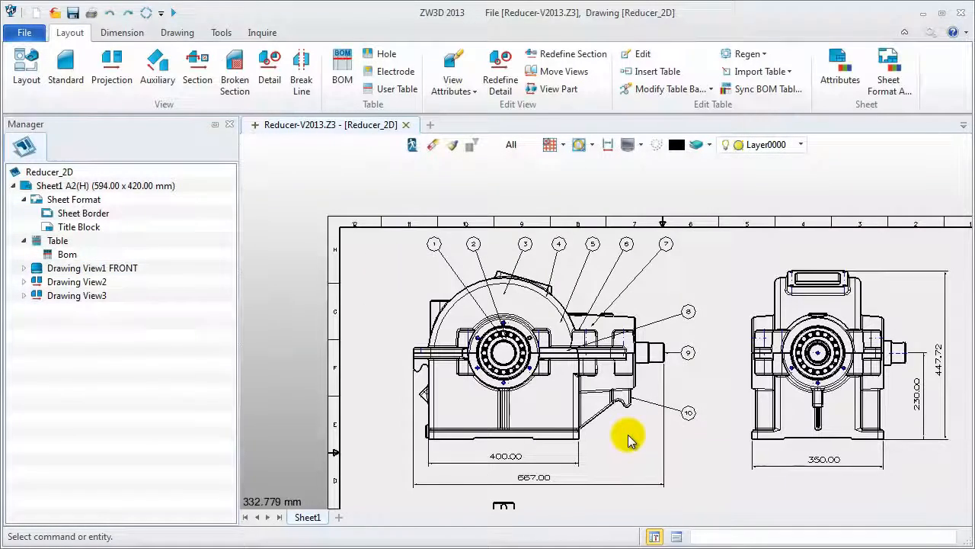
{"action": "mouse_move", "coordinate": [711, 475]}
{"action": "middle_mouse_down"}
{"action": "mouse_move", "coordinate": [631, 416]}
{"action": "mouse_move", "coordinate": [633, 401]}
{"action": "middle_mouse_up"}
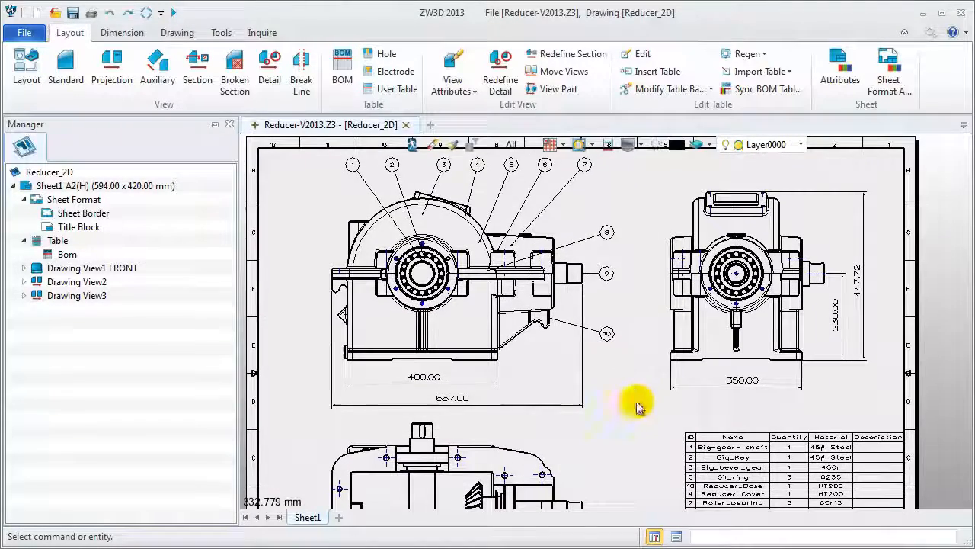
{"action": "scroll", "coordinate": [663, 453], "scroll_direction": "up", "scroll_amount": 4}
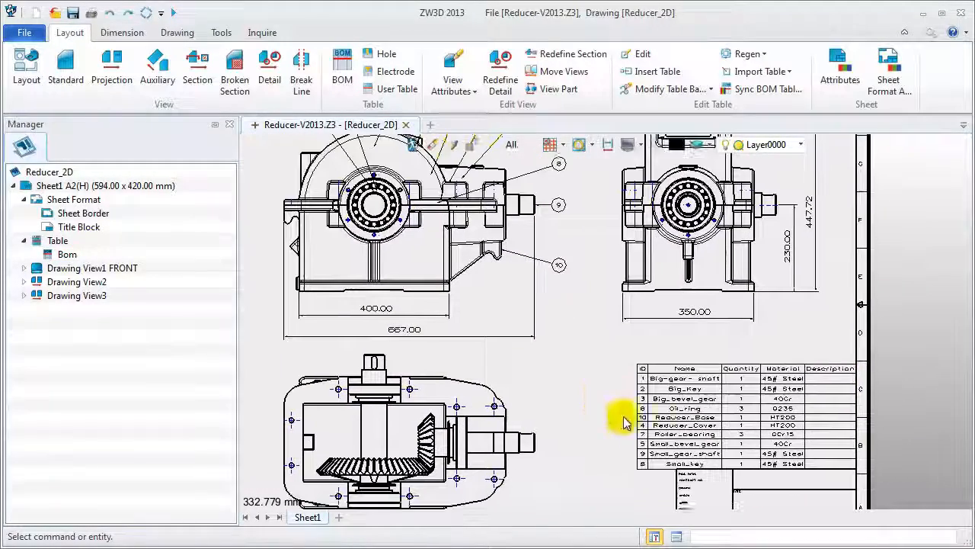
{"action": "scroll", "coordinate": [567, 419], "scroll_direction": "up", "scroll_amount": 2}
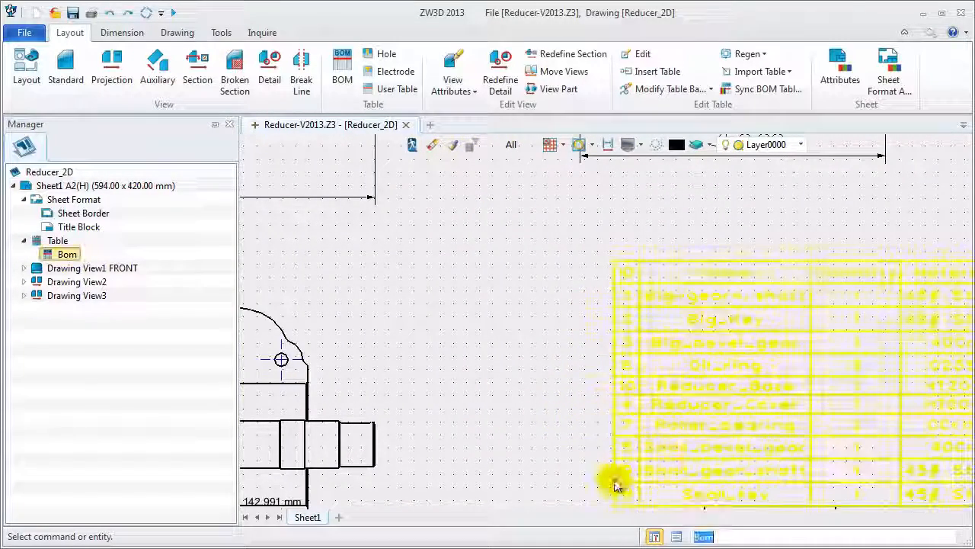
{"action": "right_click", "coordinate": [67, 254]}
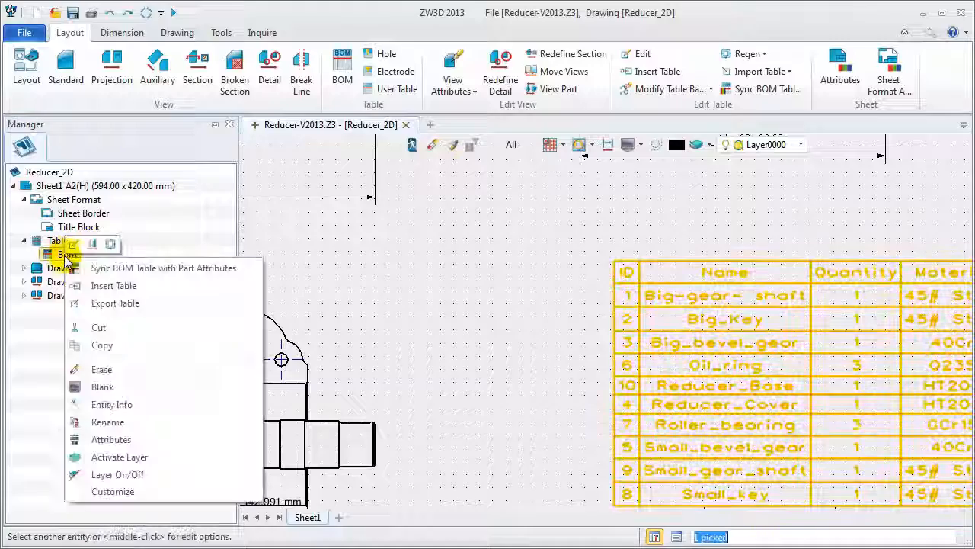
{"action": "left_click", "coordinate": [73, 244]}
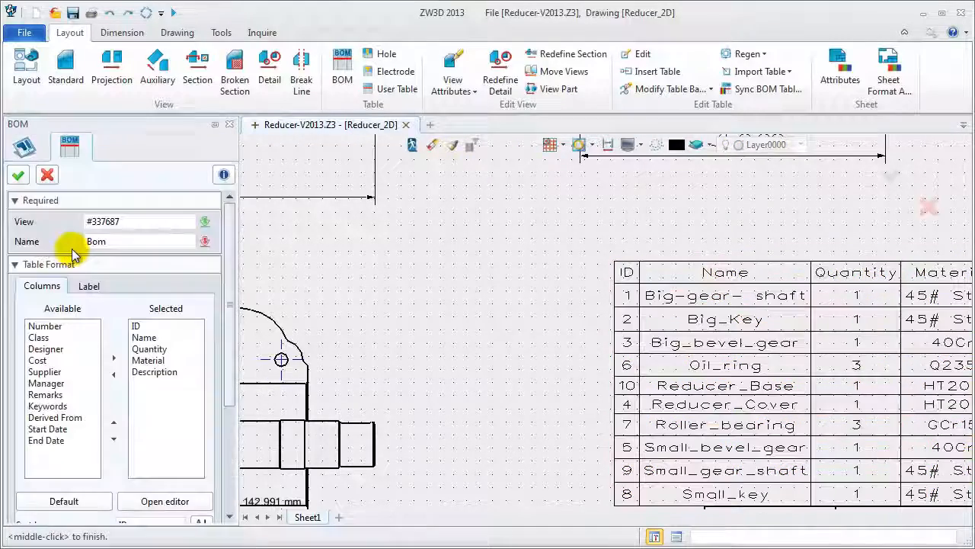
{"action": "left_click_drag", "start_coordinate": [226, 390], "coordinate": [225, 451]}
{"action": "left_click", "coordinate": [202, 444]}
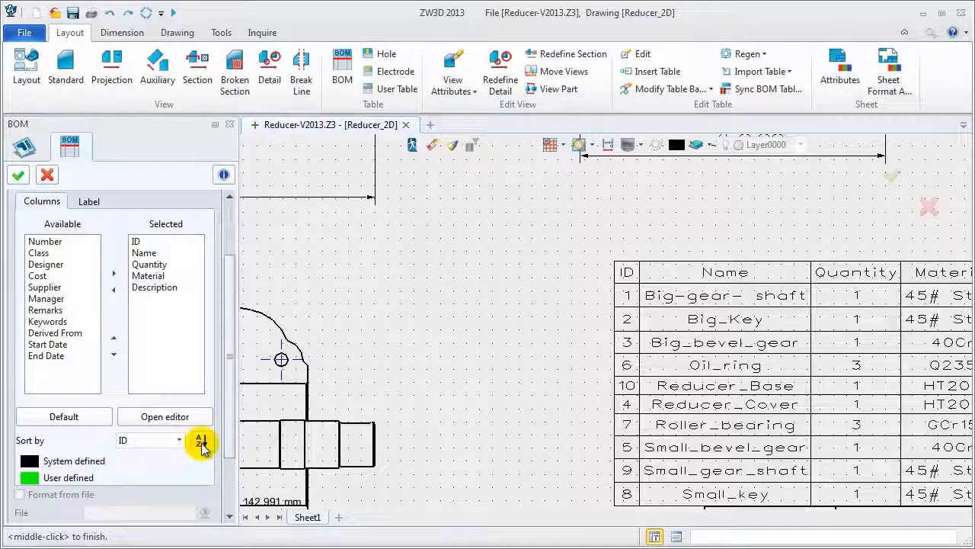
{"action": "left_click", "coordinate": [19, 176]}
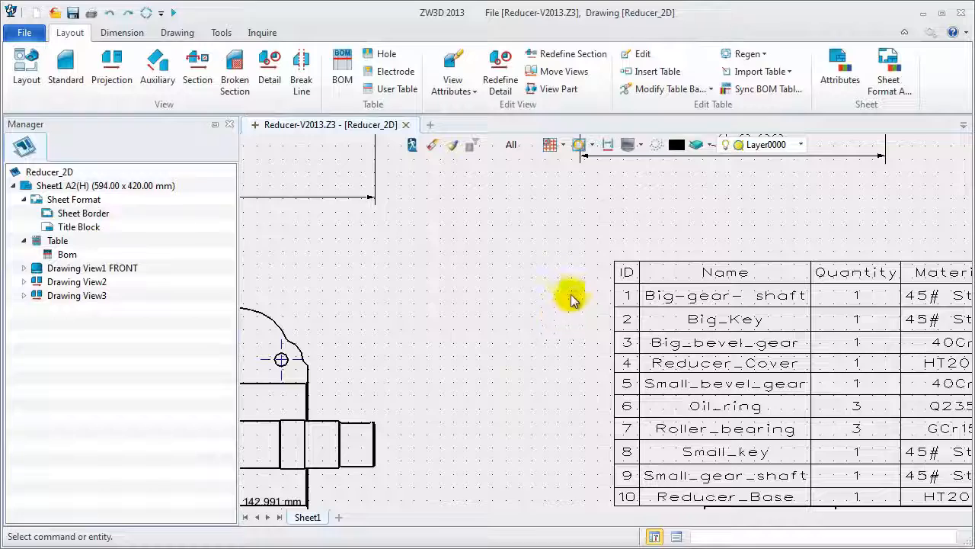
Check the reordered BOM on the sheet and open the Reducer assembly from the front view's component tree.
{"action": "key", "text": "ctrl+a"}
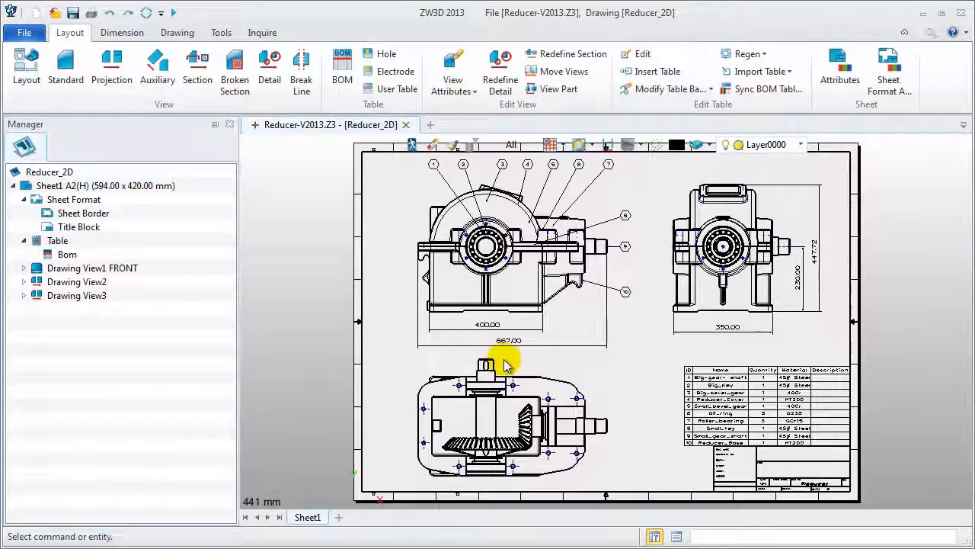
{"action": "scroll", "coordinate": [652, 404], "scroll_direction": "up", "scroll_amount": 3}
{"action": "scroll", "coordinate": [601, 396], "scroll_direction": "up", "scroll_amount": 4}
{"action": "middle_click_drag", "start_coordinate": [498, 379], "coordinate": [413, 385]}
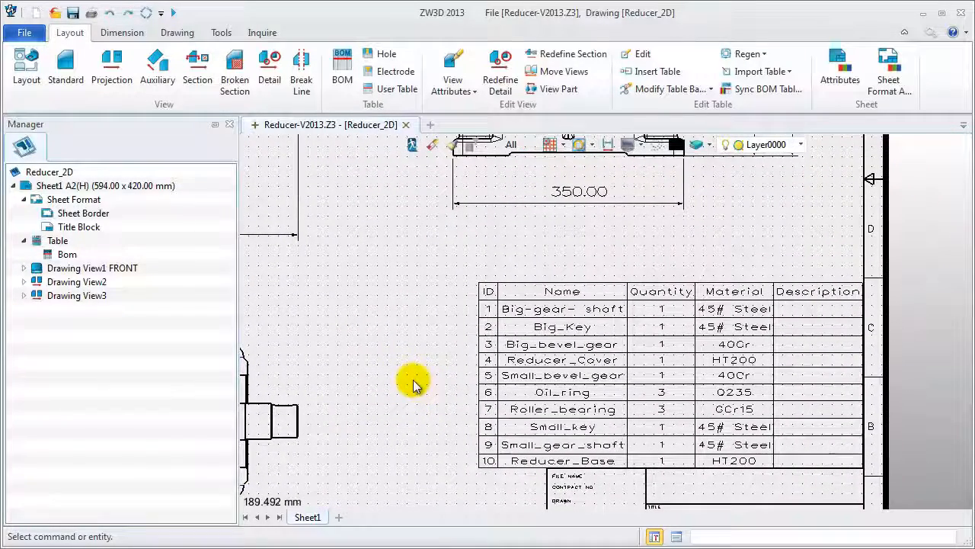
{"action": "left_click", "coordinate": [26, 270]}
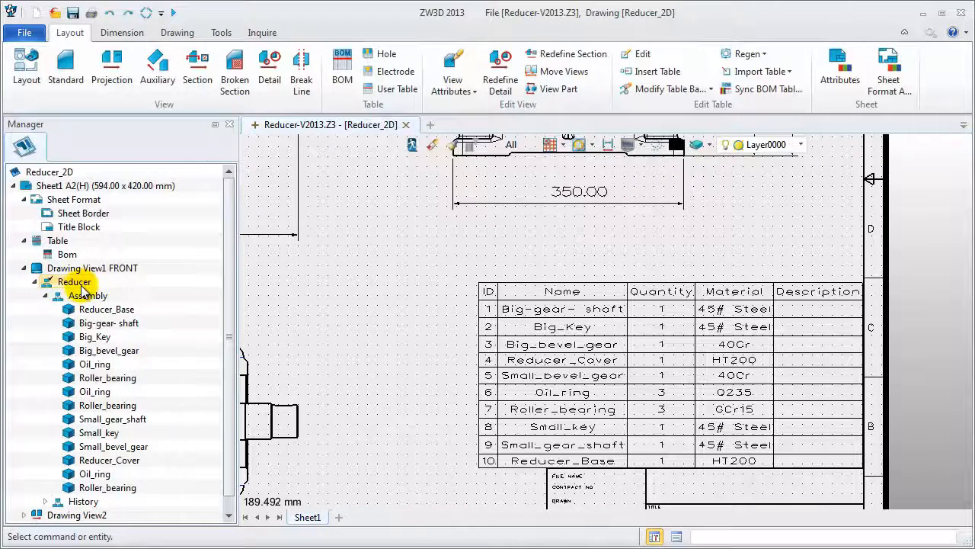
{"action": "right_click", "coordinate": [82, 288]}
{"action": "left_click", "coordinate": [125, 297]}
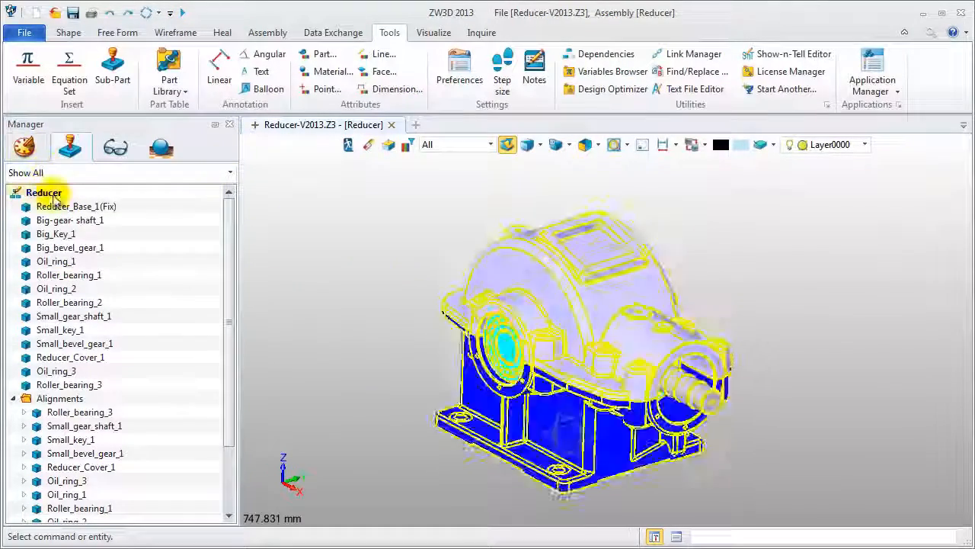
Open the Big_Key_1 component for editing and review its standard part attributes, including material and description.
{"action": "right_click", "coordinate": [67, 237]}
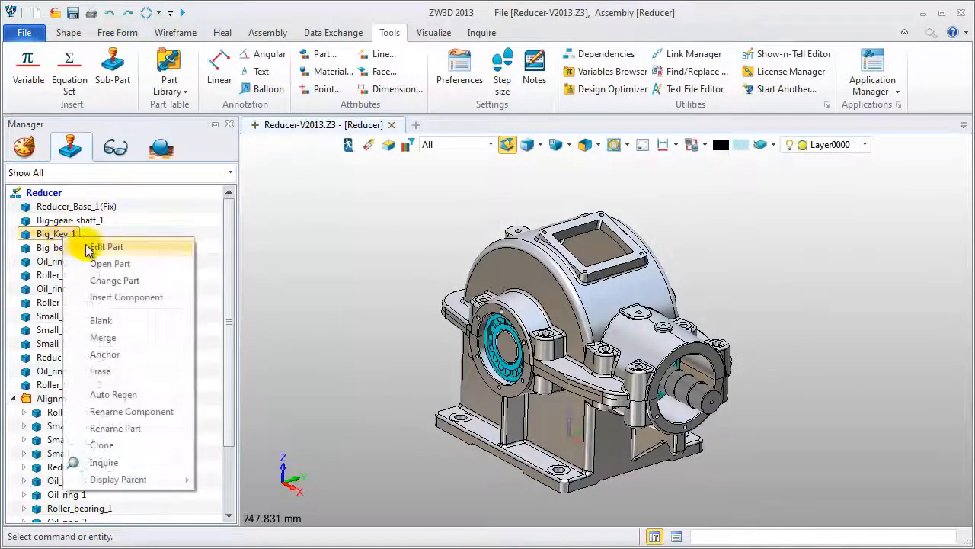
{"action": "left_click", "coordinate": [95, 248]}
{"action": "left_click", "coordinate": [641, 148]}
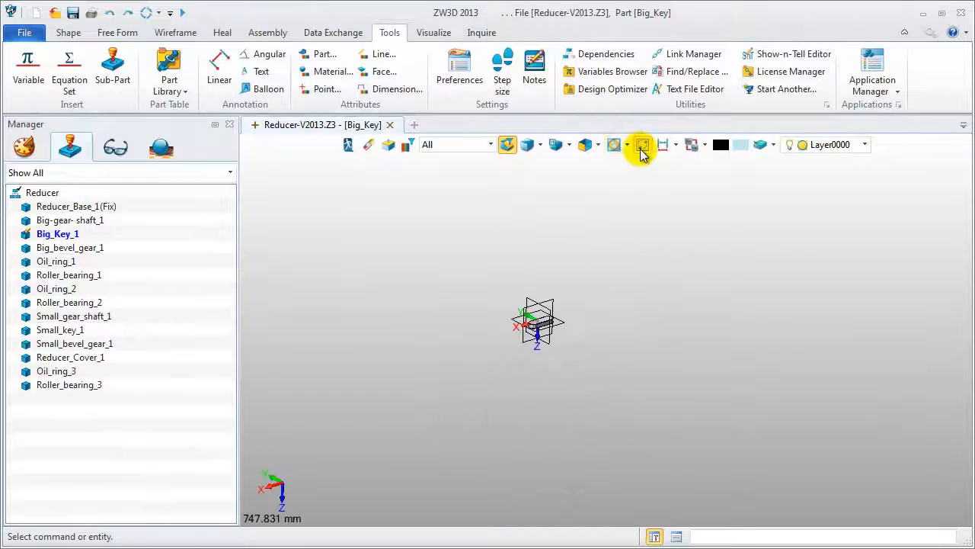
{"action": "left_click", "coordinate": [640, 148]}
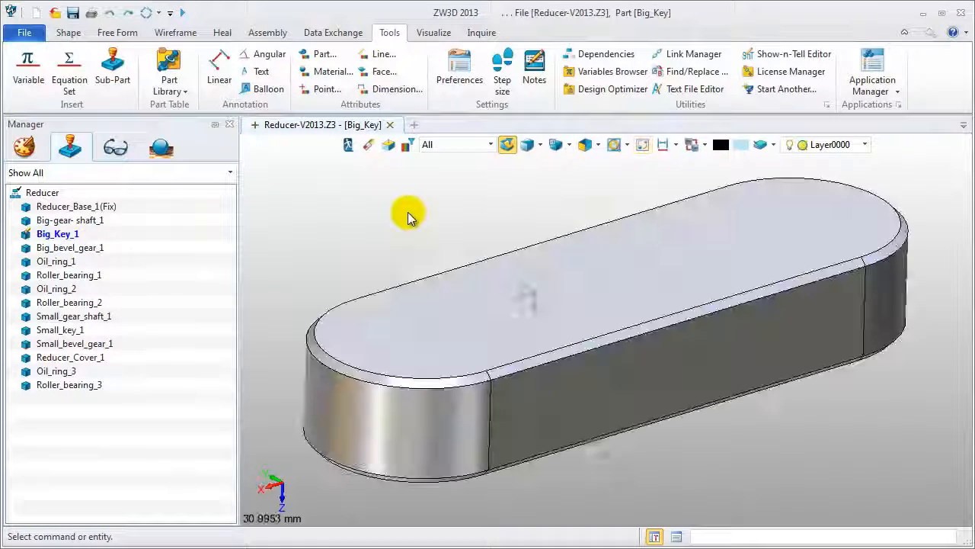
{"action": "left_click", "coordinate": [324, 55]}
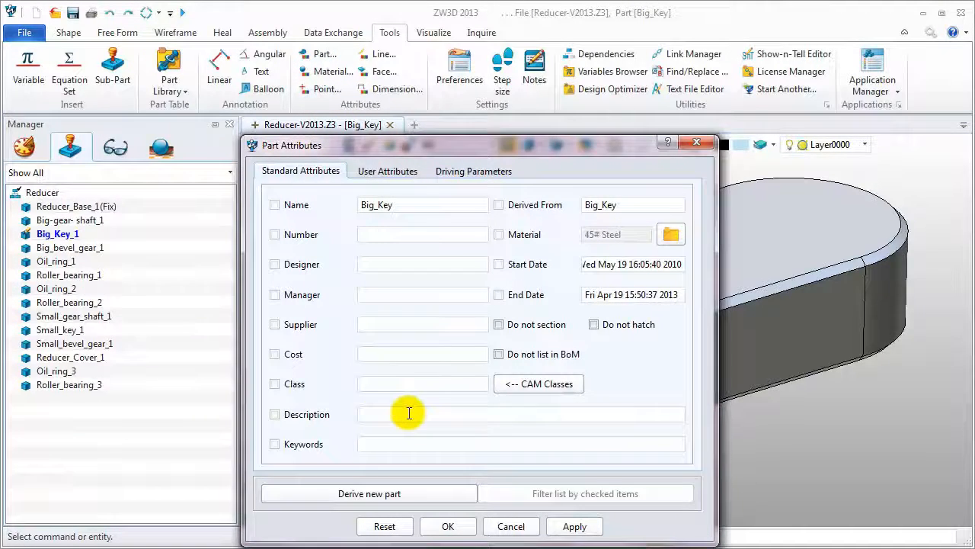
{"action": "left_click", "coordinate": [449, 526]}
Return to the Reducer assembly and reopen its 2D sheet.
{"action": "double_click", "coordinate": [50, 194]}
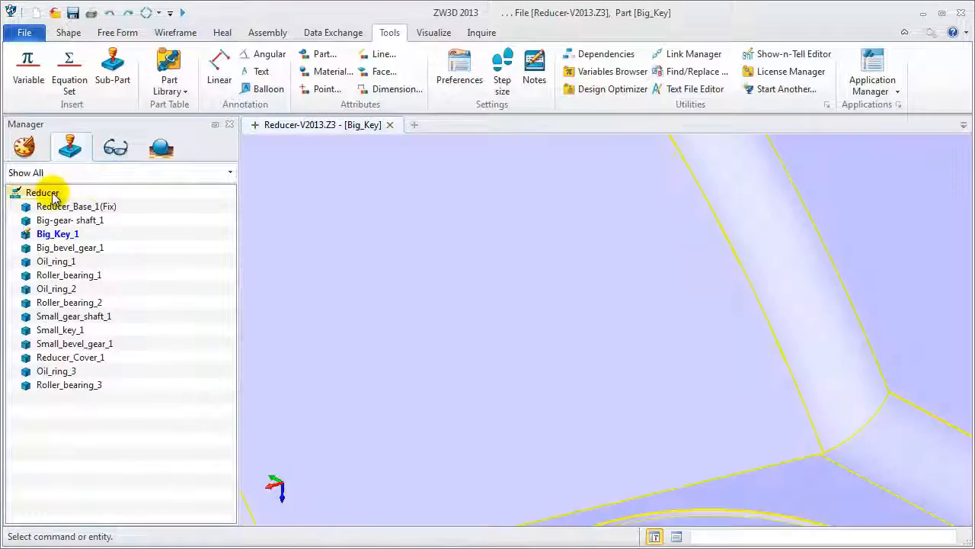
{"action": "right_click", "coordinate": [50, 193]}
{"action": "left_click", "coordinate": [82, 202]}
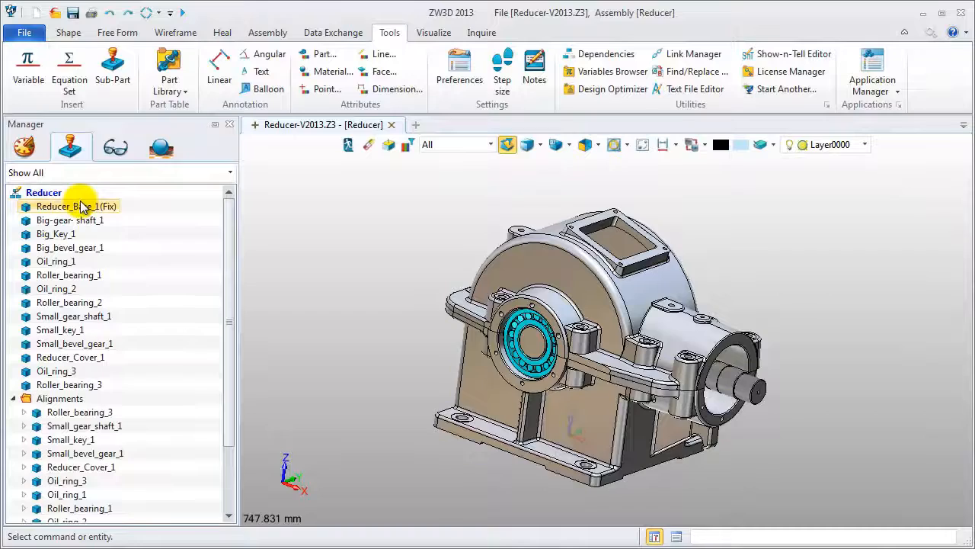
{"action": "right_click", "coordinate": [318, 210]}
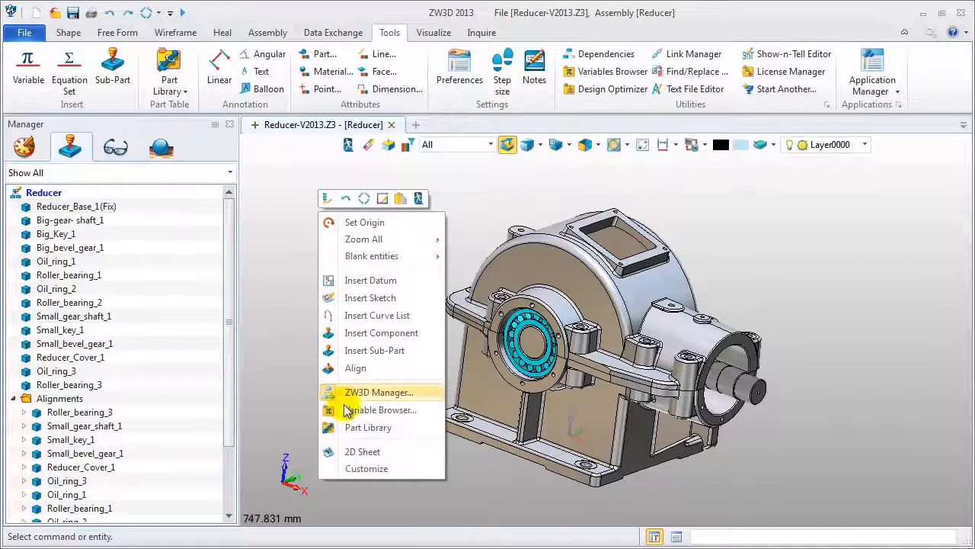
{"action": "left_click", "coordinate": [358, 452]}
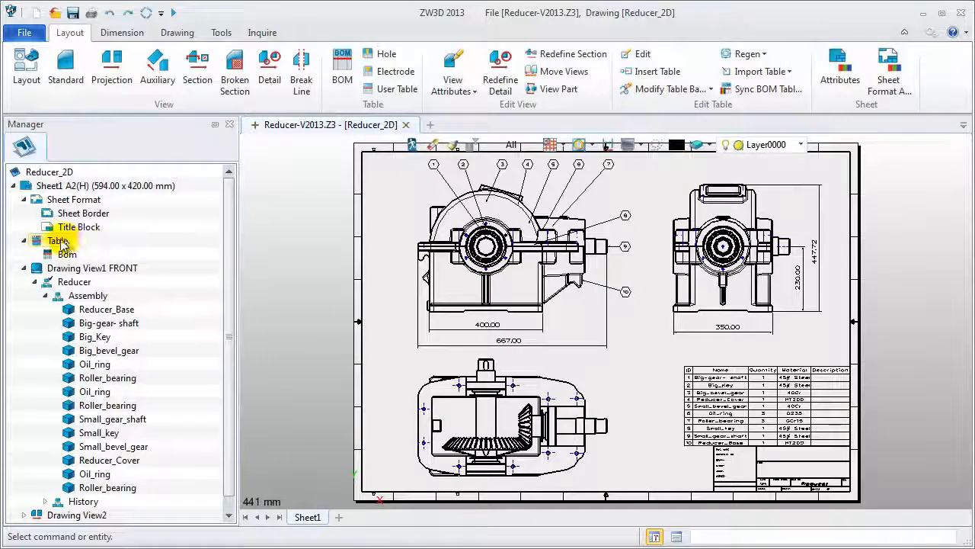
Edit the Bom table's contents and enter "Key 18*9*56 GB1096-2003" as the description of Big_Key.
{"action": "right_click", "coordinate": [65, 253]}
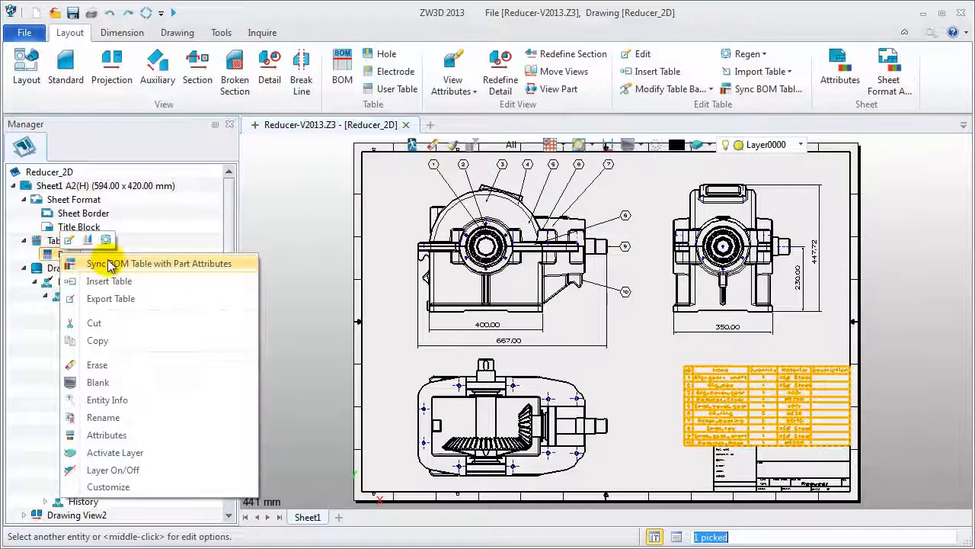
{"action": "left_click", "coordinate": [72, 240]}
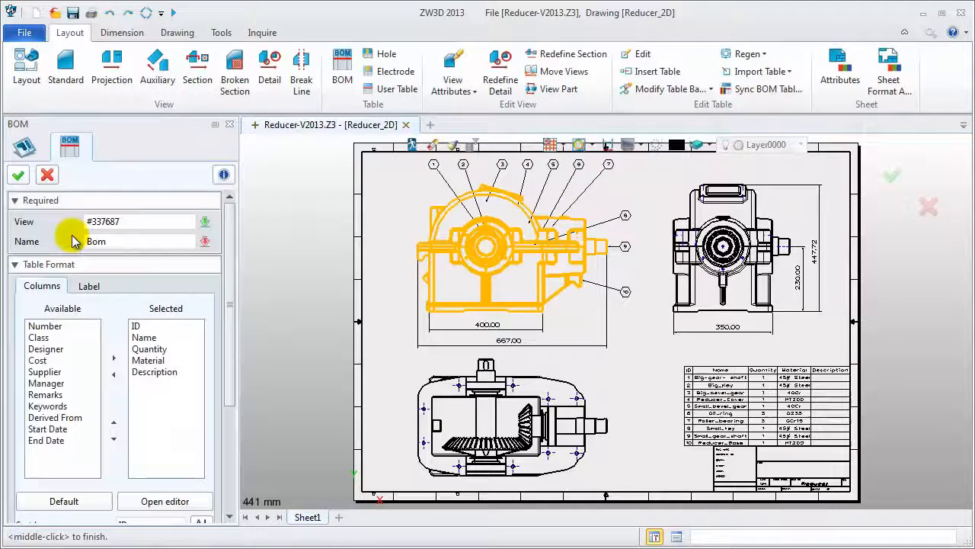
{"action": "left_click", "coordinate": [166, 502]}
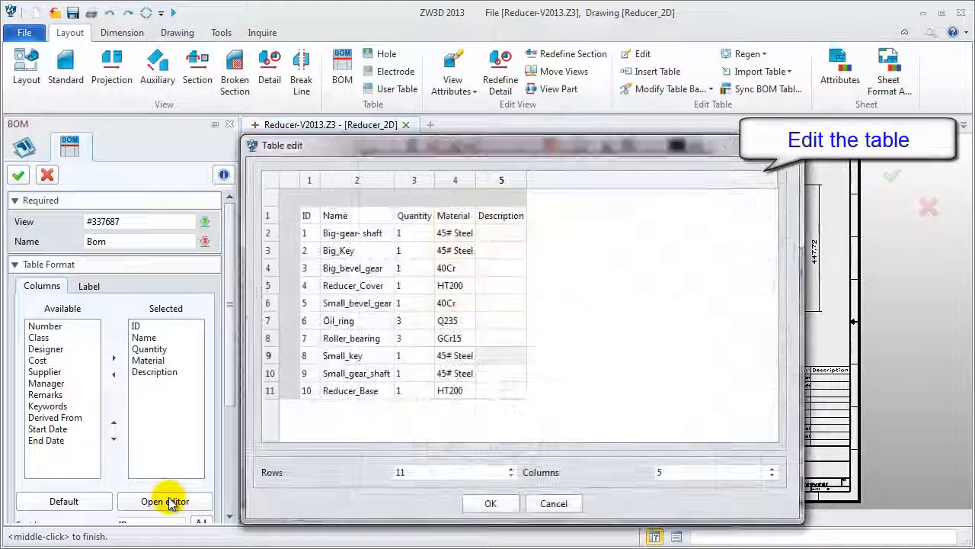
{"action": "left_click", "coordinate": [503, 253]}
{"action": "left_click", "coordinate": [496, 255]}
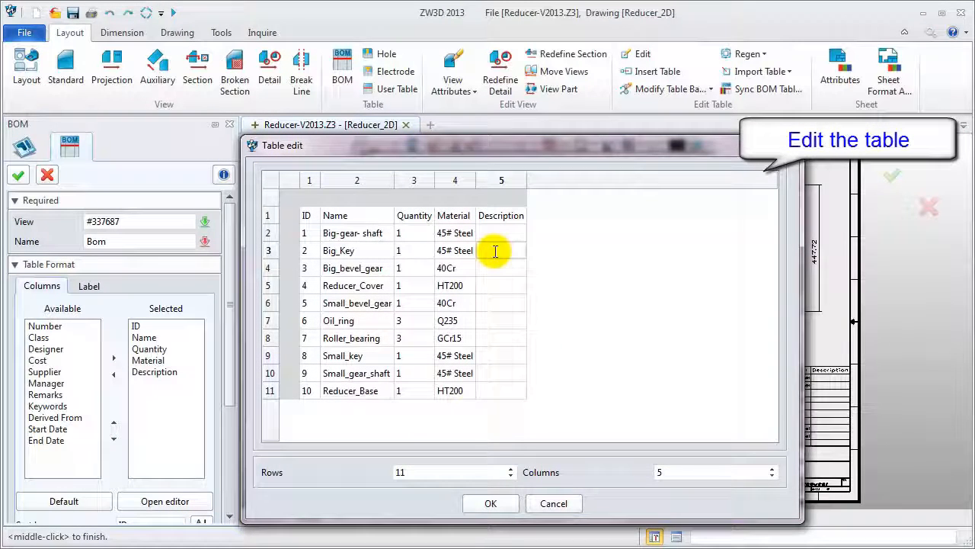
{"action": "type", "text": "Kwy"}
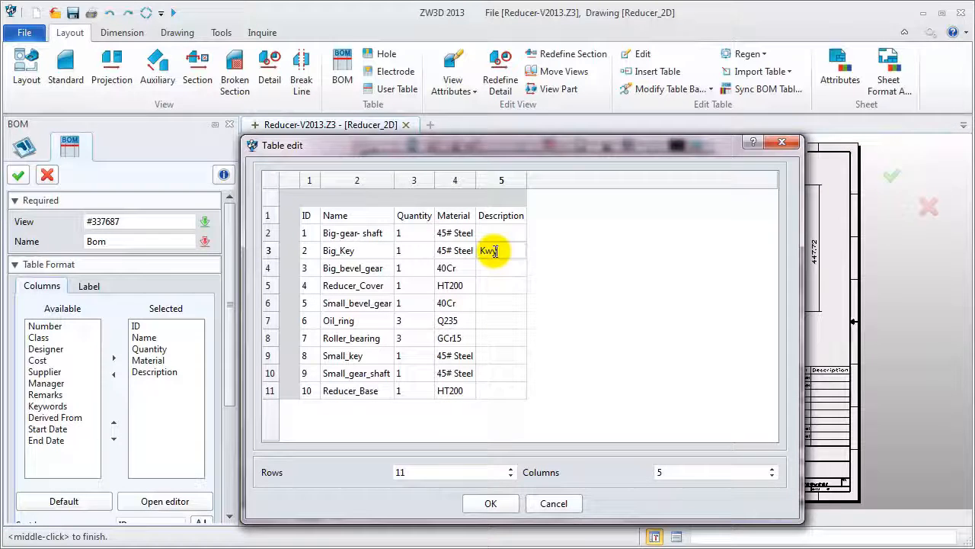
{"action": "key", "text": "BackSpace"}
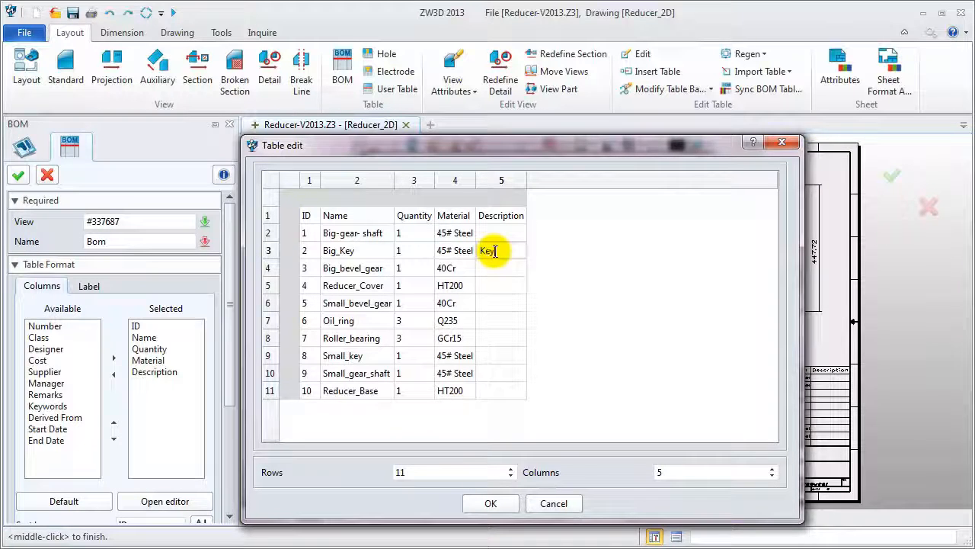
{"action": "type", "text": "ey18*"}
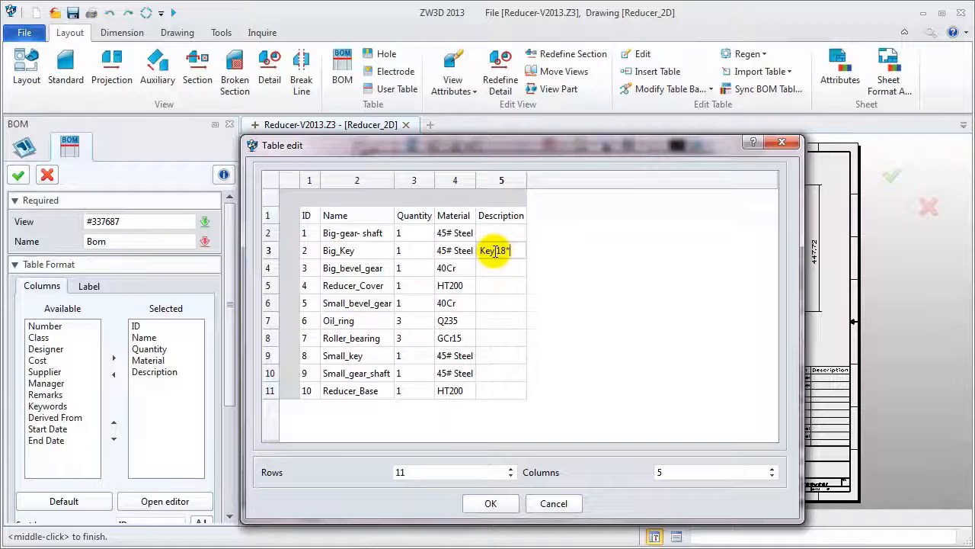
{"action": "type", "text": "55 GB10"}
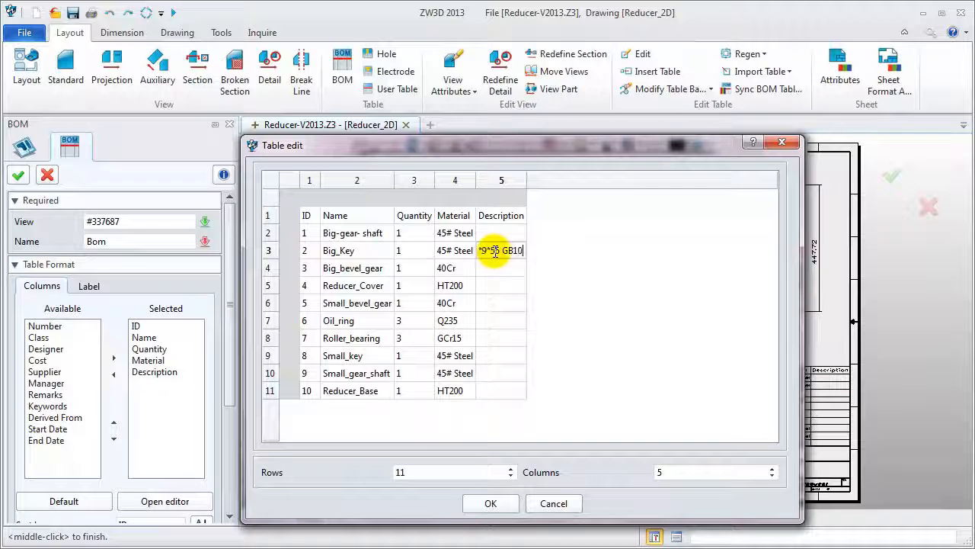
{"action": "type", "text": "3"}
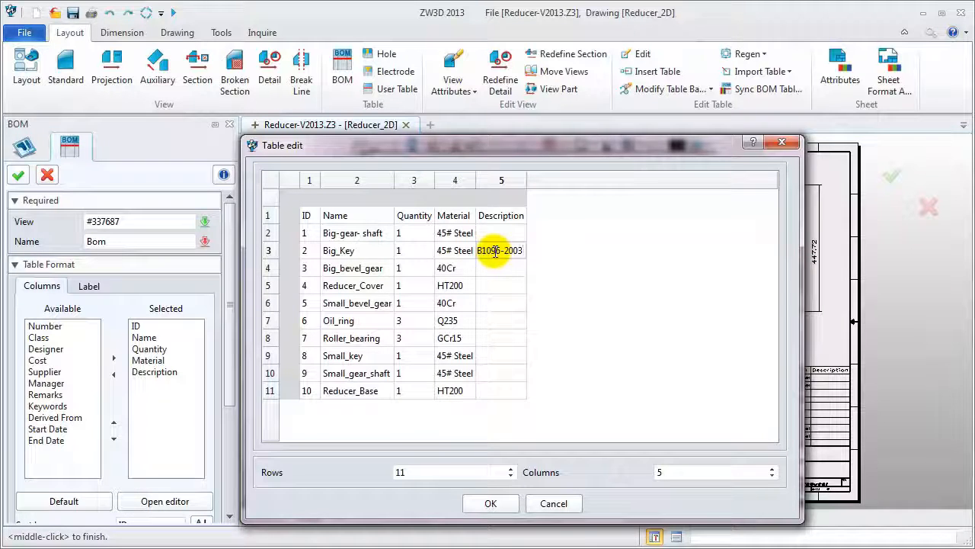
{"action": "left_click", "coordinate": [491, 502]}
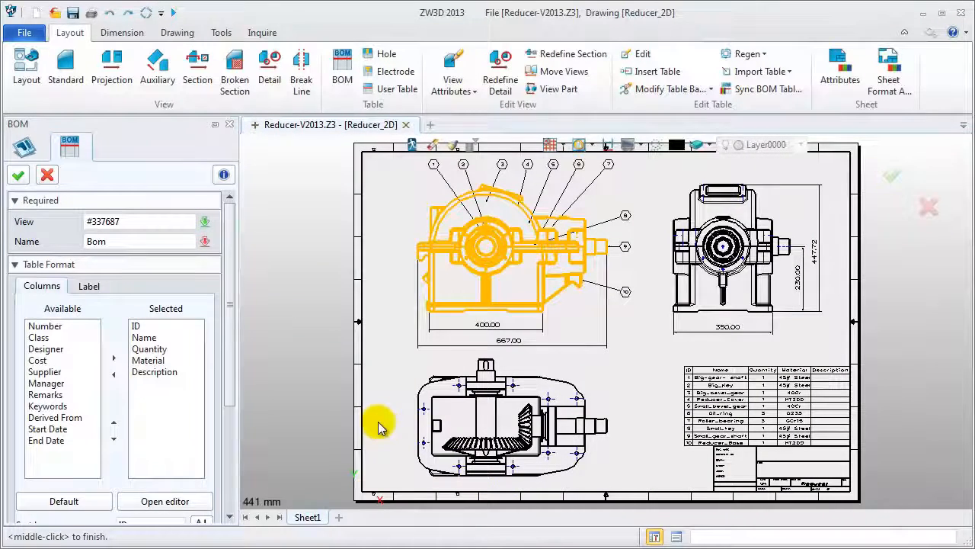
Enter "Key 14*9*36 Gb1096-2003" as the description of Small_key and apply the edits to the Bom table.
{"action": "left_click", "coordinate": [180, 502]}
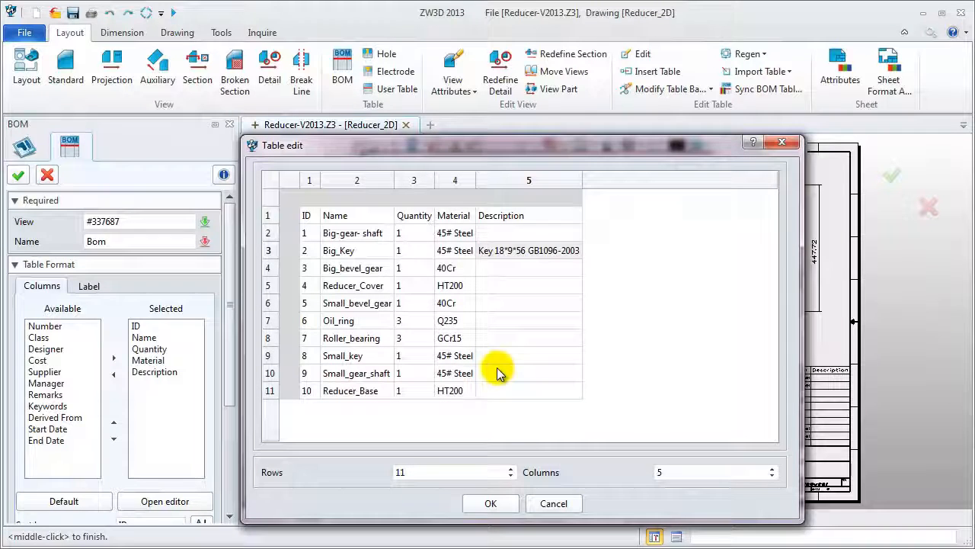
{"action": "double_click", "coordinate": [500, 355]}
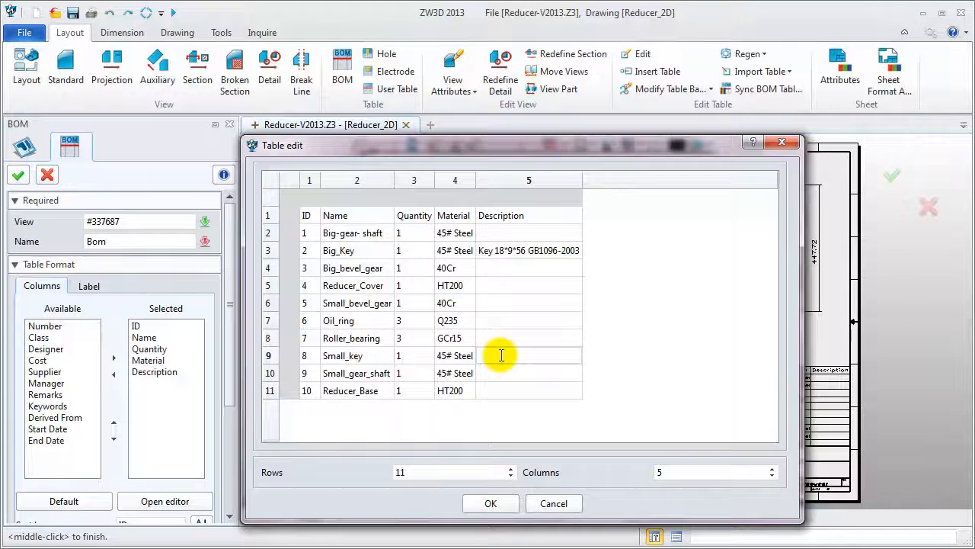
{"action": "type", "text": "Key "}
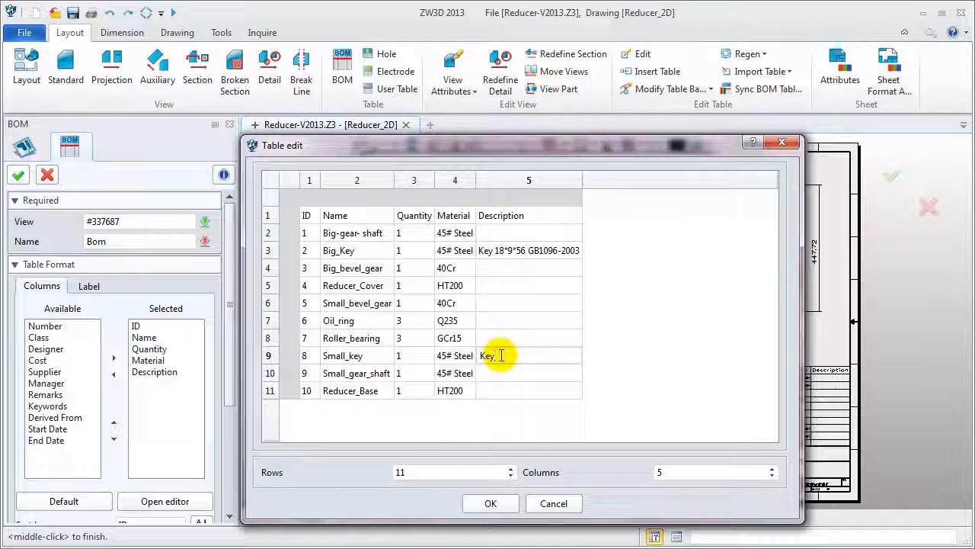
{"action": "type", "text": "18*9"}
{"action": "type", "text": "*36"}
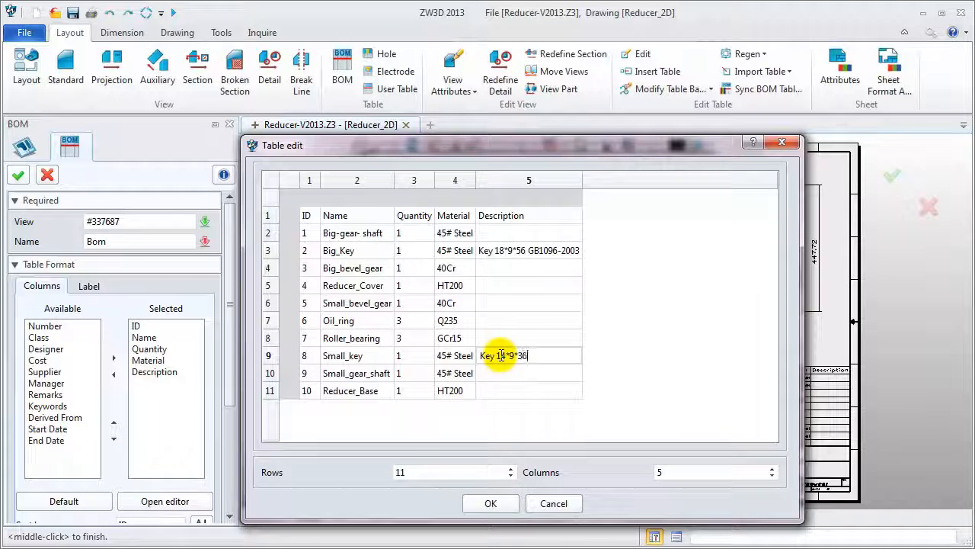
{"action": "type", "text": " Gb1096-"}
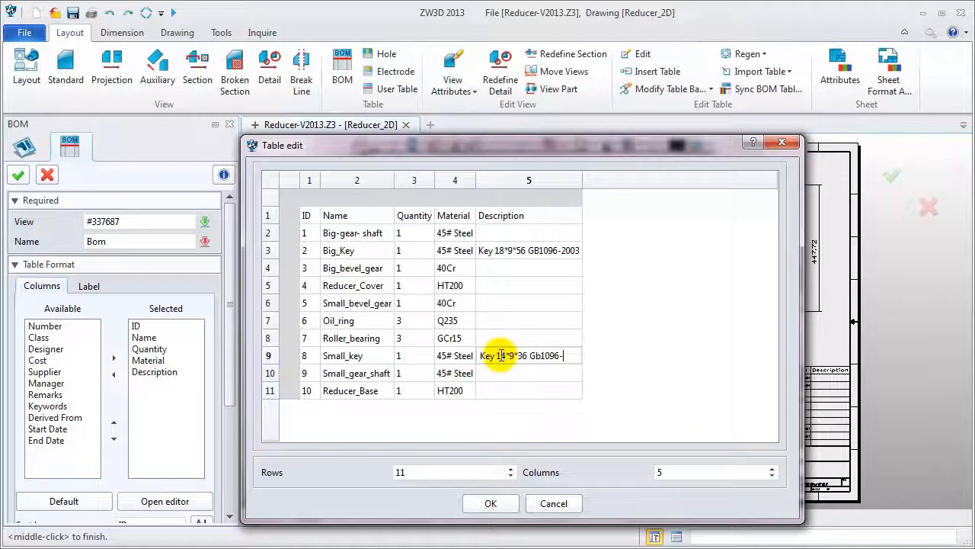
{"action": "type", "text": "2003"}
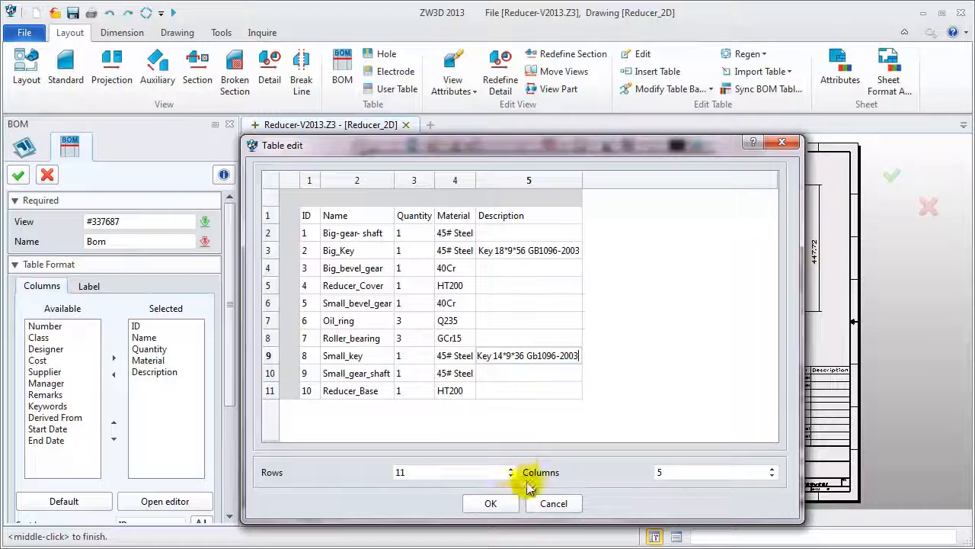
{"action": "left_click", "coordinate": [501, 503]}
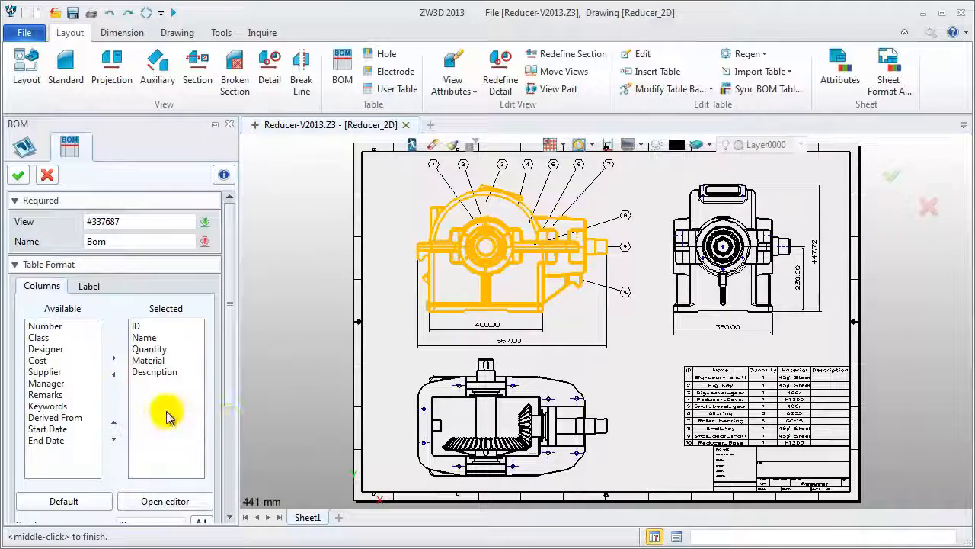
{"action": "left_click", "coordinate": [18, 180]}
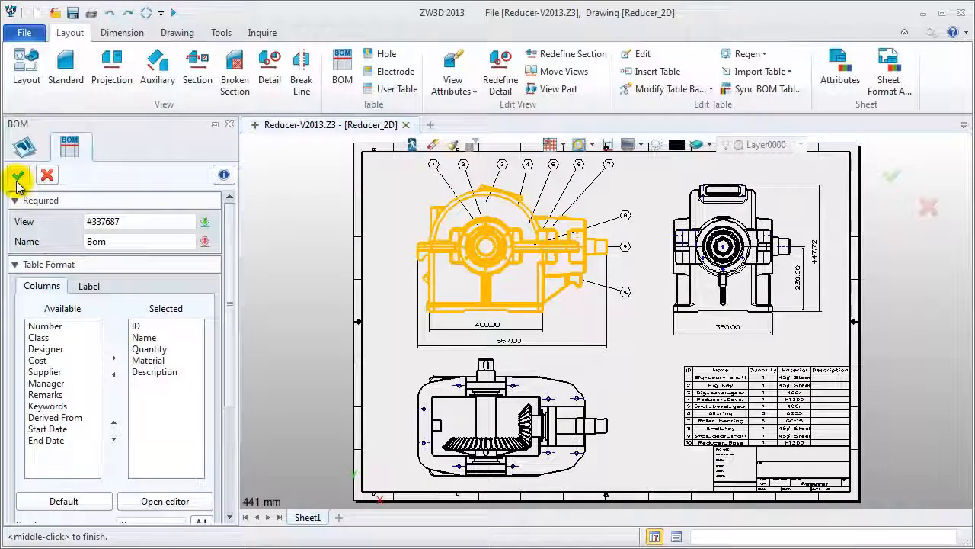
Inspect the updated BOM on the sheet and synchronize the table with the part attributes.
{"action": "scroll", "coordinate": [686, 471], "scroll_direction": "up", "scroll_amount": 1}
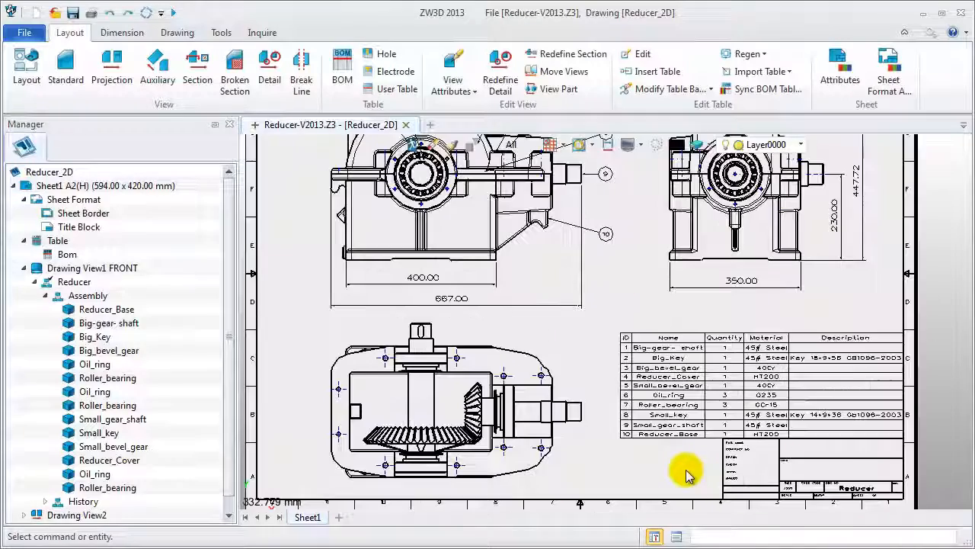
{"action": "scroll", "coordinate": [884, 466], "scroll_direction": "up", "scroll_amount": 1}
{"action": "scroll", "coordinate": [883, 467], "scroll_direction": "up", "scroll_amount": 2}
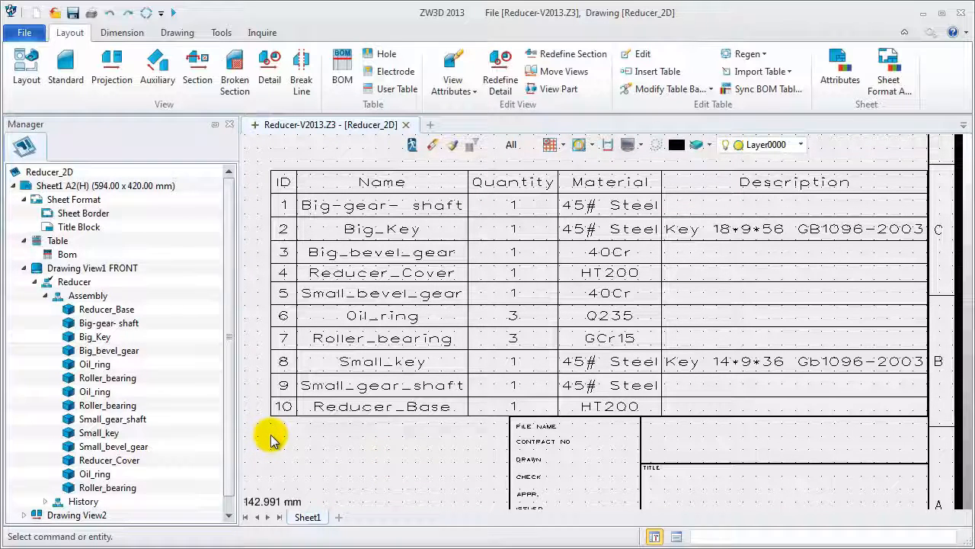
{"action": "right_click", "coordinate": [274, 174]}
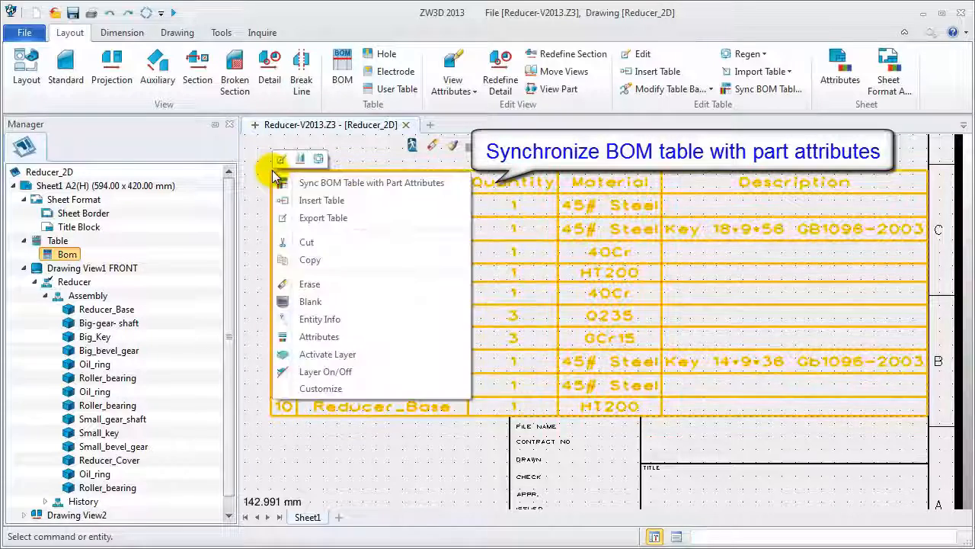
{"action": "left_click", "coordinate": [356, 184]}
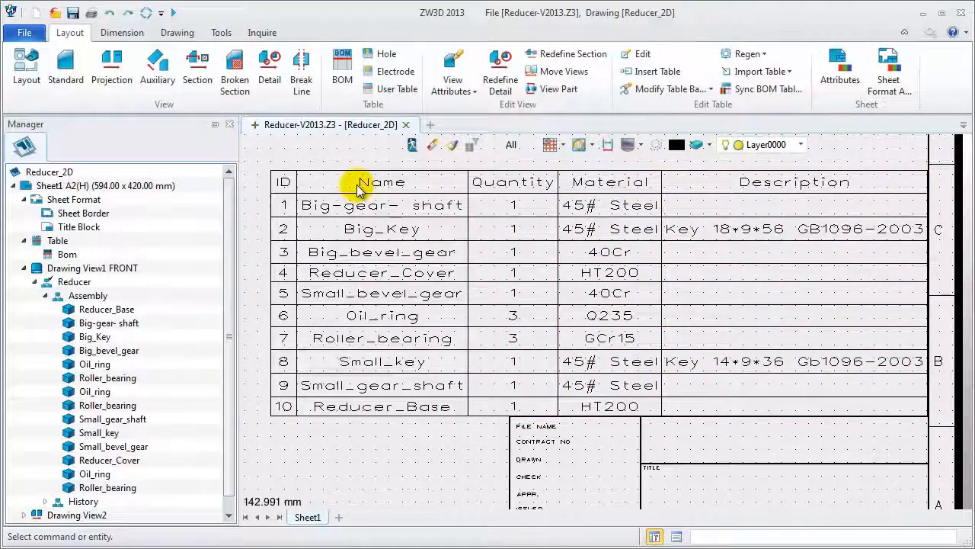
Open the Reducer assembly from the front view's component tree and activate Big_Key_1 for editing.
{"action": "right_click", "coordinate": [80, 285]}
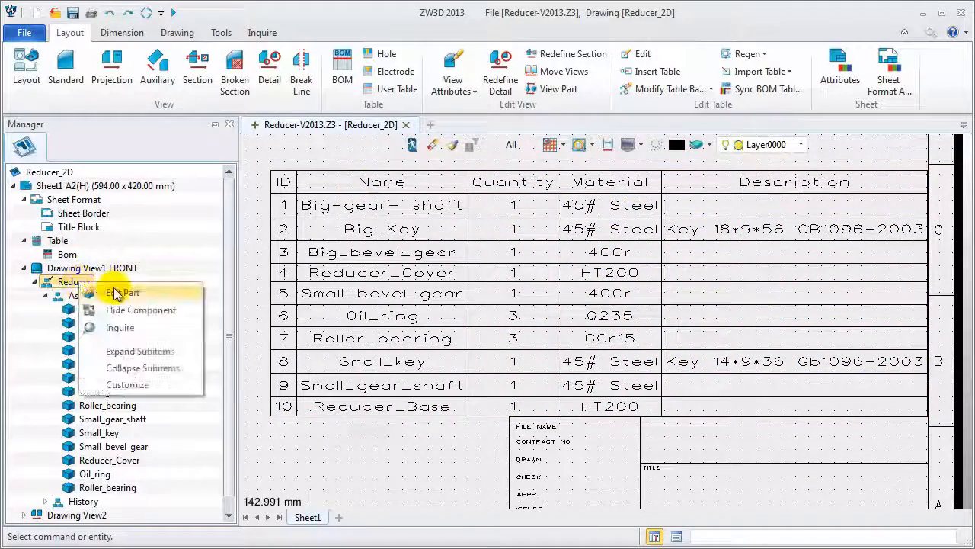
{"action": "left_click", "coordinate": [118, 292]}
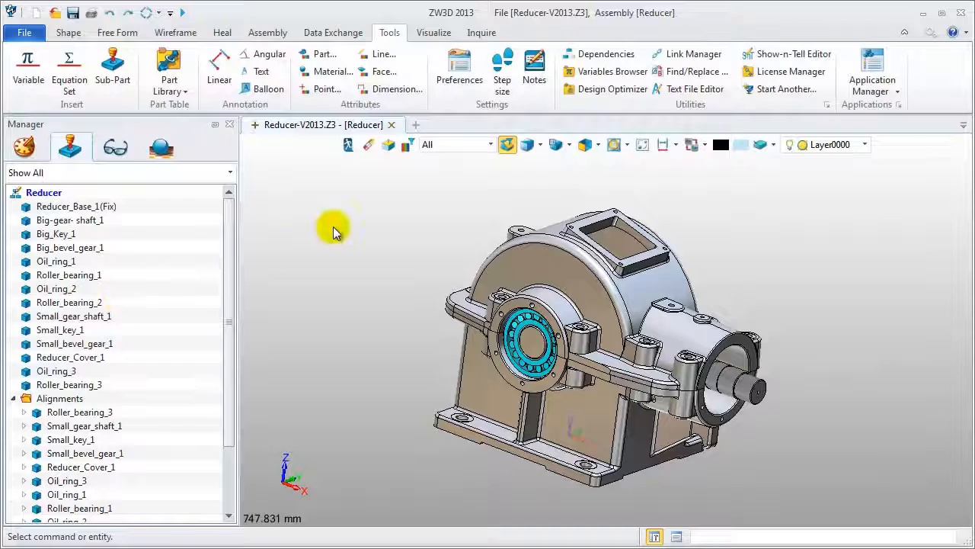
{"action": "left_click", "coordinate": [79, 207]}
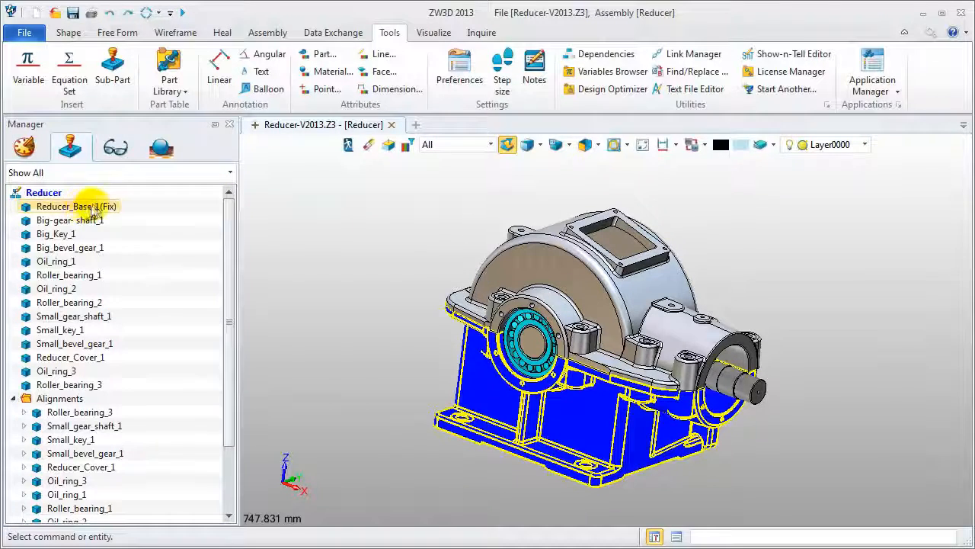
{"action": "right_click", "coordinate": [61, 233]}
{"action": "left_click", "coordinate": [118, 244]}
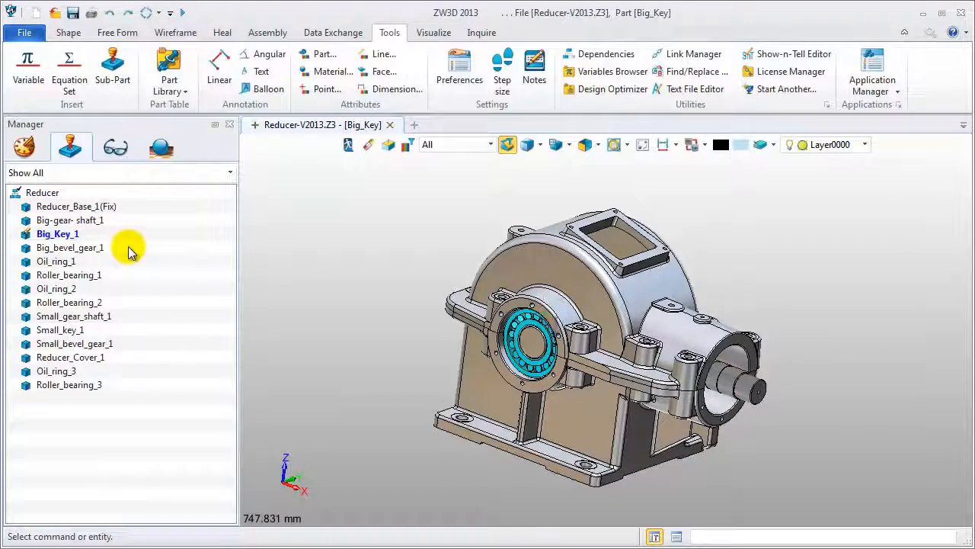
Check the synchronized description in Big_Key's standard part attributes.
{"action": "left_click", "coordinate": [644, 145]}
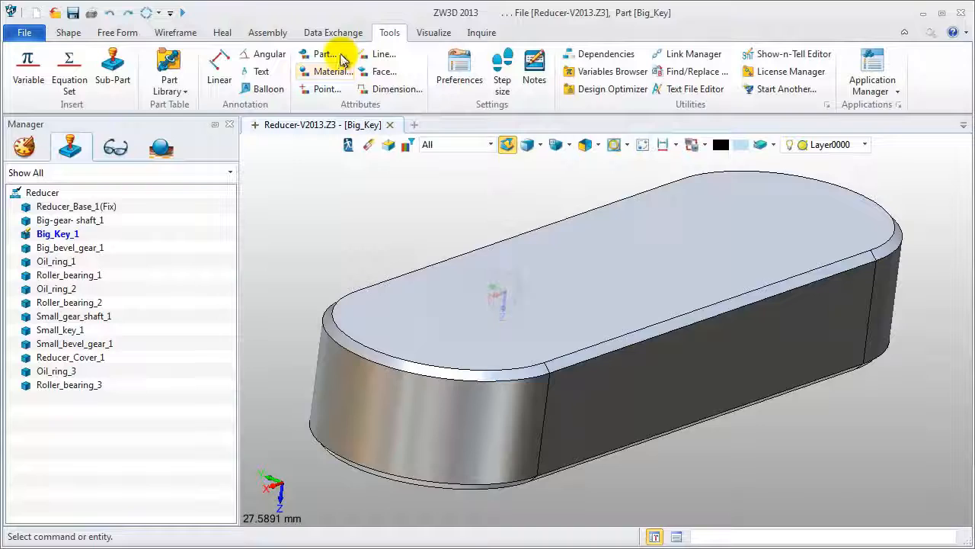
{"action": "left_click", "coordinate": [334, 55]}
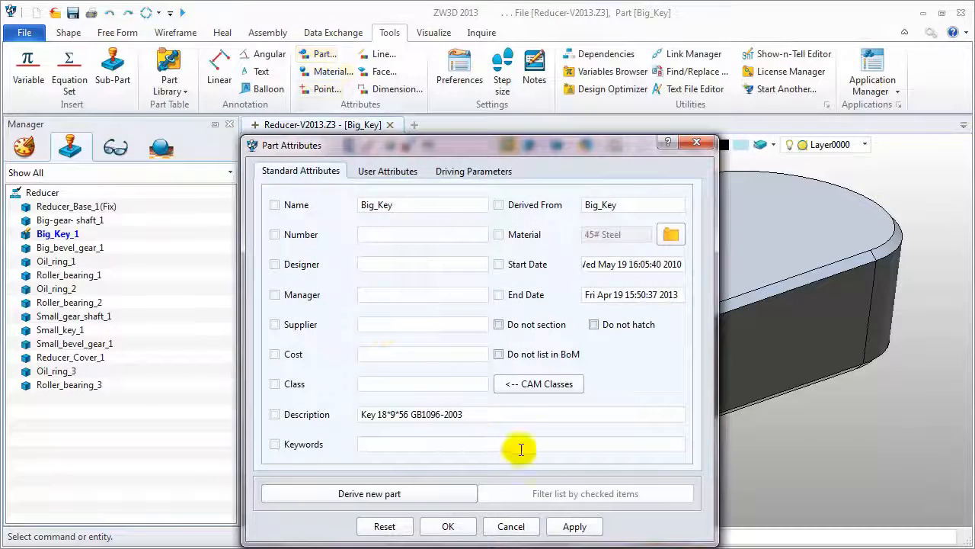
{"action": "left_click_drag", "start_coordinate": [475, 412], "coordinate": [358, 412]}
{"action": "left_click", "coordinate": [482, 413]}
{"action": "left_click", "coordinate": [445, 524]}
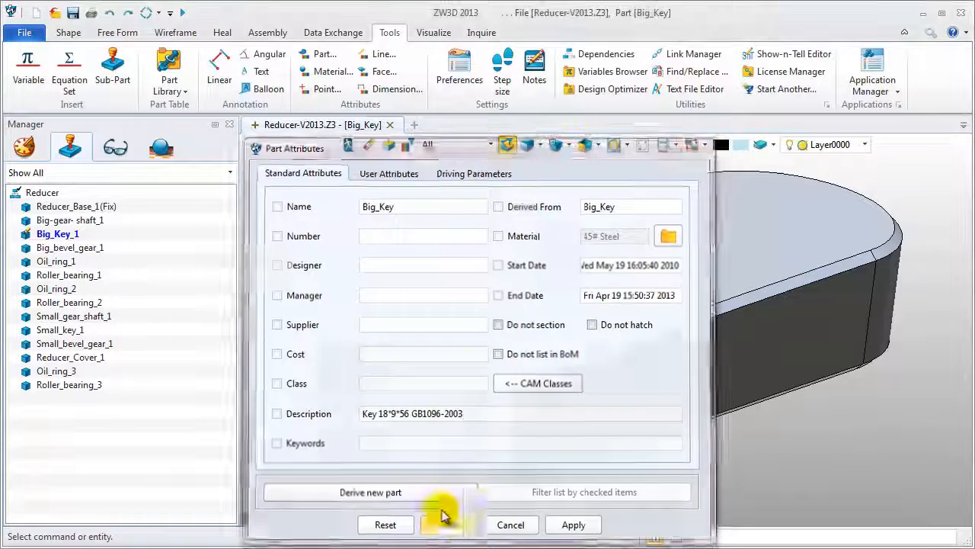
Activate Small_key_1 to check the description in its standard part attributes, and return to the Reducer assembly.
{"action": "right_click", "coordinate": [84, 333]}
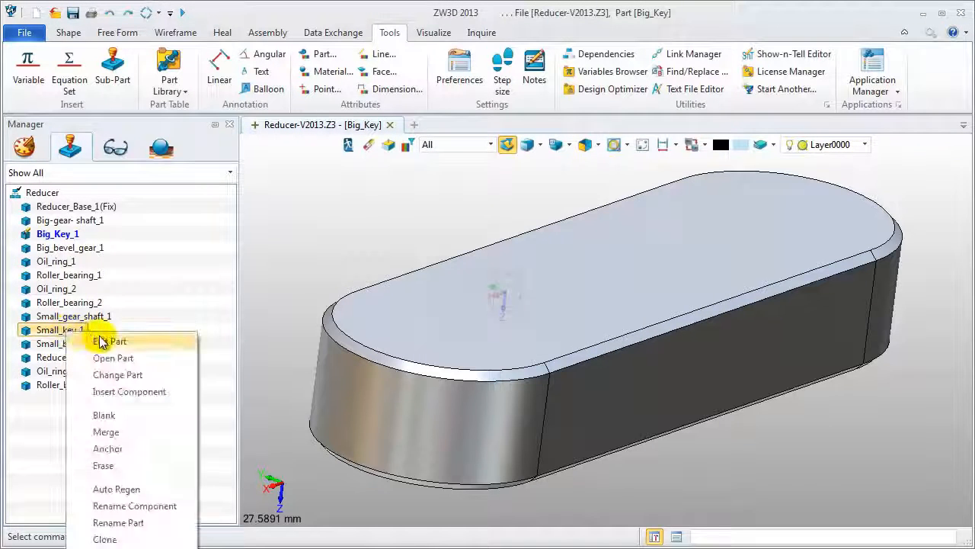
{"action": "left_click", "coordinate": [96, 341]}
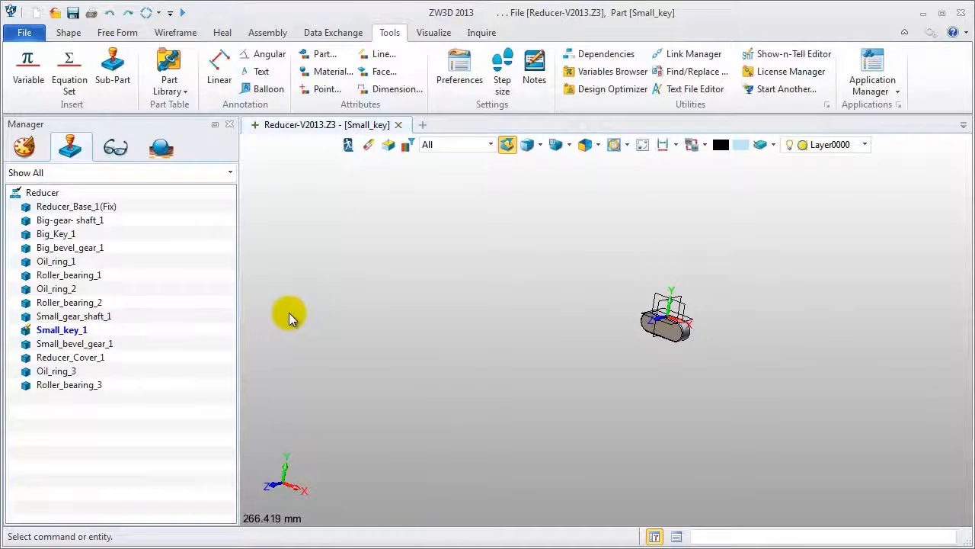
{"action": "key", "text": "ctrl+f"}
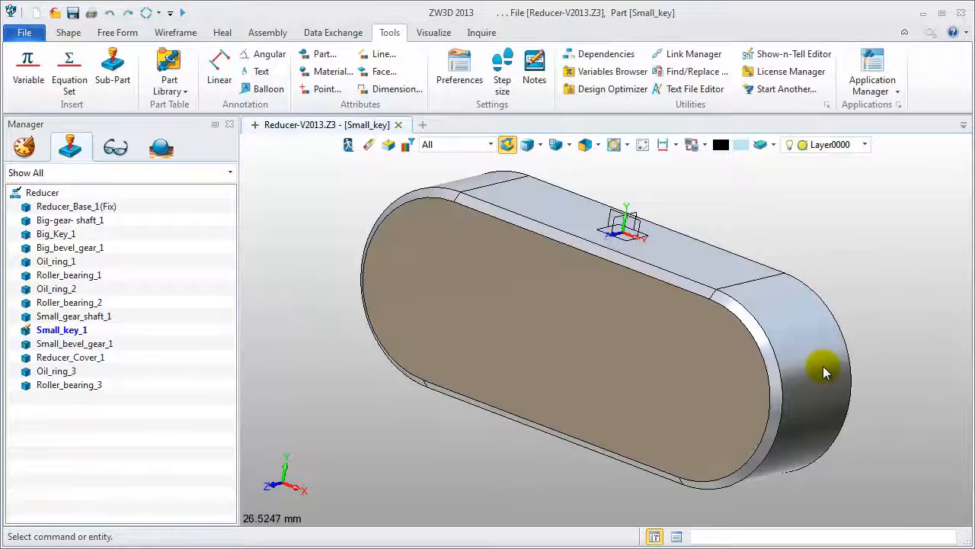
{"action": "left_click", "coordinate": [318, 54]}
{"action": "left_click_drag", "start_coordinate": [508, 416], "coordinate": [349, 416]}
{"action": "left_click", "coordinate": [481, 416]}
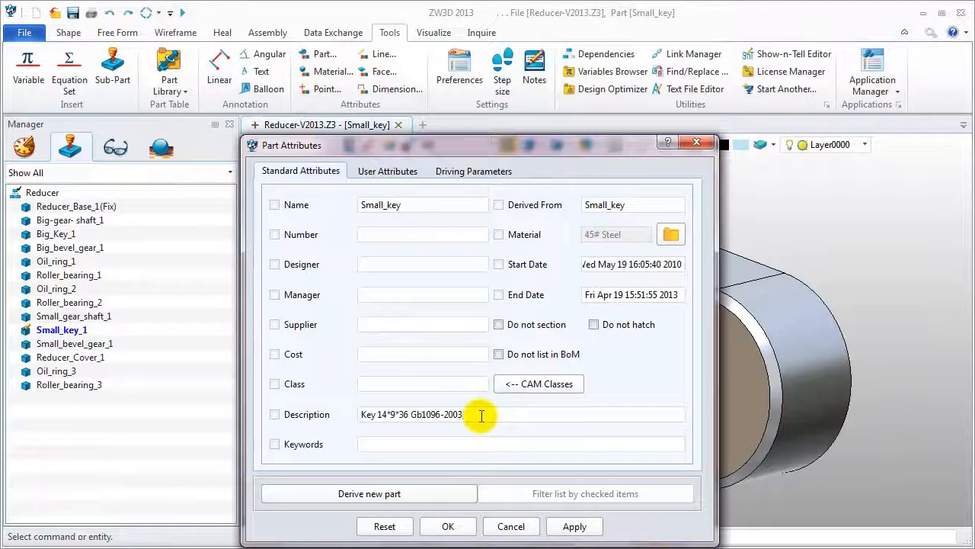
{"action": "left_click", "coordinate": [448, 526]}
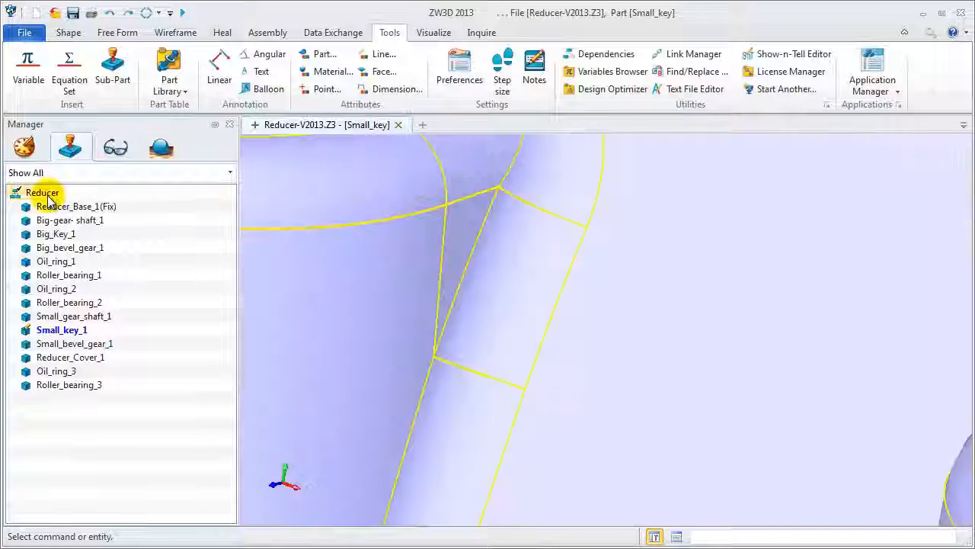
{"action": "right_click", "coordinate": [45, 196]}
{"action": "left_click", "coordinate": [88, 205]}
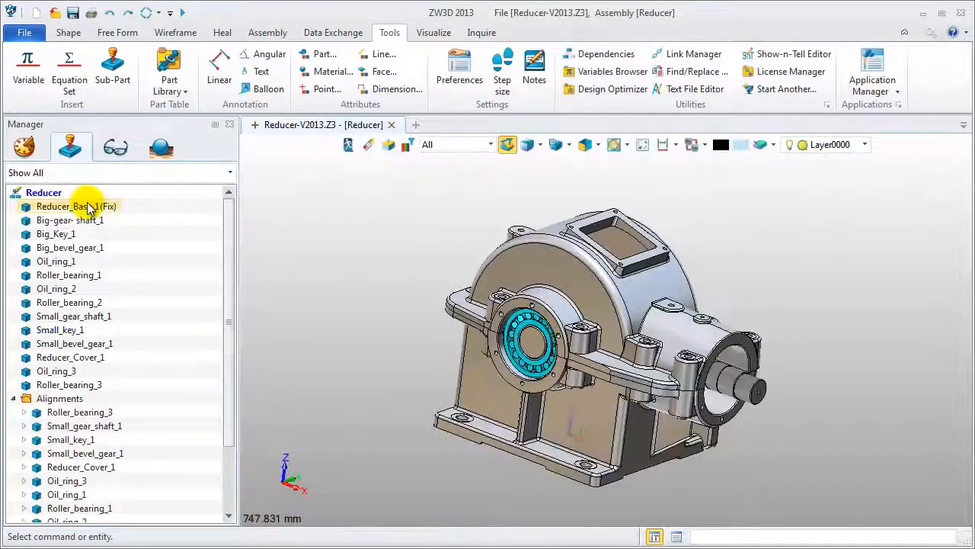
Return from the Reducer assembly to its 2D sheet and collapse the front view's component tree.
{"action": "right_click", "coordinate": [310, 190]}
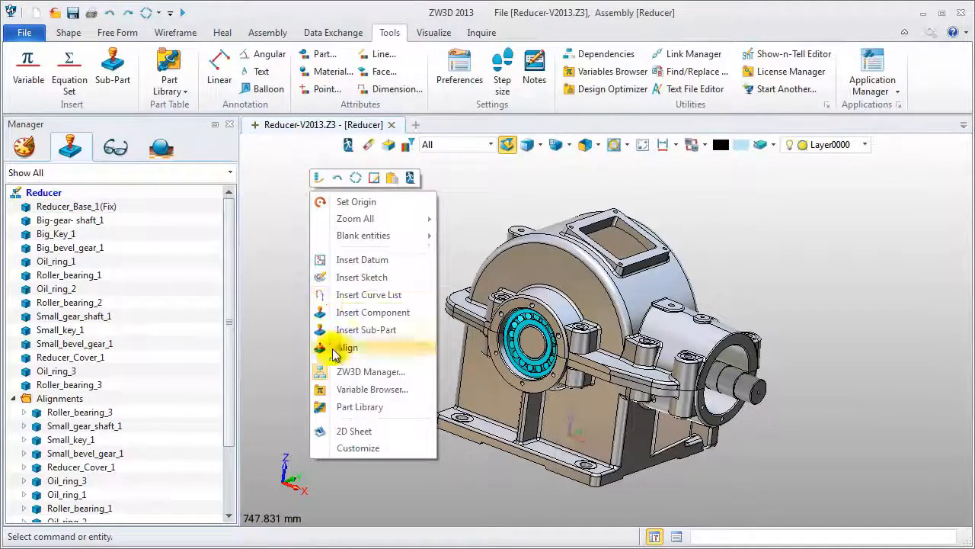
{"action": "left_click", "coordinate": [344, 431]}
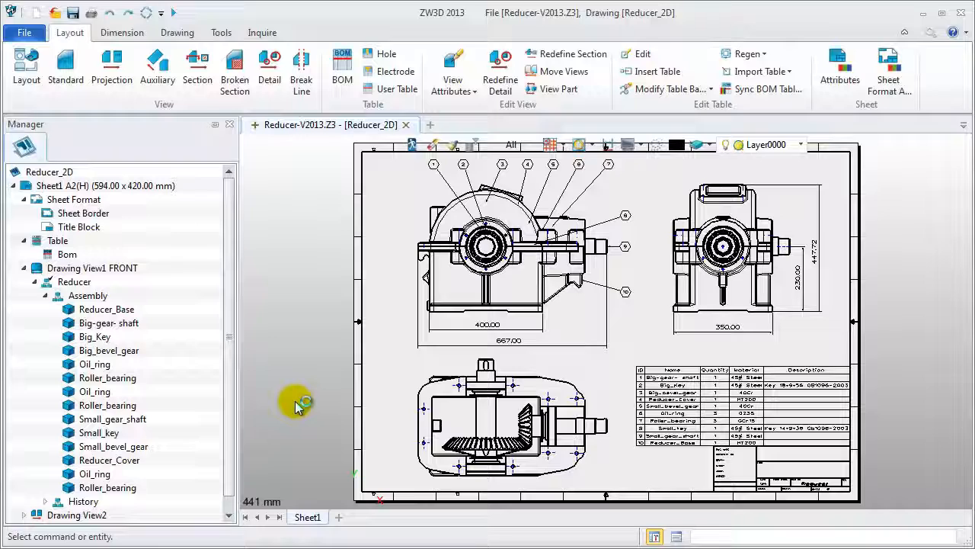
{"action": "left_click", "coordinate": [24, 269]}
Export the Bom table as an Excel file named "Reducer Bom" in the ZW3D Training folder.
{"action": "right_click", "coordinate": [67, 254]}
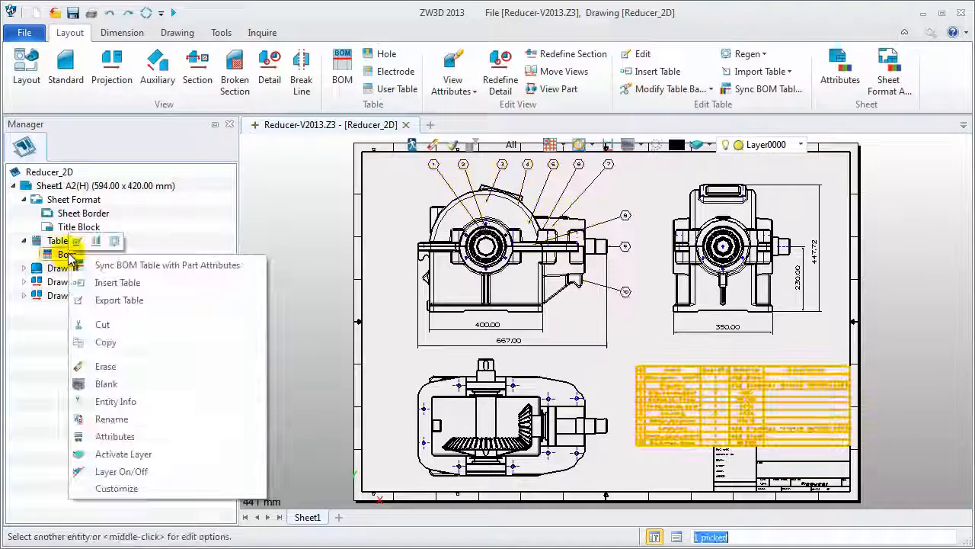
{"action": "left_click", "coordinate": [143, 301]}
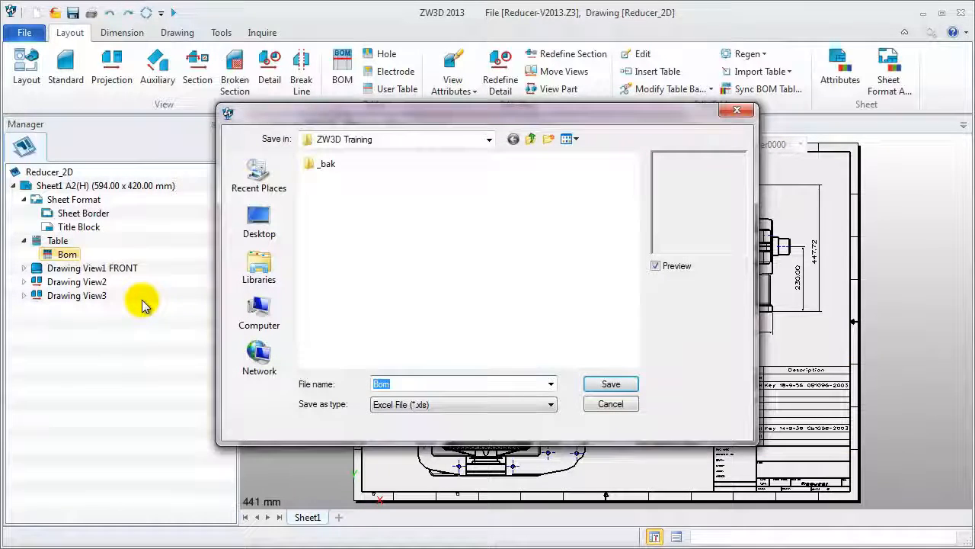
{"action": "left_click", "coordinate": [431, 383]}
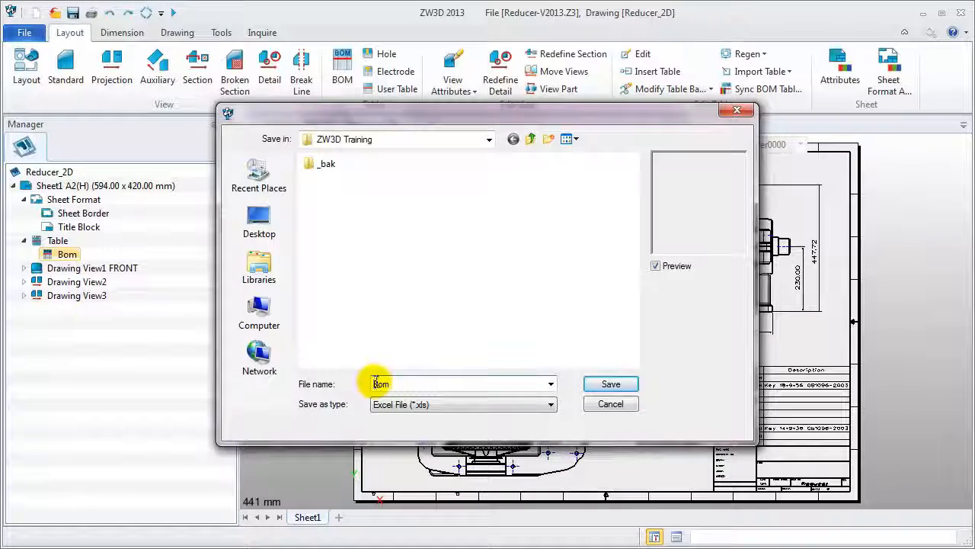
{"action": "type", "text": "Reduc"}
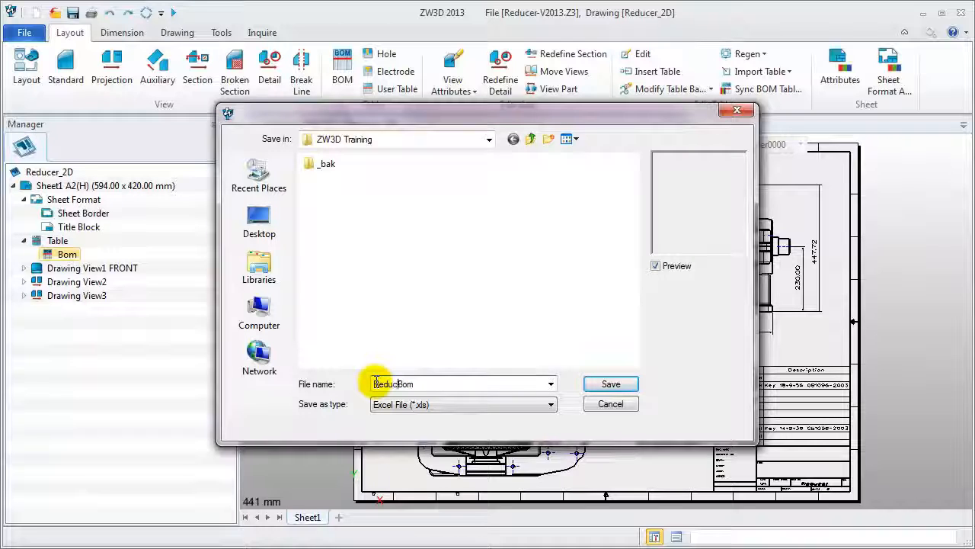
{"action": "type", "text": "er"}
{"action": "key", "text": "Return"}
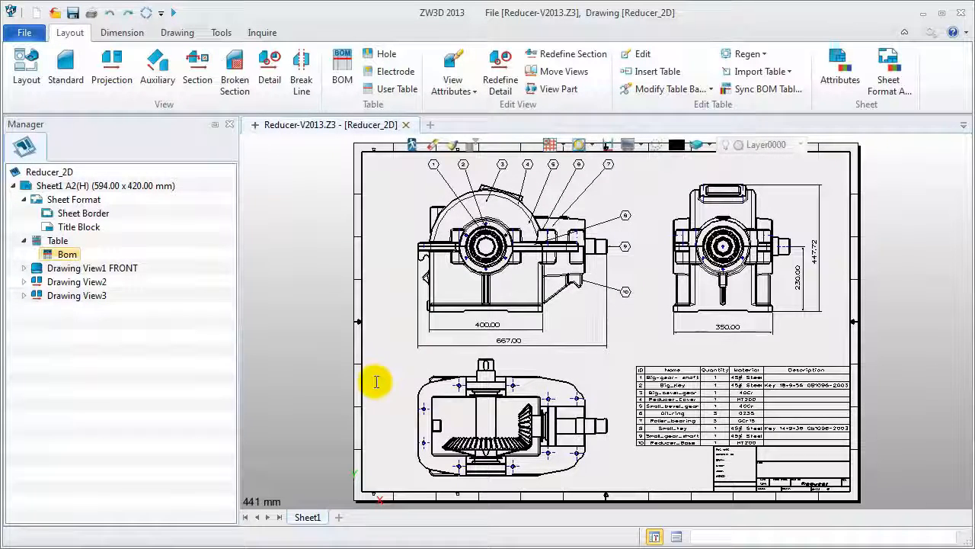
Switch to Windows Explorer and open Reducer Bom from the ZW3D Training folder on drive F: in Excel.
{"action": "left_click", "coordinate": [182, 548]}
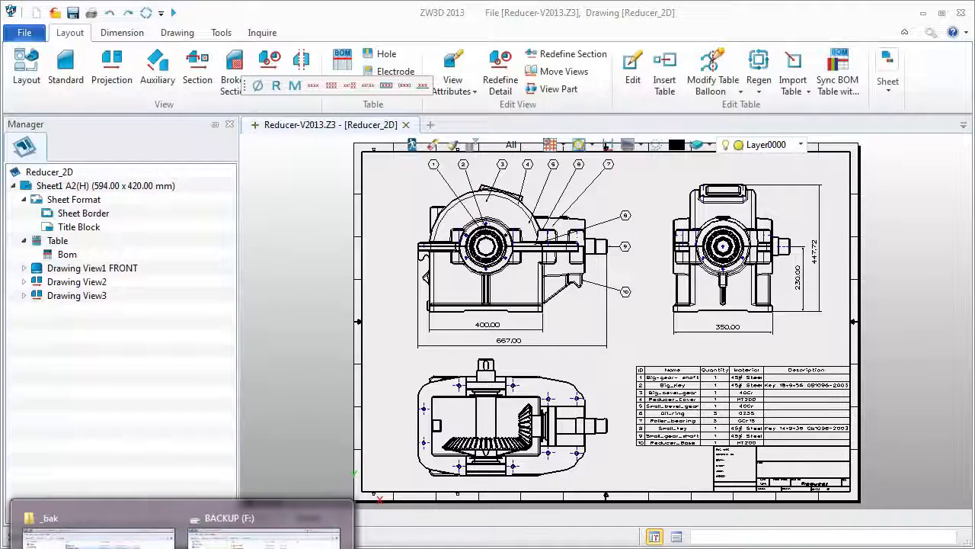
{"action": "left_click", "coordinate": [252, 534]}
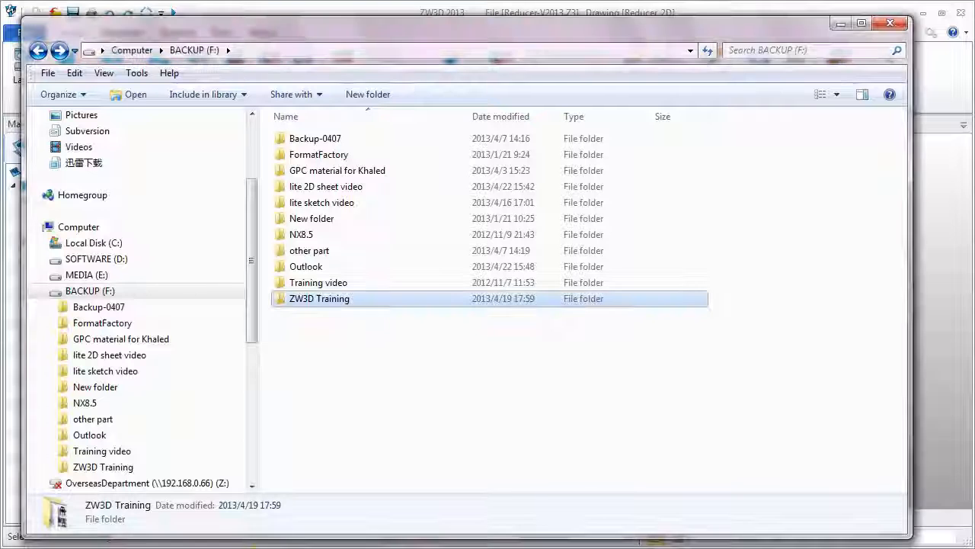
{"action": "double_click", "coordinate": [343, 297]}
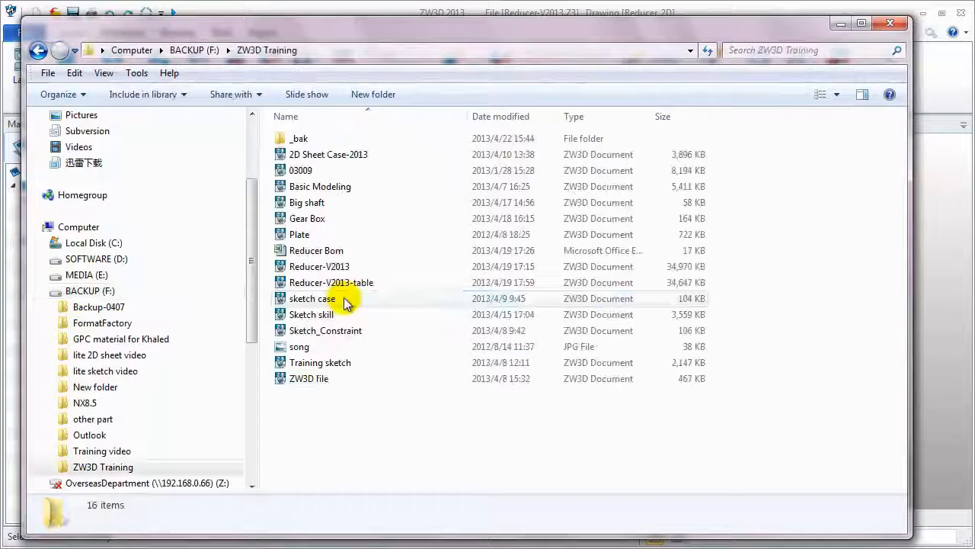
{"action": "double_click", "coordinate": [337, 250]}
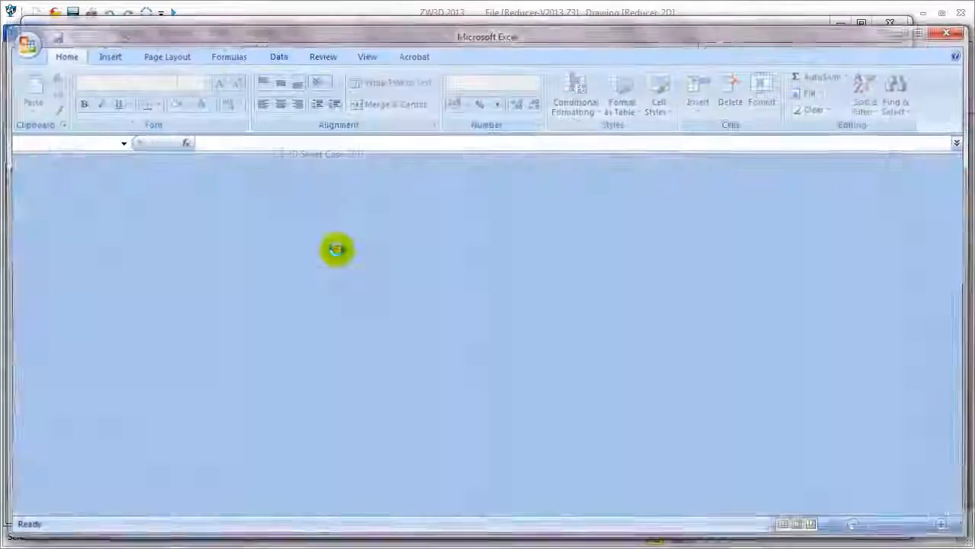
Centre the ID and Quantity columns and widen the Name, Material and Description columns to fit their text.
{"action": "left_click", "coordinate": [126, 161]}
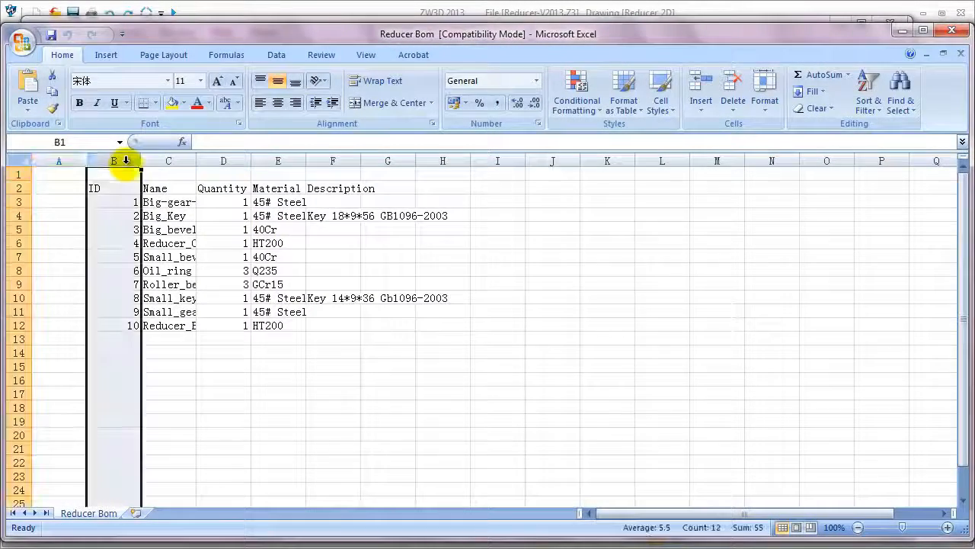
{"action": "left_click", "coordinate": [277, 102]}
{"action": "left_click_drag", "start_coordinate": [196, 160], "coordinate": [240, 161]}
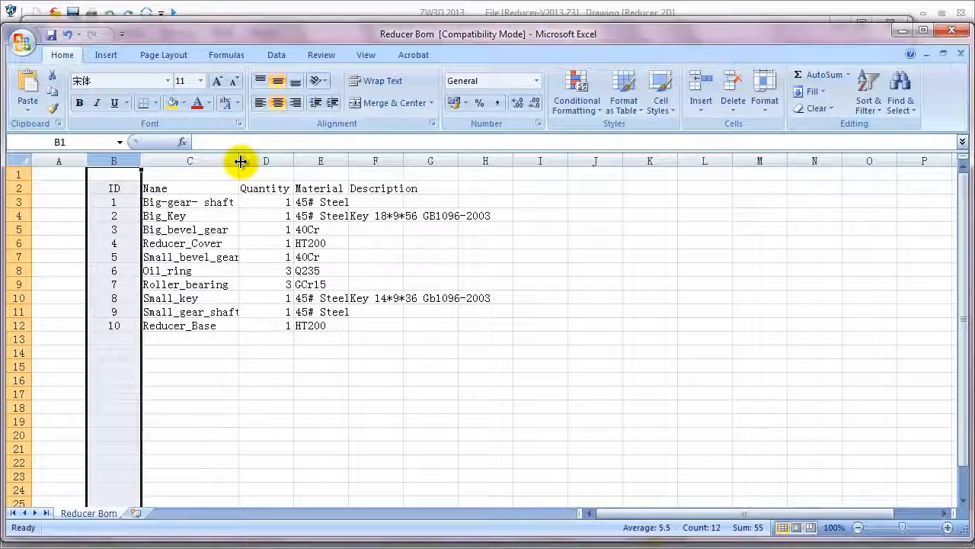
{"action": "left_click", "coordinate": [280, 161]}
{"action": "left_click", "coordinate": [278, 102]}
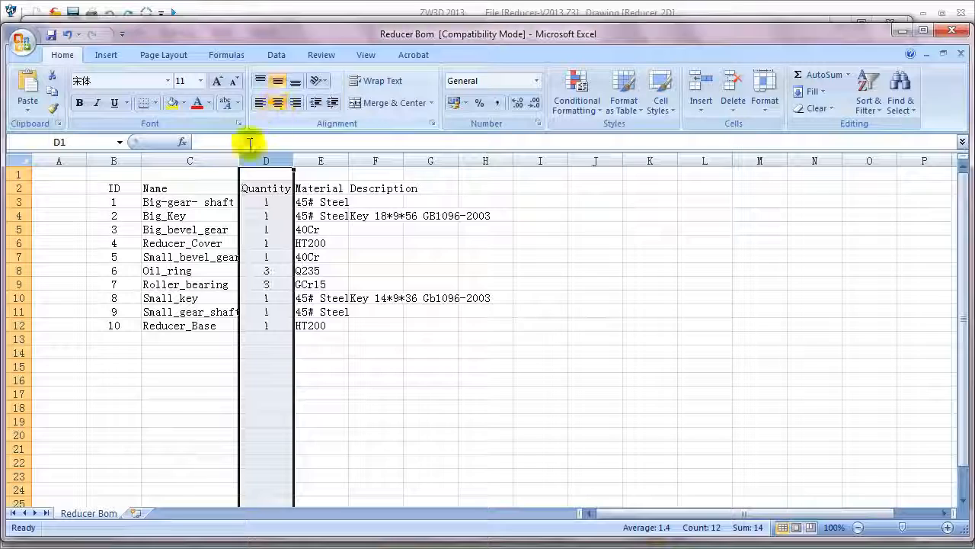
{"action": "left_click_drag", "start_coordinate": [239, 160], "coordinate": [259, 160]}
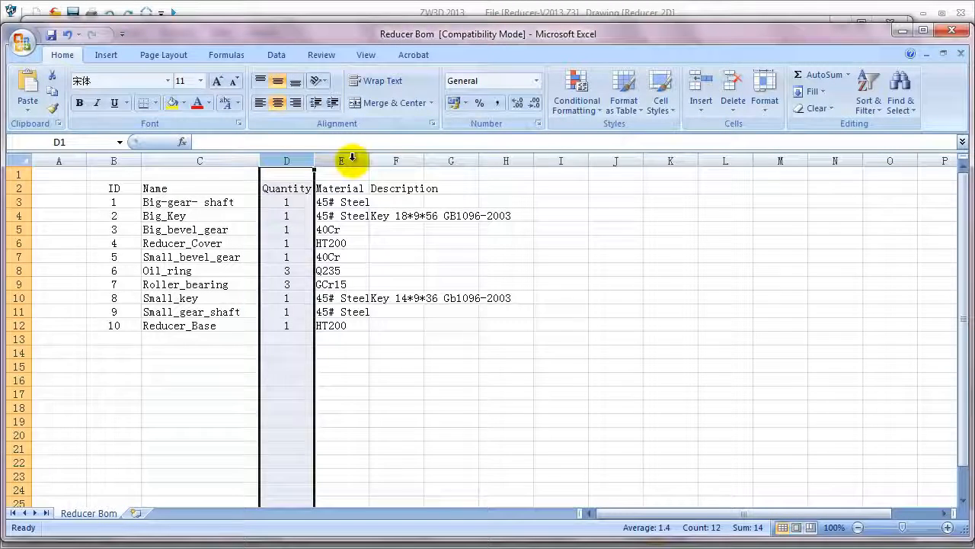
{"action": "left_click_drag", "start_coordinate": [370, 161], "coordinate": [555, 175]}
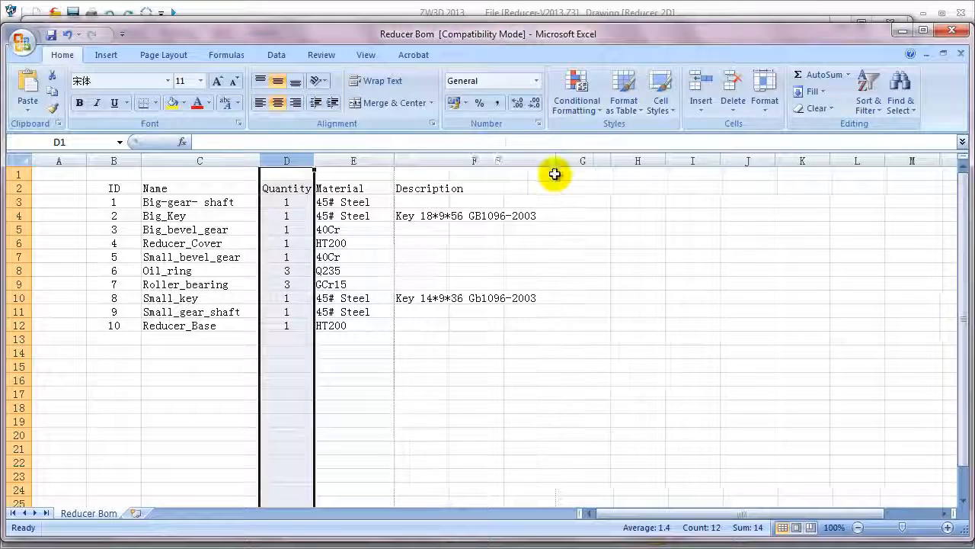
Enter the description "Cover" for Reducer_Cover in F6 and "Base" for Reducer_Base in F12.
{"action": "double_click", "coordinate": [453, 242]}
{"action": "type", "text": "cover"}
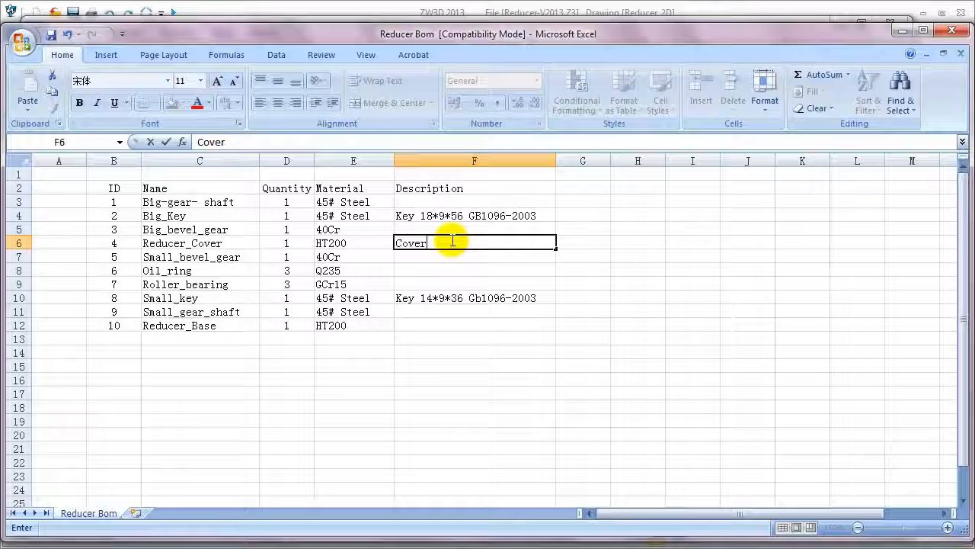
{"action": "double_click", "coordinate": [402, 326]}
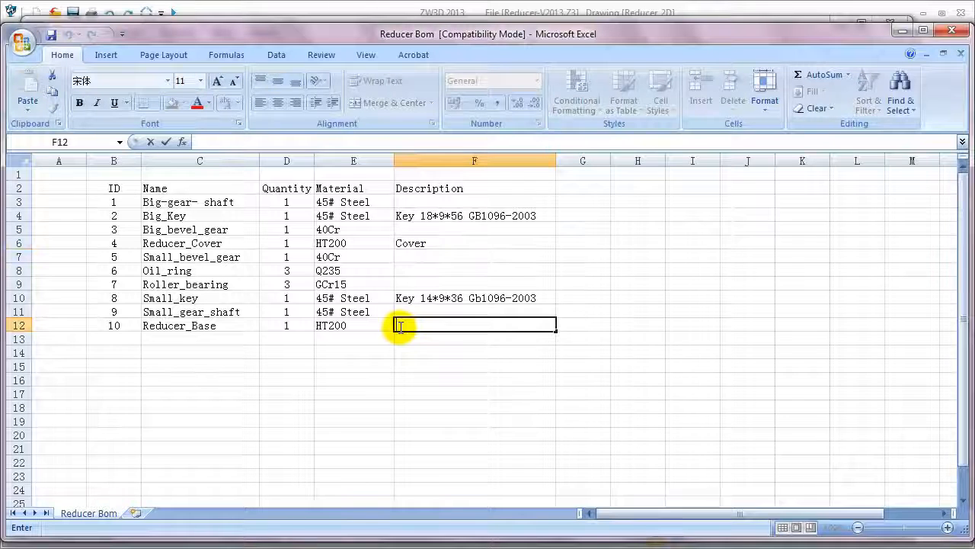
{"action": "type", "text": "Base"}
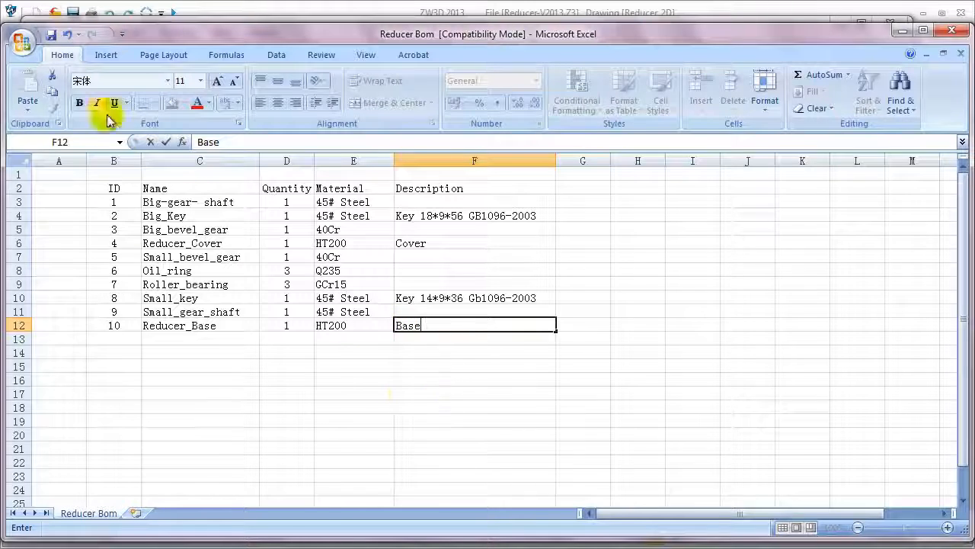
Save the Reducer Bom workbook and close Excel and the folder window to return to ZW3D.
{"action": "left_click", "coordinate": [51, 34]}
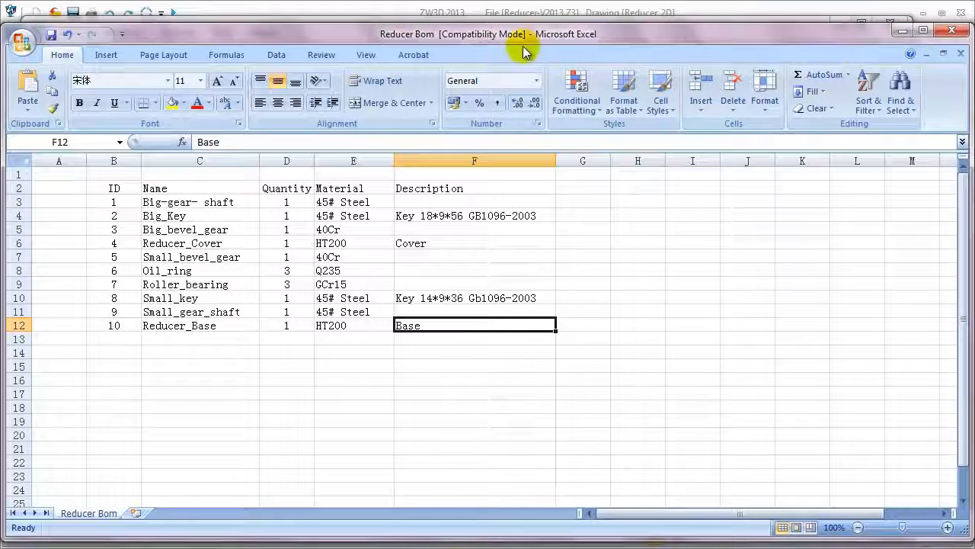
{"action": "left_click", "coordinate": [954, 31]}
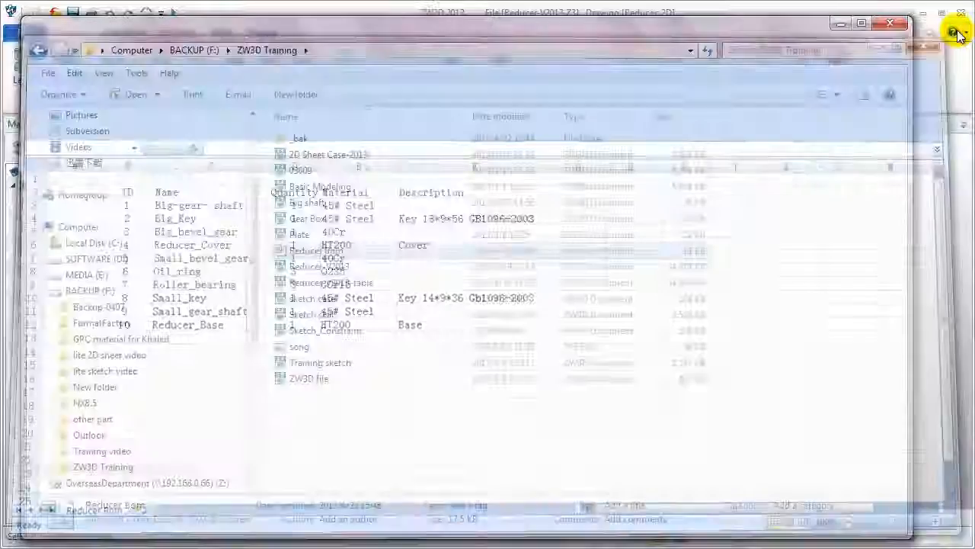
{"action": "left_click", "coordinate": [889, 27]}
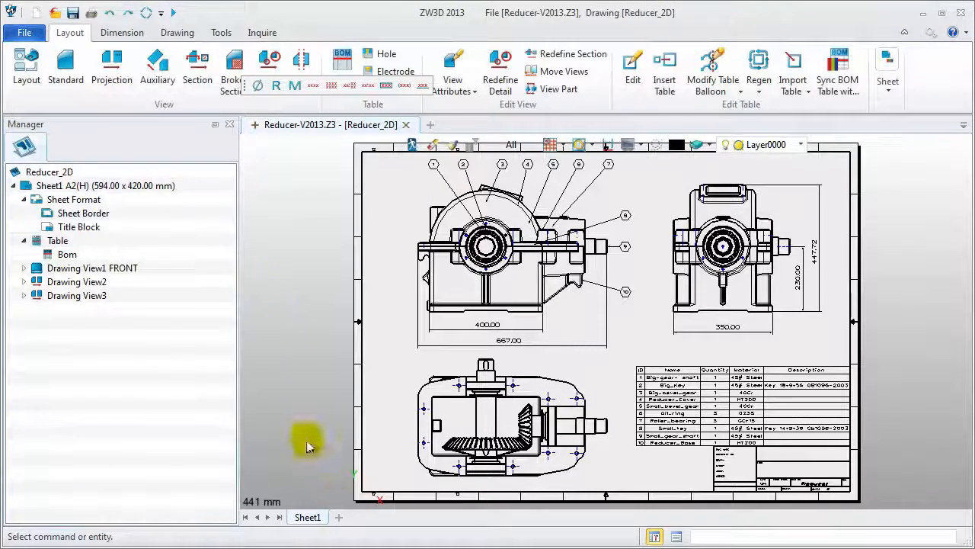
Add a second sheet to the drawing and choose the Excel file Reducer Bom for a table import on it.
{"action": "left_click", "coordinate": [340, 517]}
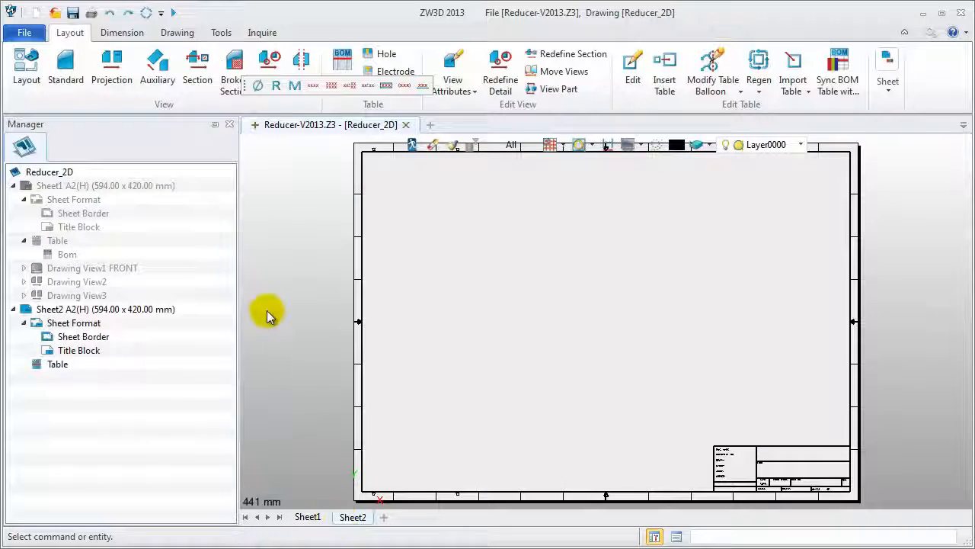
{"action": "right_click", "coordinate": [61, 373]}
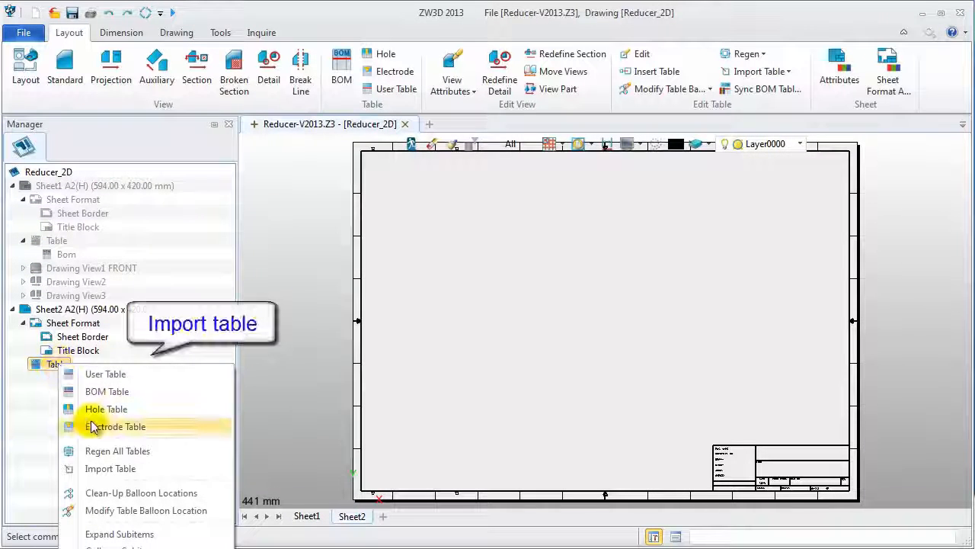
{"action": "left_click", "coordinate": [107, 466]}
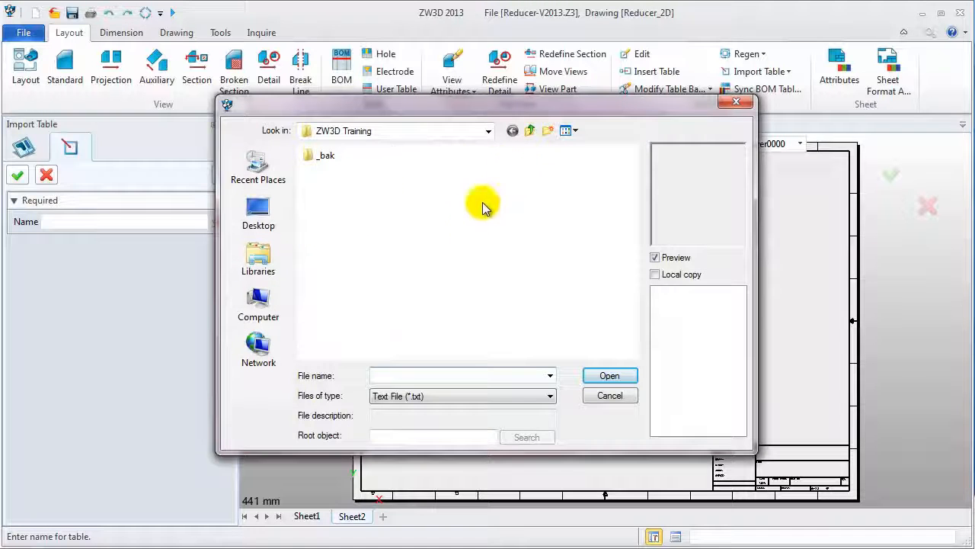
{"action": "left_click", "coordinate": [471, 402]}
{"action": "left_click", "coordinate": [462, 415]}
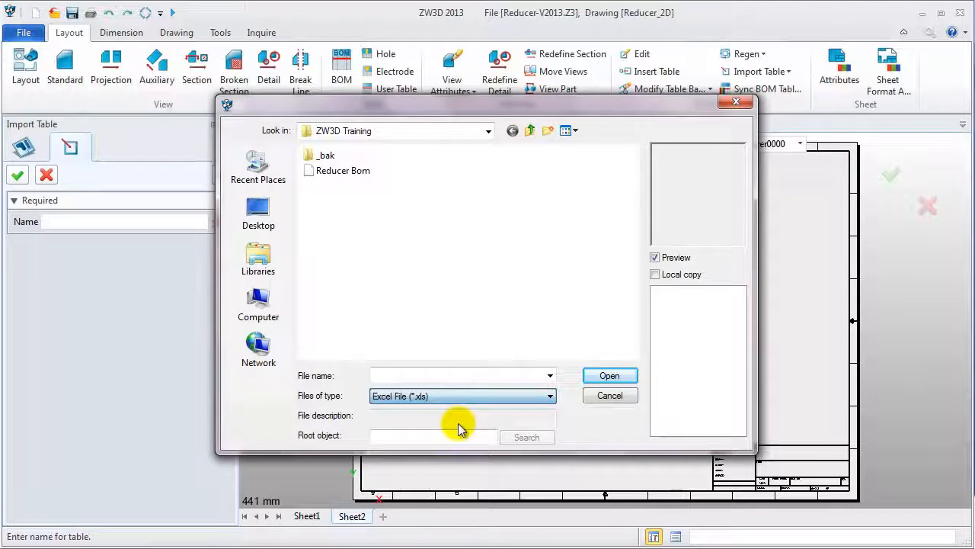
{"action": "left_click", "coordinate": [353, 172]}
{"action": "double_click", "coordinate": [354, 171]}
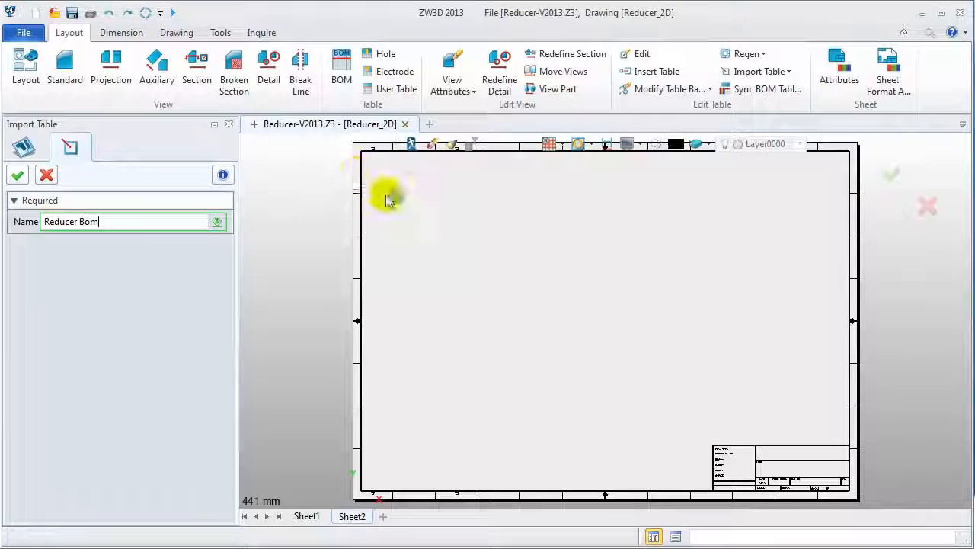
Enlarge the table editor to review all rows of the imported Reducer Bom and accept the table.
{"action": "left_click", "coordinate": [484, 259]}
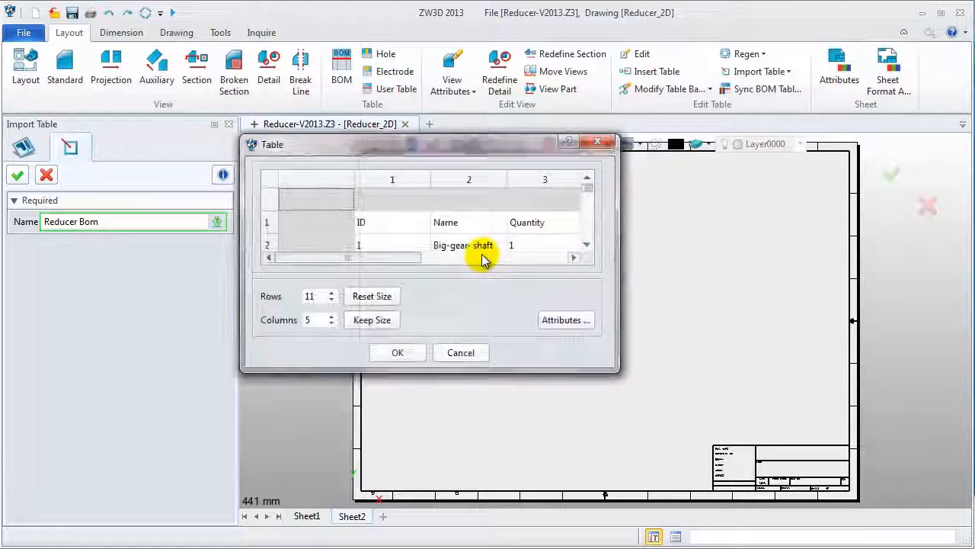
{"action": "left_click_drag", "start_coordinate": [616, 370], "coordinate": [882, 499]}
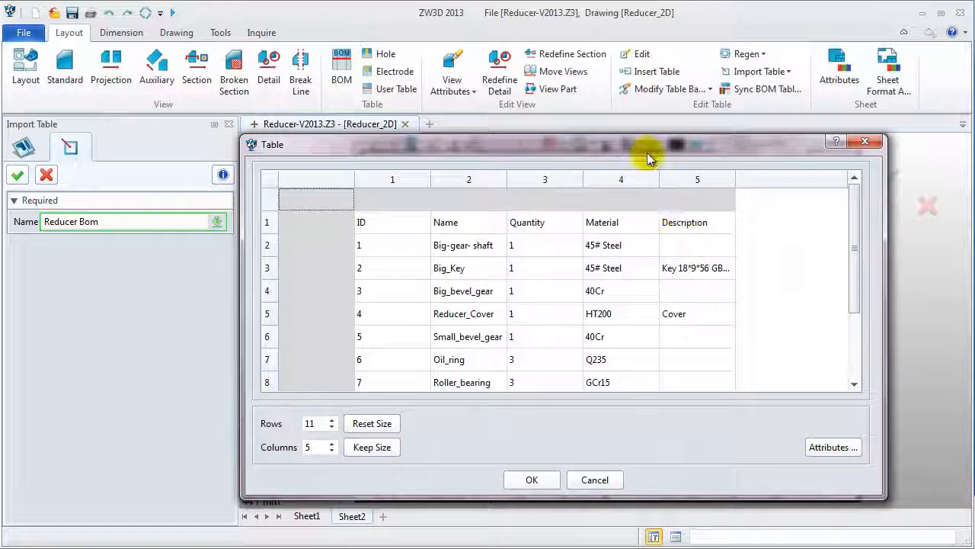
{"action": "left_click_drag", "start_coordinate": [647, 147], "coordinate": [547, 73]}
{"action": "left_click_drag", "start_coordinate": [780, 419], "coordinate": [941, 512]}
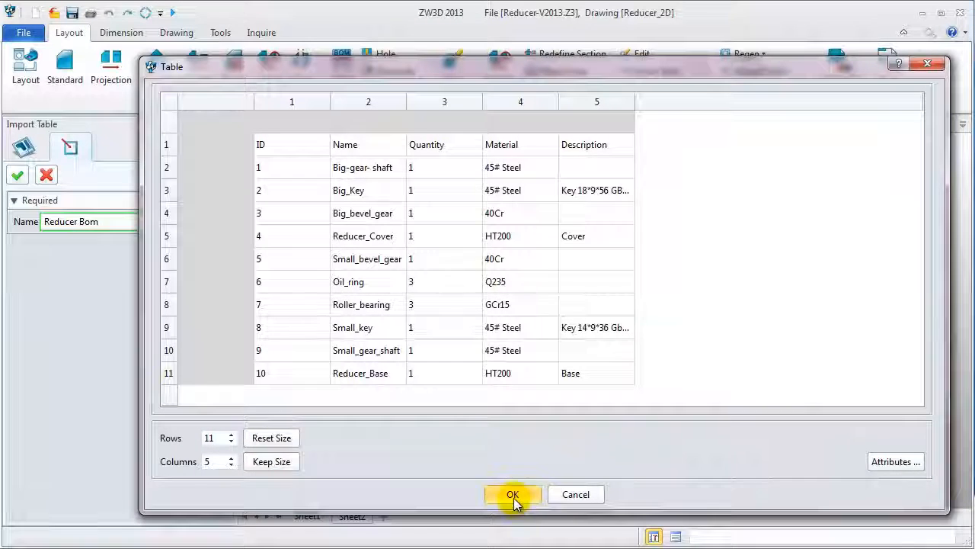
{"action": "left_click", "coordinate": [513, 496]}
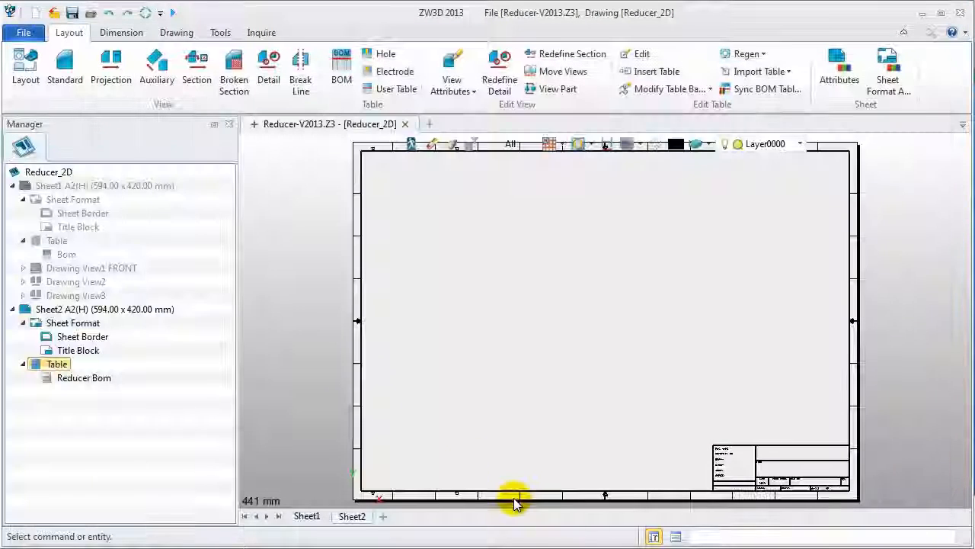
Insert the Reducer Bom table on Sheet2 at point 45,140 with its origin at Top-Left.
{"action": "right_click", "coordinate": [93, 381]}
{"action": "left_click", "coordinate": [128, 160]}
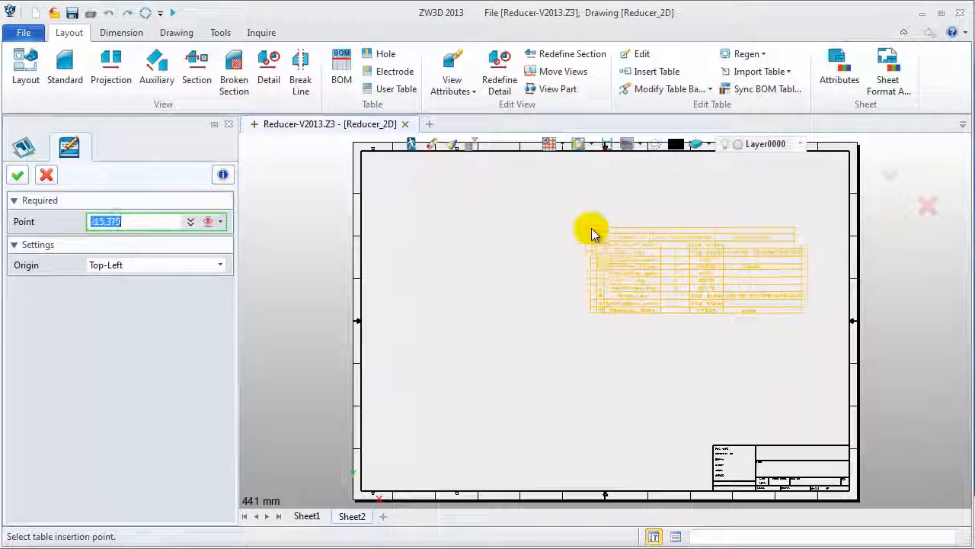
{"action": "left_click", "coordinate": [391, 381]}
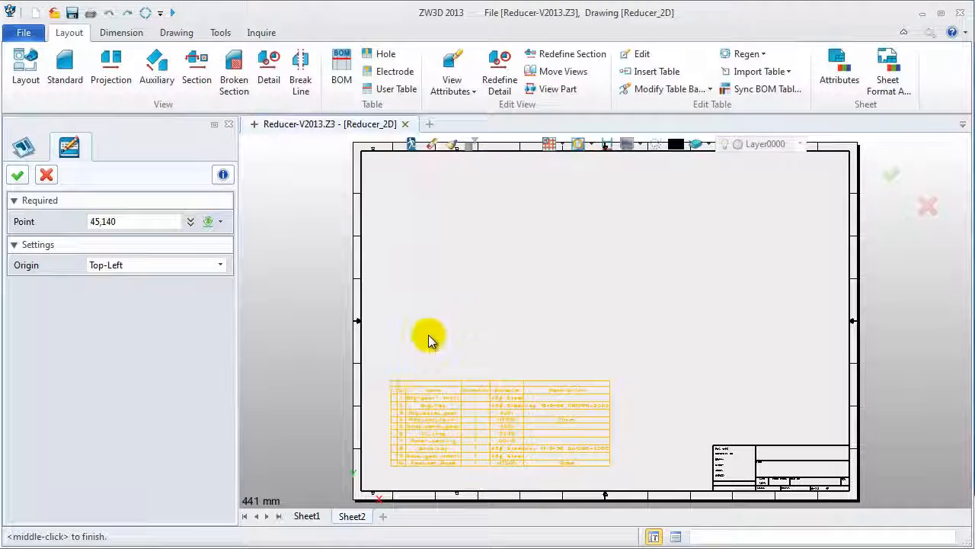
{"action": "middle_click", "coordinate": [428, 334]}
Examine the inserted table's descriptions on Sheet2, and return to Sheet1.
{"action": "scroll", "coordinate": [492, 476], "scroll_direction": "up", "scroll_amount": 2}
{"action": "scroll", "coordinate": [512, 488], "scroll_direction": "up", "scroll_amount": 2}
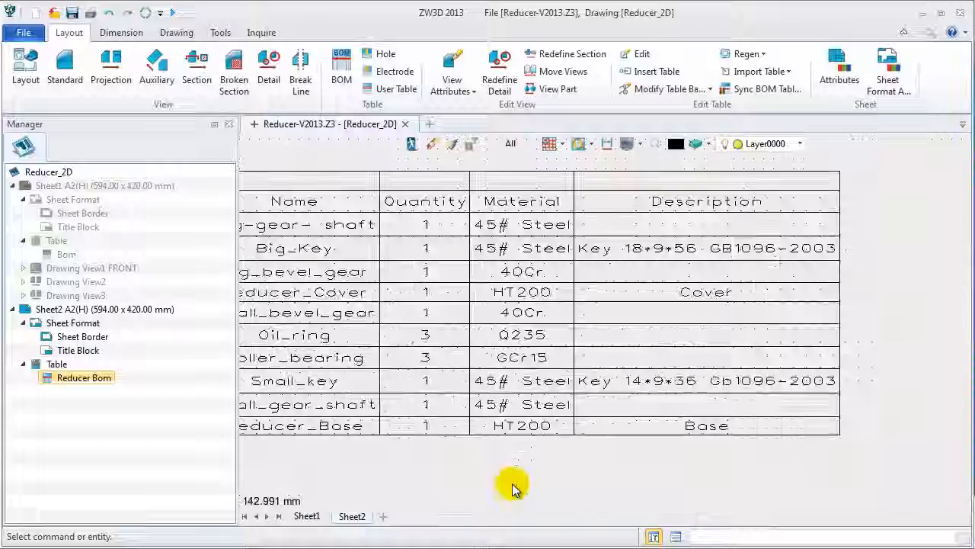
{"action": "scroll", "coordinate": [537, 490], "scroll_direction": "down", "scroll_amount": 2}
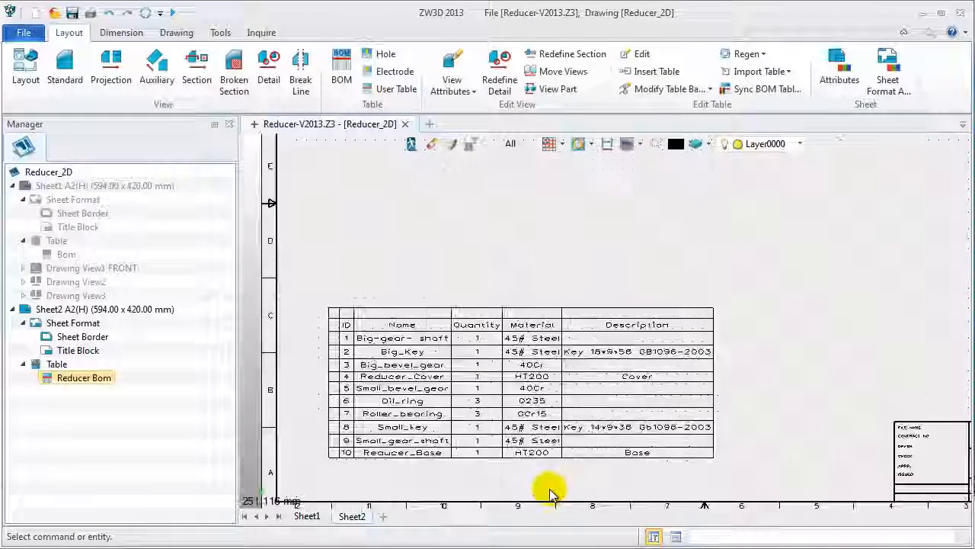
{"action": "left_click", "coordinate": [307, 518]}
{"action": "left_click", "coordinate": [284, 448]}
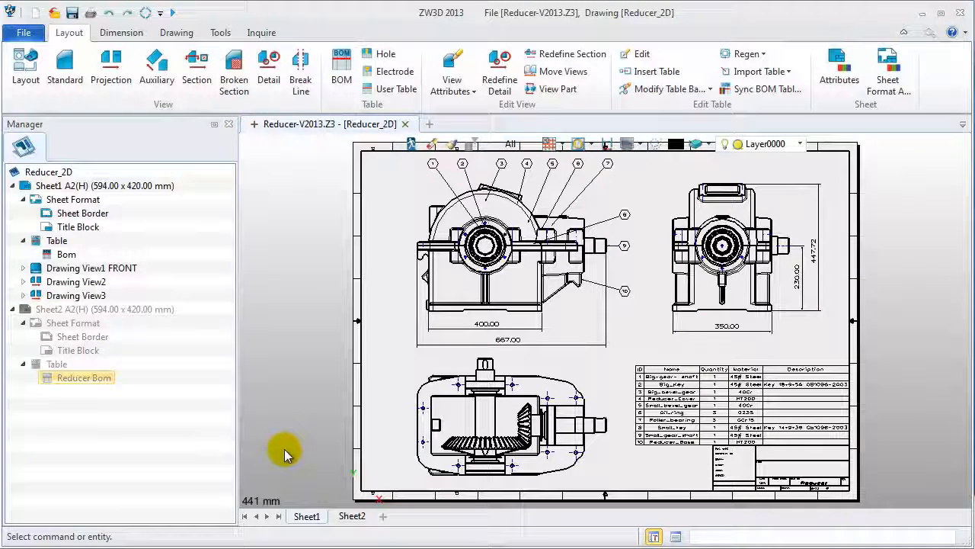